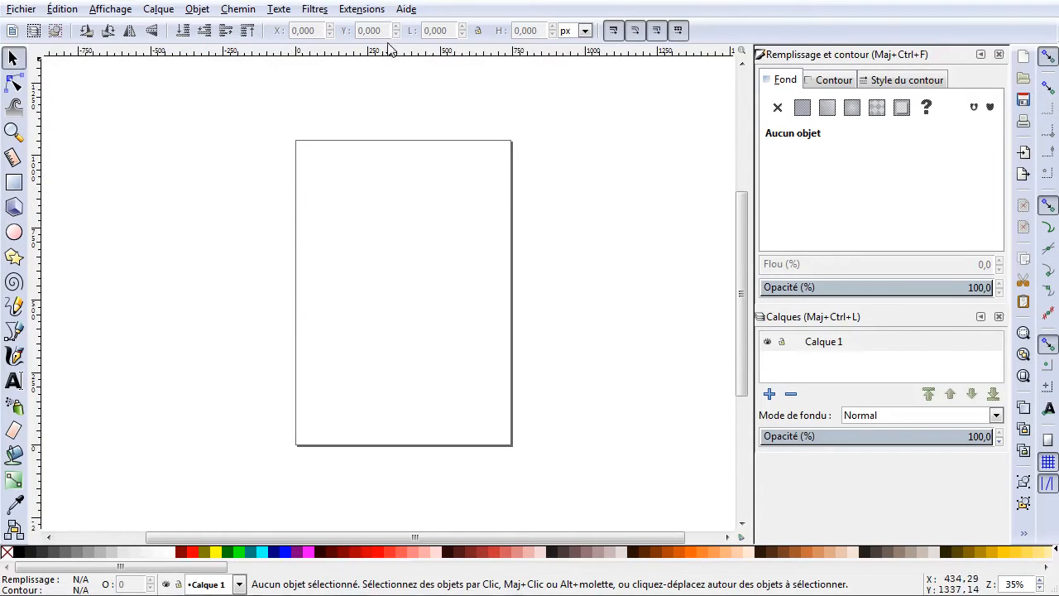
View the About information of Inkscape to check the installed version.
left_click(410, 12)
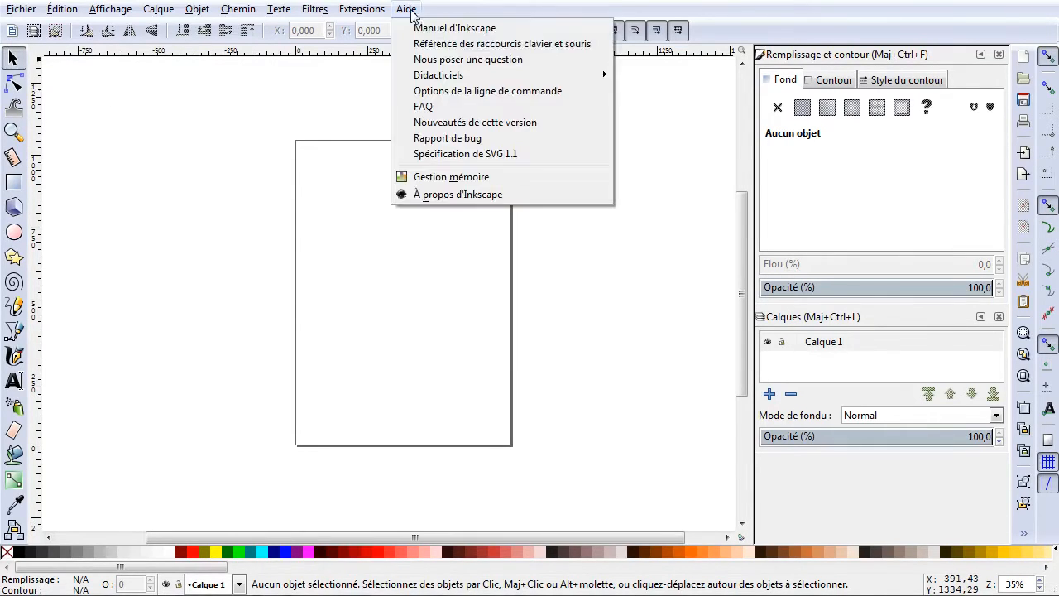
left_click(445, 195)
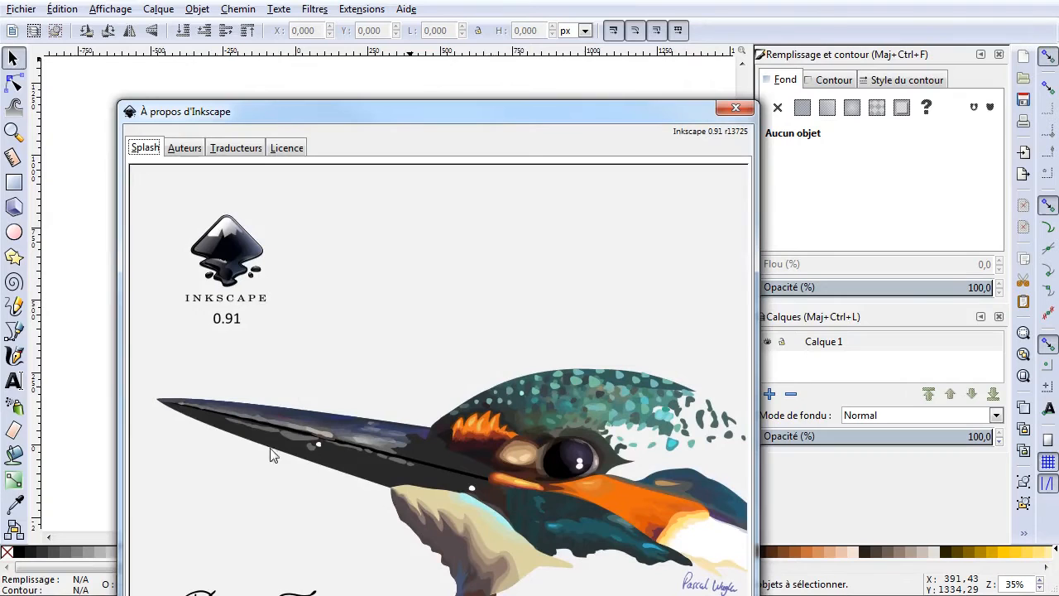
key("Escape")
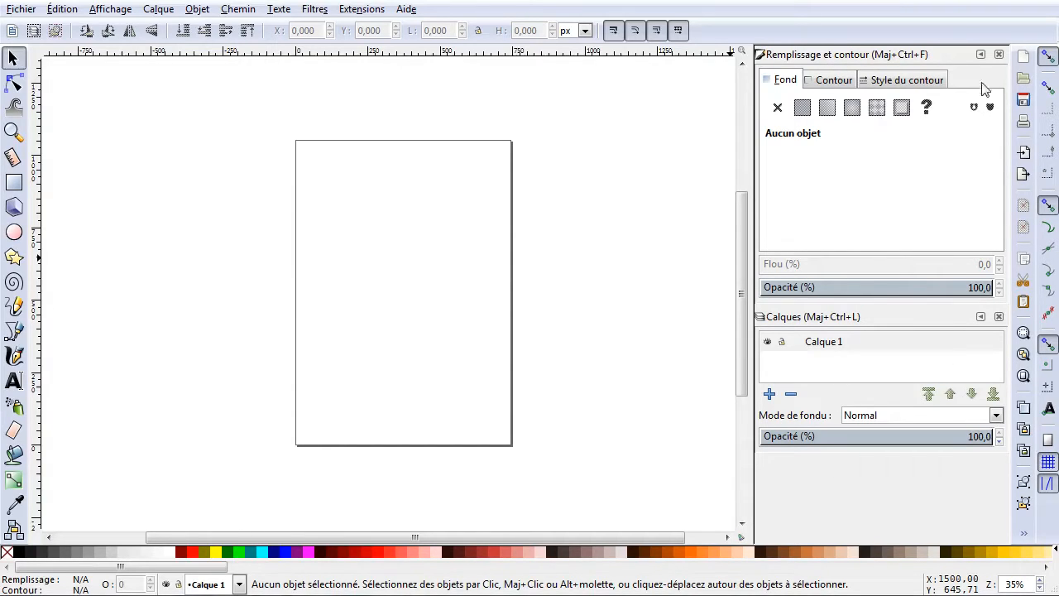
Close the docked Fill and Stroke and Layers dialogs, and reopen both of them.
left_click(998, 55)
left_click(999, 55)
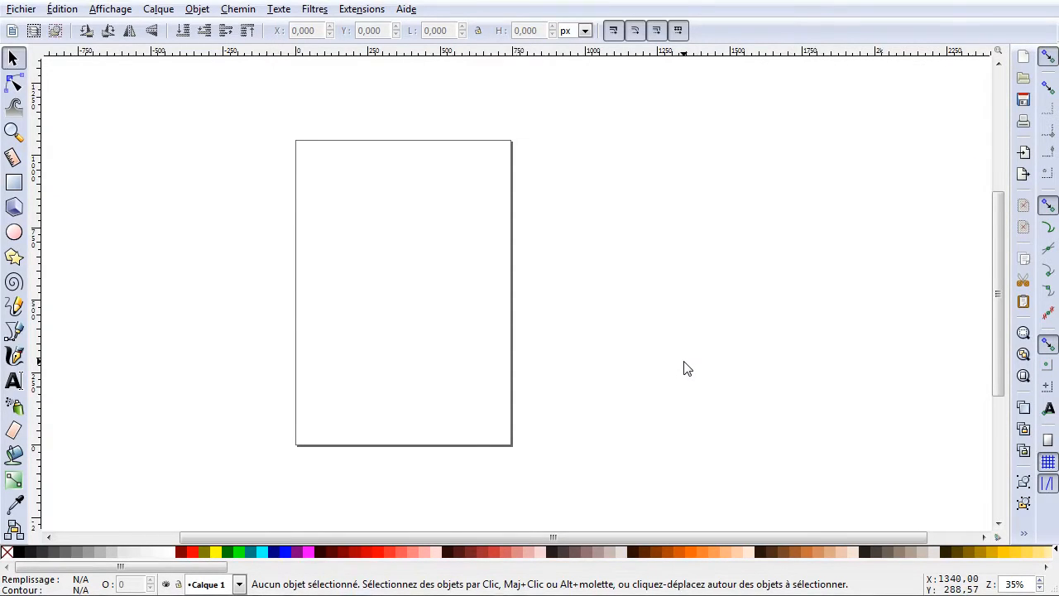
left_click(157, 12)
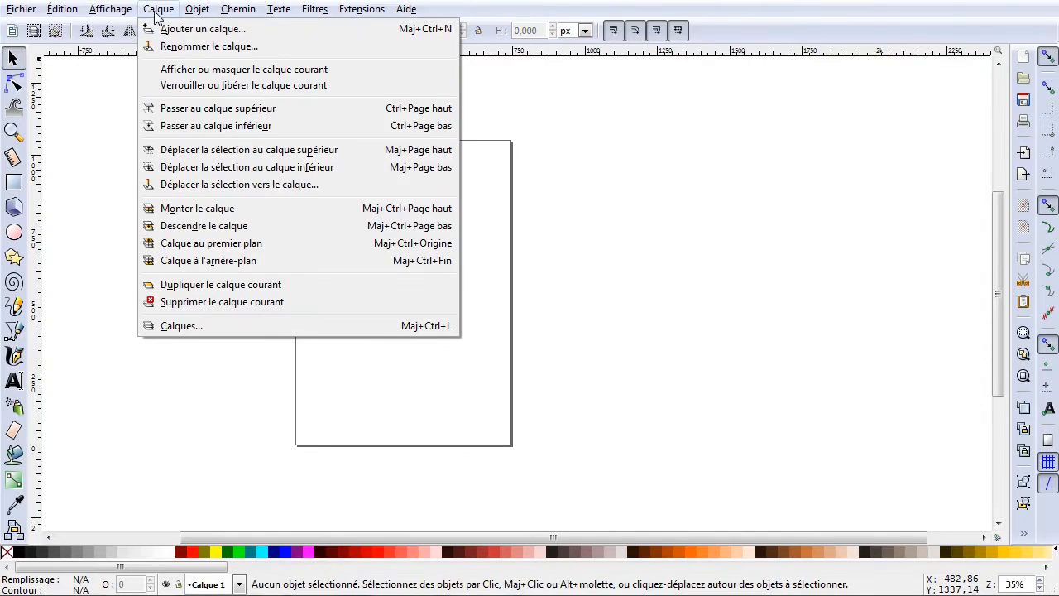
left_click(181, 328)
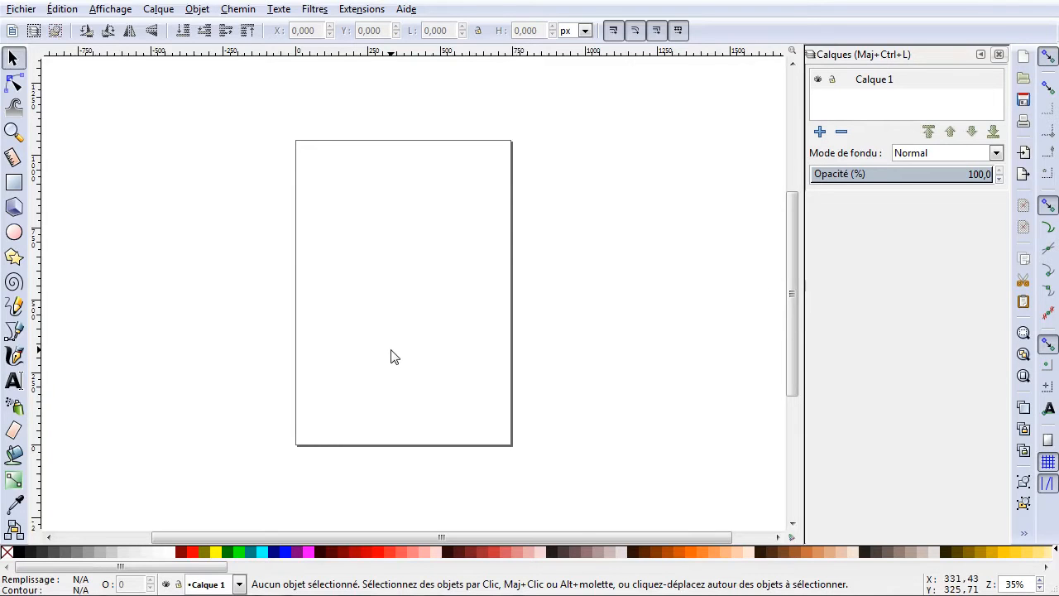
left_click(197, 10)
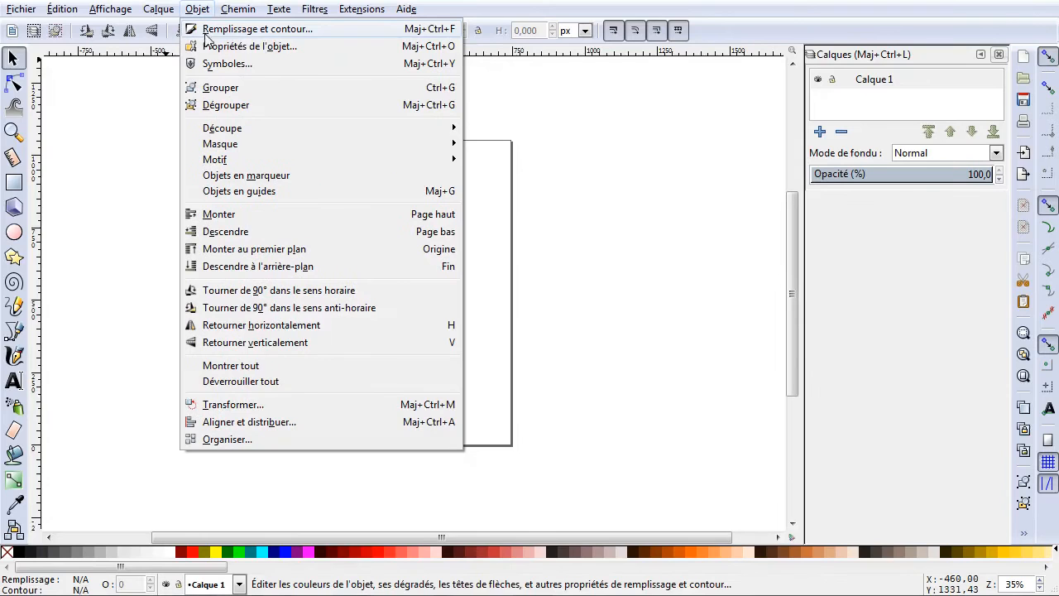
left_click(225, 33)
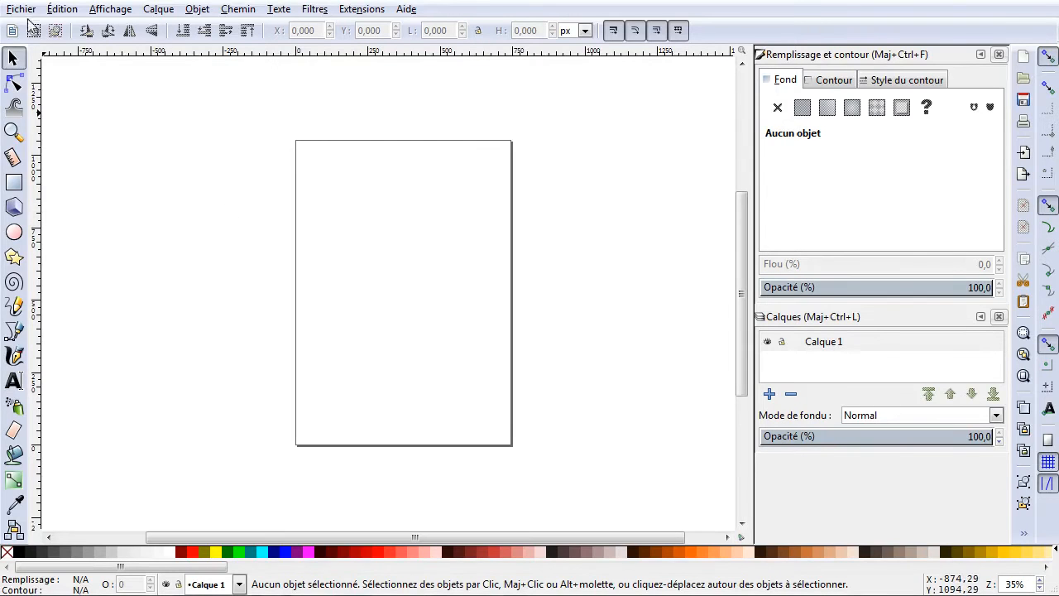
Set the document's custom page size to 800 px wide by 600 px high in the document properties.
left_click(24, 10)
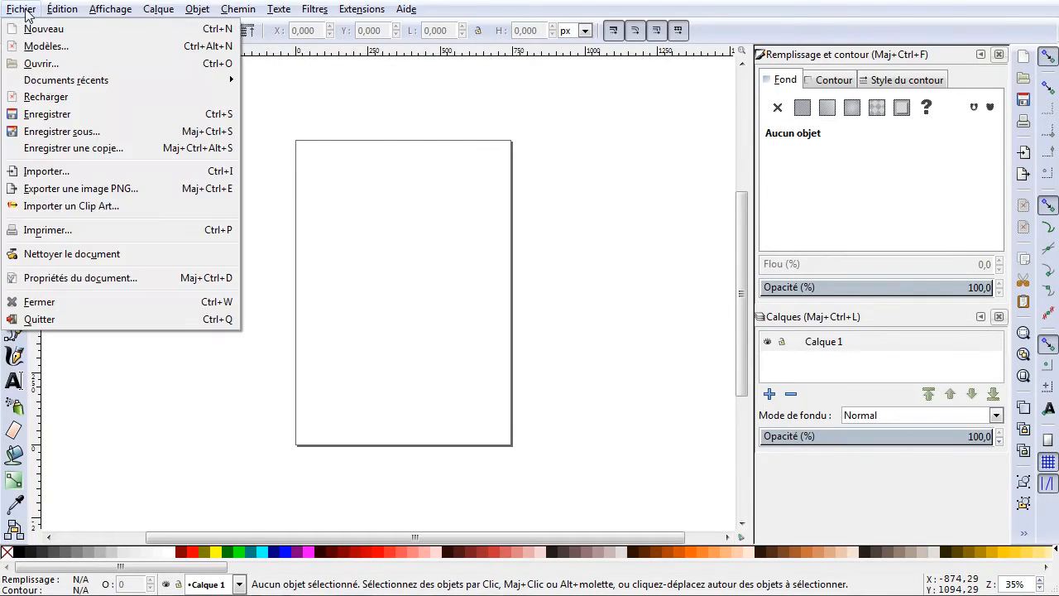
left_click(82, 278)
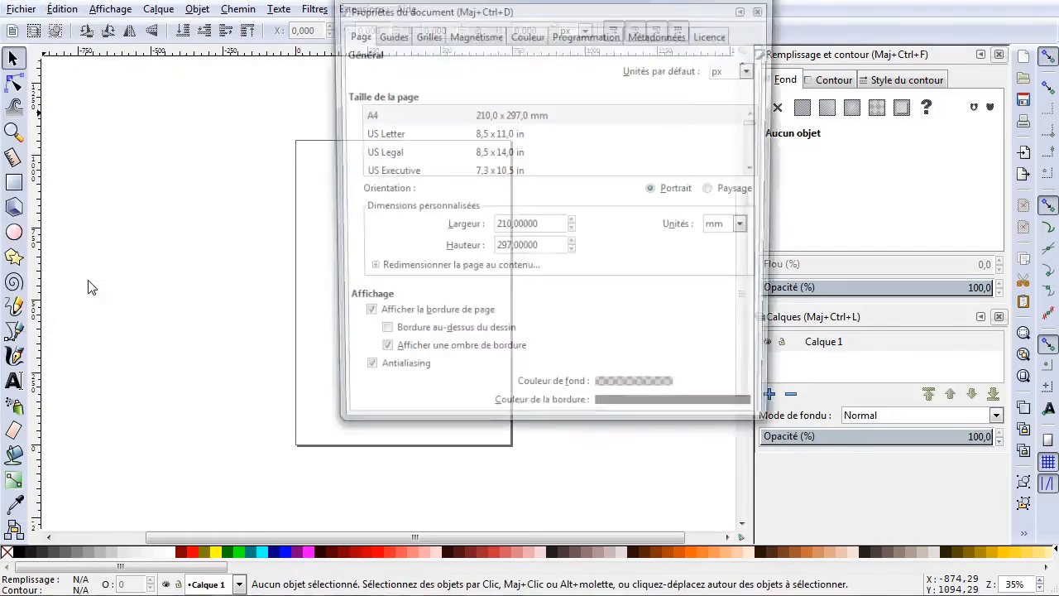
left_click_drag(478, 15, 478, 90)
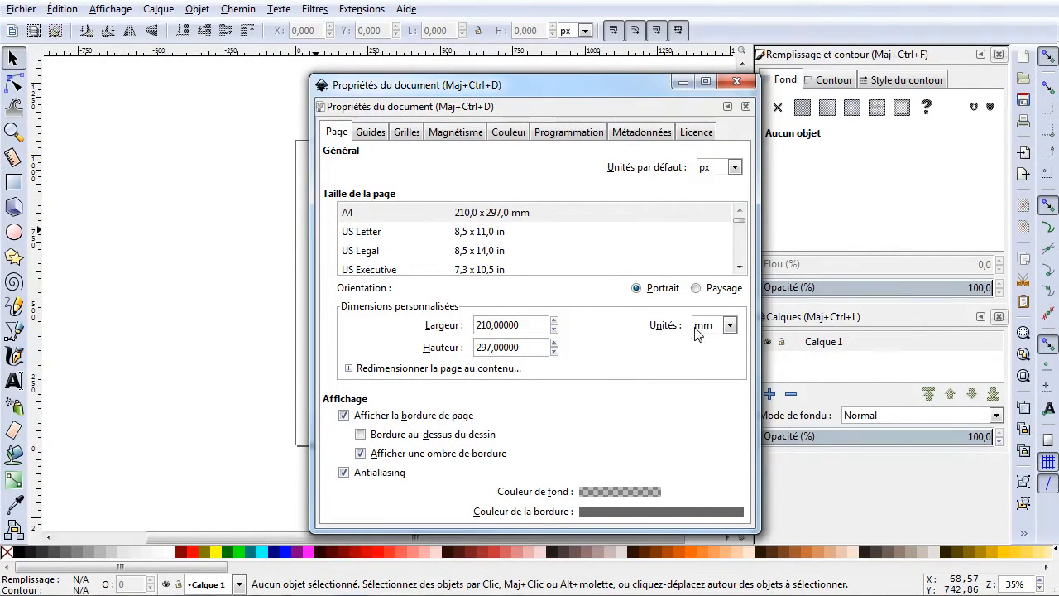
left_click(730, 325)
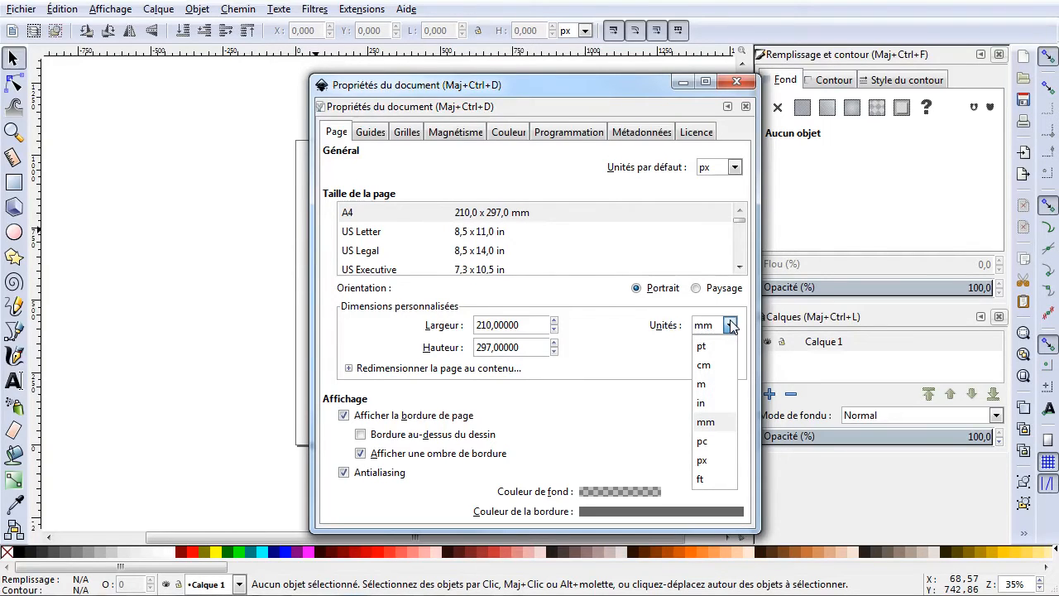
left_click(702, 462)
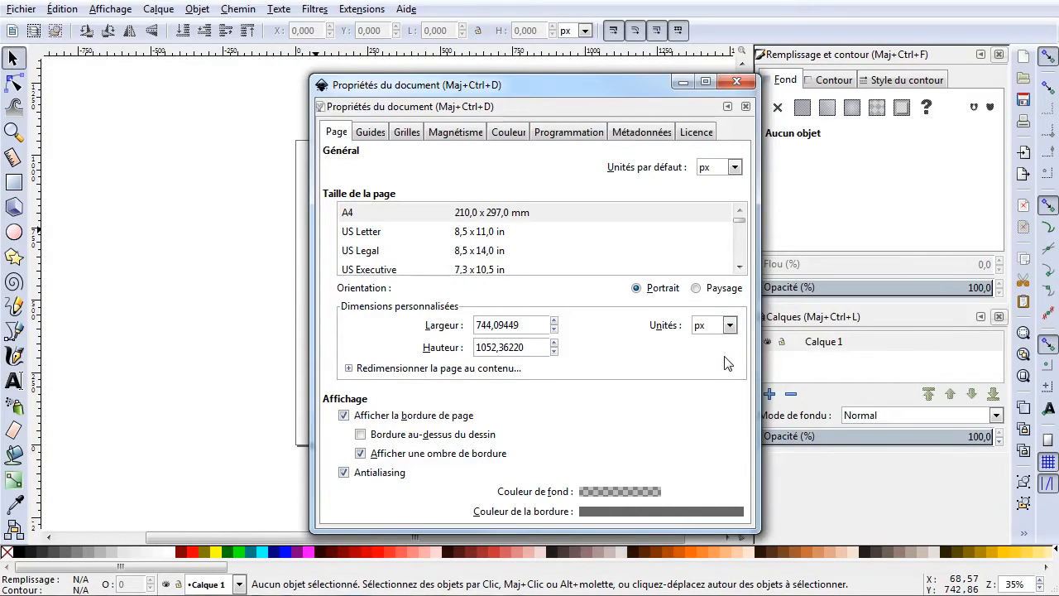
left_click_drag(523, 330, 426, 330)
type("800")
left_click_drag(525, 348, 452, 348)
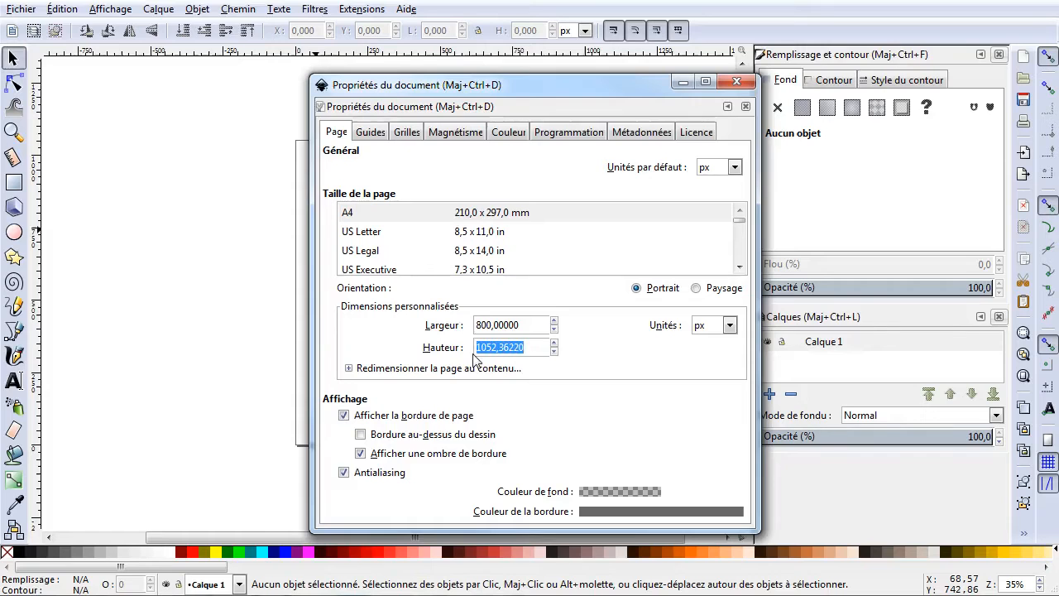
type("600")
left_click(547, 325)
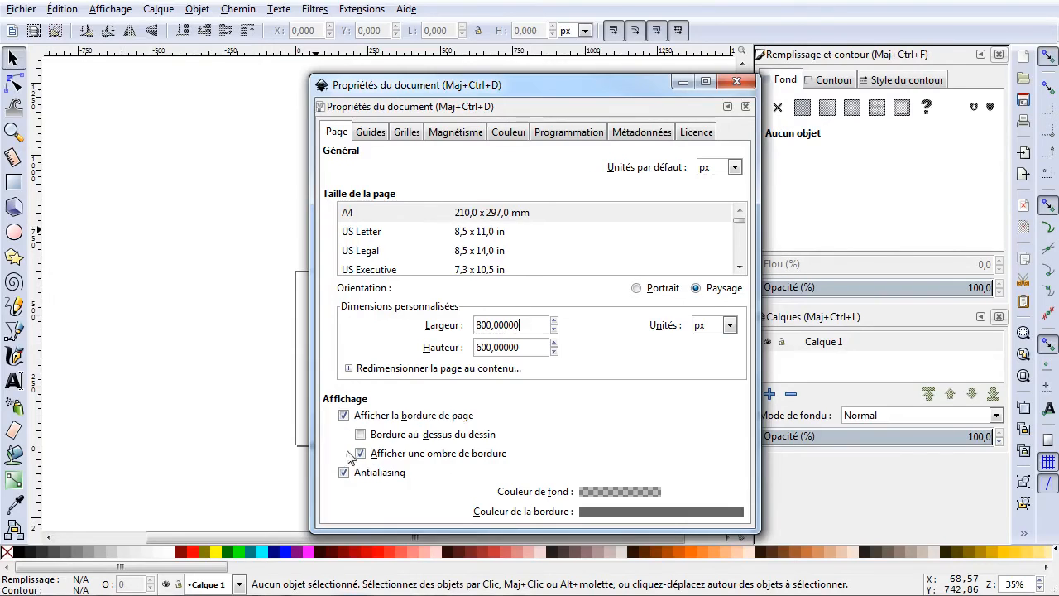
Turn off the page border shadow, place the border on top of the drawing, and close the document properties.
left_click(388, 456)
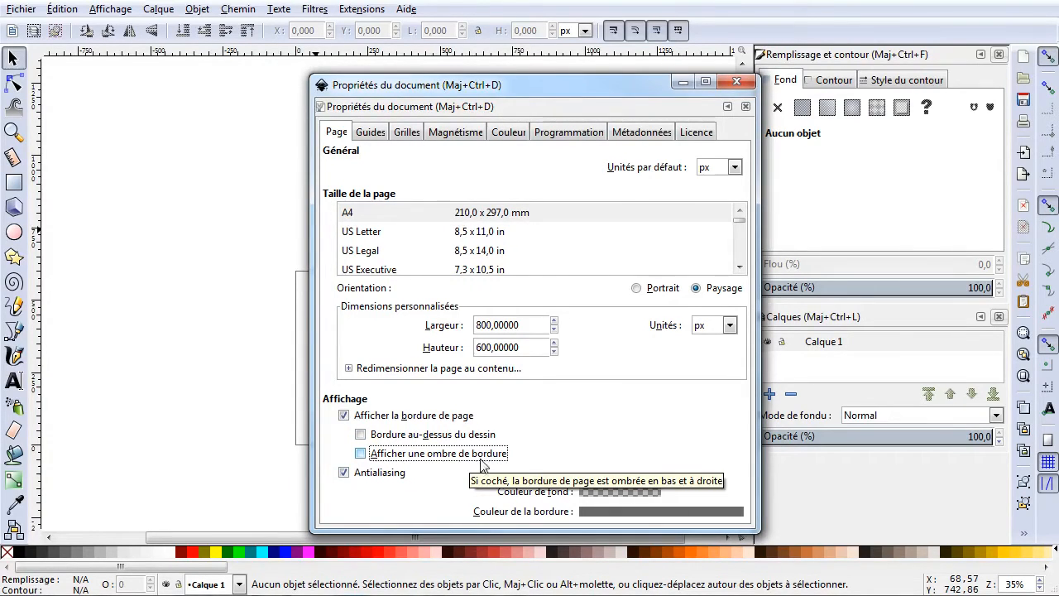
left_click(382, 439)
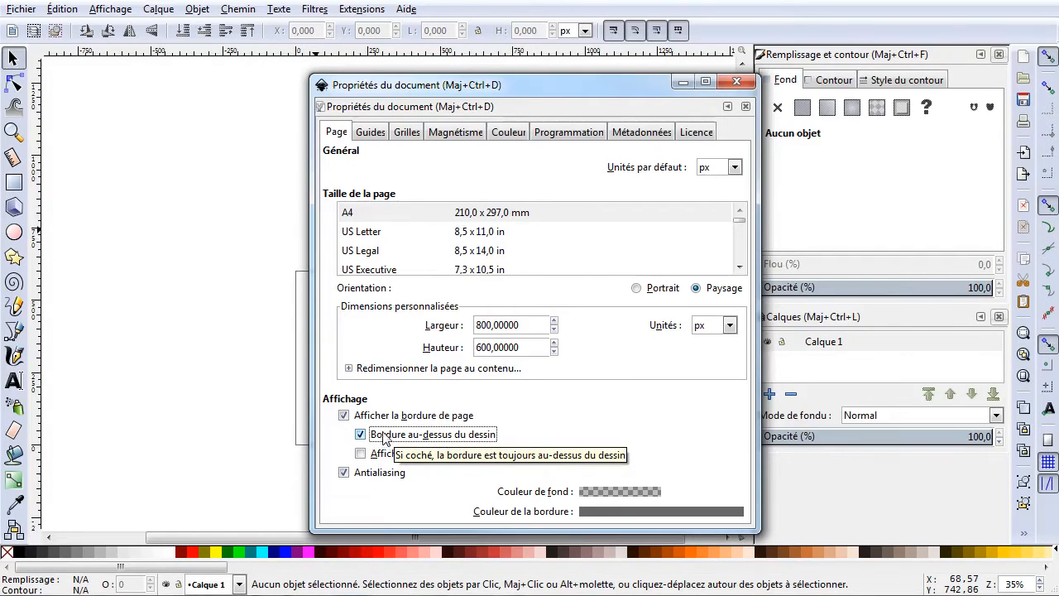
left_click_drag(463, 89, 633, 91)
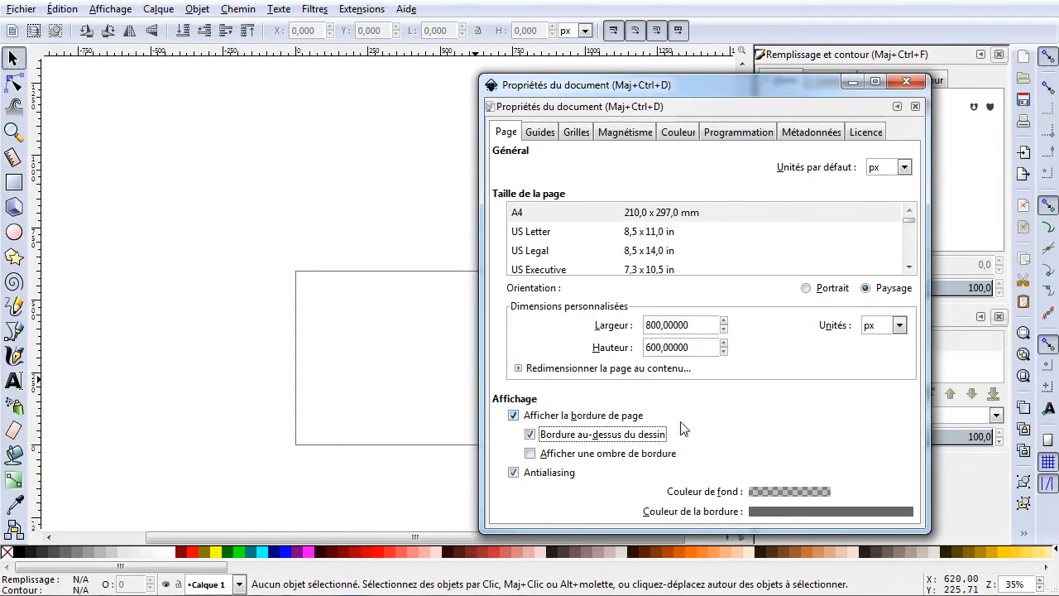
left_click_drag(736, 94, 477, 110)
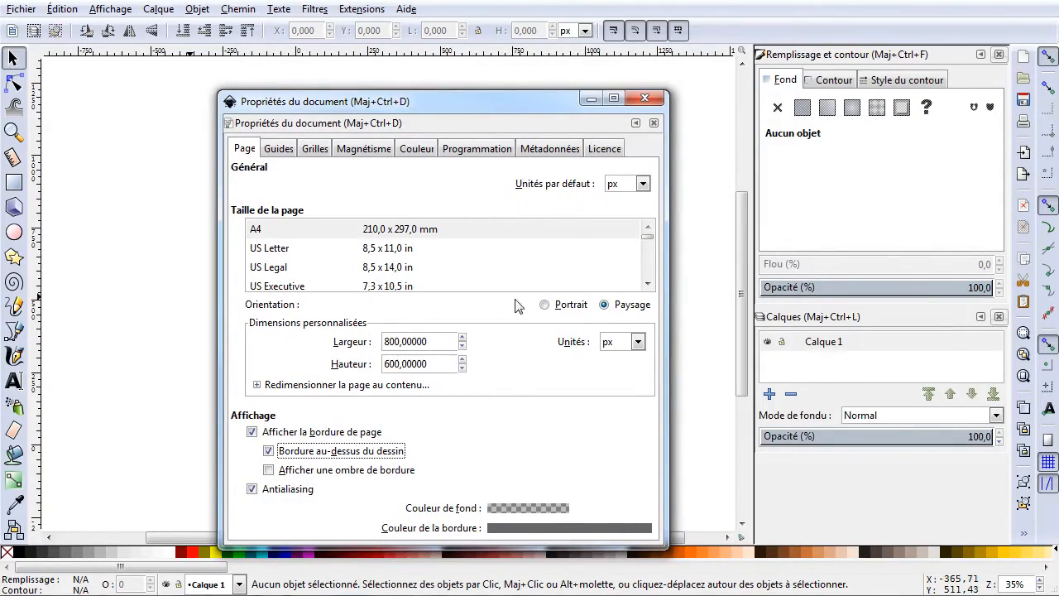
left_click(644, 98)
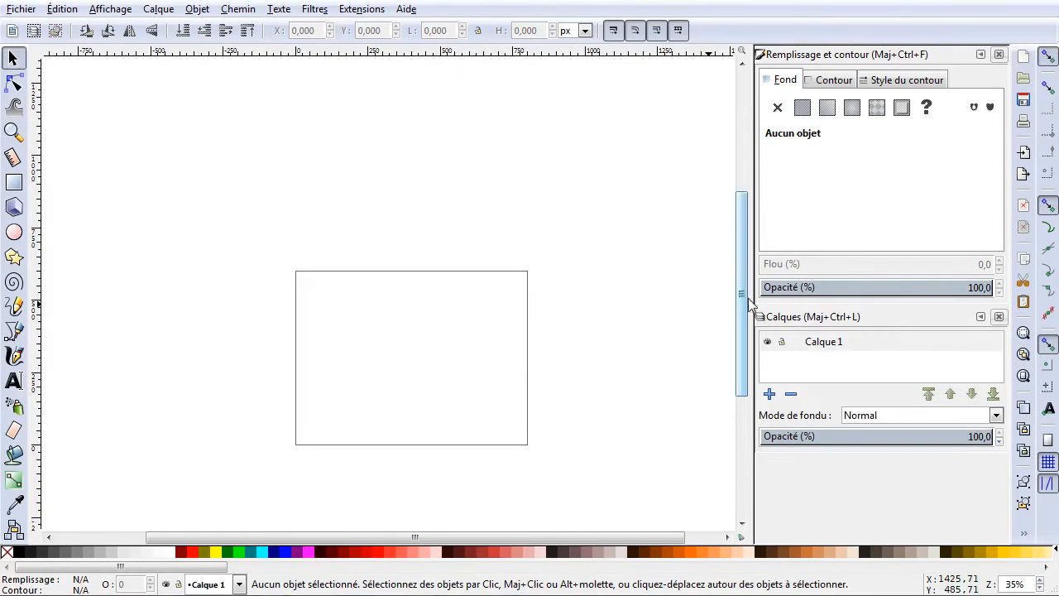
Draw a rectangle about 552 by 403 px inside the page, filled with light blue #AFDDE9.
left_click_drag(742, 298, 740, 310)
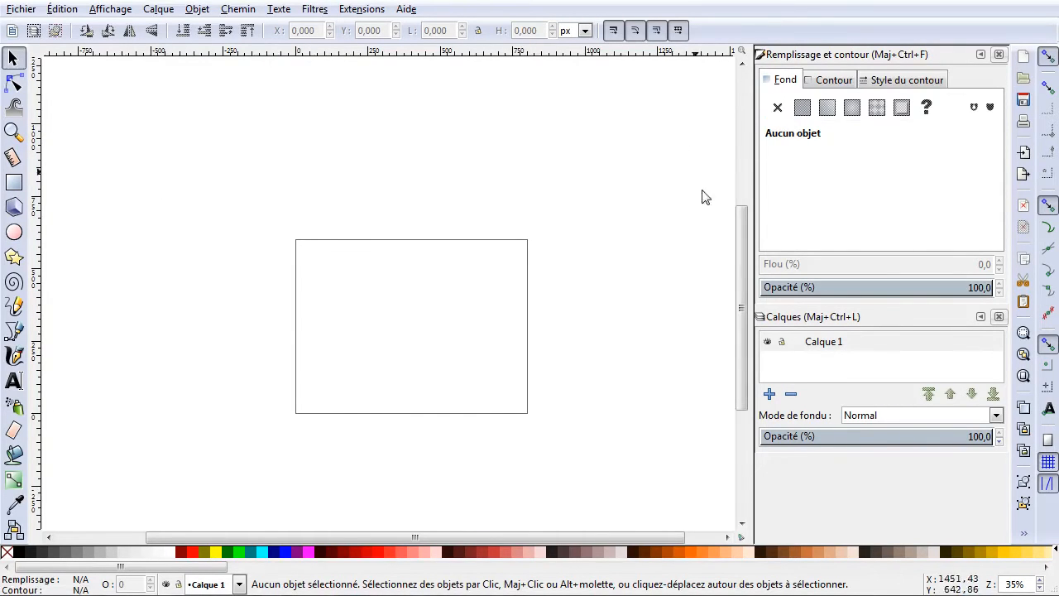
left_click(1024, 376)
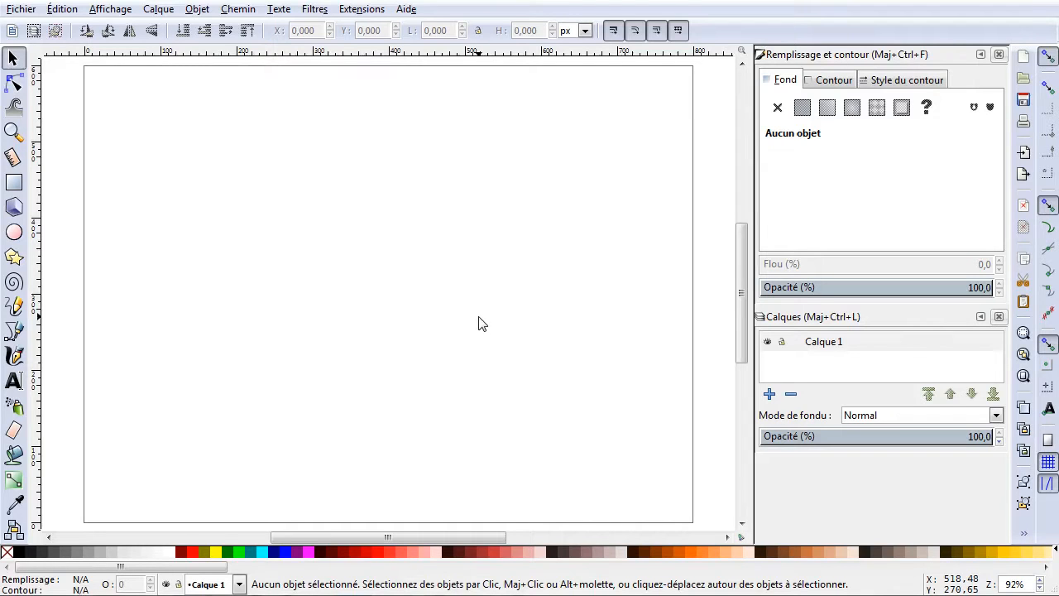
left_click(13, 183)
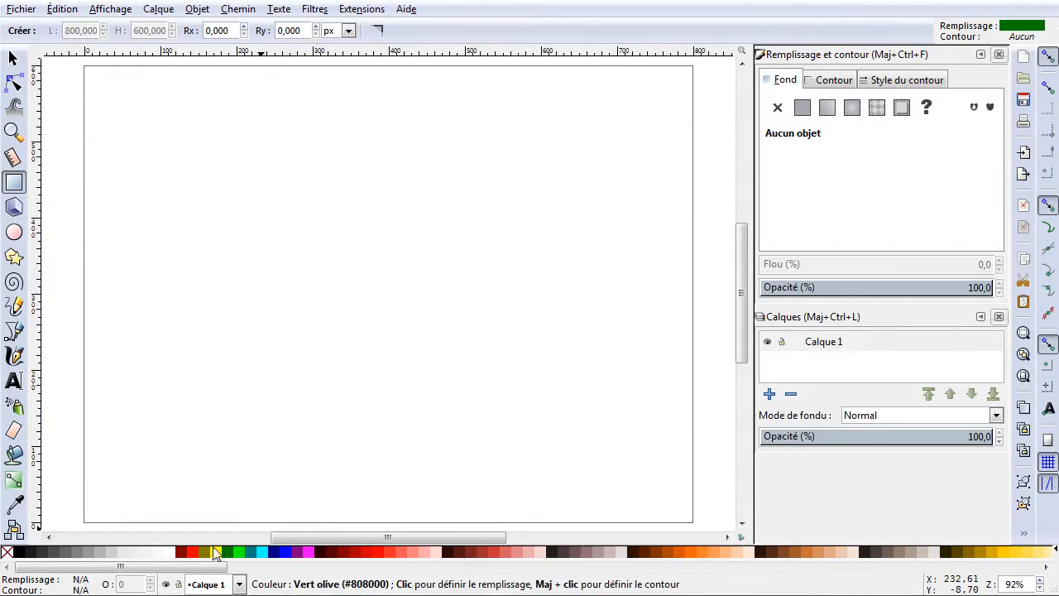
left_click_drag(178, 567, 688, 581)
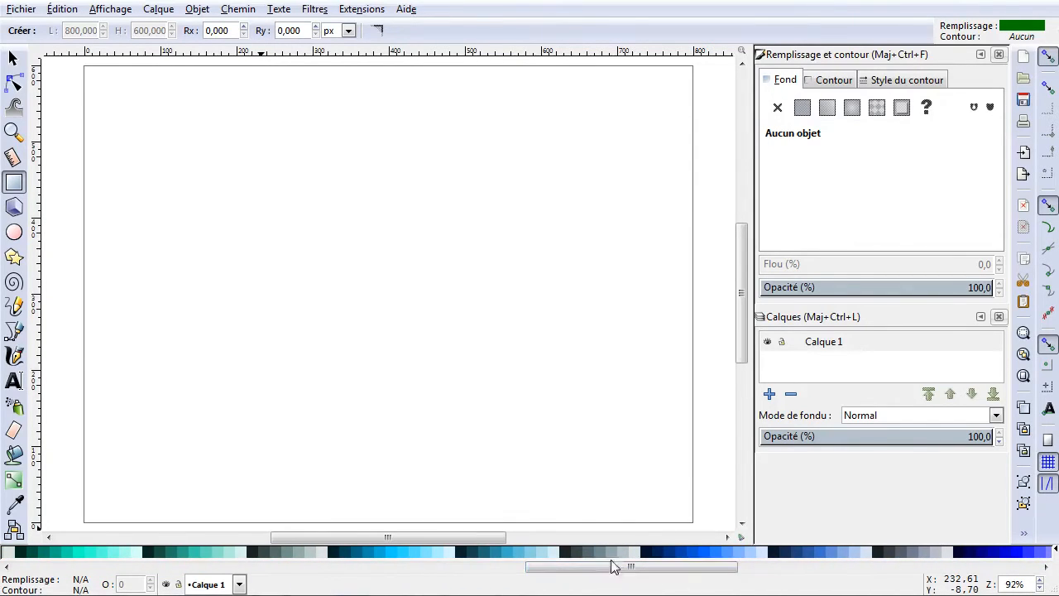
left_click(539, 552)
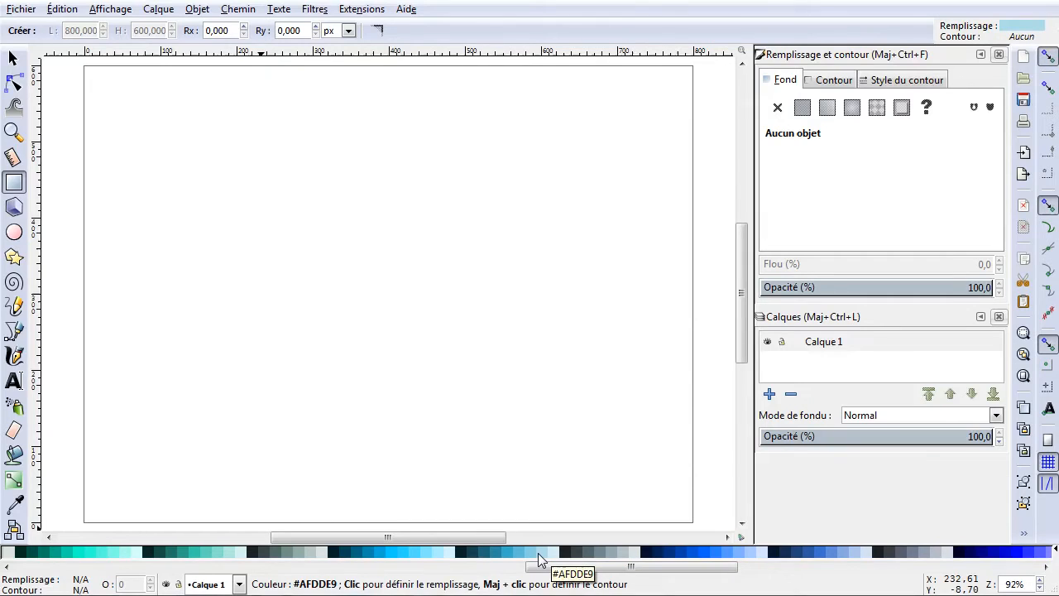
left_click_drag(111, 111, 531, 417)
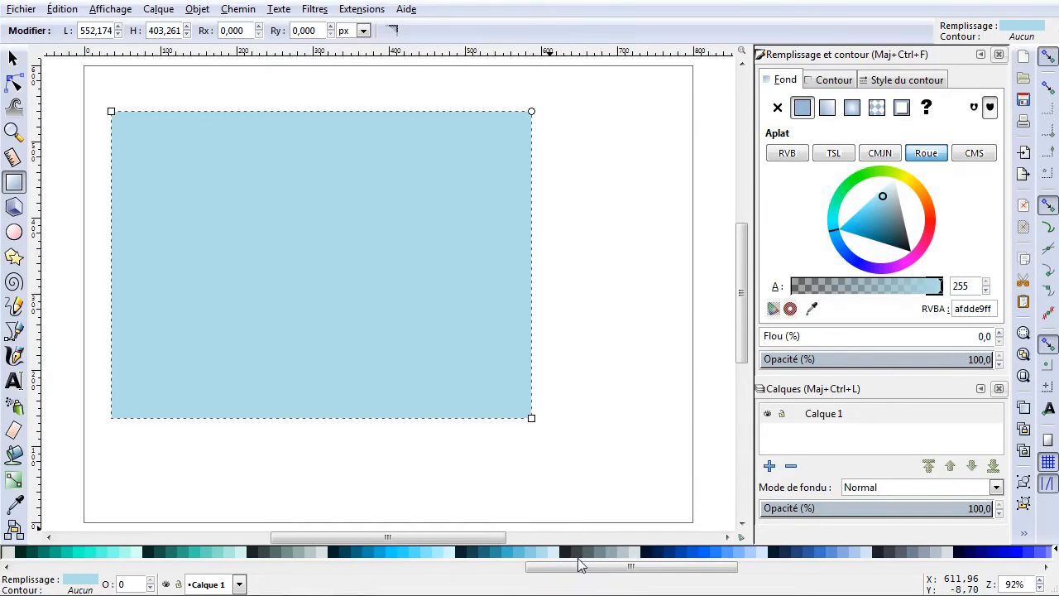
Move the light blue rectangle to the page origin at X 0, Y 0.
left_click_drag(579, 571, 29, 569)
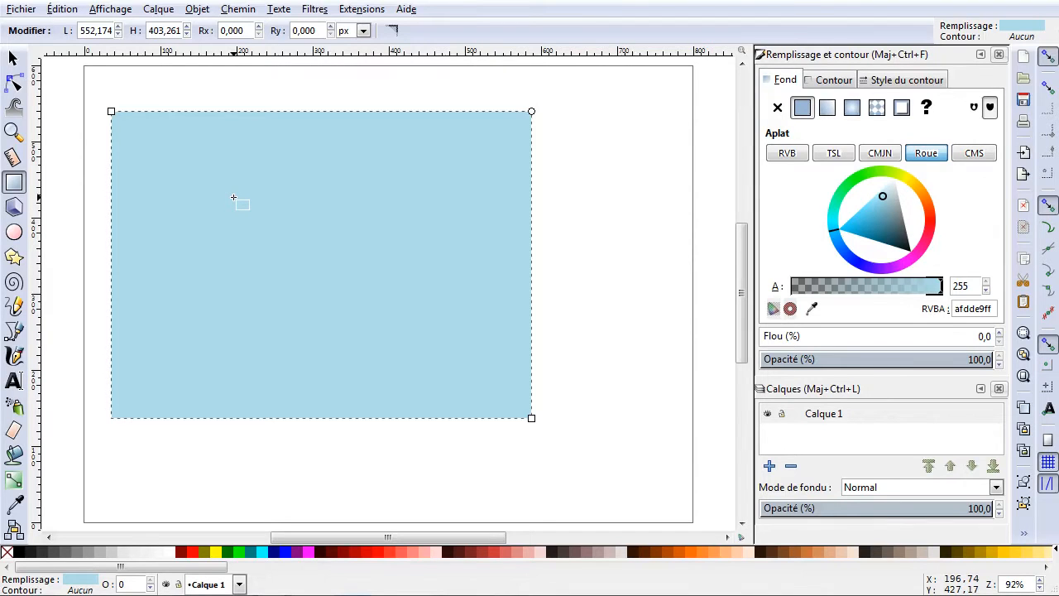
left_click(13, 58)
left_click_drag(248, 190, 332, 219)
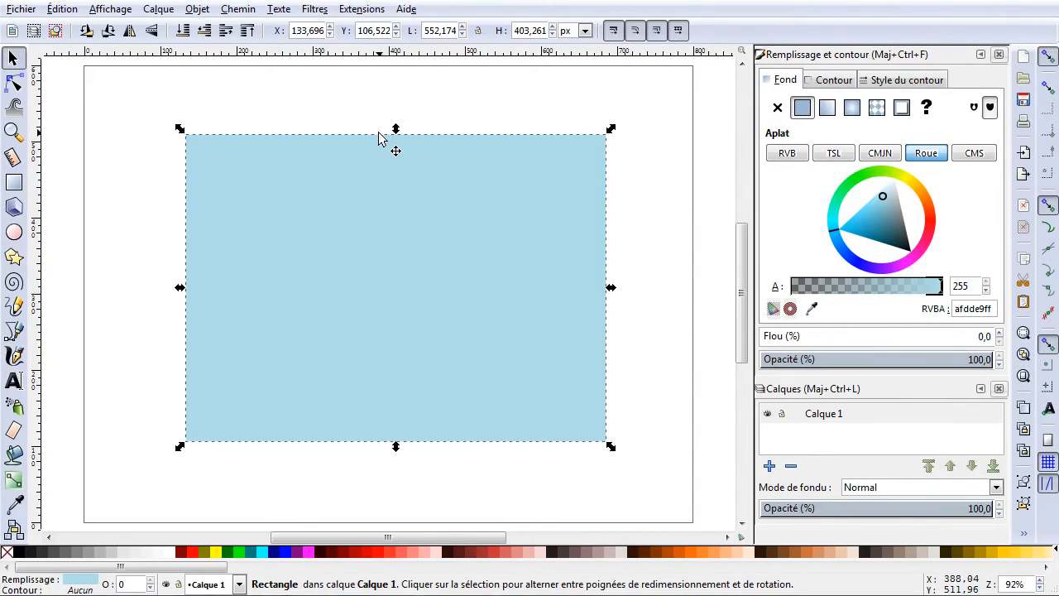
type("6")
key("Return")
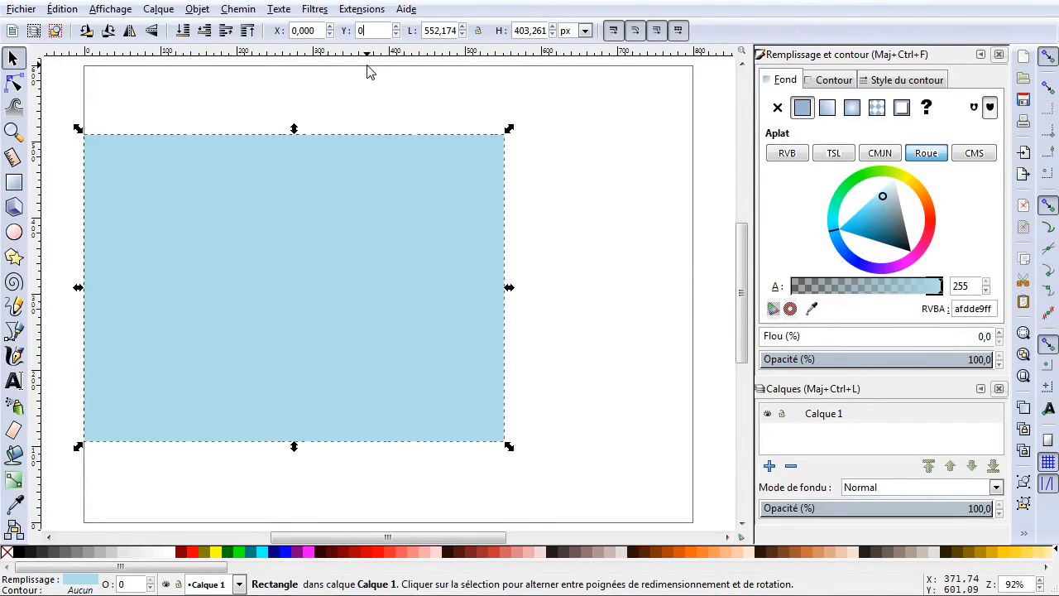
key("Return")
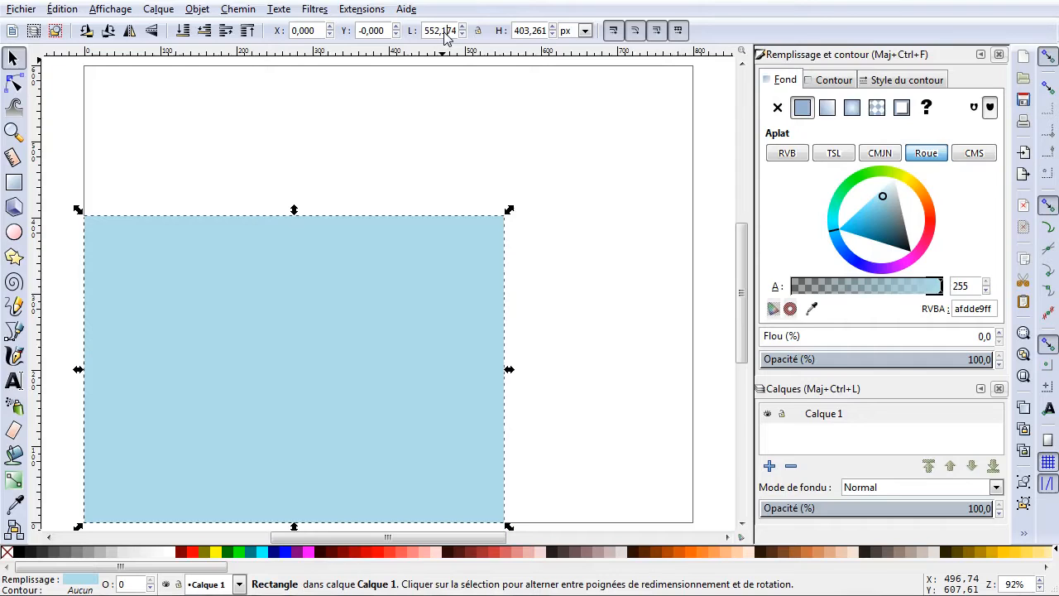
Resize the rectangle to 800 px wide by 600 px high so it covers the page, and deselect it.
key("ctrl+a")
type("800")
key("Return")
key("ctrl+a")
type("6")
key("Return")
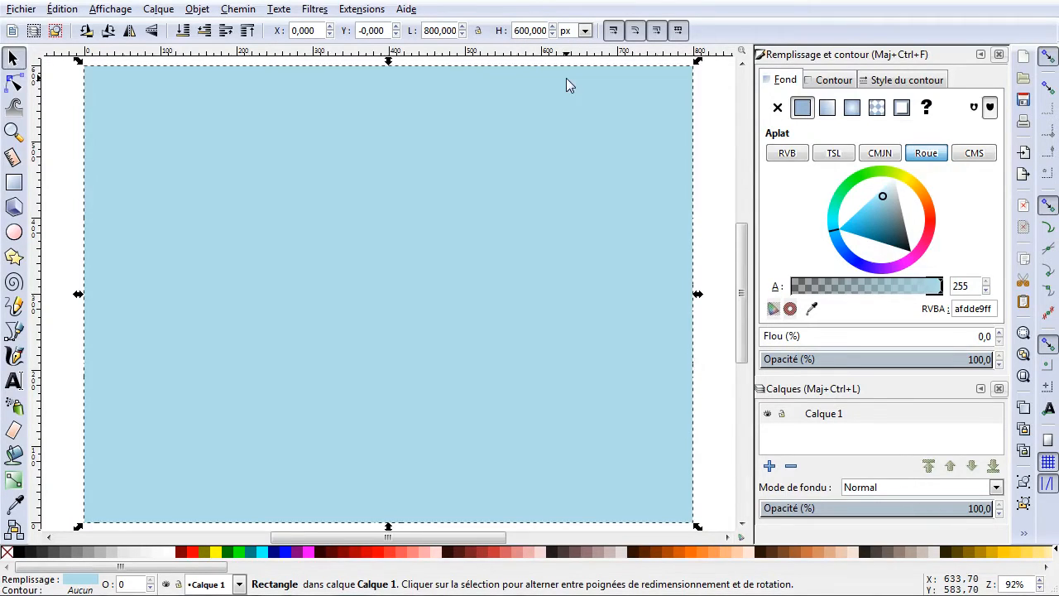
left_click(71, 191)
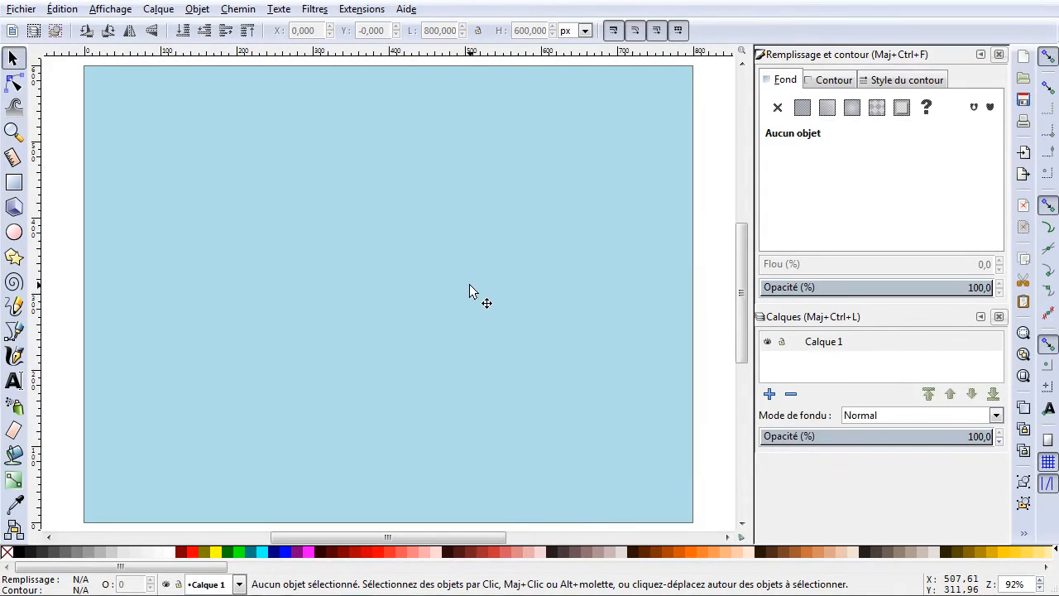
Rename the layer Calque 1 to Fond.
left_click(832, 347)
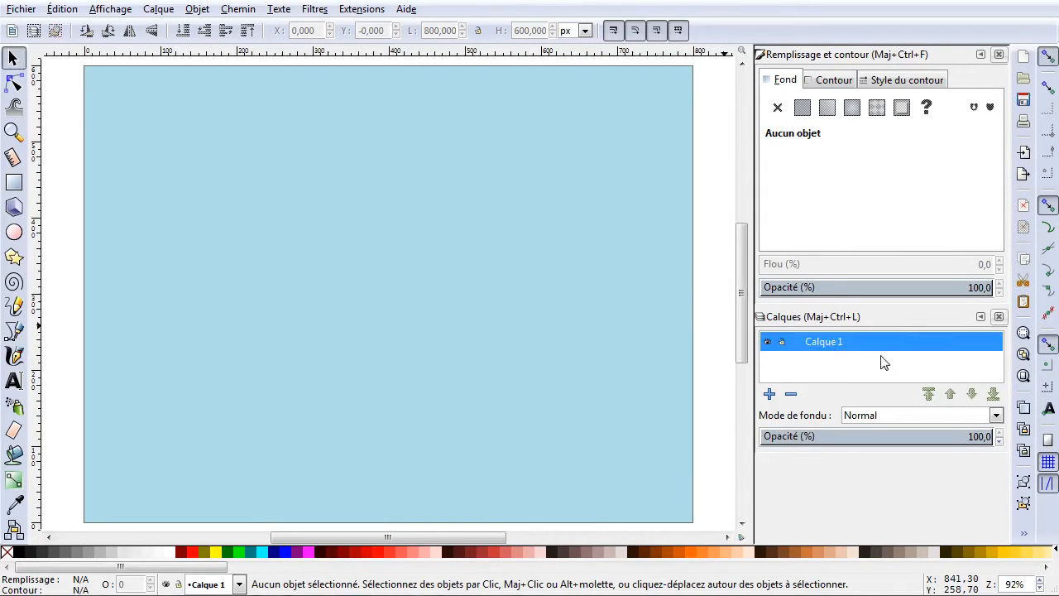
left_click(836, 352)
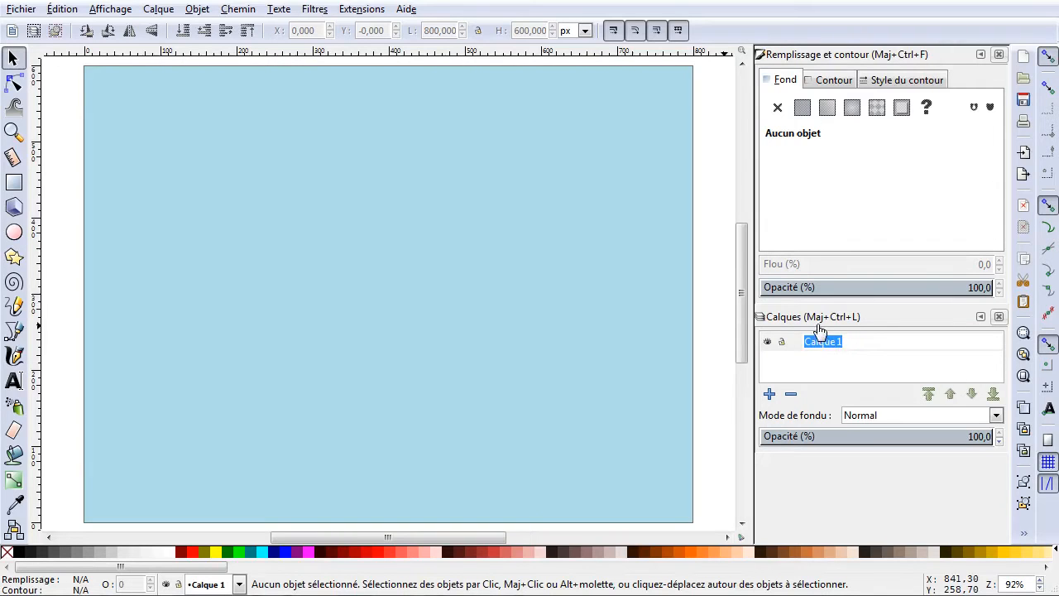
type("Fond")
key("Return")
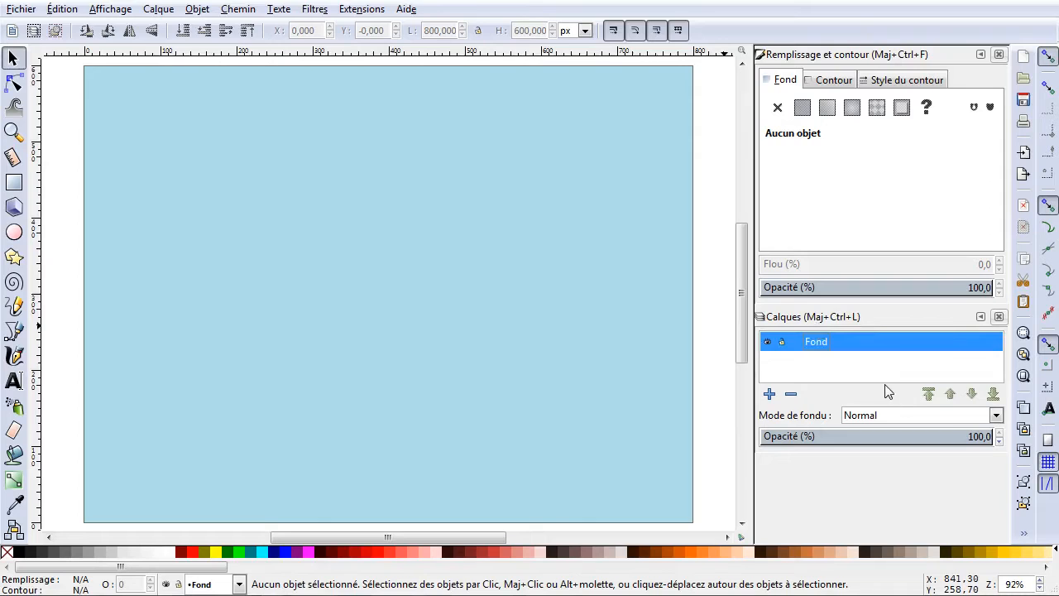
Lock the Fond layer, then add a layer named Vecto above it and make it the current layer.
left_click(782, 341)
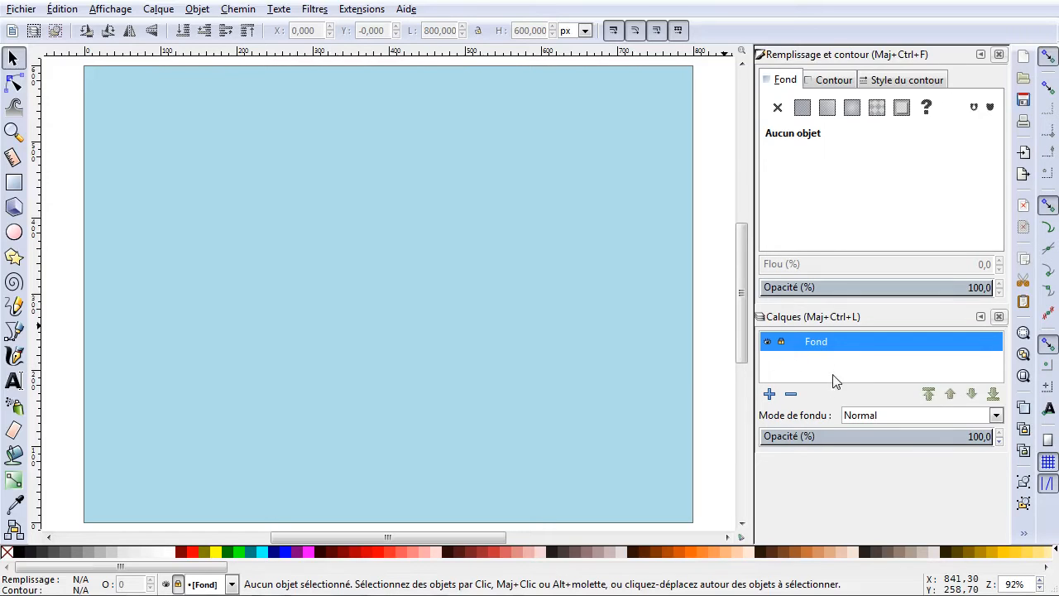
left_click(501, 306)
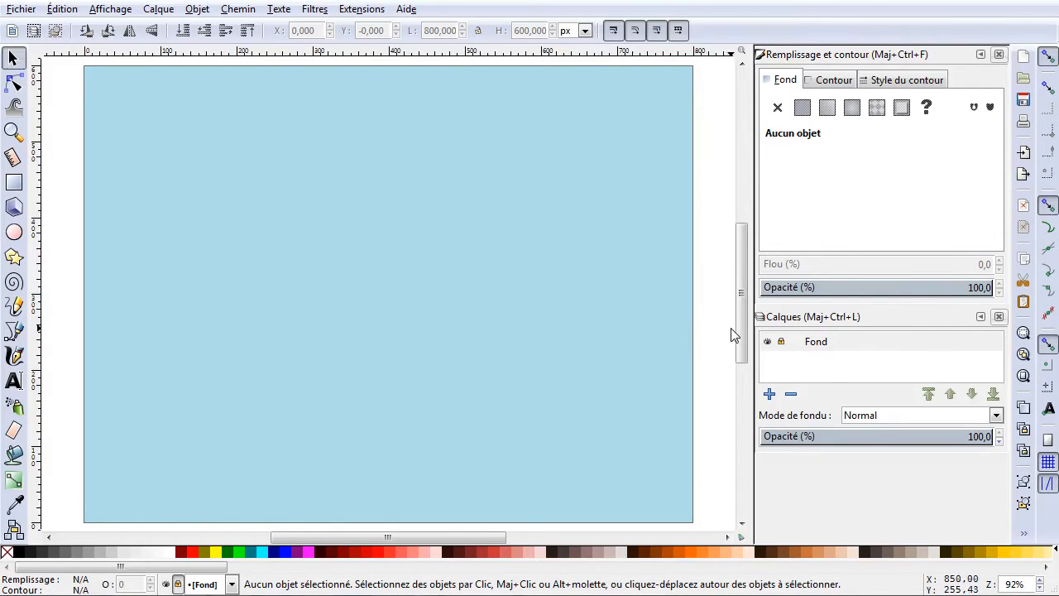
left_click(768, 395)
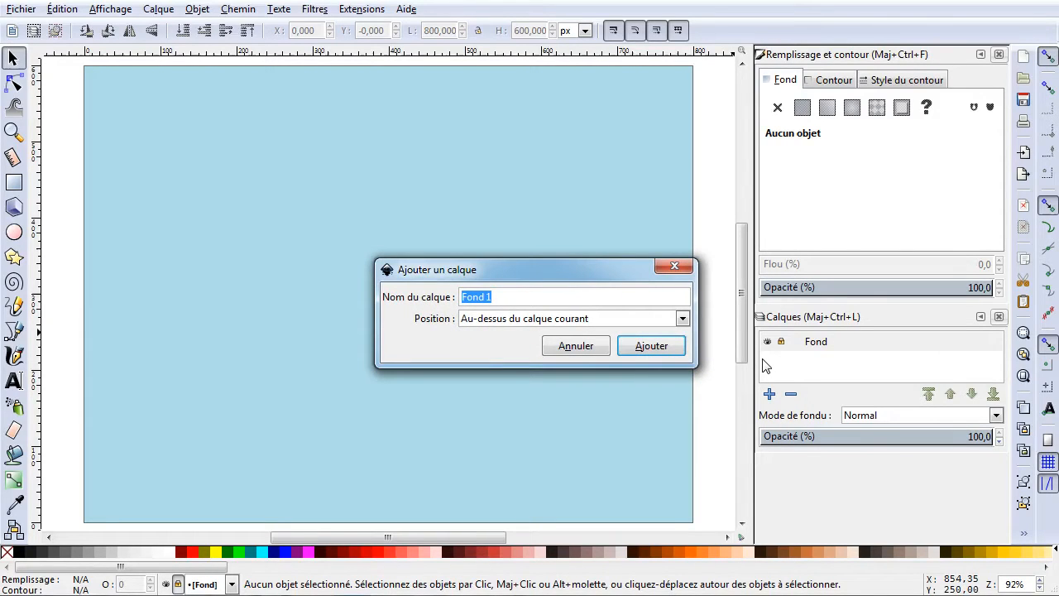
type("Vecto")
left_click(667, 348)
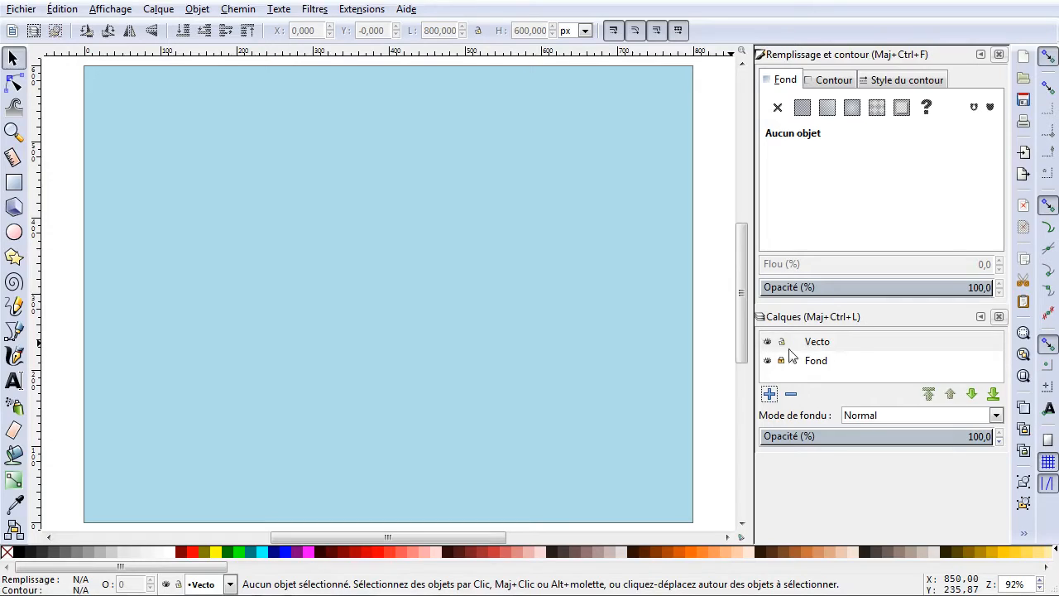
left_click(831, 344)
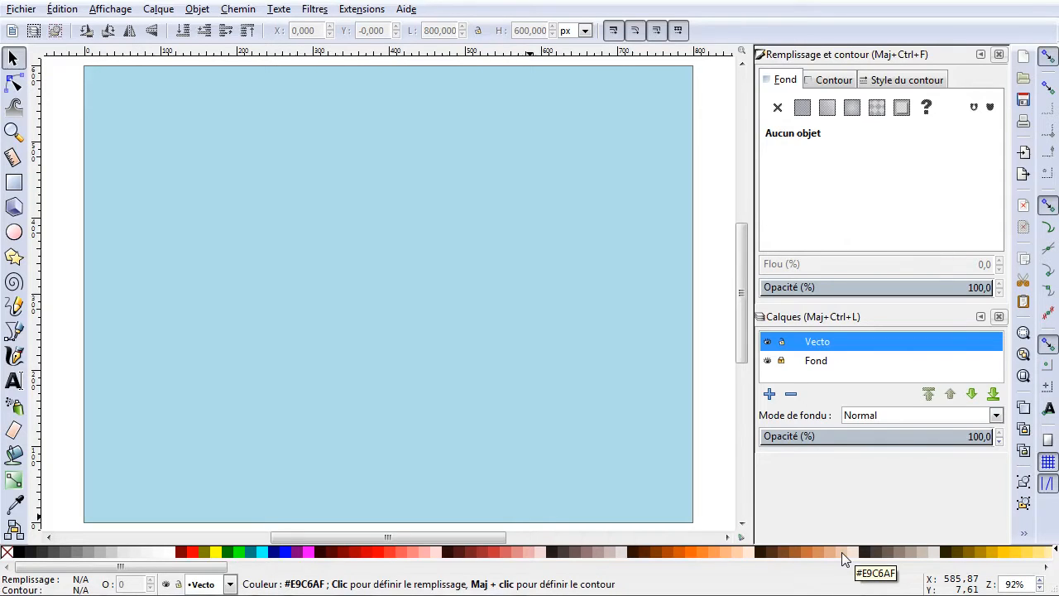
Draw a face circle about 188 by 193 px filled with #E9C6AF, place it near the page centre and deselect it.
left_click(14, 233)
left_click_drag(291, 220, 435, 368)
key("s")
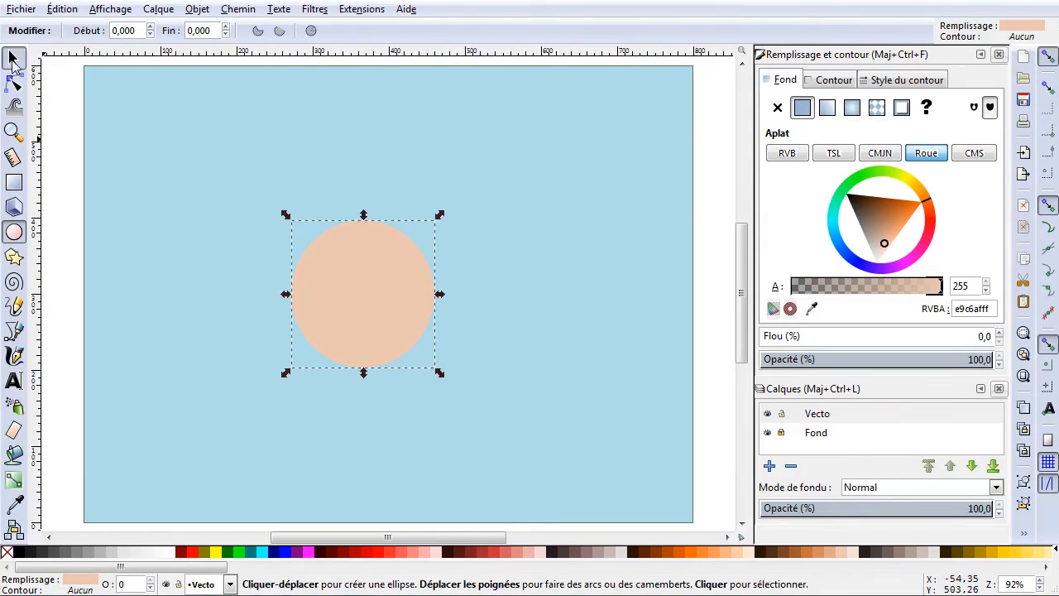
left_click_drag(374, 314, 394, 279)
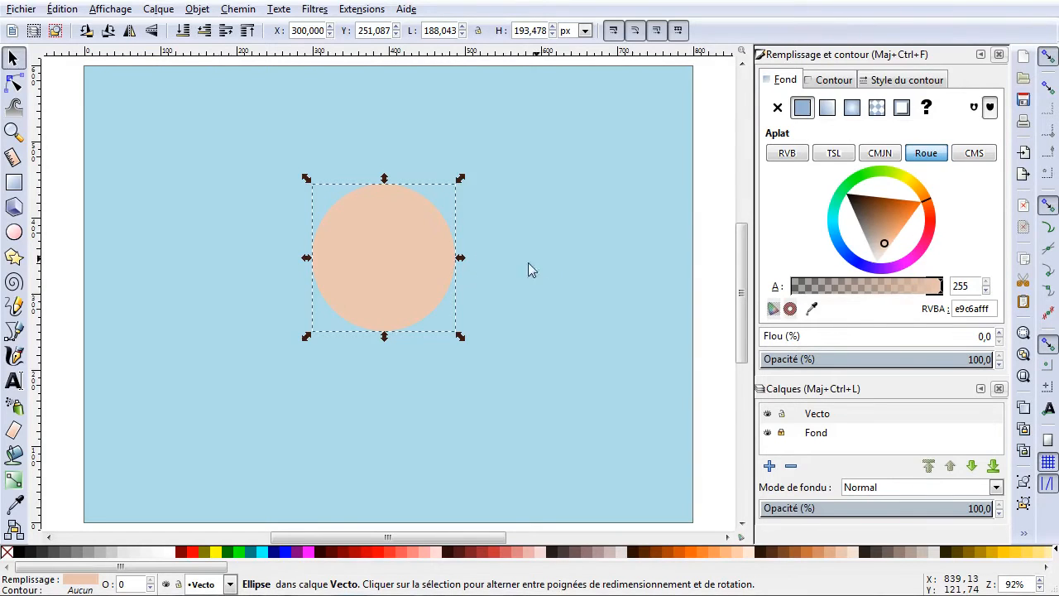
mouse_move(369, 279)
left_mouse_down()
mouse_move(375, 301)
mouse_move(368, 295)
left_mouse_up()
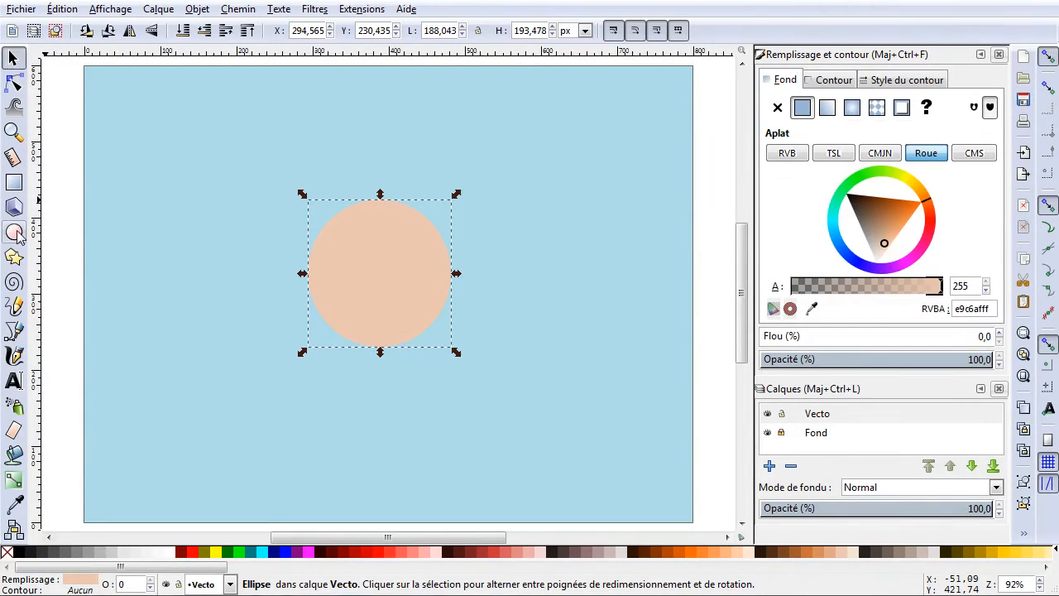
left_click(154, 381)
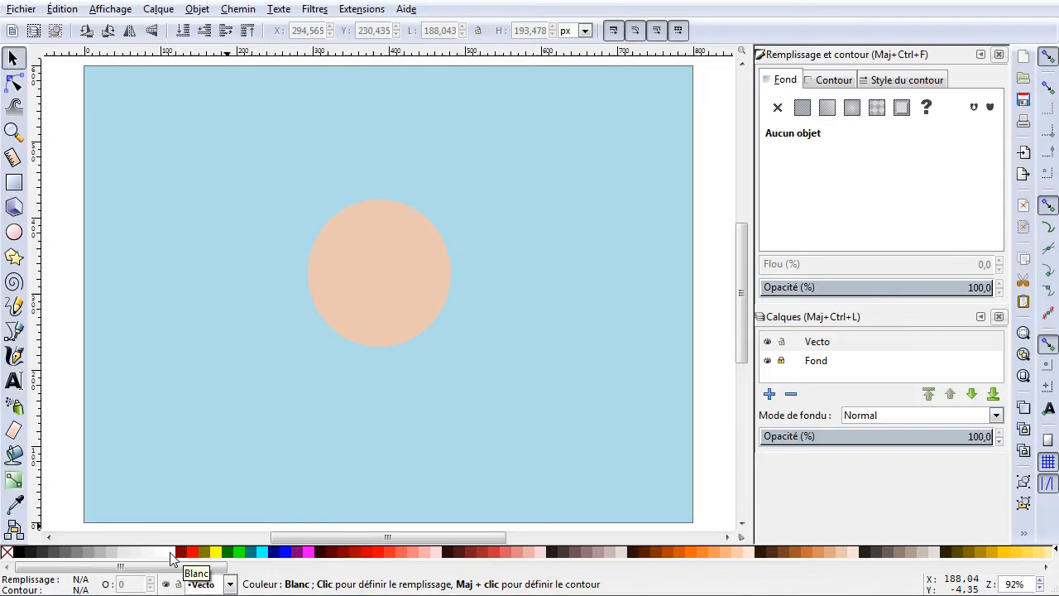
Draw a white circle about 33 by 35 px and place it on the face's lower right edge.
left_click(14, 233)
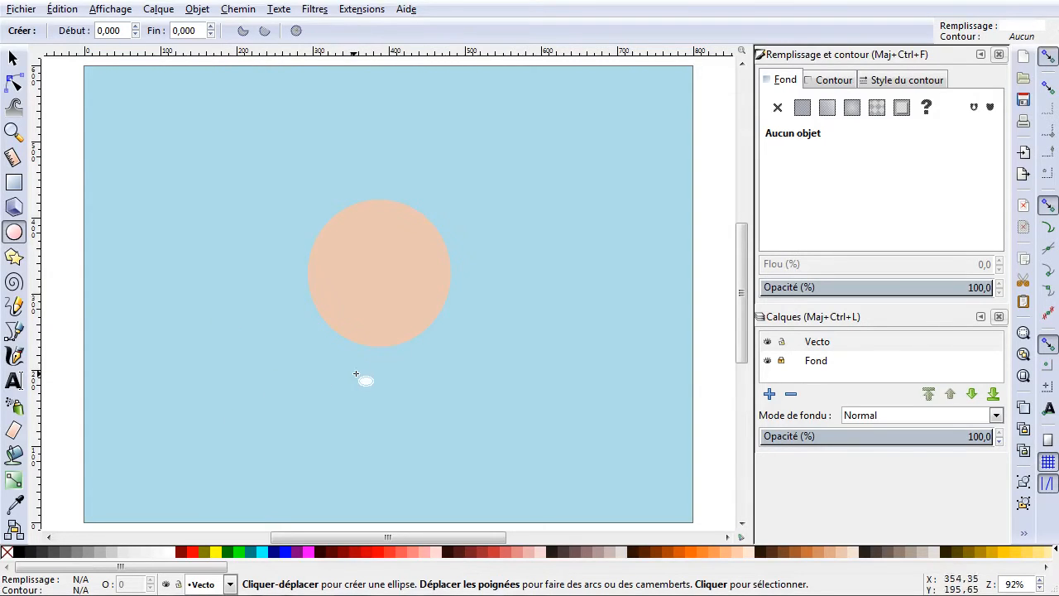
left_click_drag(245, 338, 273, 367)
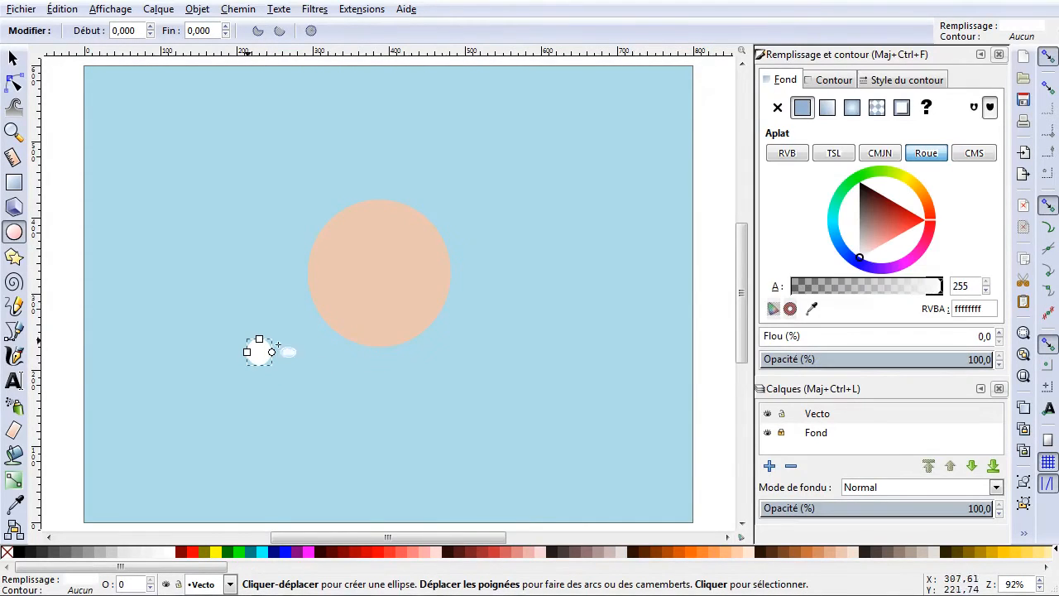
left_click(14, 59)
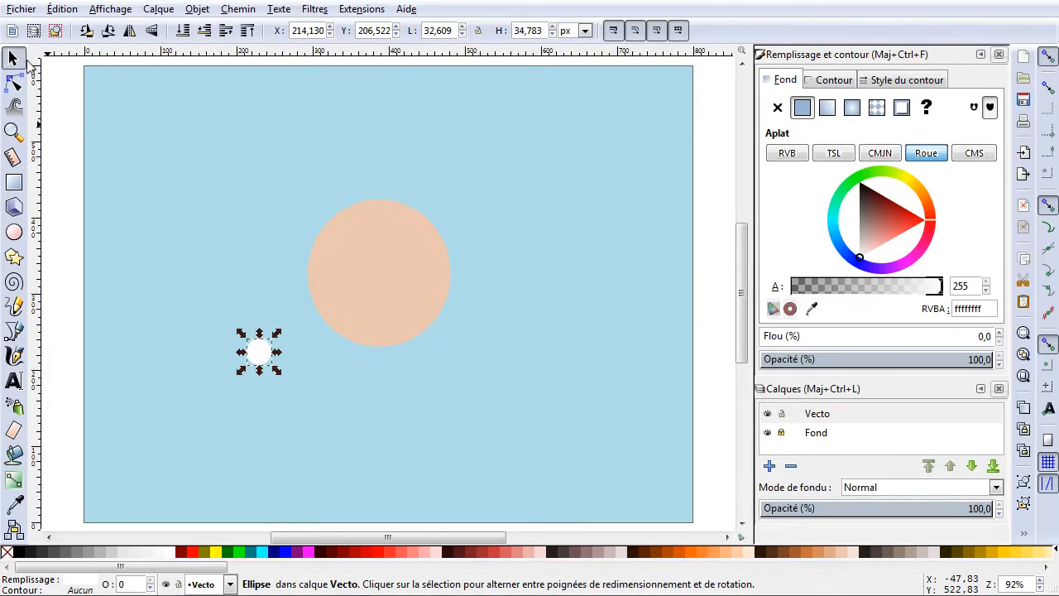
left_click_drag(256, 358, 447, 308)
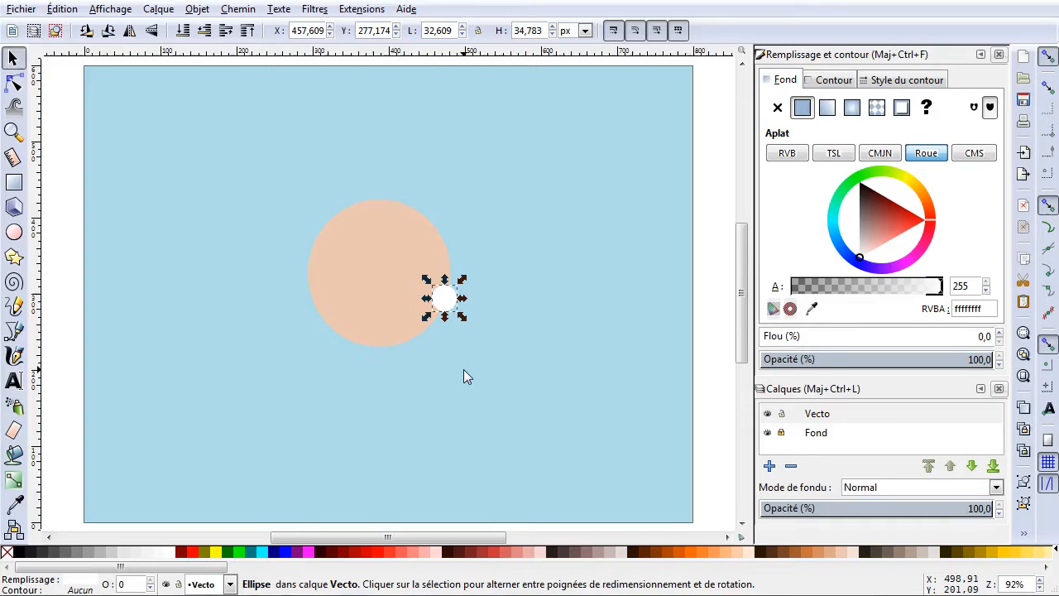
Duplicate the small white circle four times, overlapping the copies along the face's lower right edge down to the chin.
key("ctrl")
key("ctrl+d")
mouse_move(448, 310)
left_mouse_down()
mouse_move(455, 367)
mouse_move(439, 323)
left_mouse_up()
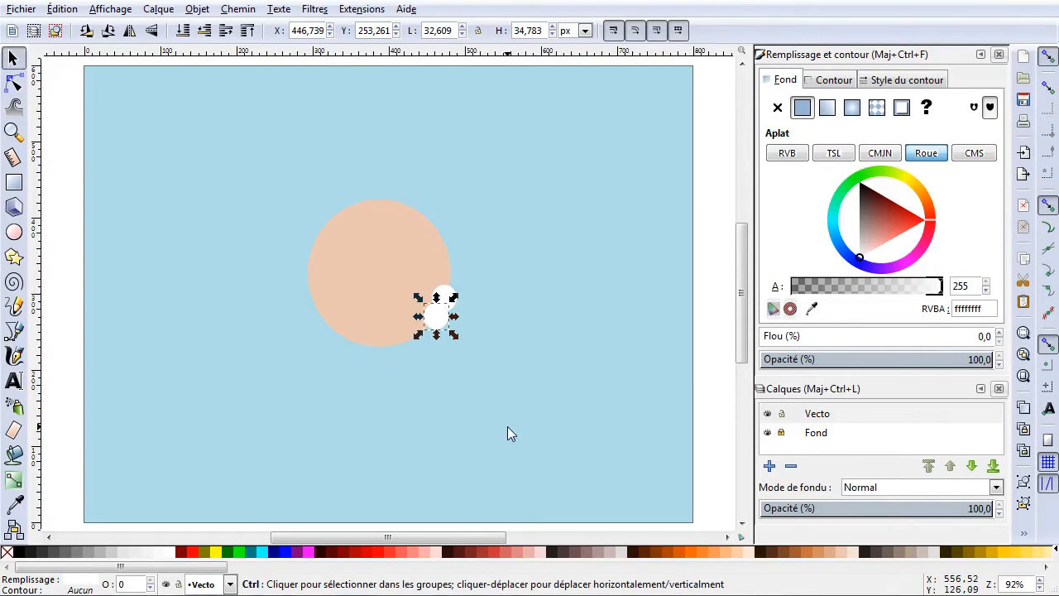
key("ctrl+d")
left_click_drag(434, 323, 389, 371)
key("ctrl+d")
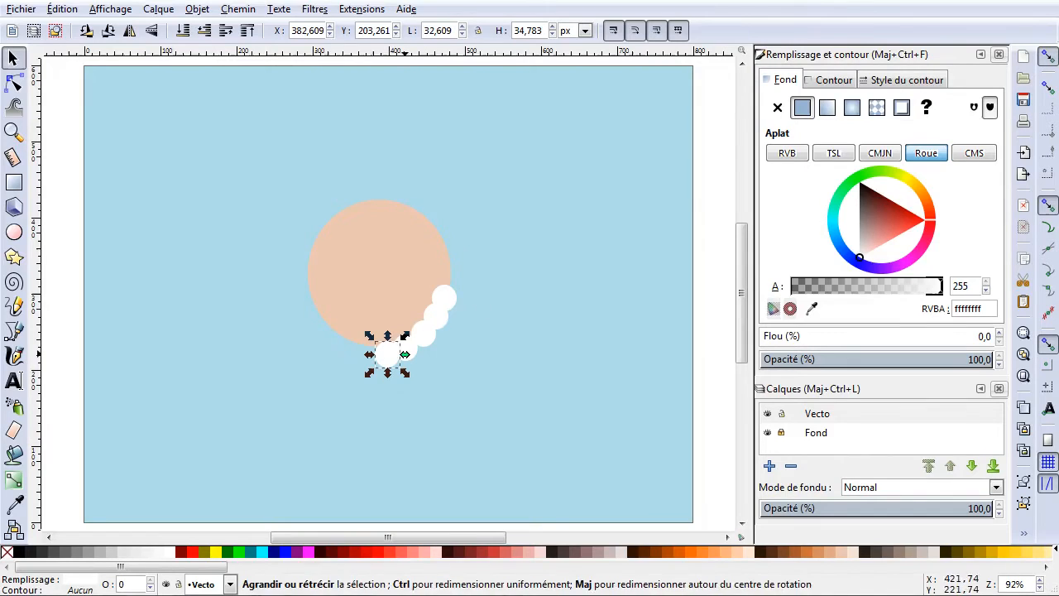
left_click(532, 351)
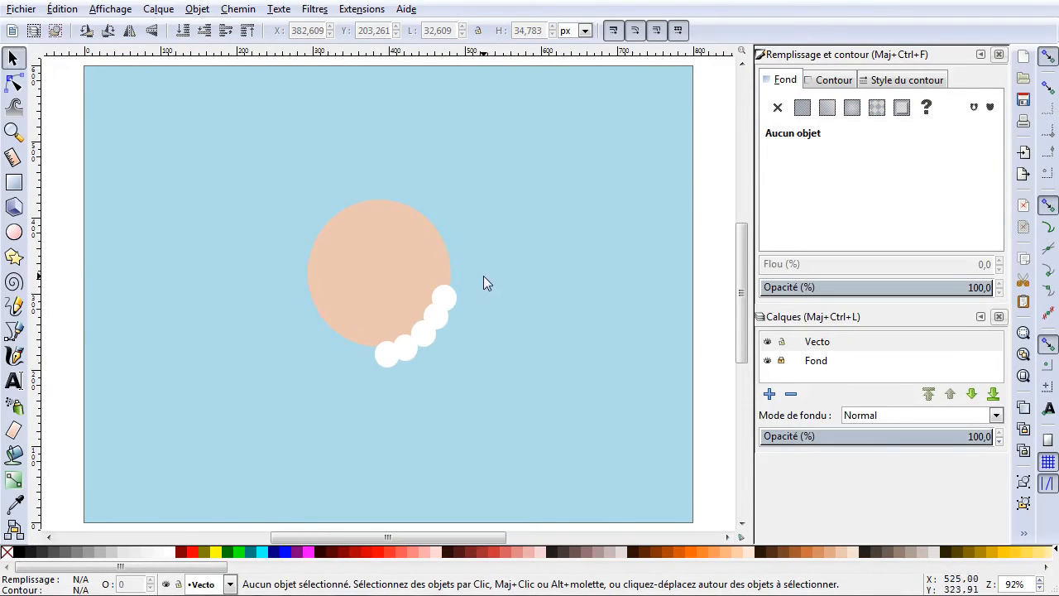
Shift the five white circles slightly right, then place a horizontally flipped duplicate of them along the face's lower left edge.
left_click_drag(499, 271, 361, 402)
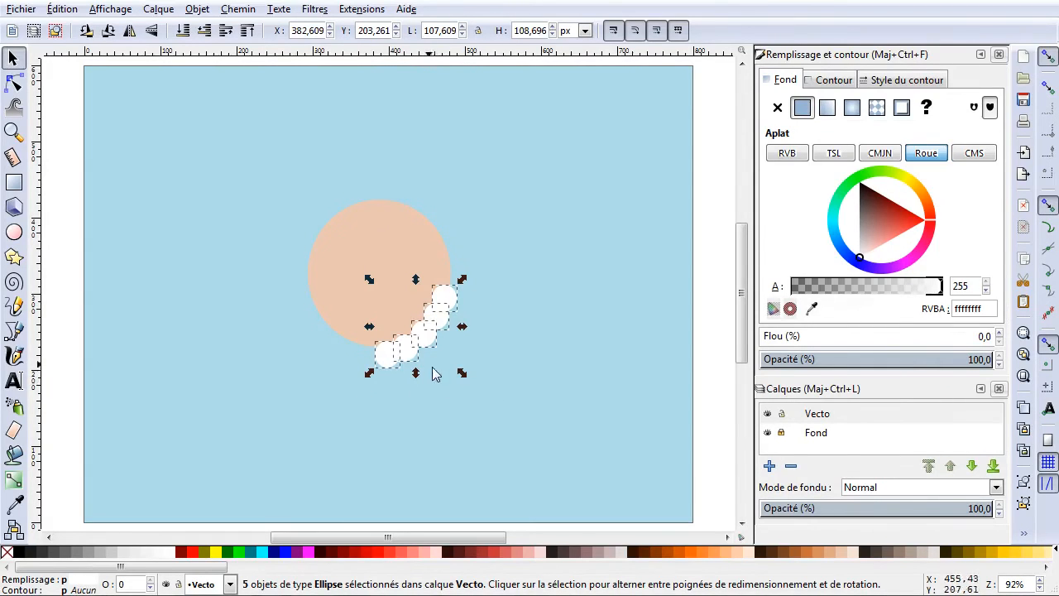
left_click_drag(428, 345, 439, 344)
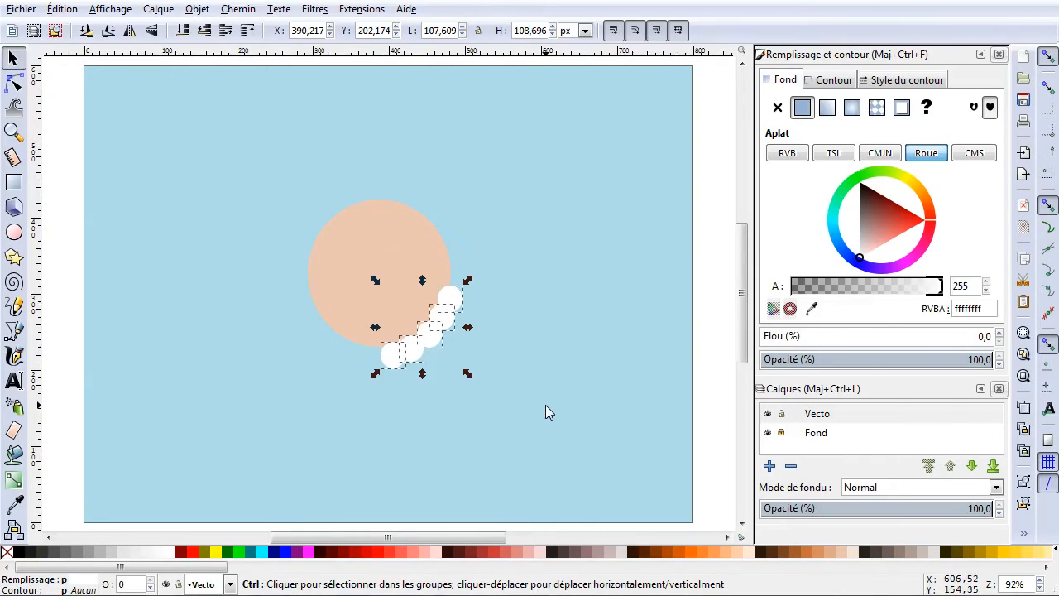
key("ctrl+d")
left_click_drag(449, 350, 265, 351)
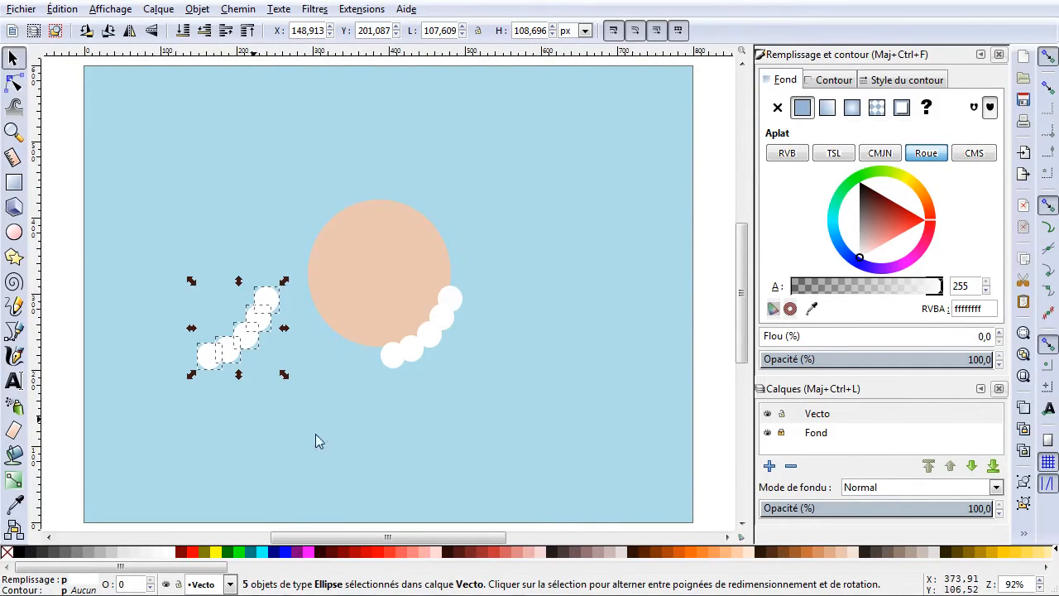
left_click(129, 32)
left_click_drag(236, 351, 349, 349)
left_click(385, 418)
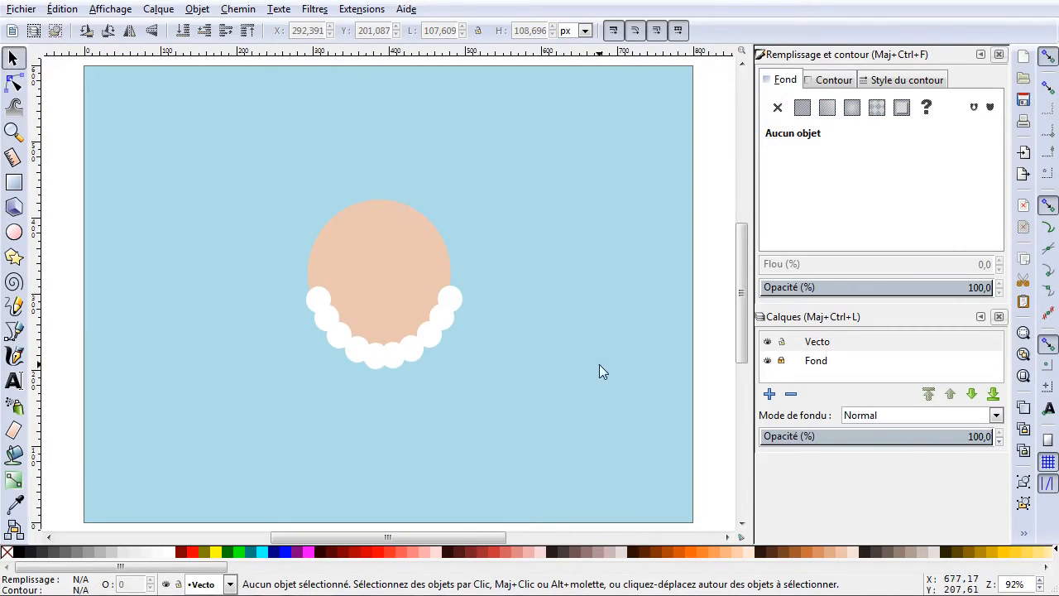
Move the face circle to about X 302, Y 237 px so it is centred between the beard curls.
left_click(406, 267)
left_click_drag(378, 263, 385, 255)
left_click(301, 384)
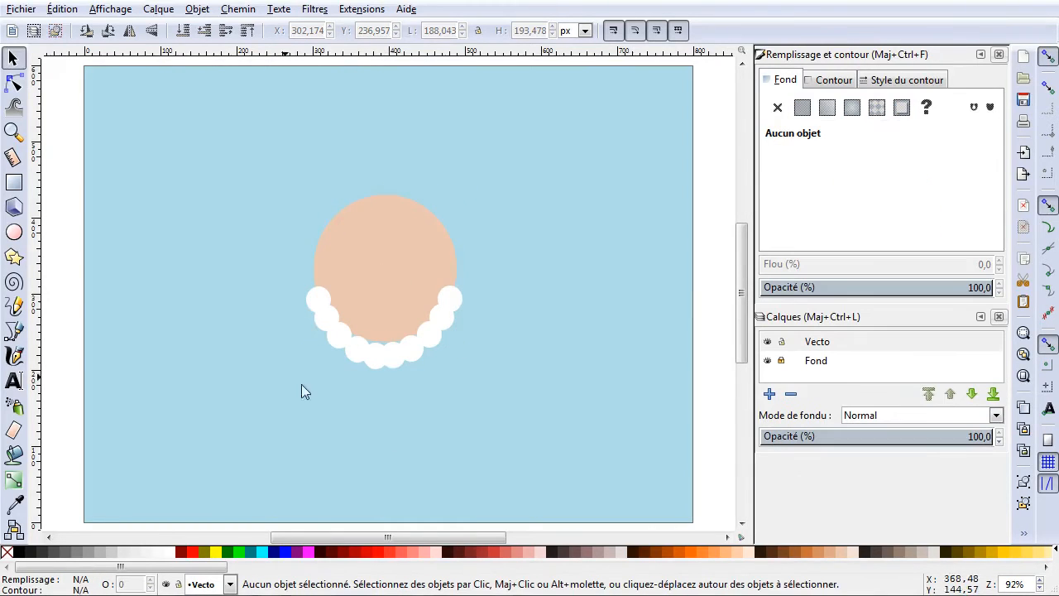
Fill the beard with a white ellipse about 162 by 112 px, placed at about X 313, Y 223 px.
left_click(15, 234)
left_click_drag(316, 268, 444, 354)
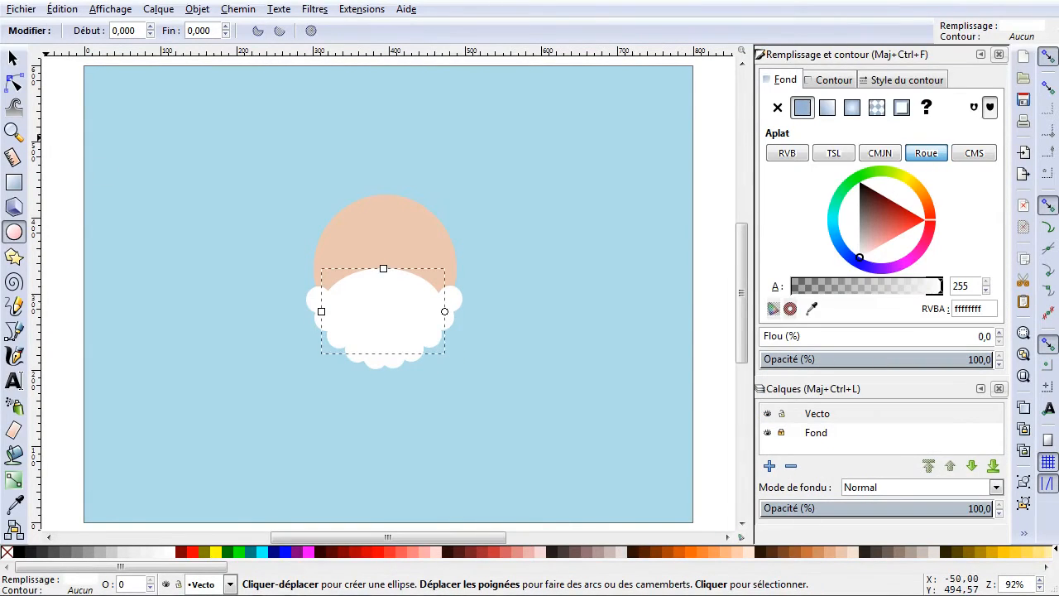
left_click(13, 58)
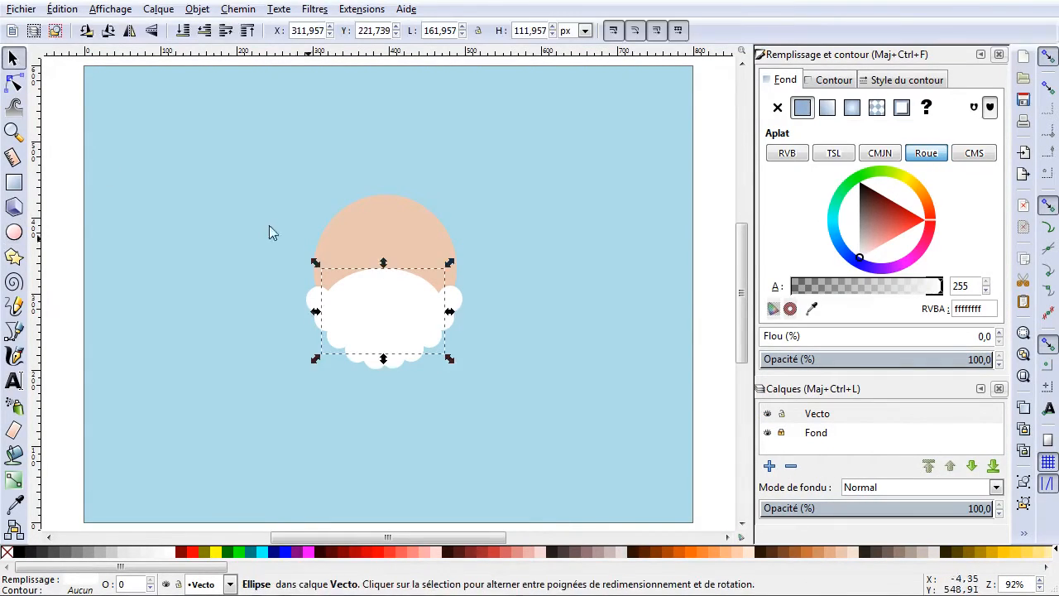
left_click(13, 83)
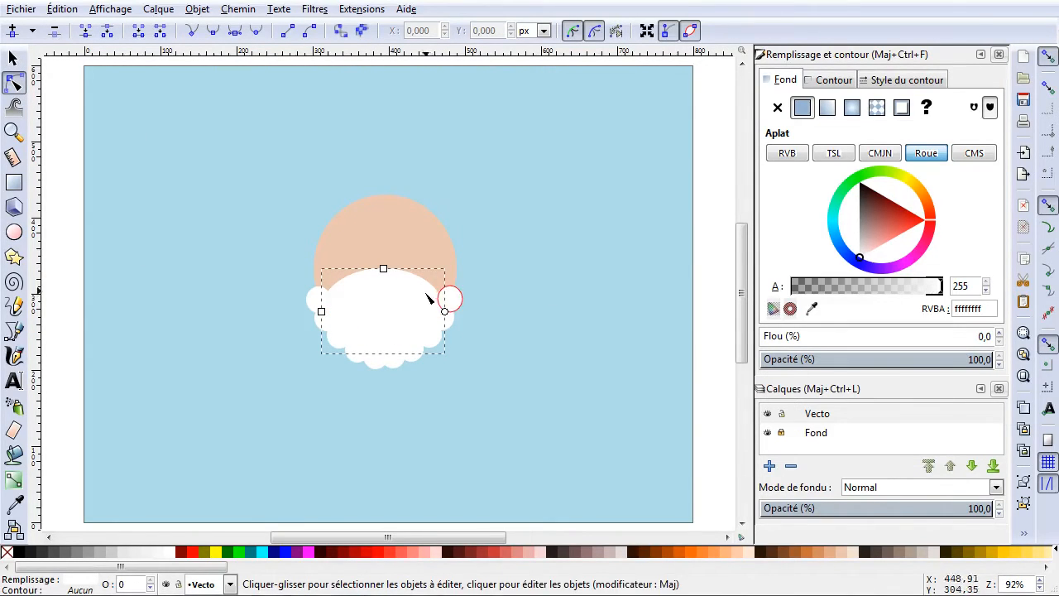
key("s")
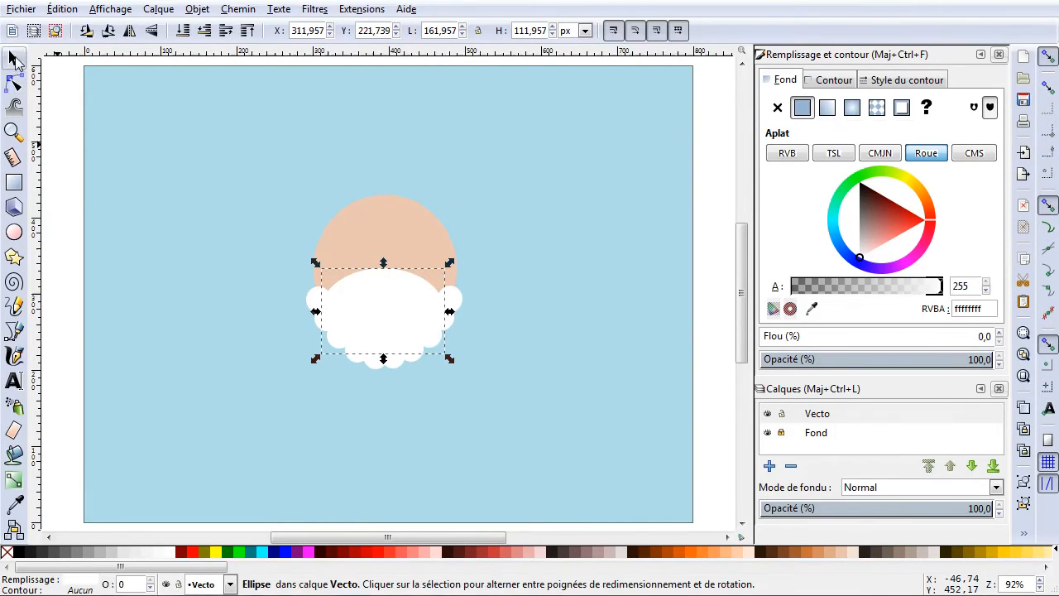
left_click(418, 335)
left_click_drag(418, 335, 398, 321)
left_click(615, 220)
left_click(512, 332)
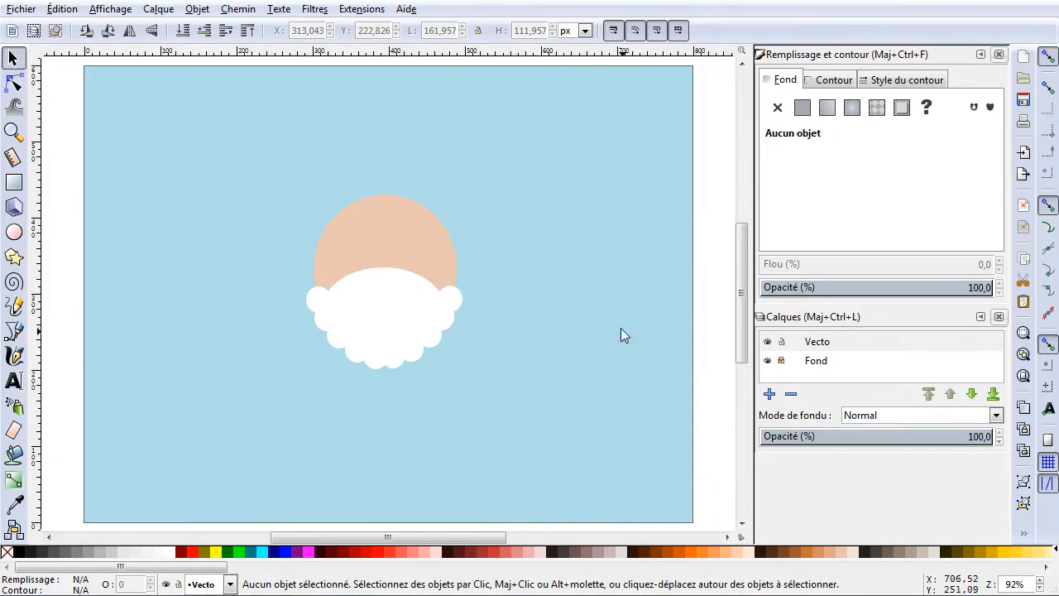
left_click(395, 246)
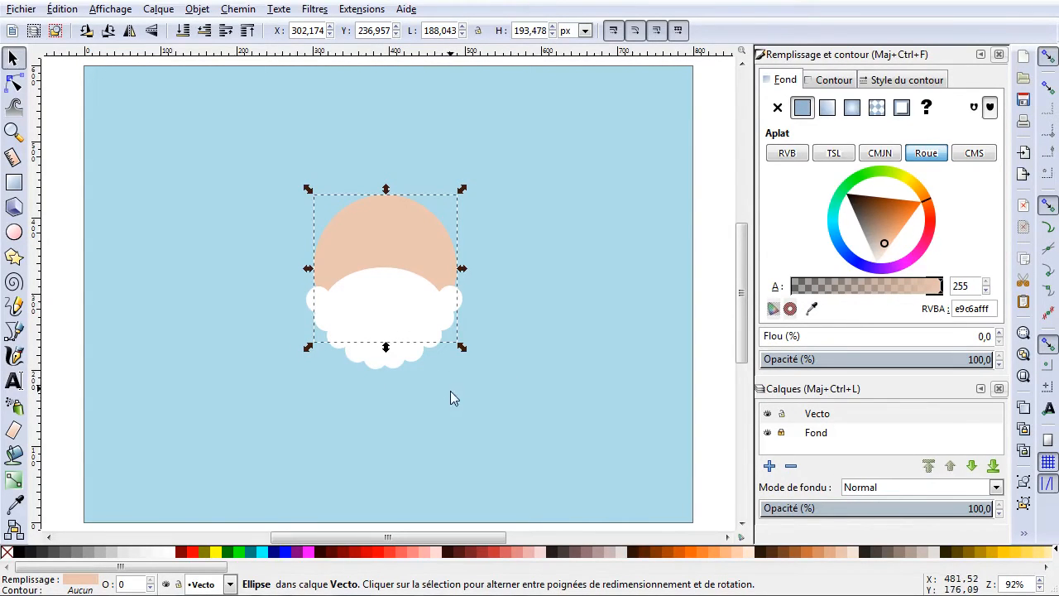
left_click(500, 400)
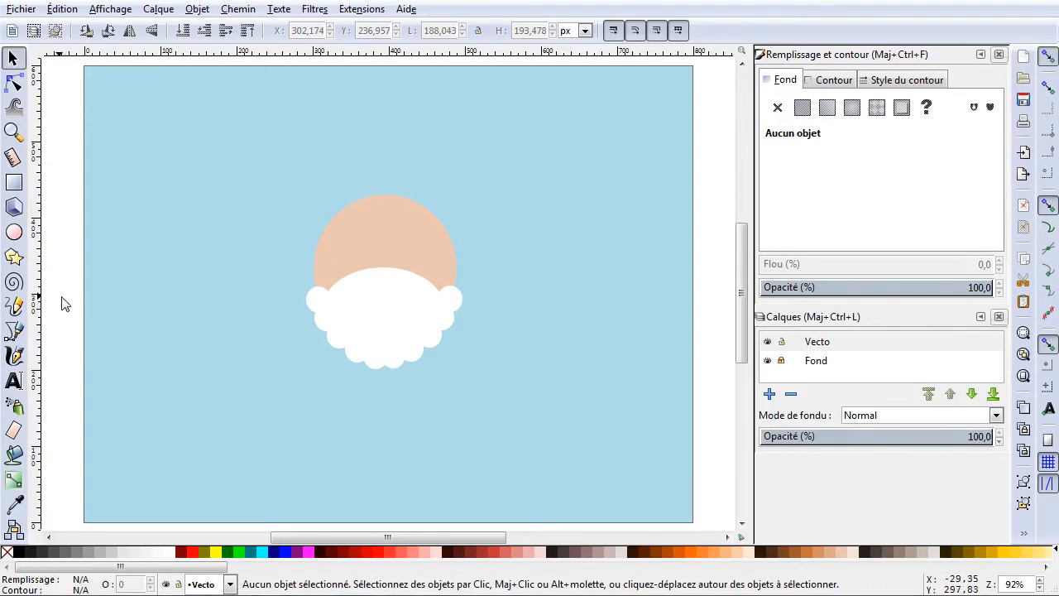
Draw a nose ellipse about 39 by 29 px filled with #DEAA87 and place it at the beard's top centre, at X 375, Y 314 px.
left_click(15, 234)
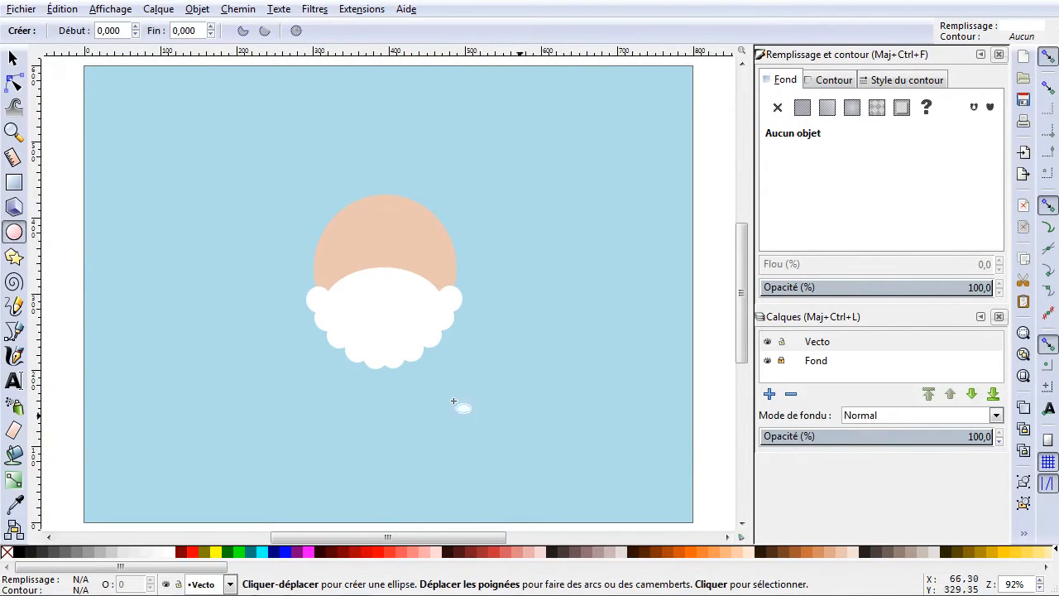
left_click(830, 552)
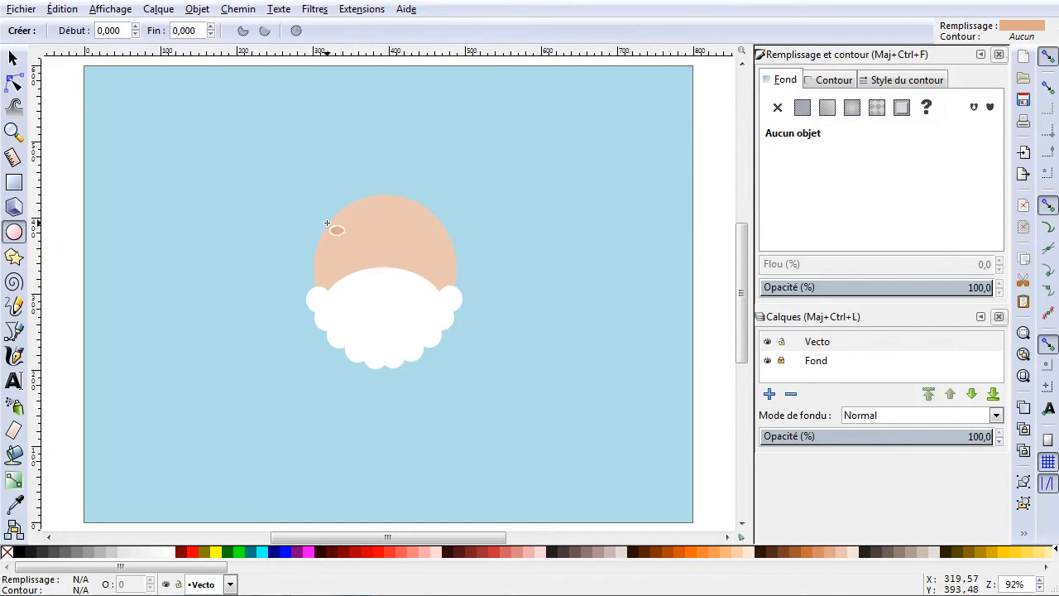
left_click_drag(598, 262, 380, 271)
key("s")
left_click(581, 327)
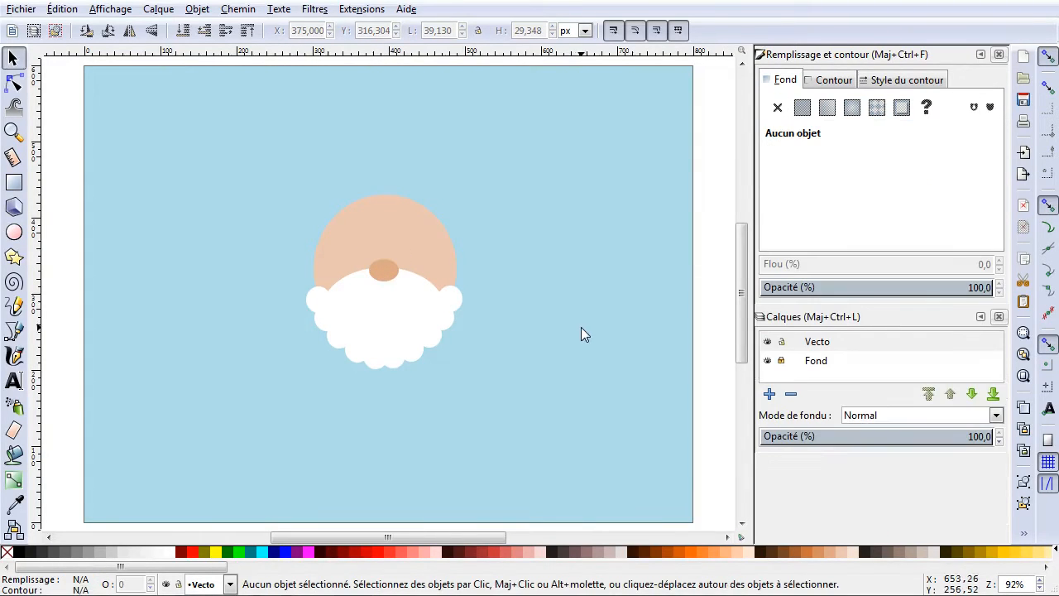
left_click(385, 273)
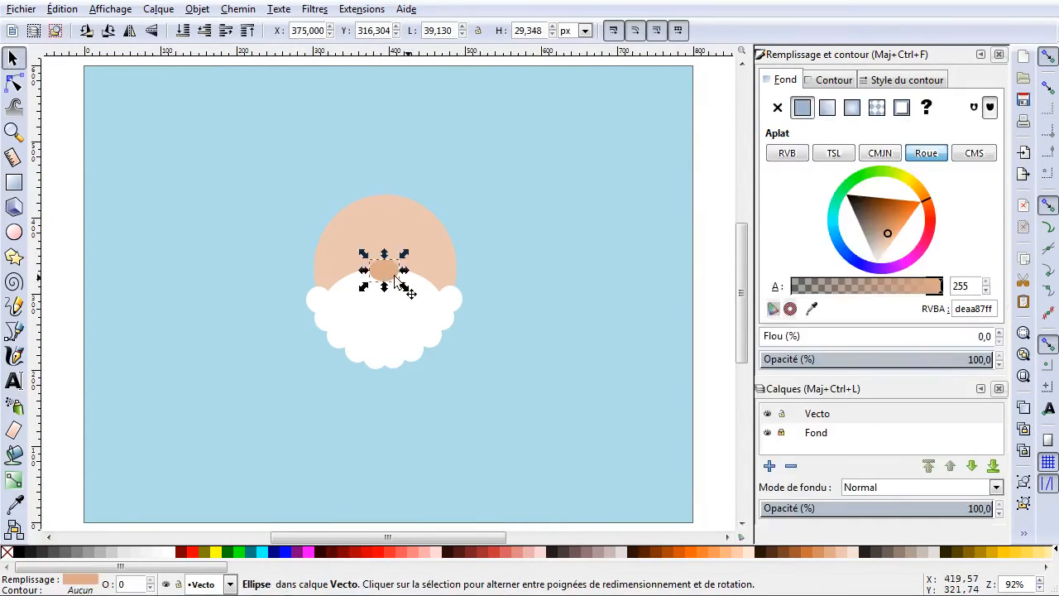
left_click(512, 299)
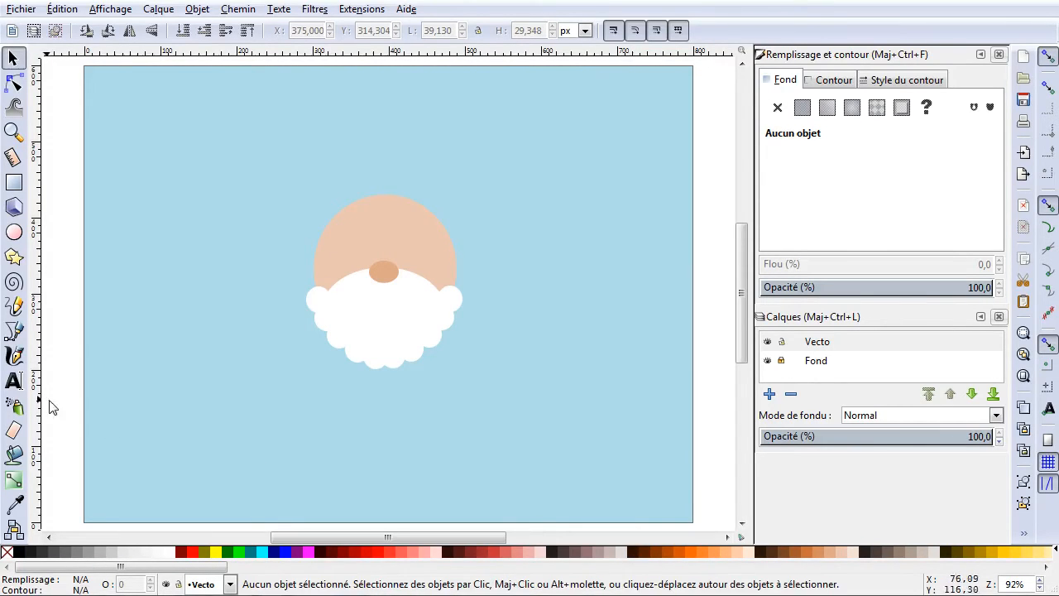
Draw a small upright ellipse for an eye beside the head, above its right side, and fill it with dark brown #552200.
left_click(13, 232)
left_click_drag(493, 157, 504, 176)
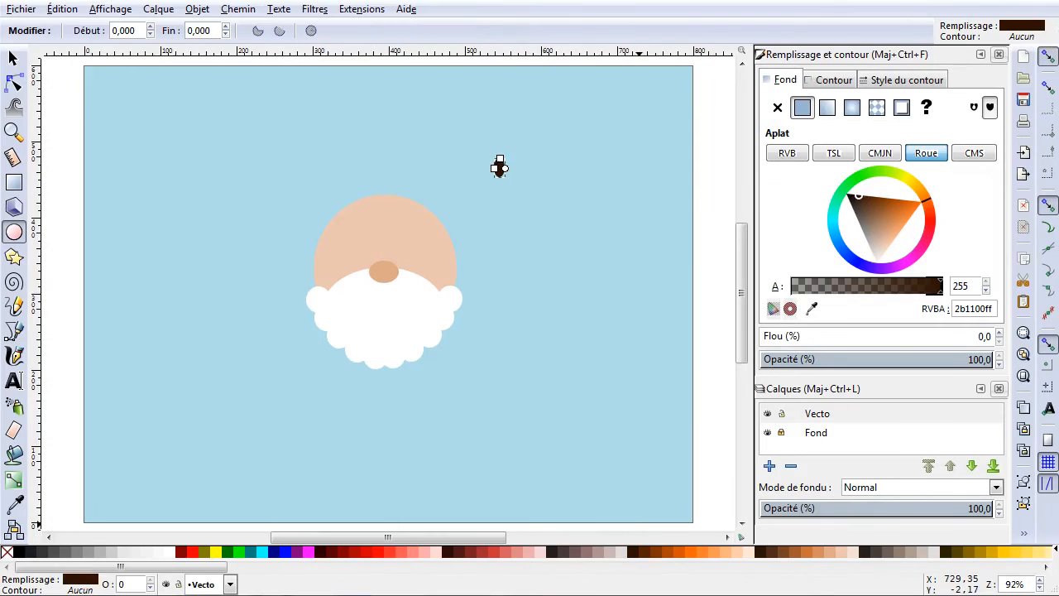
left_click(648, 553)
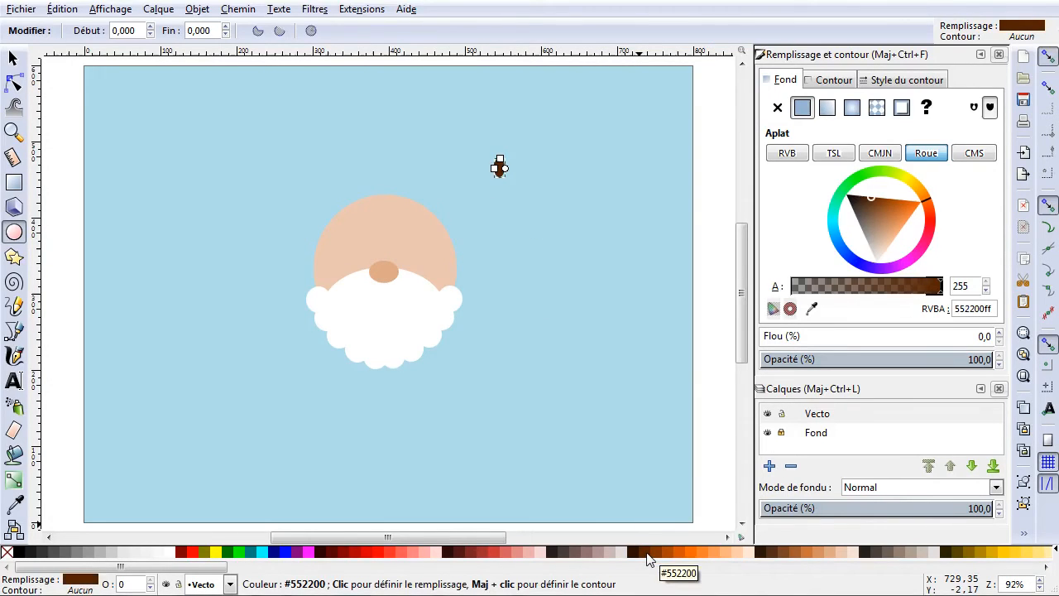
Move the brown eye ellipse onto the face, above and right of the nose at about X 414, Y 347 px, and convert it to a path.
left_click(13, 58)
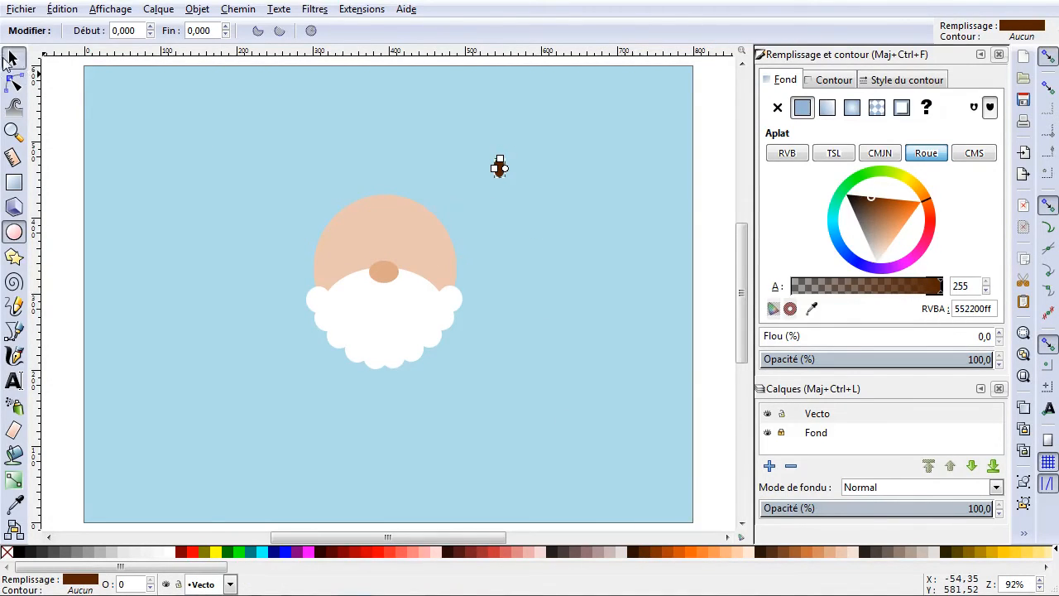
left_click_drag(459, 222, 415, 259)
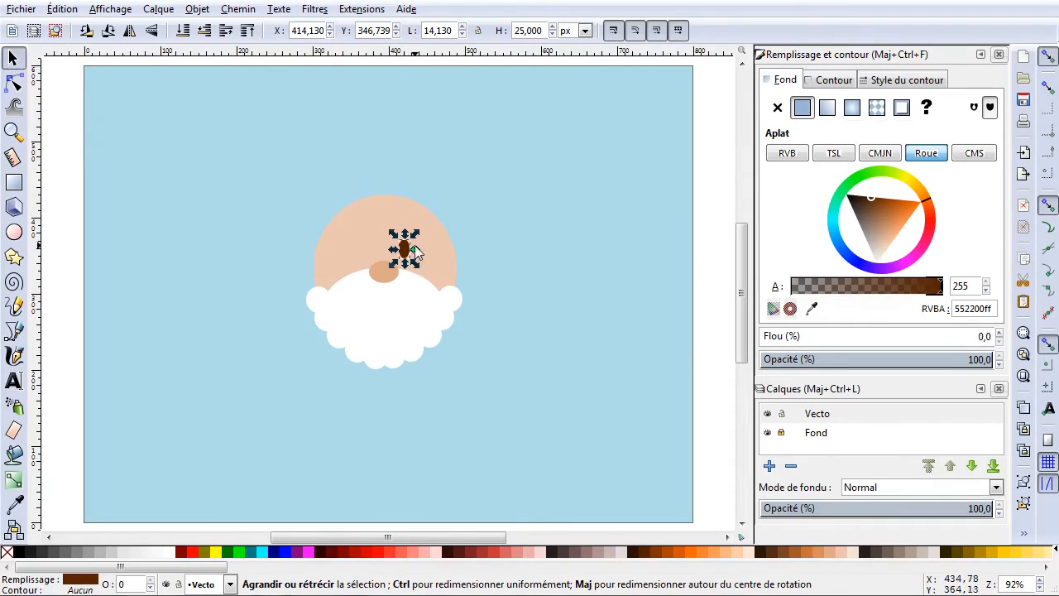
scroll(417, 248, "up", 2)
scroll(416, 244, "up", 3)
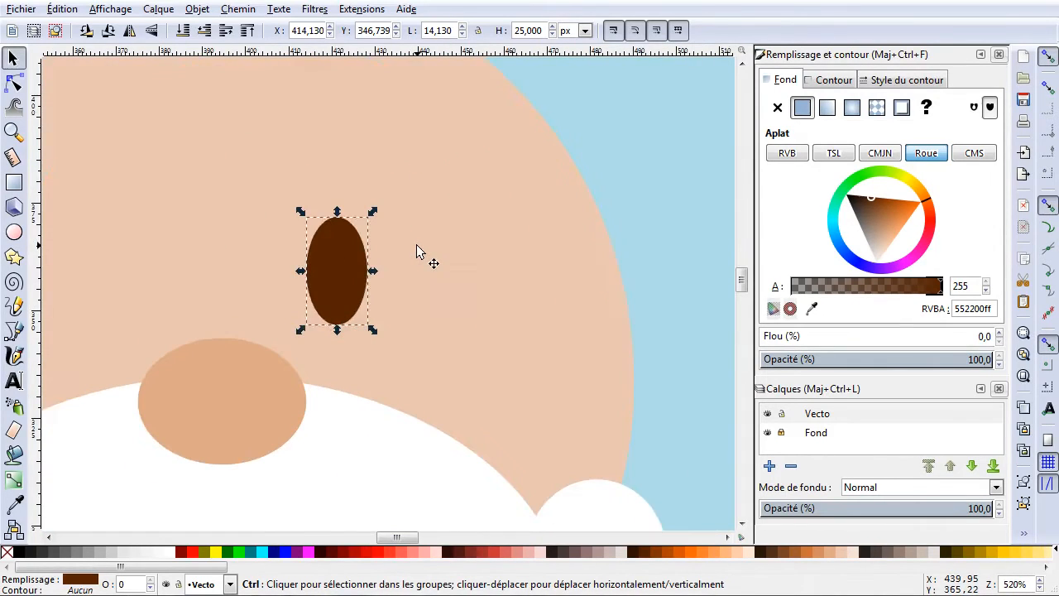
left_click(14, 82)
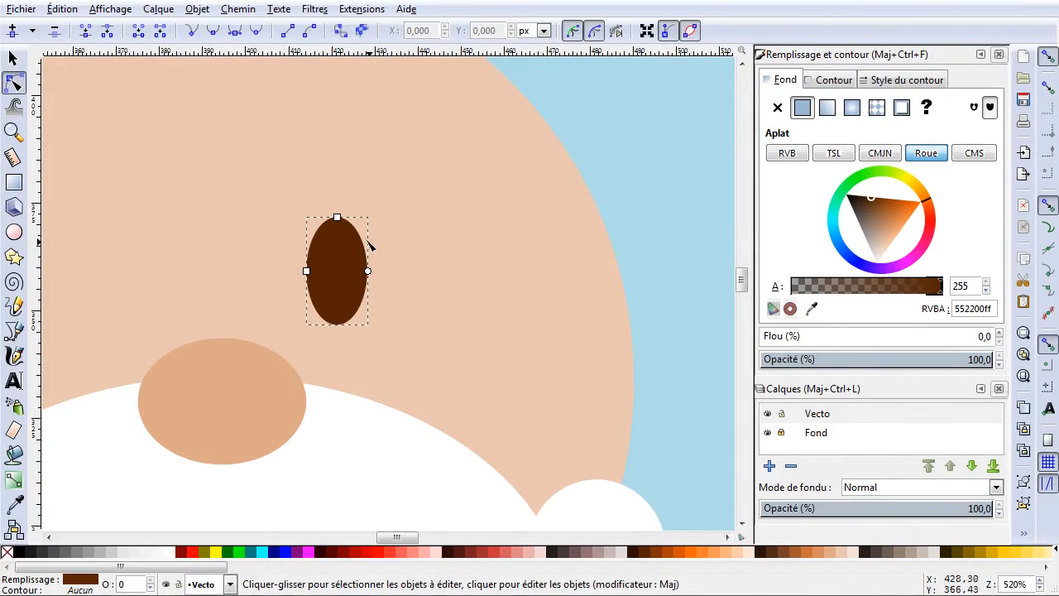
left_click(339, 31)
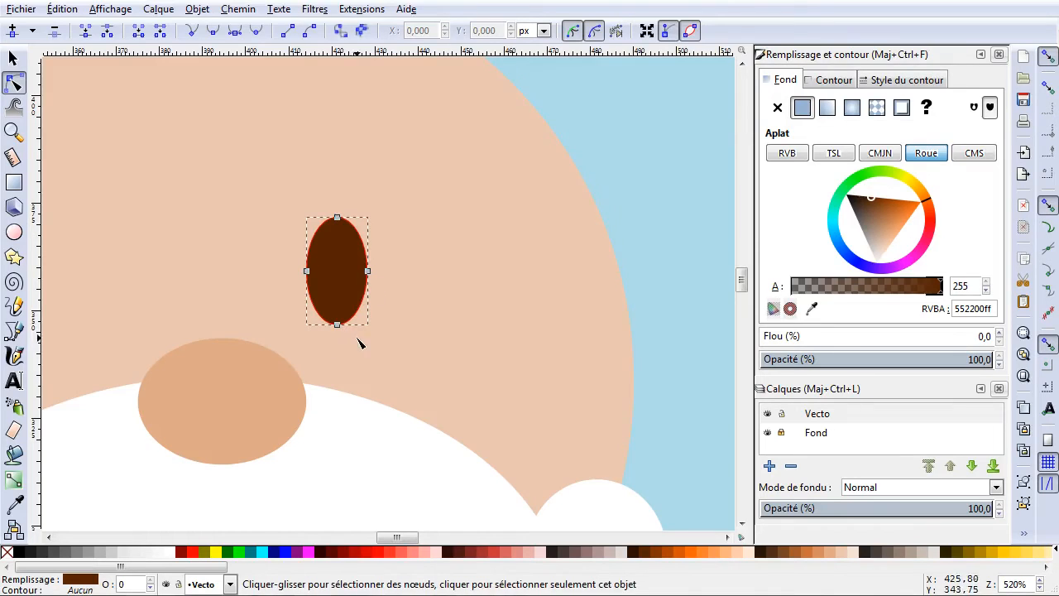
Flatten the underside of the eye by raising its bottom node to about X 422, Y 353 px.
left_click_drag(338, 329, 342, 301)
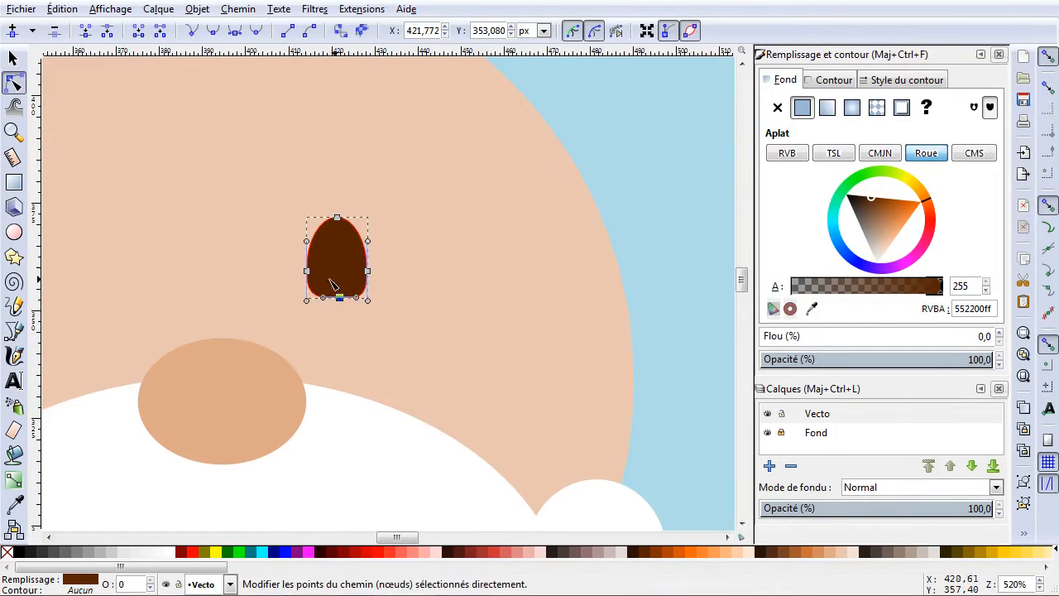
left_click(19, 57)
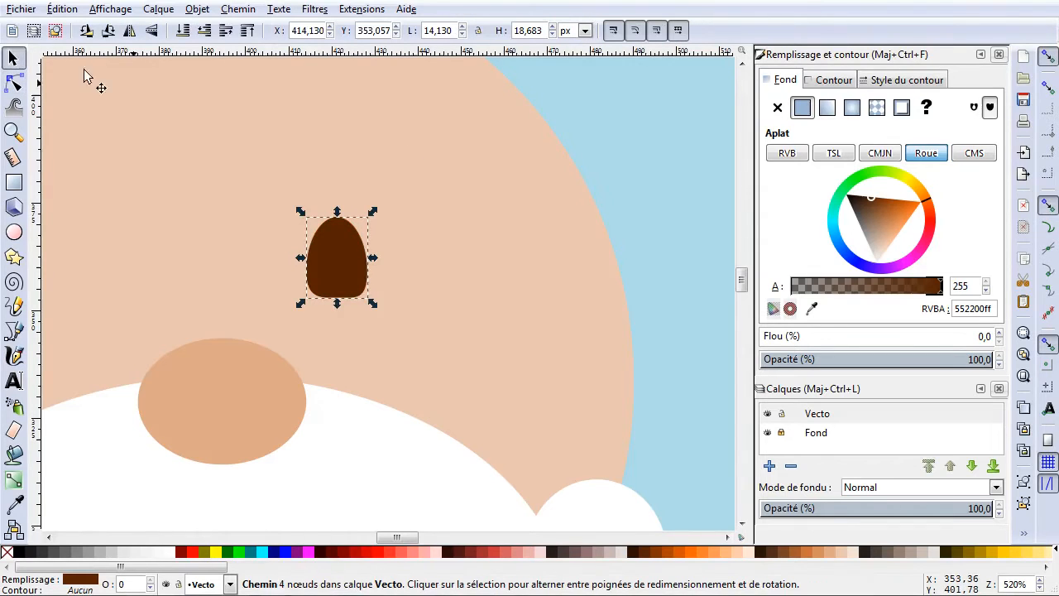
left_click(597, 139)
Duplicate the eye and place the copy at the same height on the face's left side, at about X 357, Y 353 px.
scroll(418, 245, "down", 3)
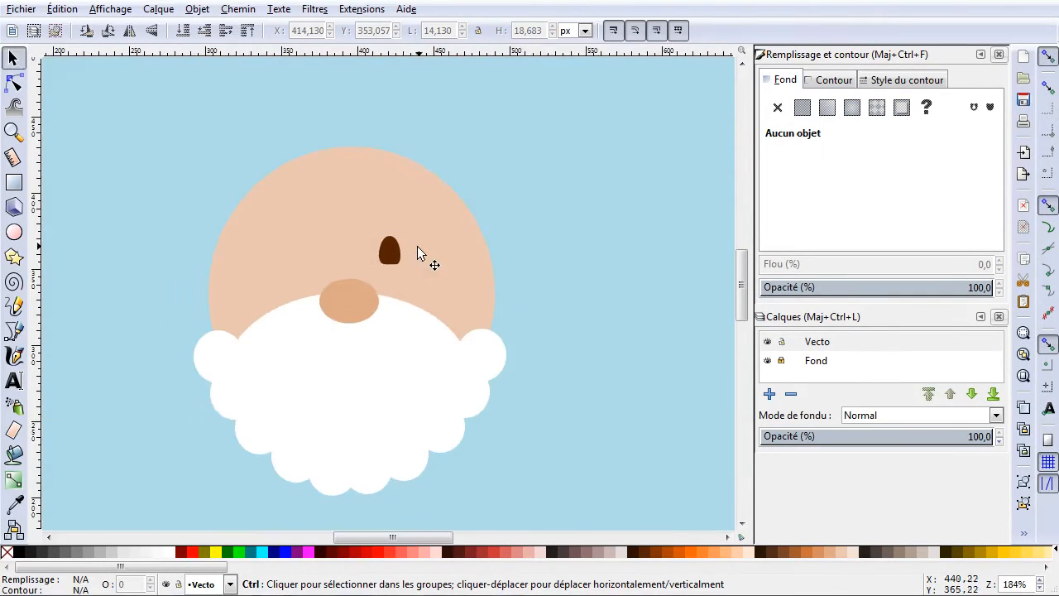
left_click(389, 251)
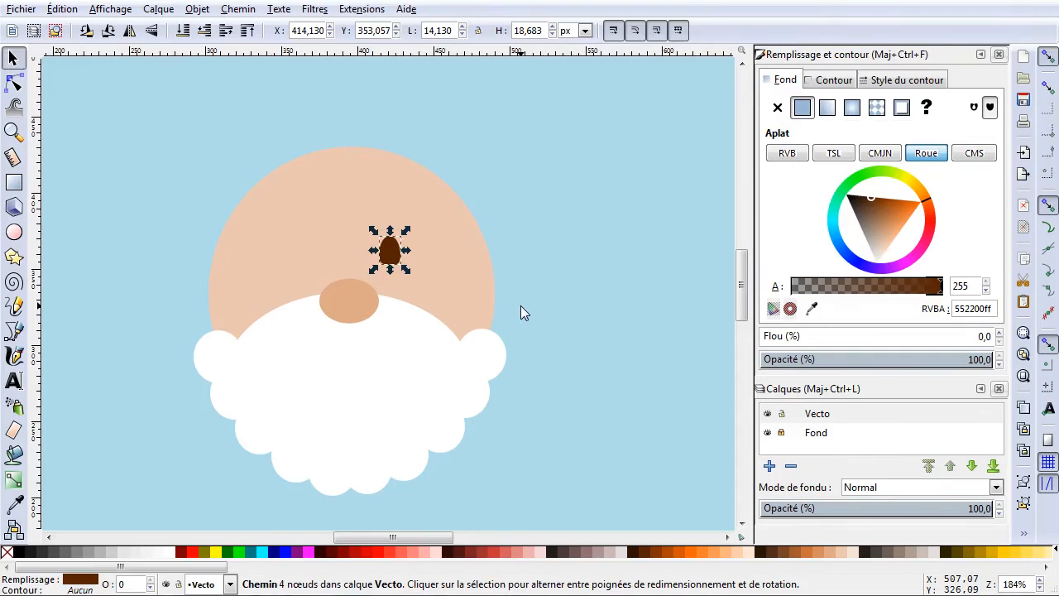
key("ctrl+d")
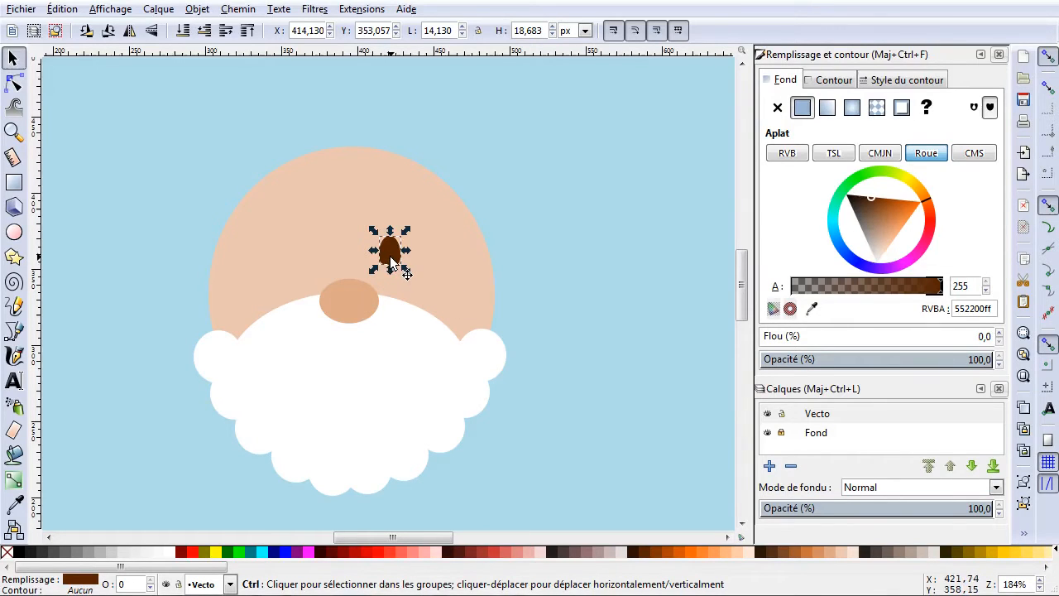
left_click_drag(390, 259, 300, 266)
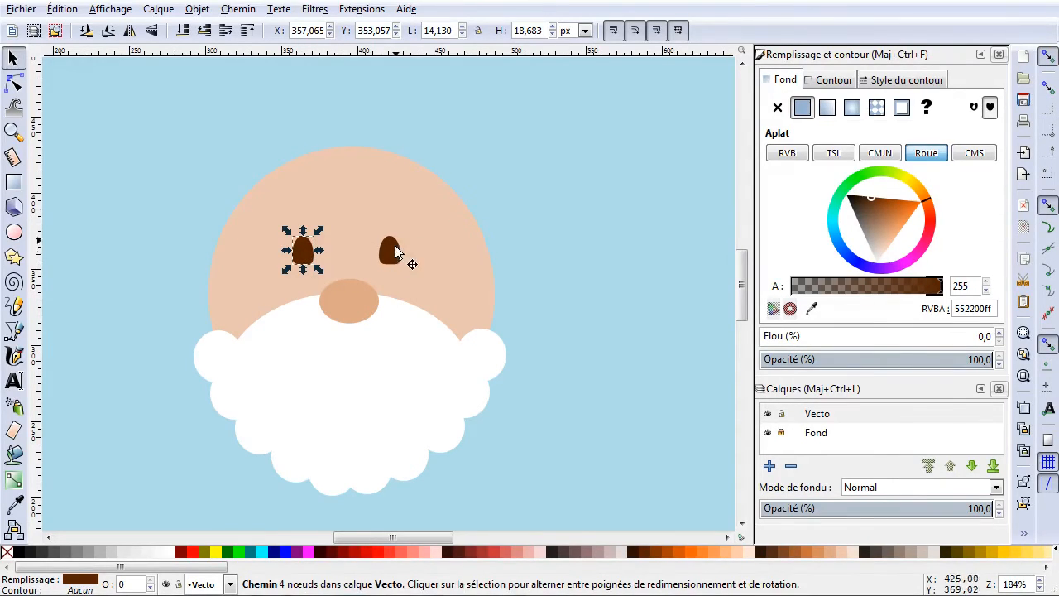
left_click(609, 261)
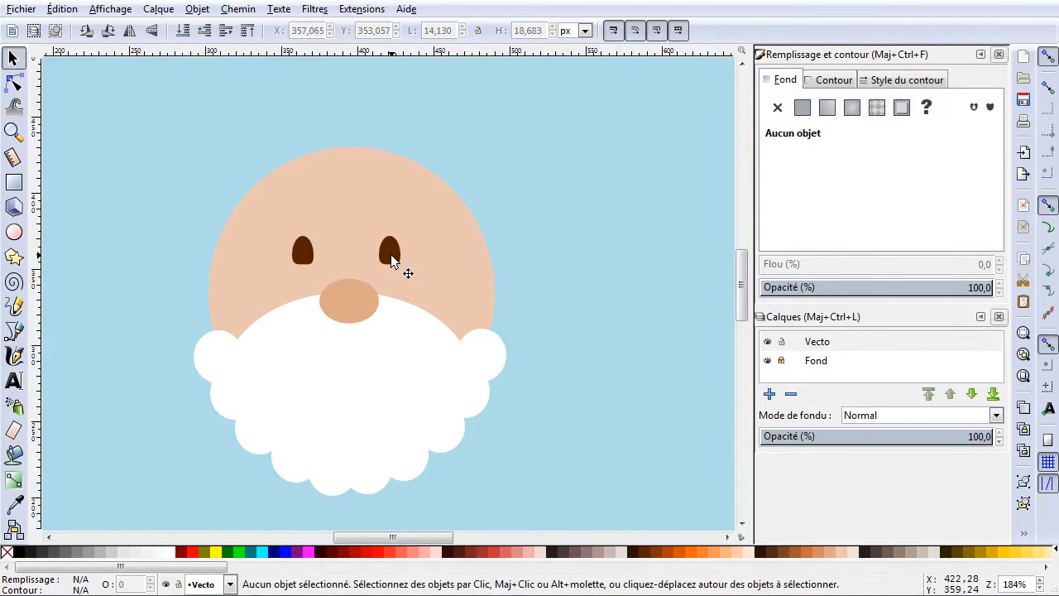
Move both eyes together so they are centred above the nose, at about X 360, Y 353 px.
left_click(392, 256)
left_click(313, 258, "shift")
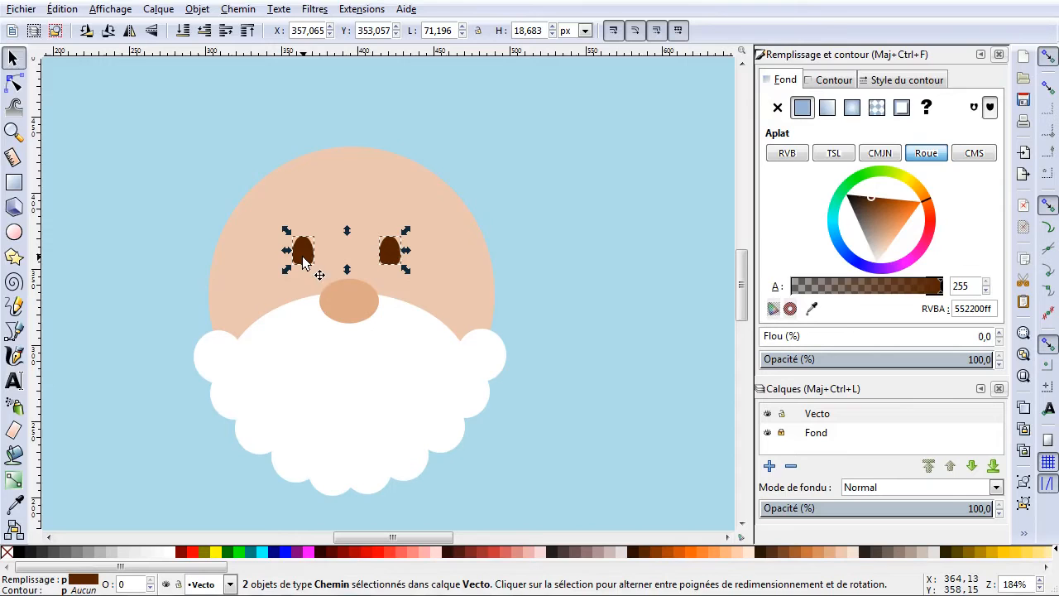
left_click_drag(305, 258, 313, 256)
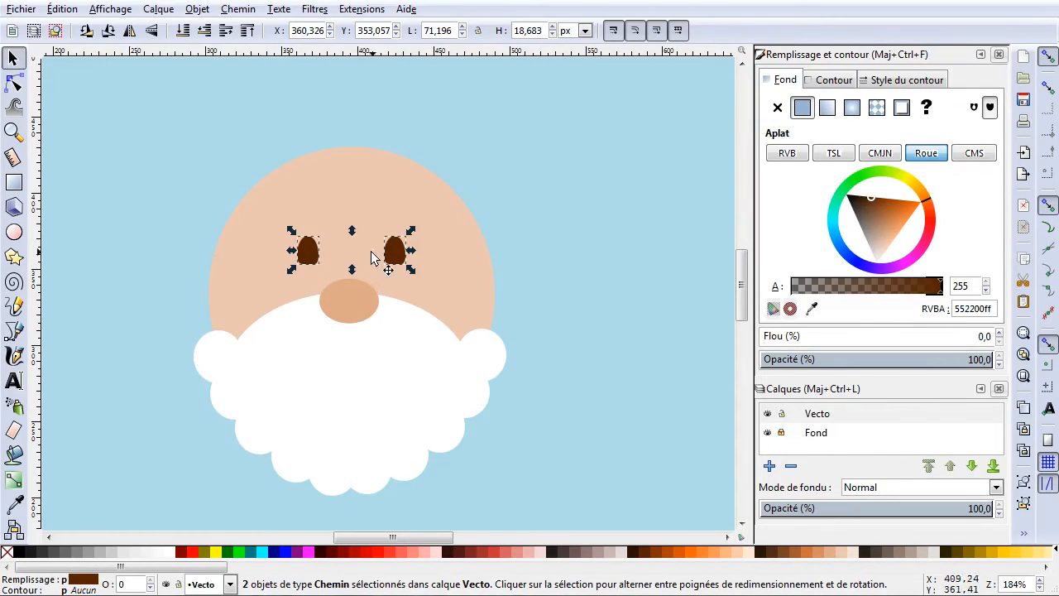
left_click(567, 273)
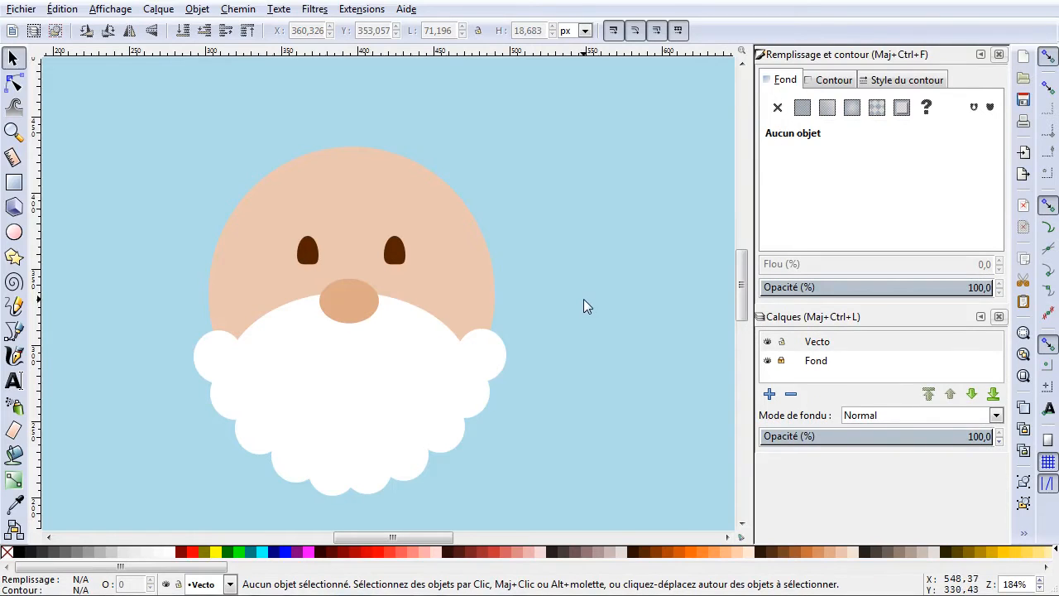
left_click(311, 255)
left_click(386, 248, "shift")
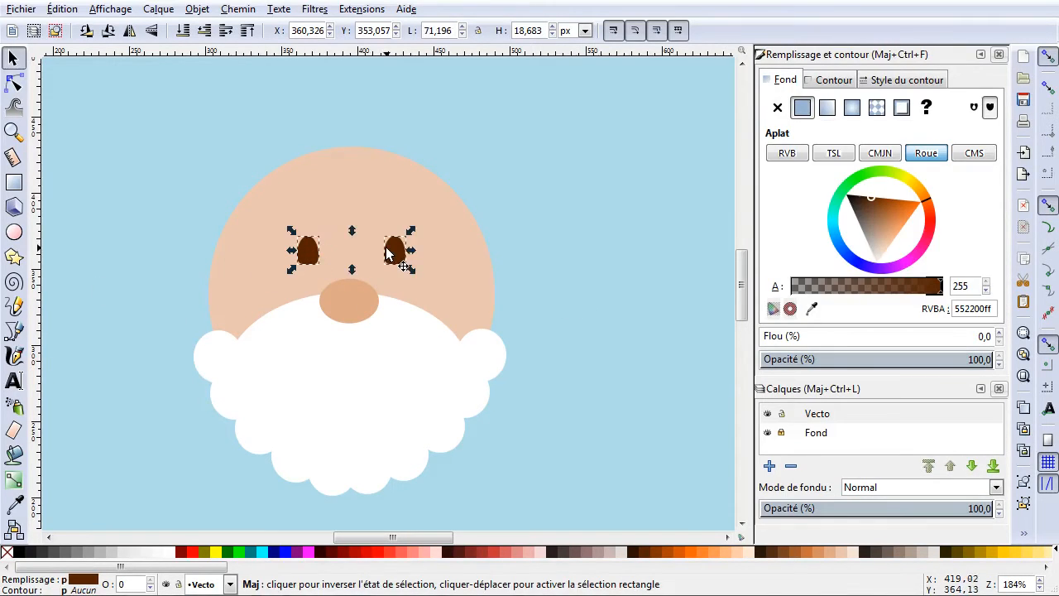
left_click_drag(394, 255, 395, 255)
left_click(560, 264)
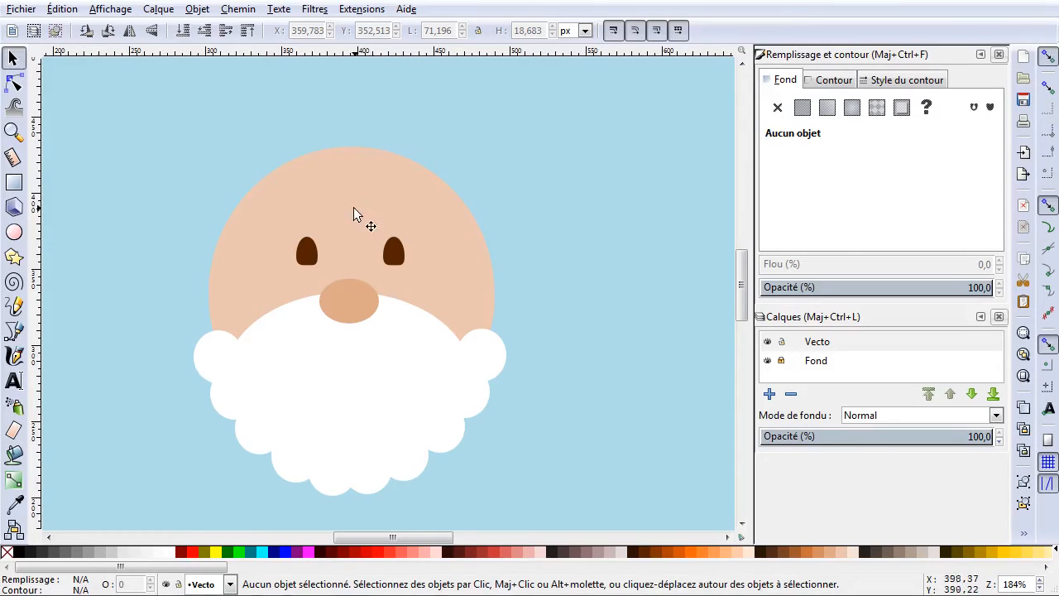
Draw a closed, slanted four-sided outline for an eyebrow with the Bezier tool in the blue area right of the head.
left_click(13, 330)
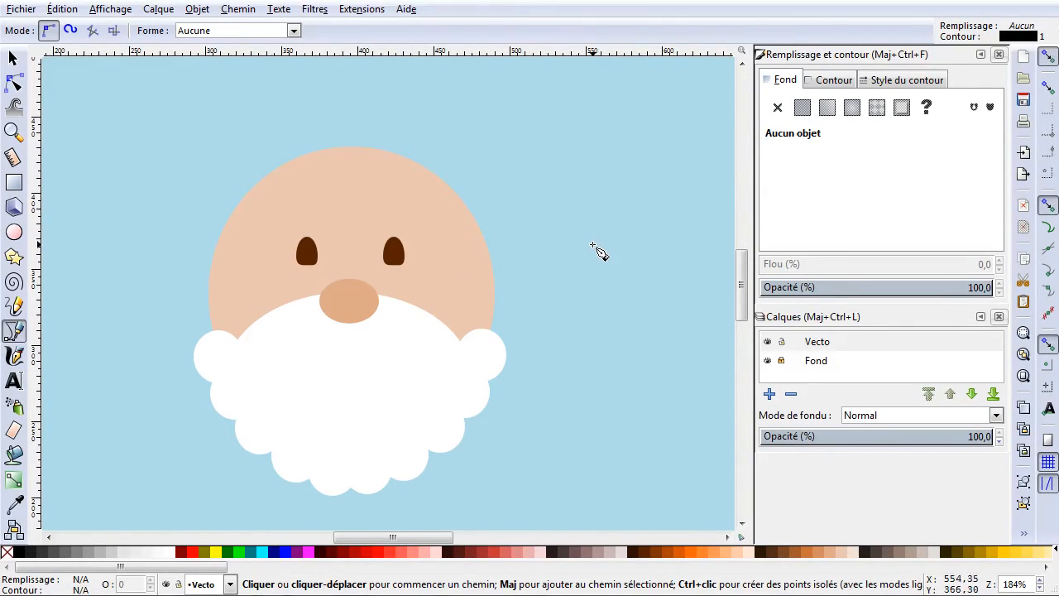
left_click(560, 254)
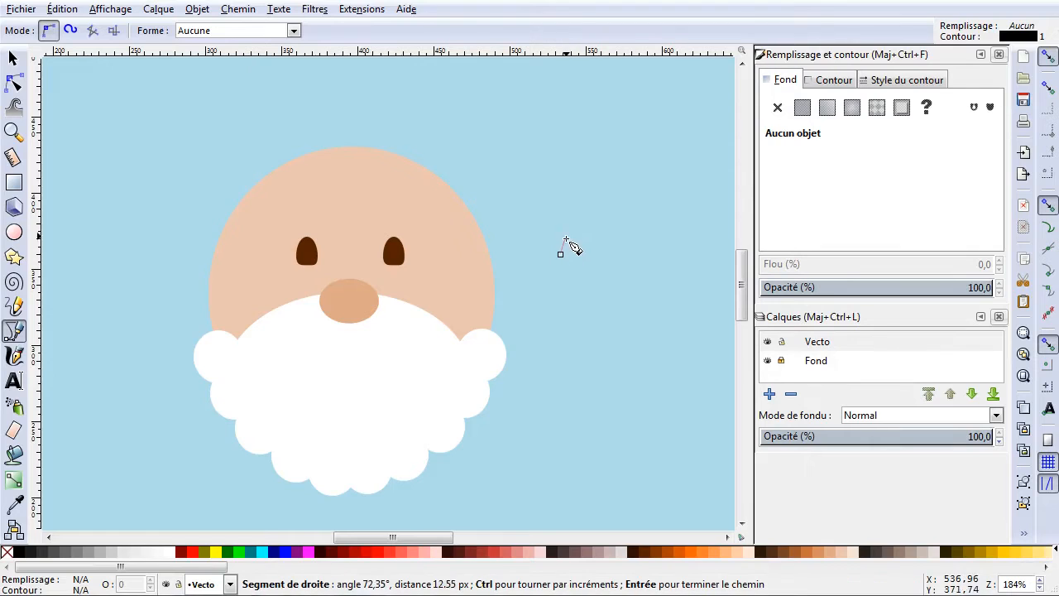
left_click(563, 235)
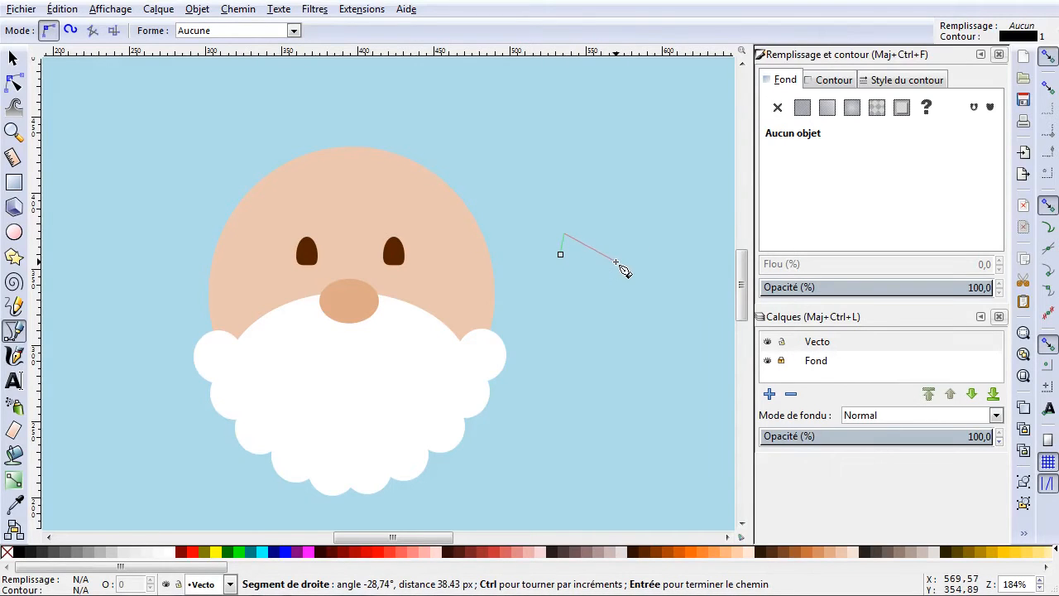
left_click(615, 264)
left_click(607, 274)
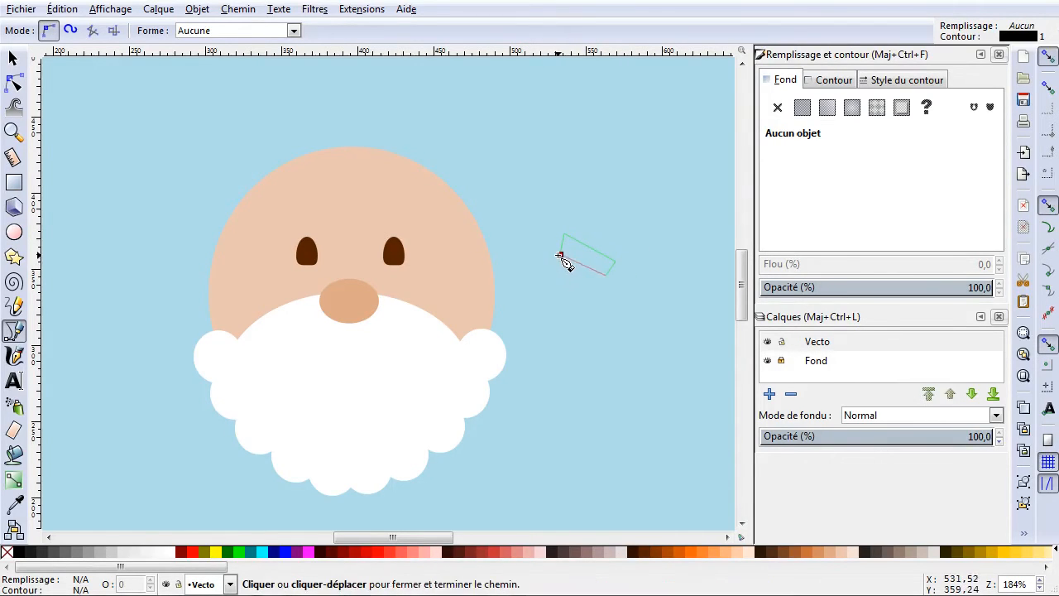
left_click(562, 255)
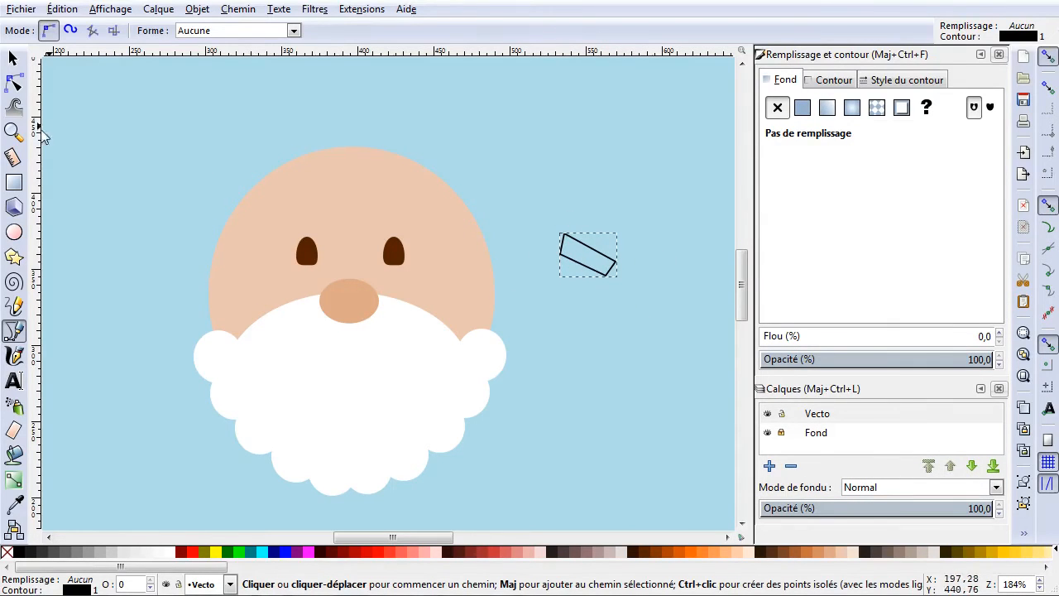
Bend the eyebrow's two long edges into upward arcs and raise its lower corner nodes to make a narrower band, about 37 by 25 px.
left_click(14, 82)
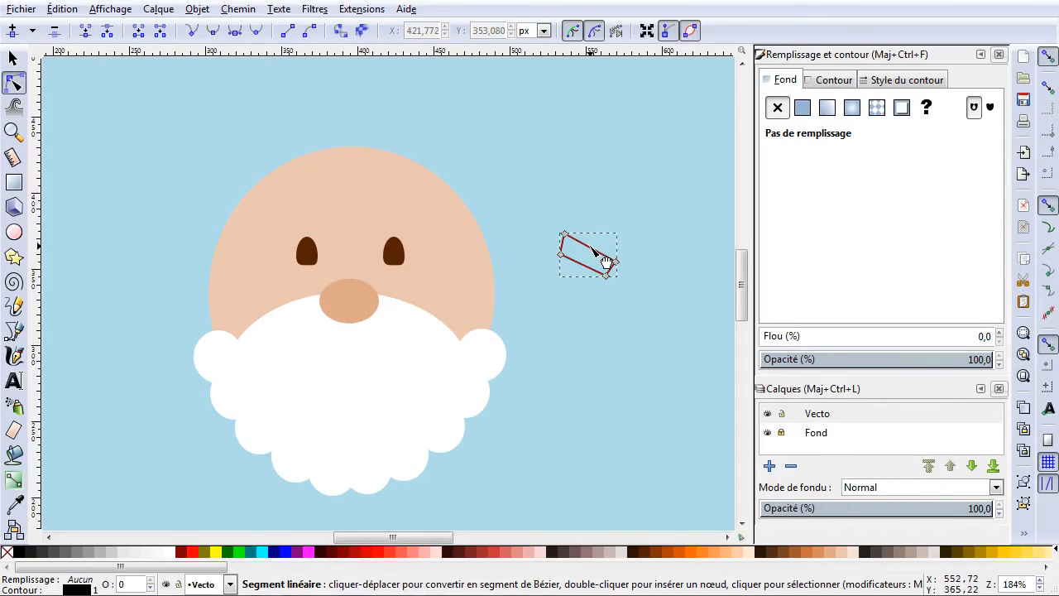
left_click_drag(593, 248, 614, 259)
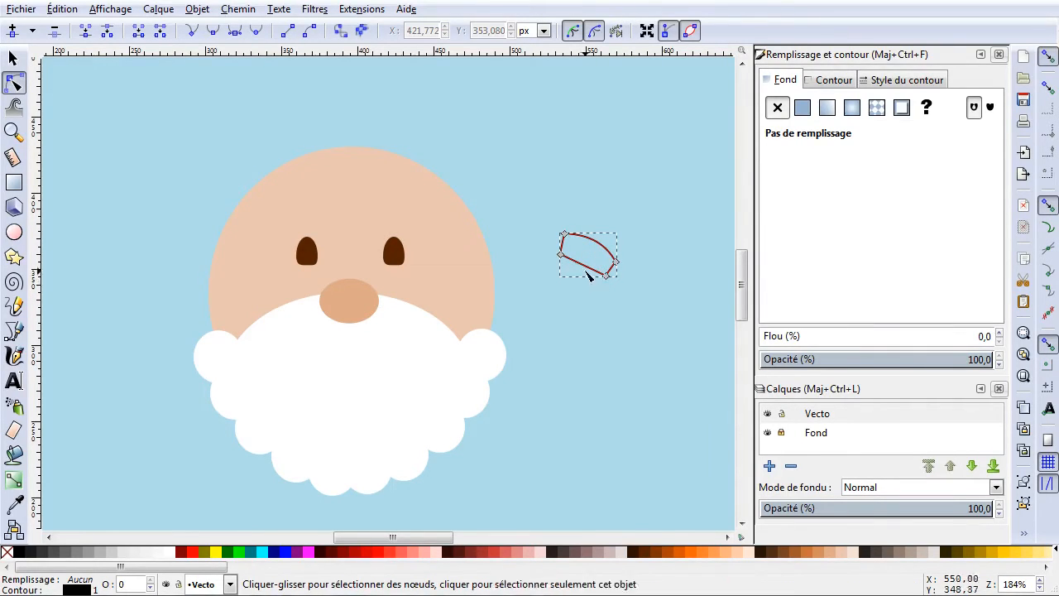
left_click_drag(603, 271, 597, 268)
scroll(612, 260, "up", 4)
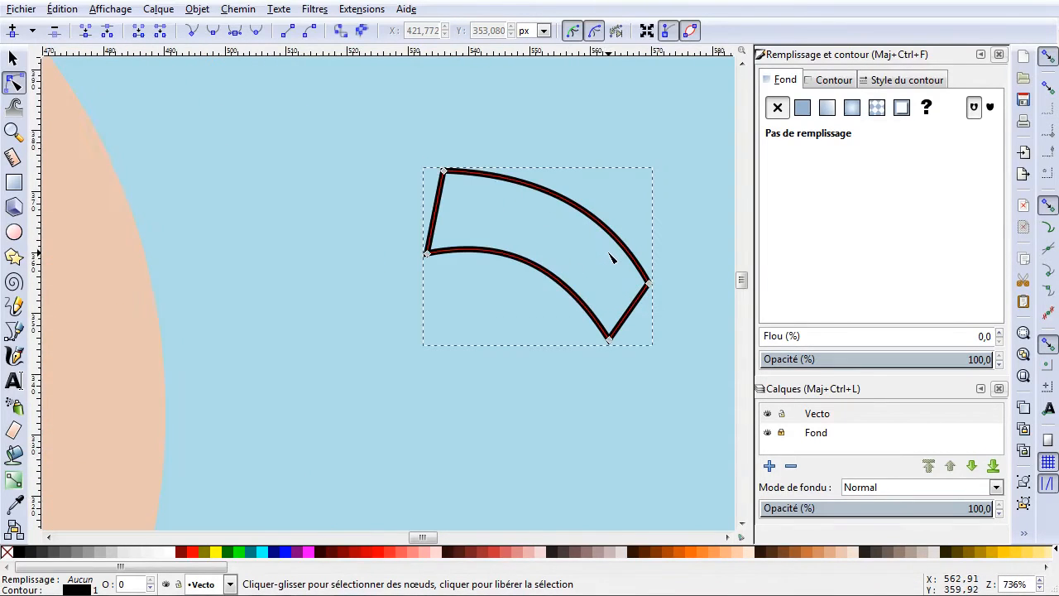
left_click_drag(610, 340, 626, 330)
left_click_drag(426, 253, 426, 234)
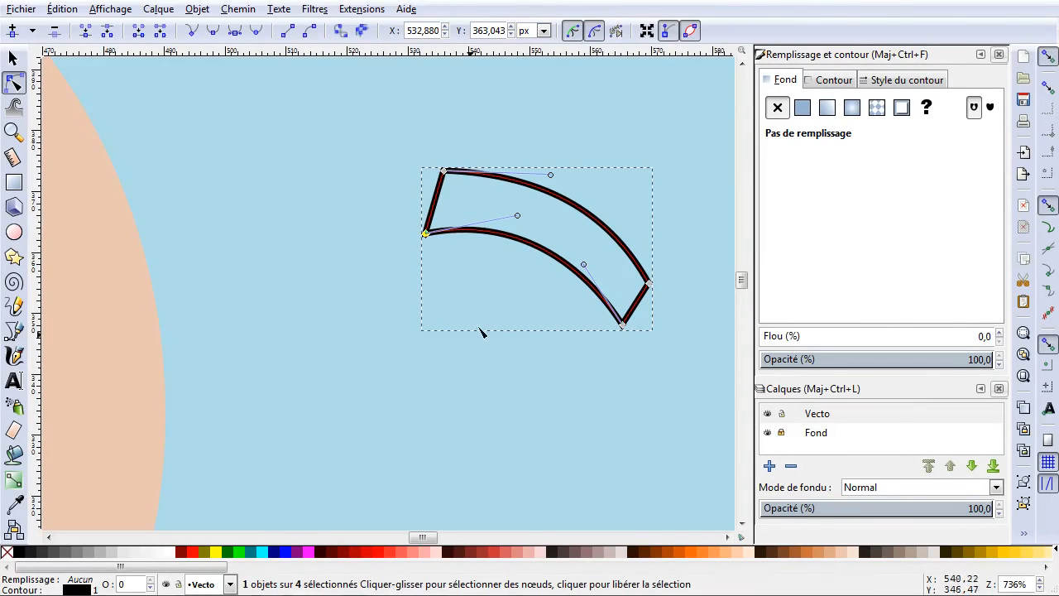
Fill the eyebrow shape with white and remove its black outline.
left_click(173, 552)
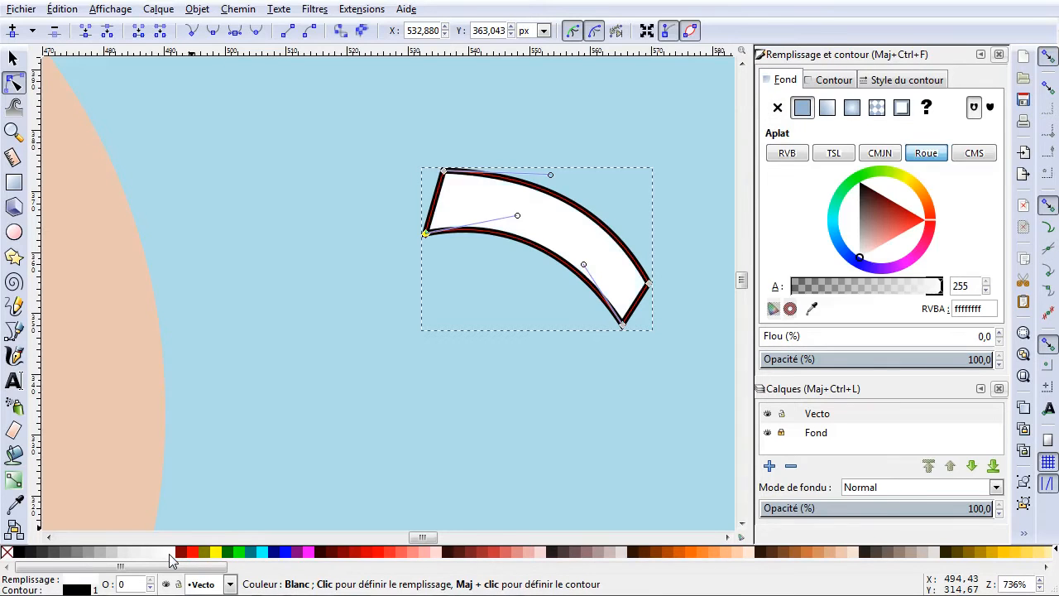
right_click(6, 551)
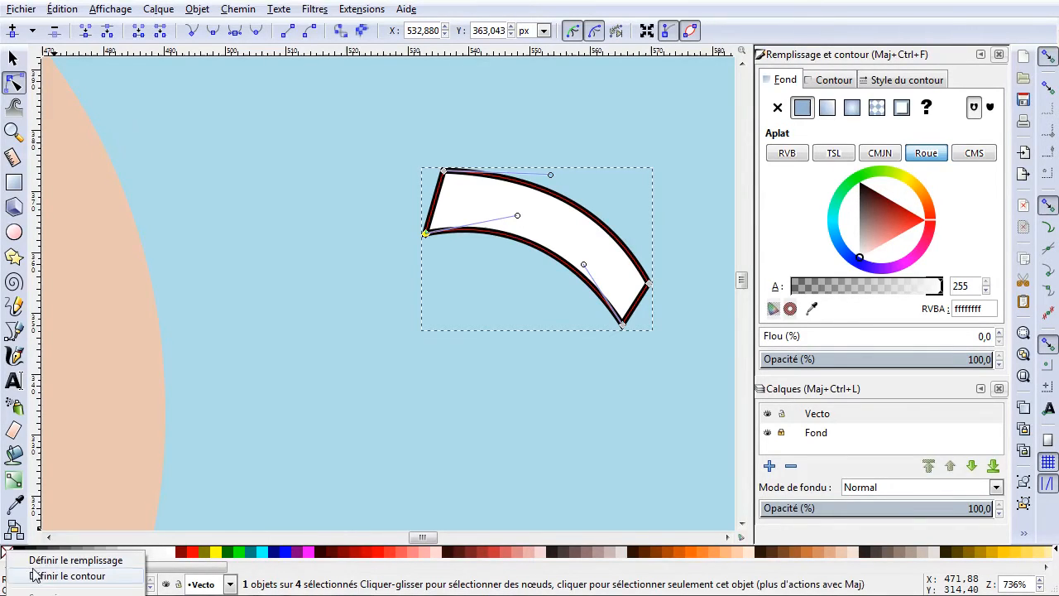
left_click(66, 576)
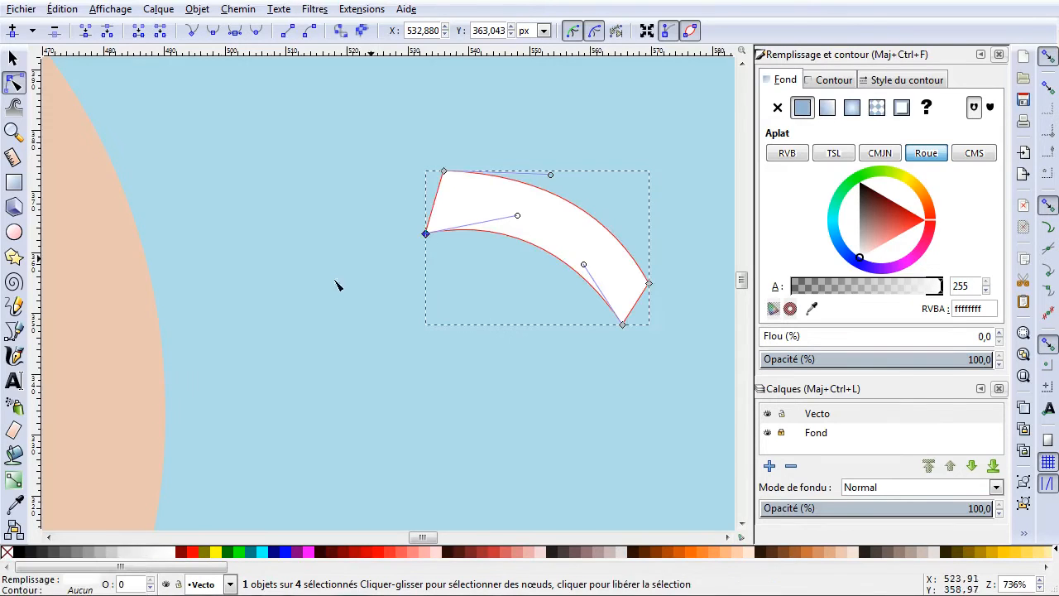
left_click(13, 58)
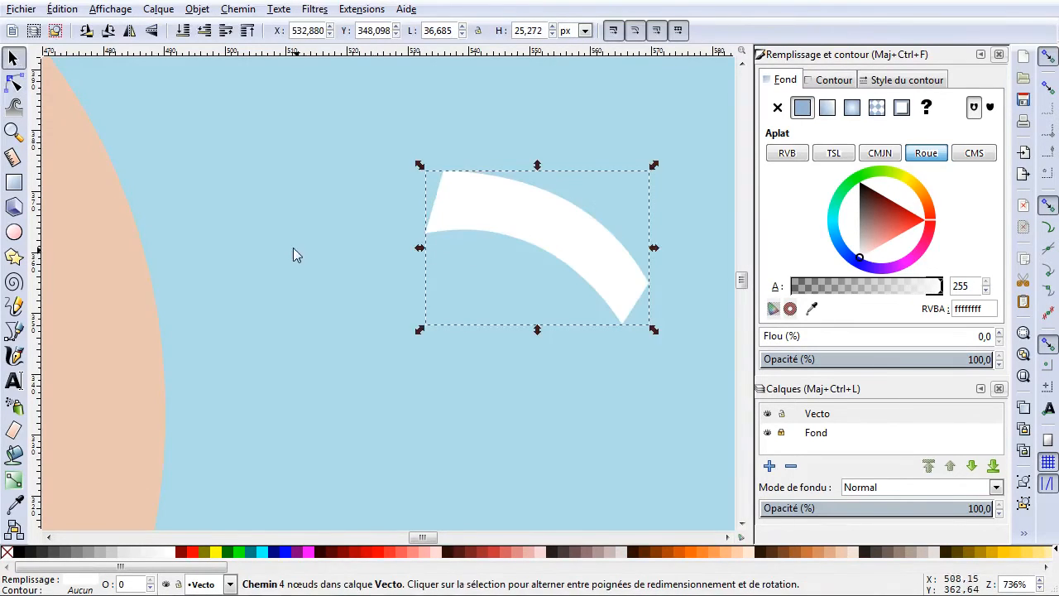
left_click(323, 265)
Move the white eyebrow above the right eye, at about X 410, Y 363 px.
scroll(356, 306, "down", 3, "ctrl")
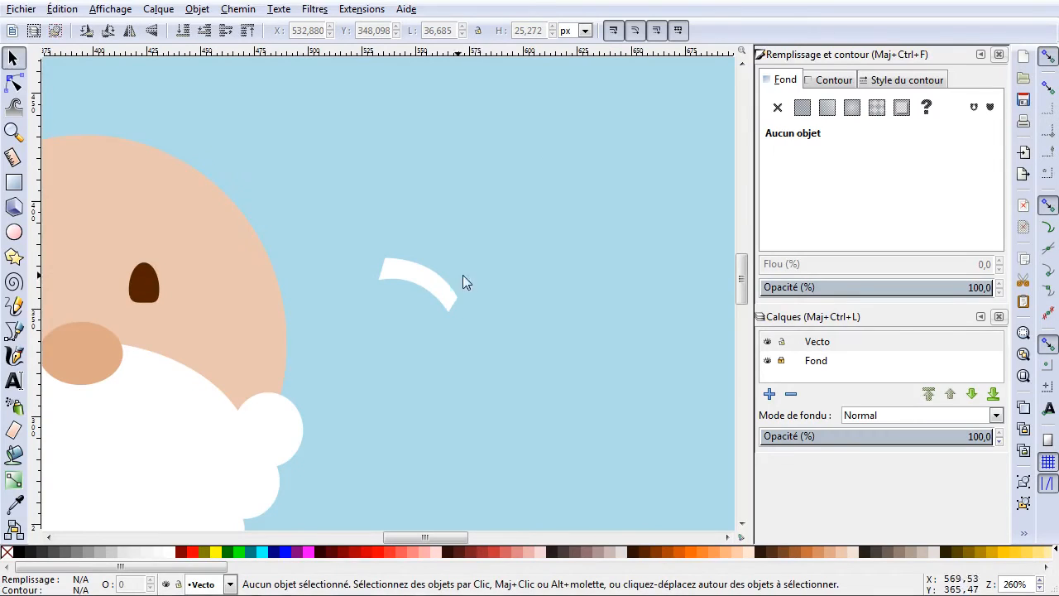
left_click(435, 283)
left_click_drag(432, 284, 161, 250)
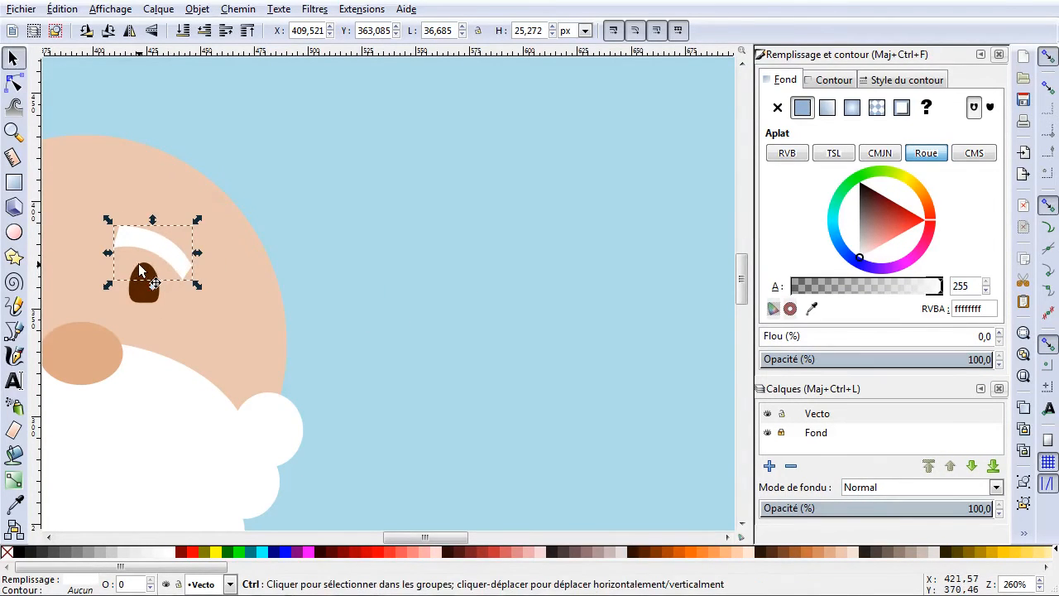
Try to round the white eyebrow by making its four corner nodes smooth and reshaping its edges.
scroll(173, 279, "up", 2, "ctrl")
scroll(173, 279, "left", 8)
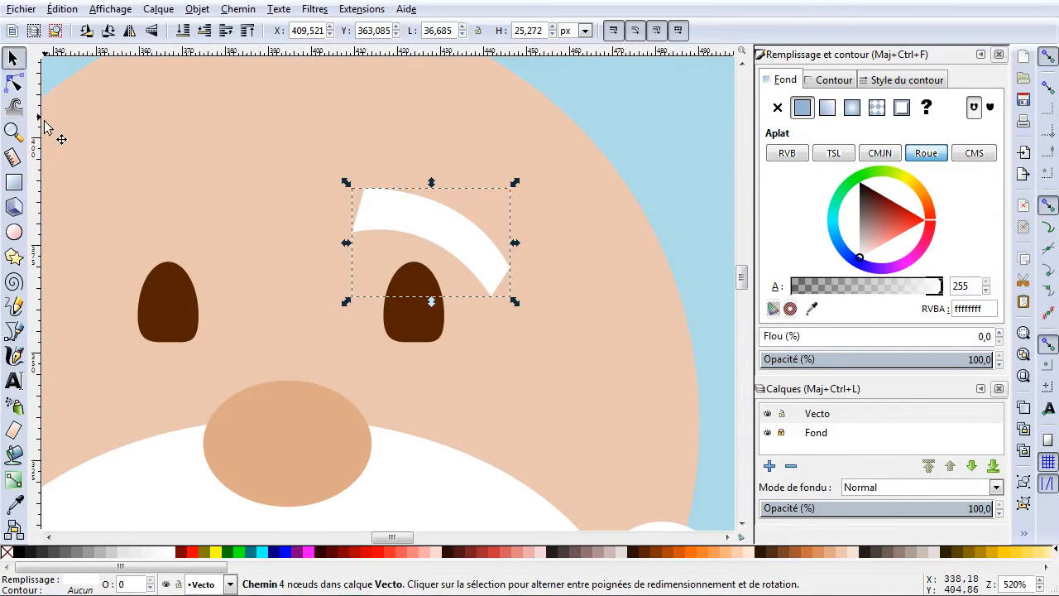
left_click(15, 84)
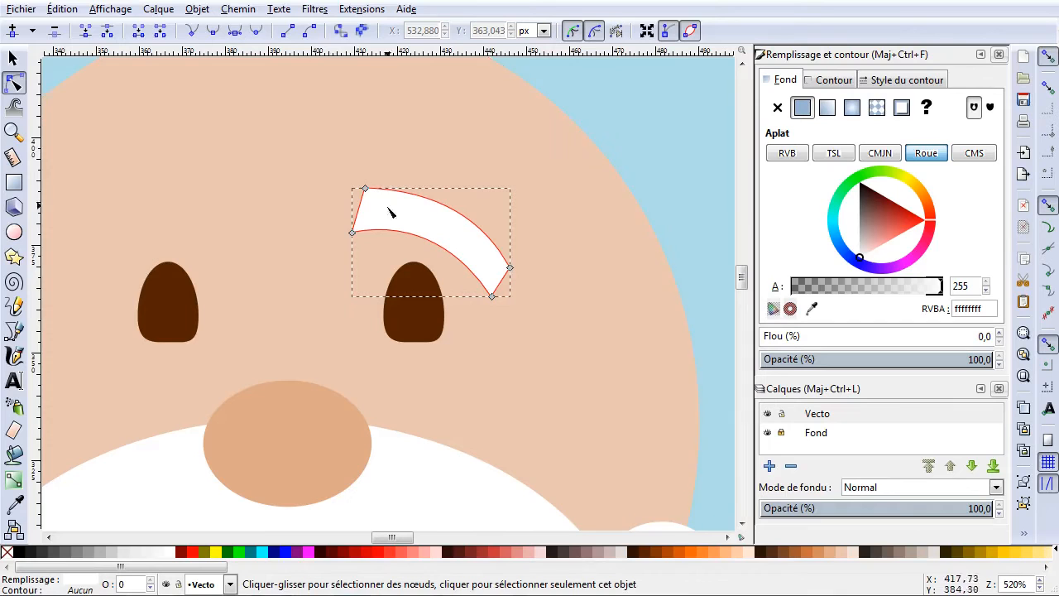
scroll(359, 206, "up", 2, "ctrl")
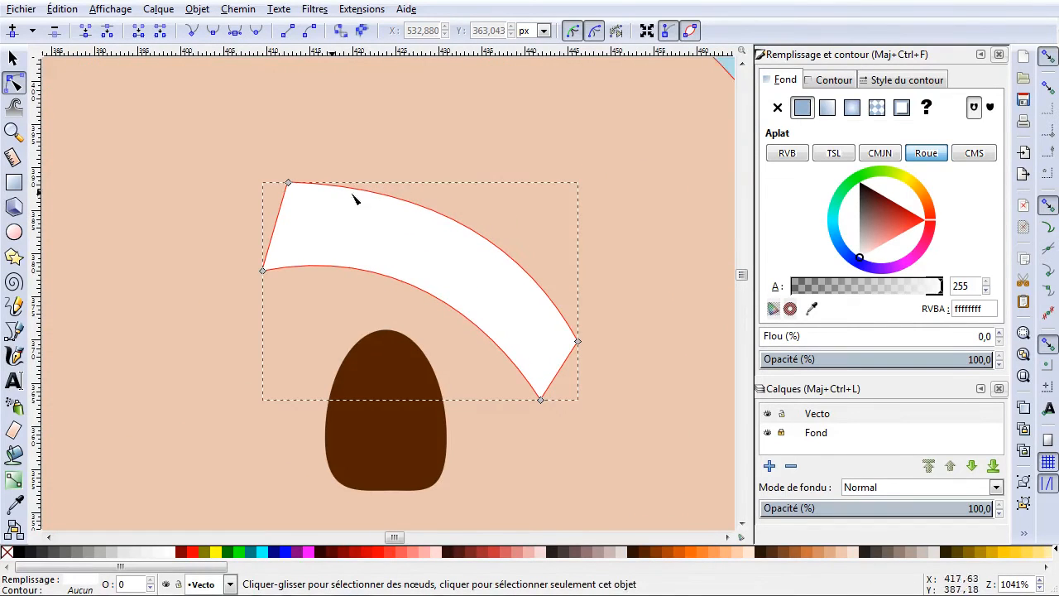
left_click_drag(240, 155, 629, 429)
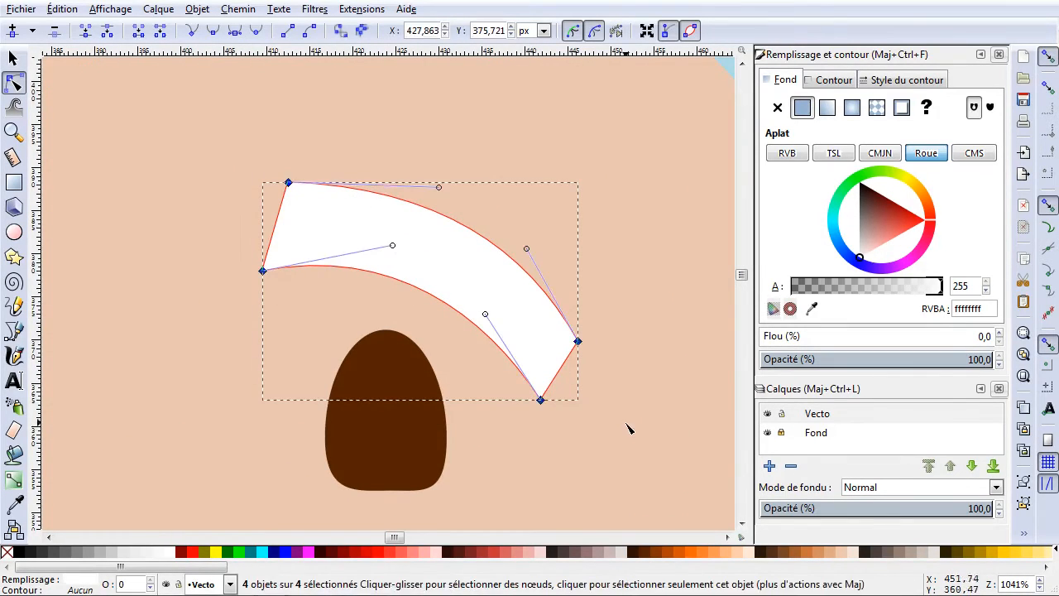
left_click(214, 32)
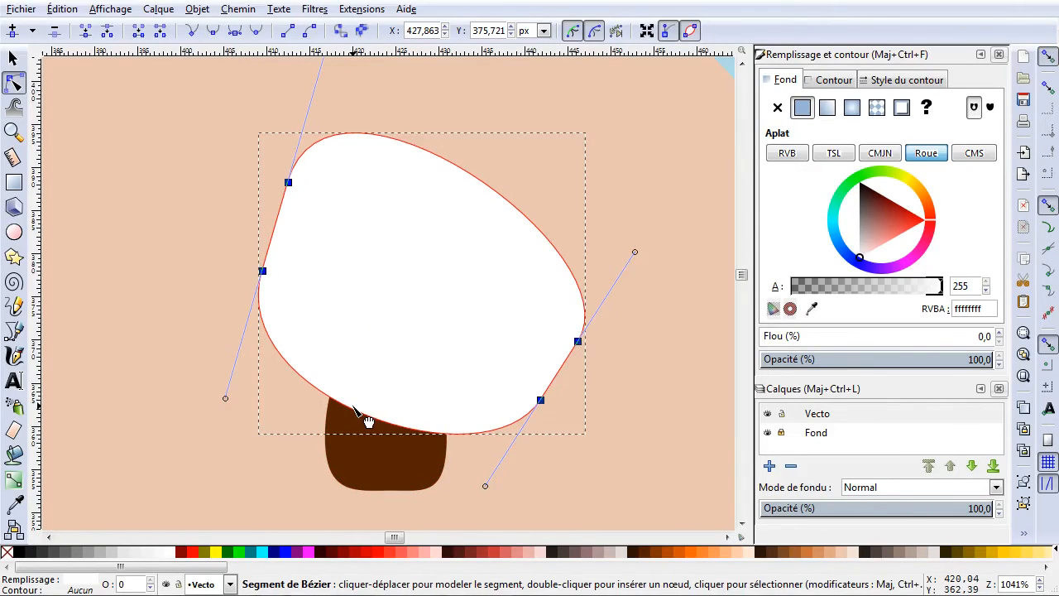
left_click_drag(348, 411, 437, 317)
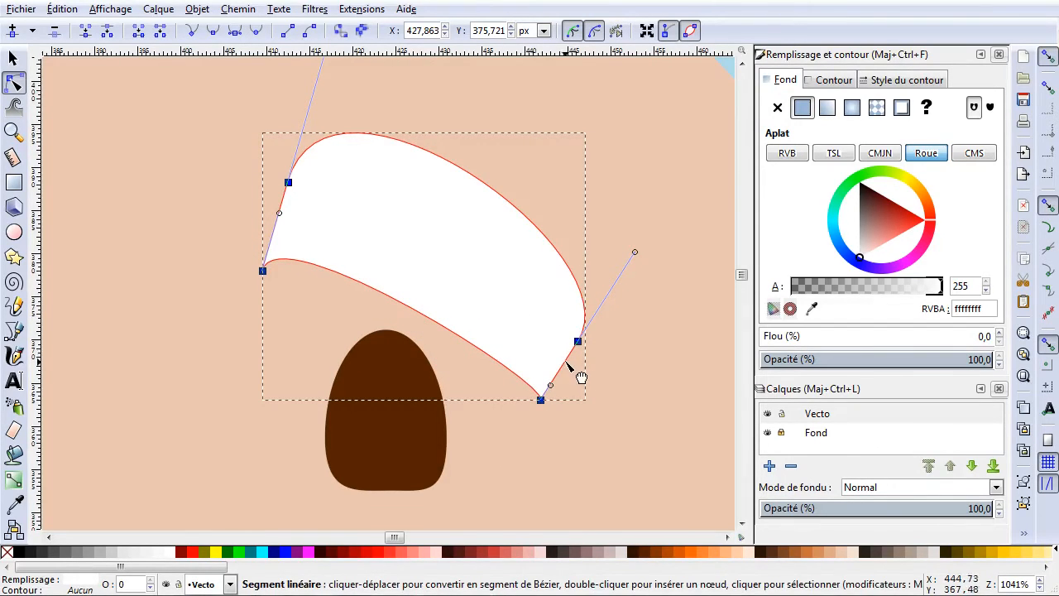
left_click_drag(564, 363, 588, 357)
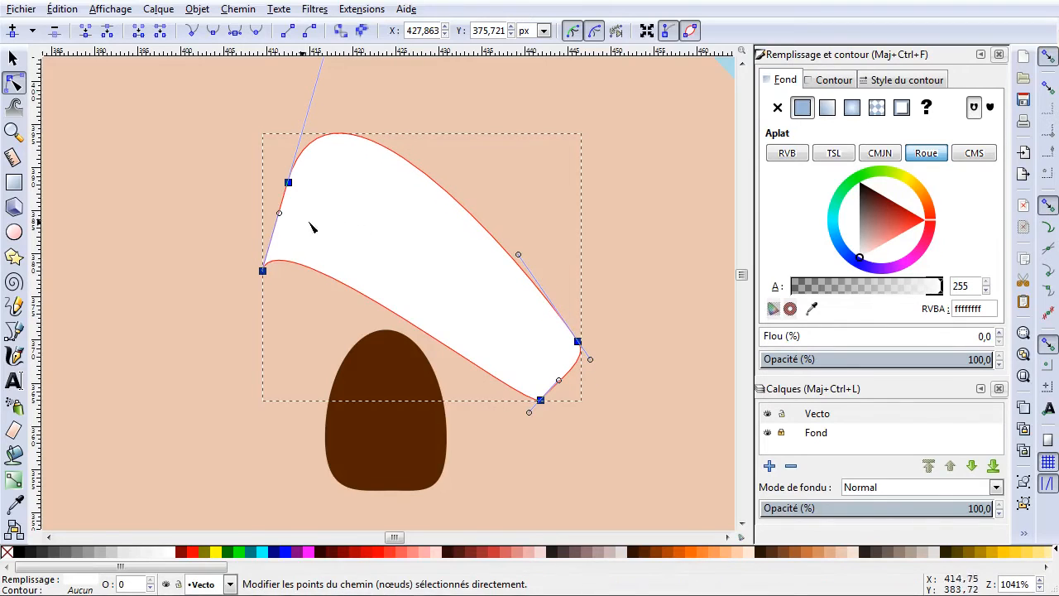
left_click_drag(288, 239, 273, 231)
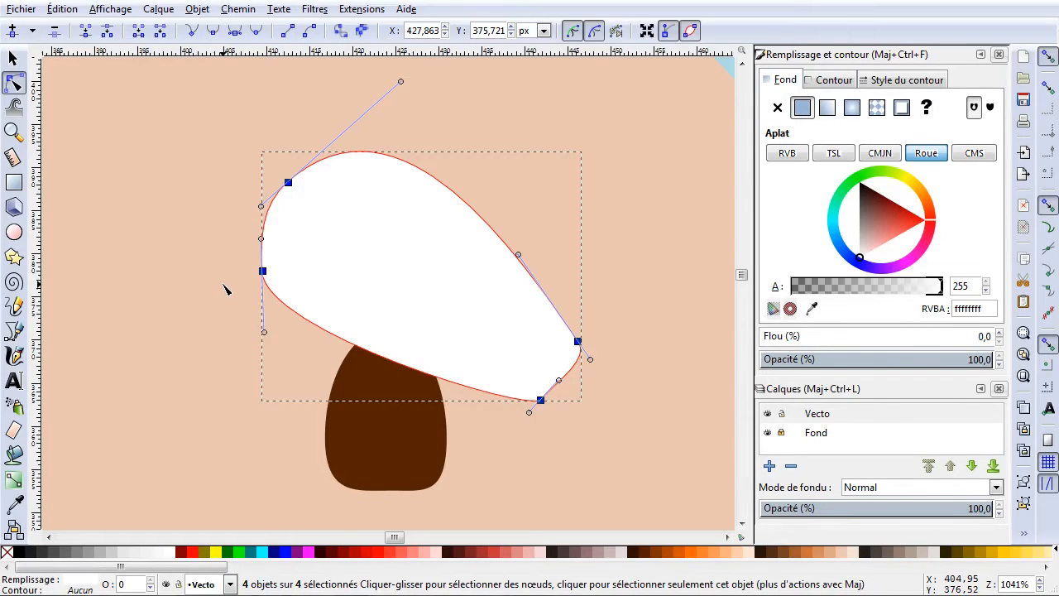
Undo the node smoothing and edge changes, restoring the eyebrow above the right eye with its angular ends.
key("ctrl+z")
key("ctrl+z")
key("ctrl+z")
key("ctrl+z")
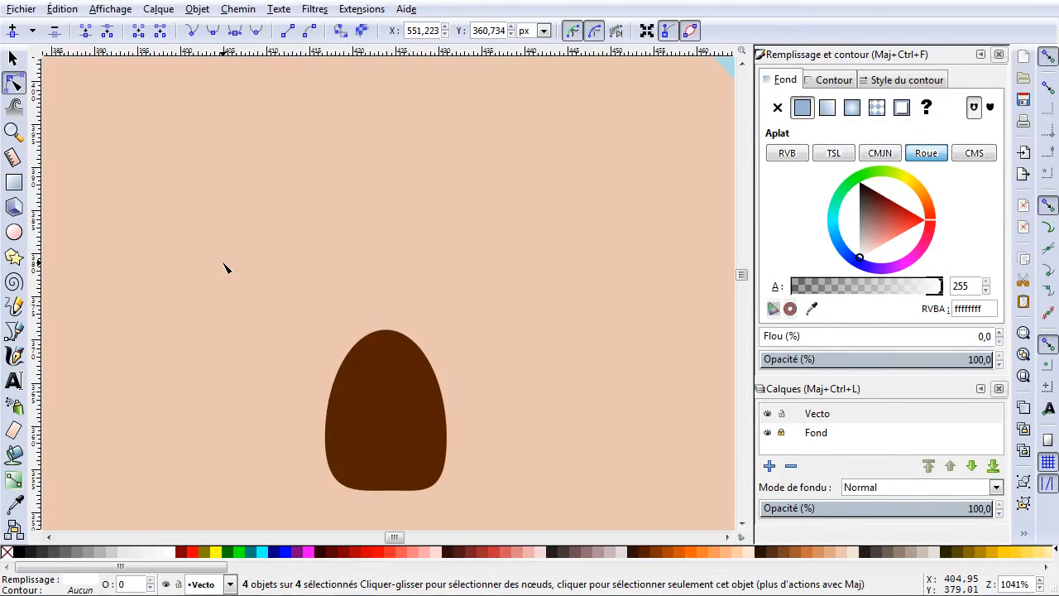
left_click(61, 8)
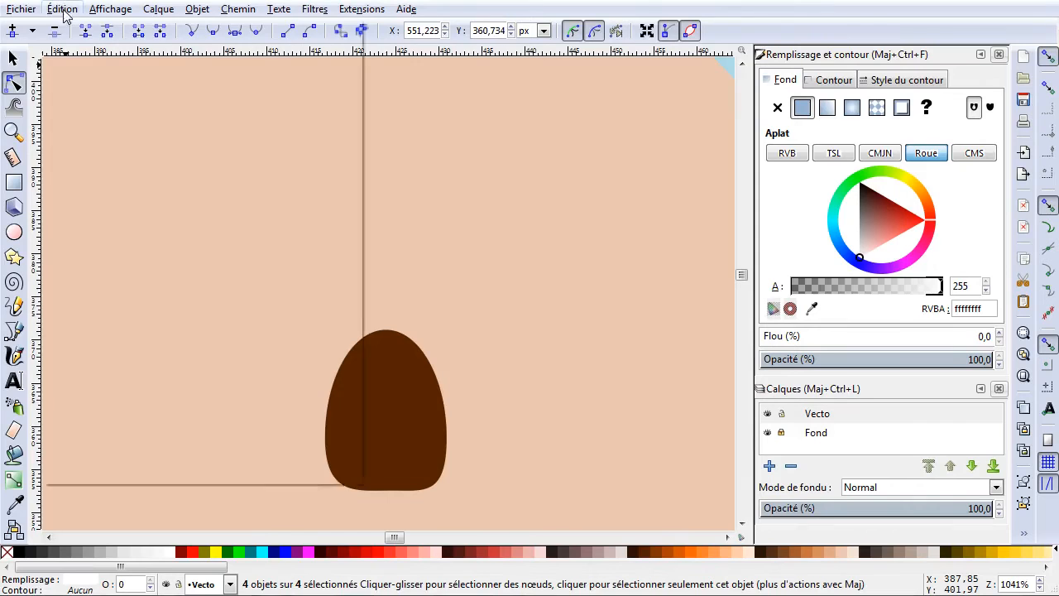
left_click(73, 48)
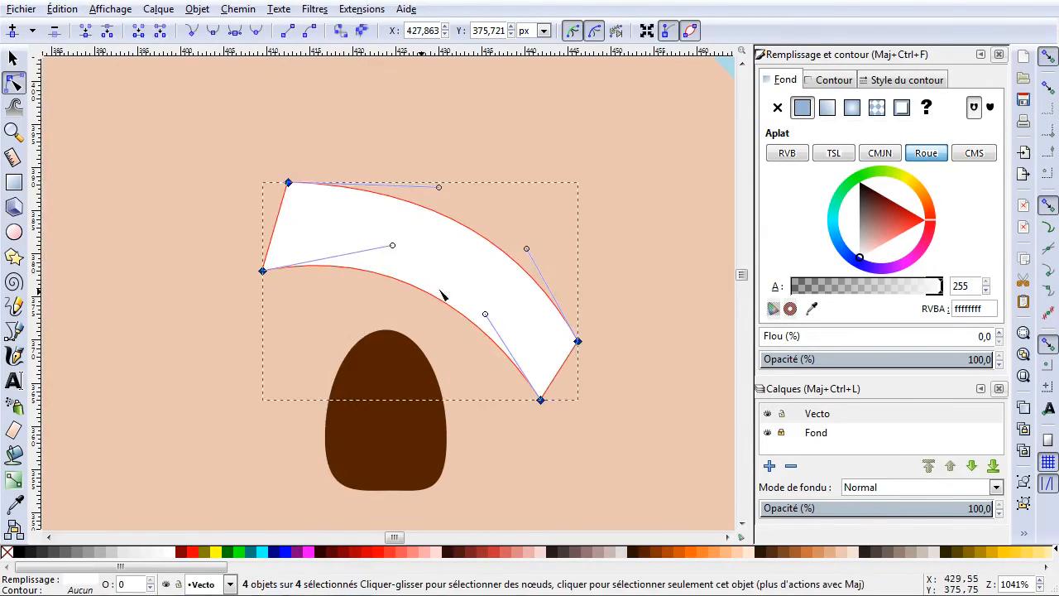
Bend the eyebrow's two short end edges outward to give the band rounded ends.
left_click(381, 300)
left_click(276, 230)
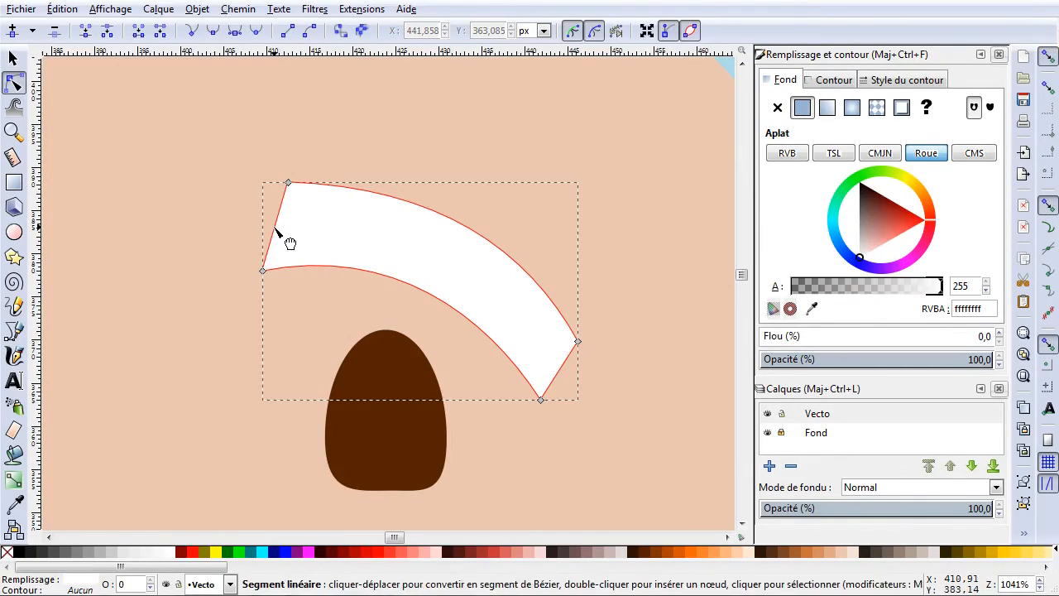
left_click_drag(293, 244, 271, 229)
left_click_drag(569, 374, 587, 397)
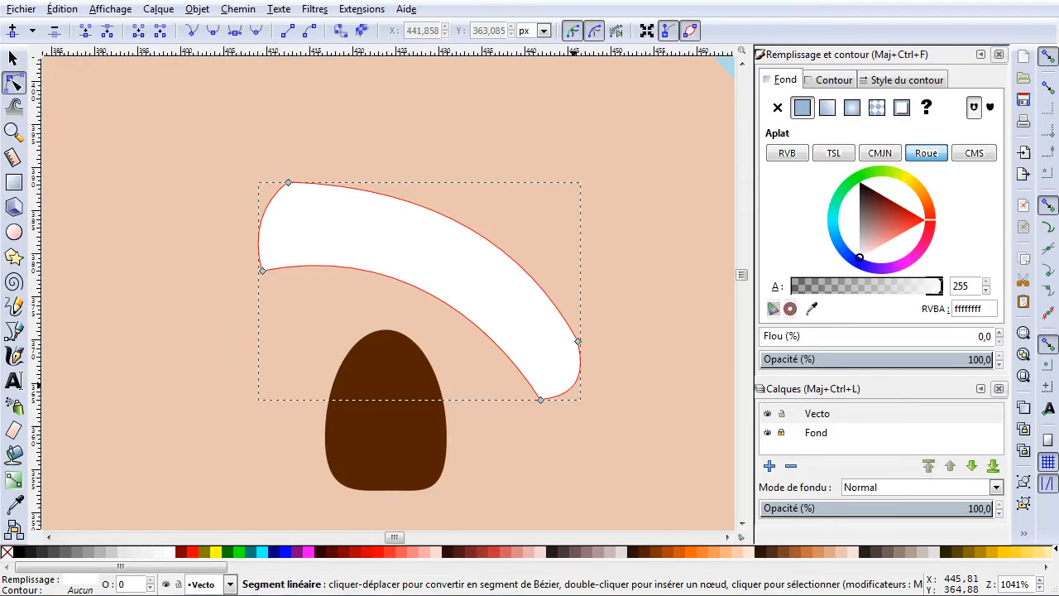
left_click(629, 257)
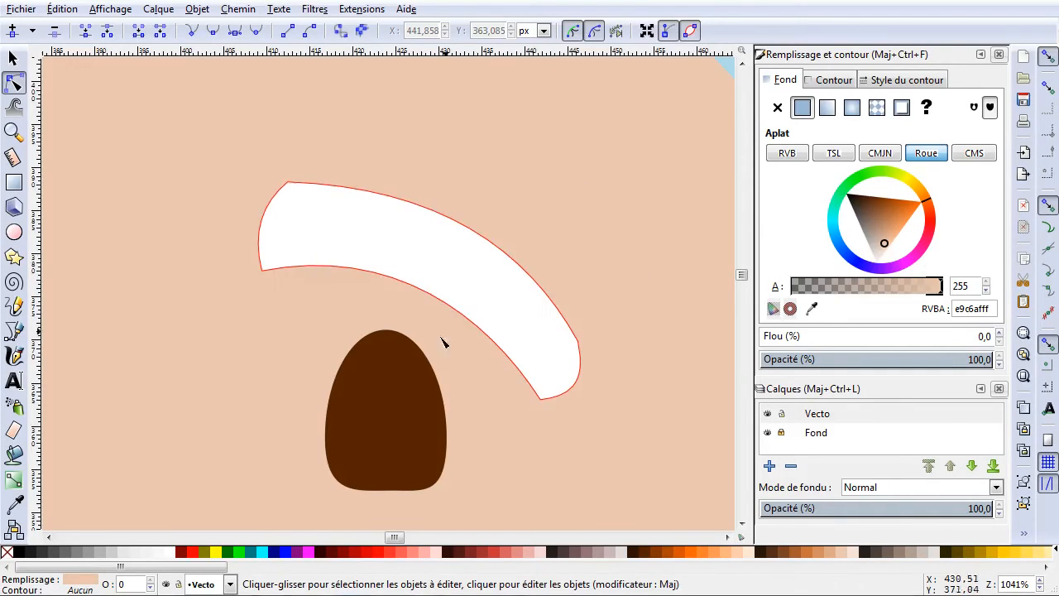
Scale the eyebrow down proportionally to about 31 by 20 px above the right eye.
left_click(13, 58)
left_click(171, 271)
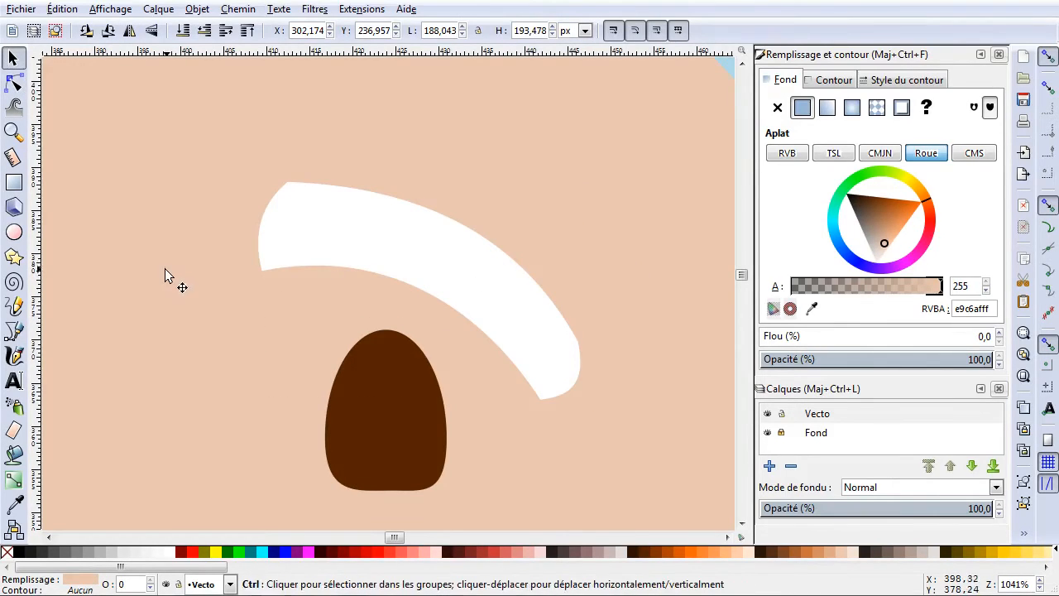
scroll(170, 277, "down", 3, "ctrl")
scroll(470, 260, "down", 2, "ctrl")
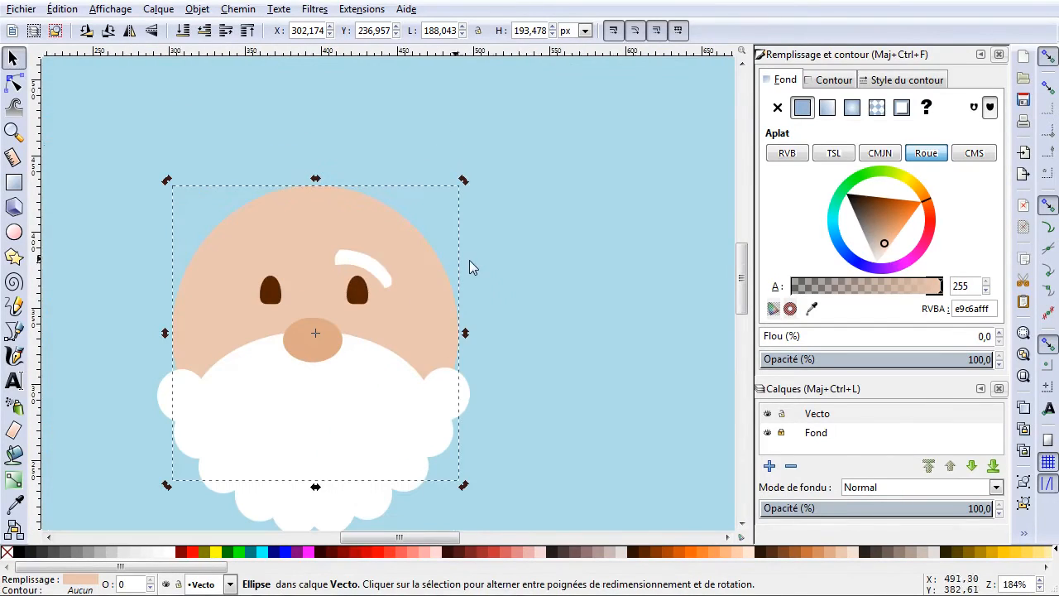
left_click(378, 275)
left_click_drag(332, 242, 367, 266)
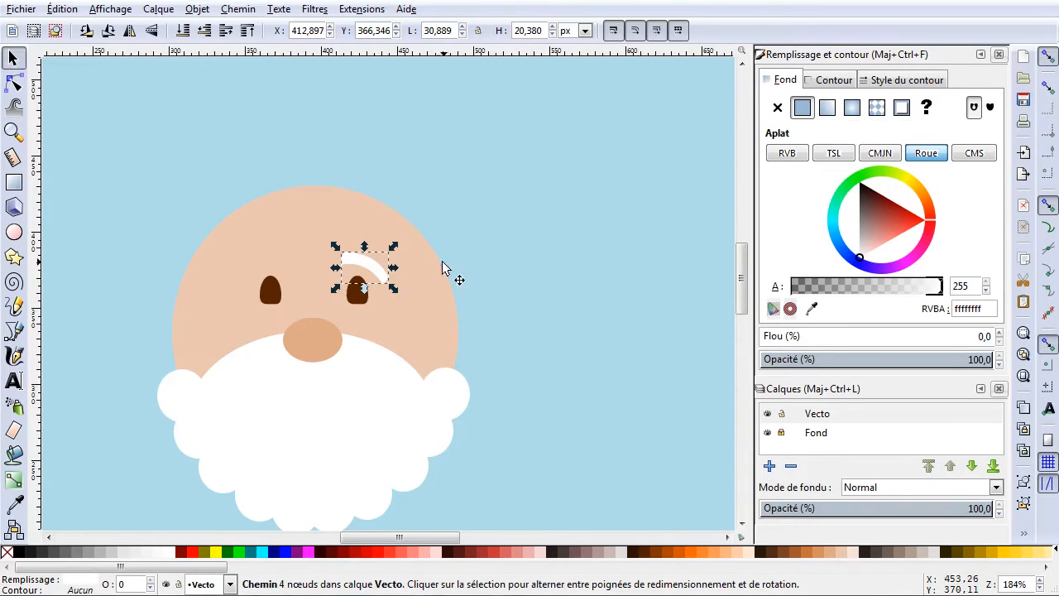
Raise the two nodes at the eyebrow's lower outer end by about 3.5 px to flatten its arc.
left_click(13, 83)
scroll(364, 276, "up", 2)
scroll(364, 275, "up", 1)
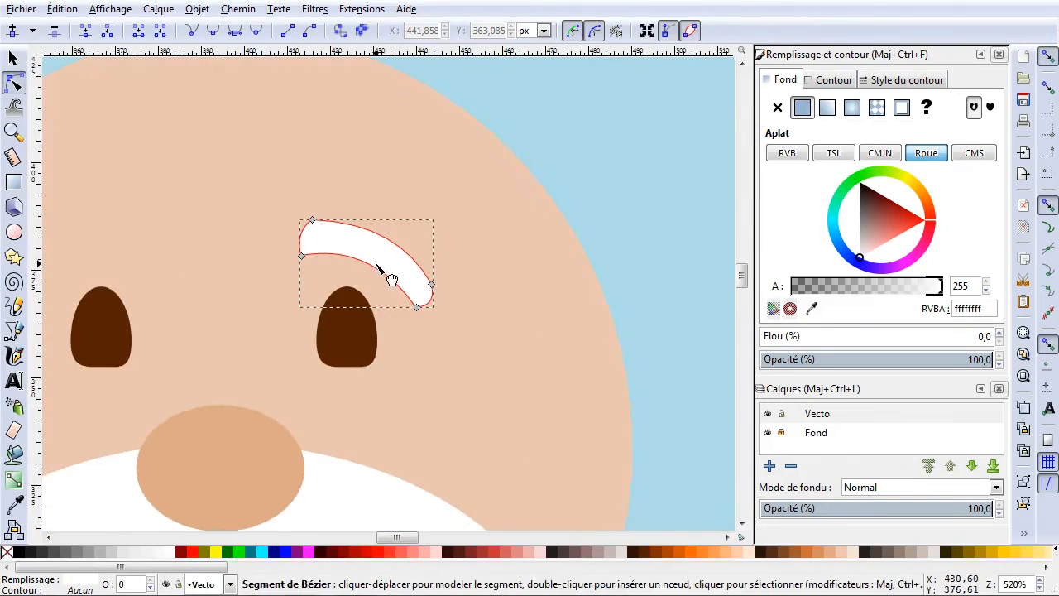
left_click_drag(478, 259, 390, 329)
mouse_move(431, 284)
left_mouse_down()
mouse_move(421, 273)
mouse_move(434, 271)
left_mouse_up()
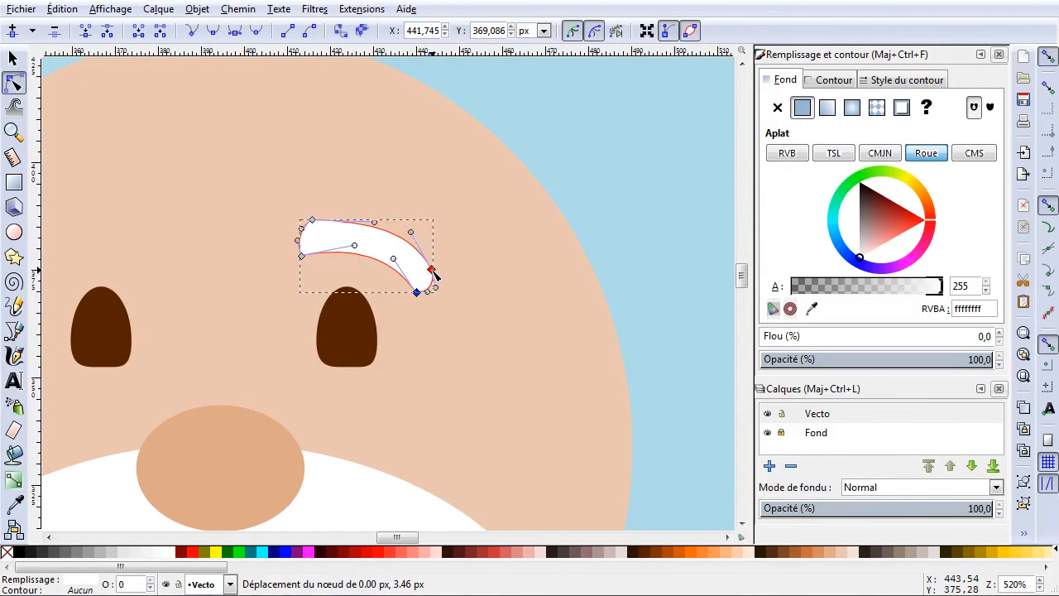
left_click(494, 268)
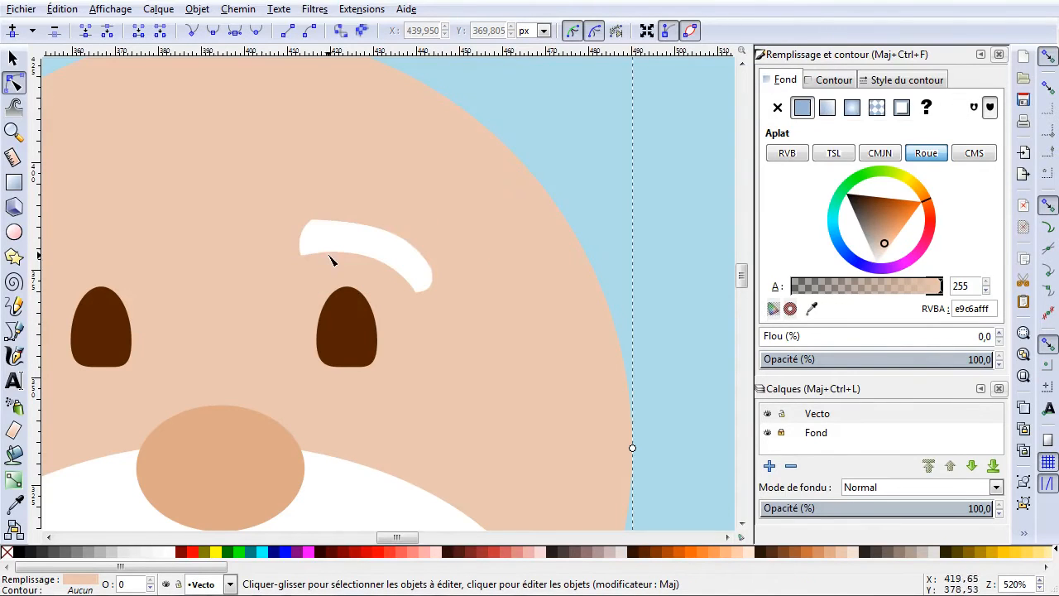
Shift the eyebrow slightly down over the right eye, to about X 413, Y 369 px.
left_click(12, 58)
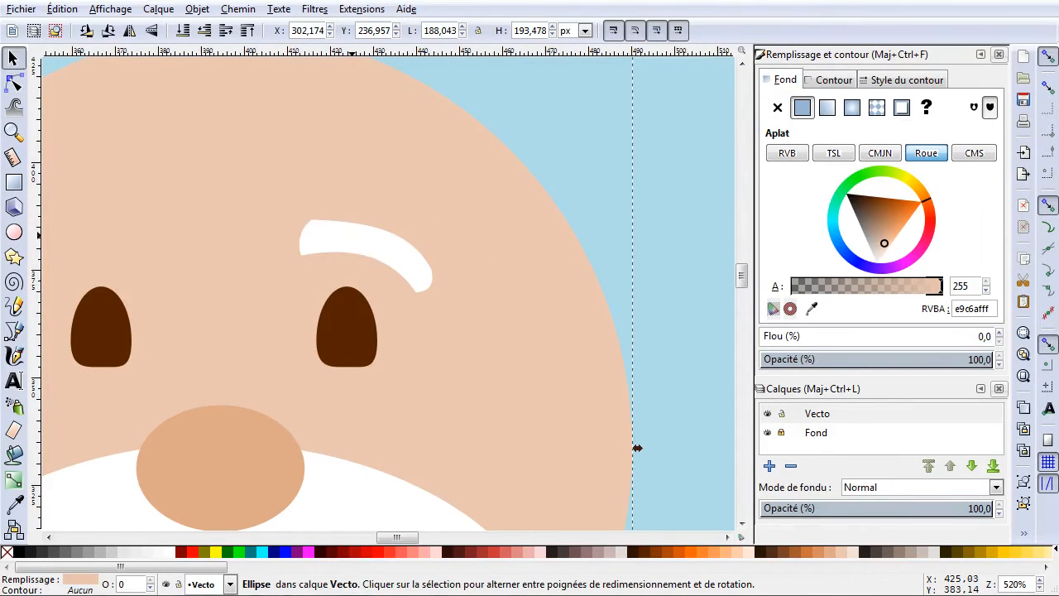
left_click(365, 242)
left_click_drag(377, 243, 378, 248)
scroll(477, 317, "down", 1, "ctrl")
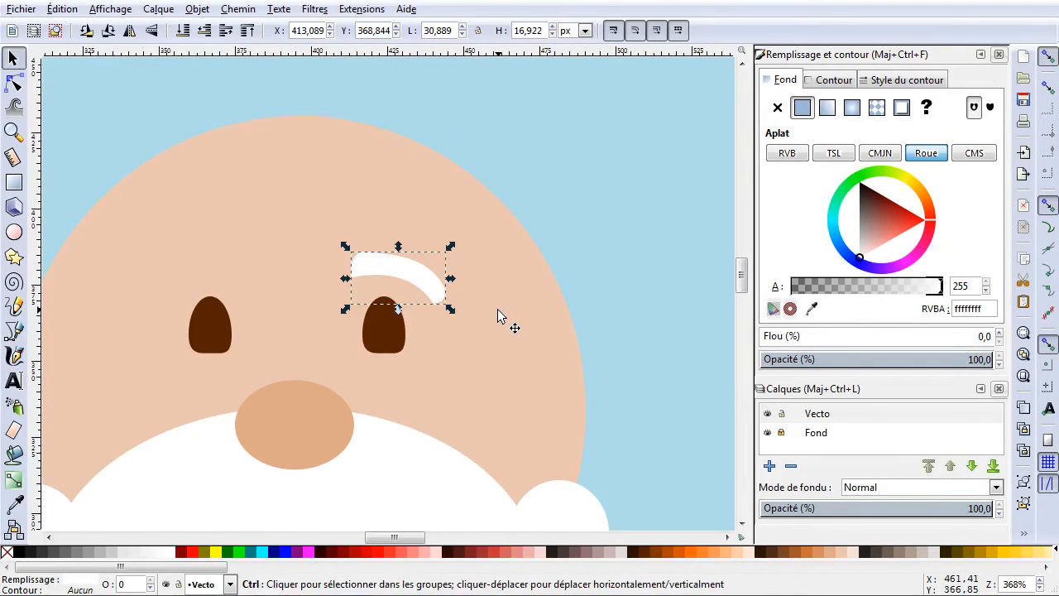
Place a horizontally flipped copy of the eyebrow above the left eye, at about X 347, Y 369 px.
left_click(128, 37)
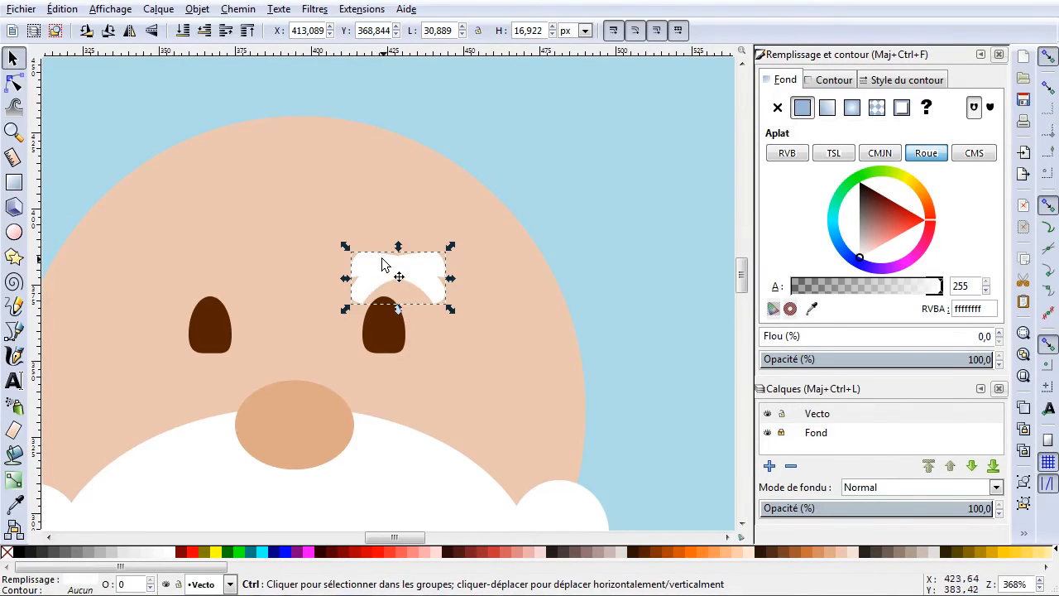
left_click_drag(389, 269, 186, 271)
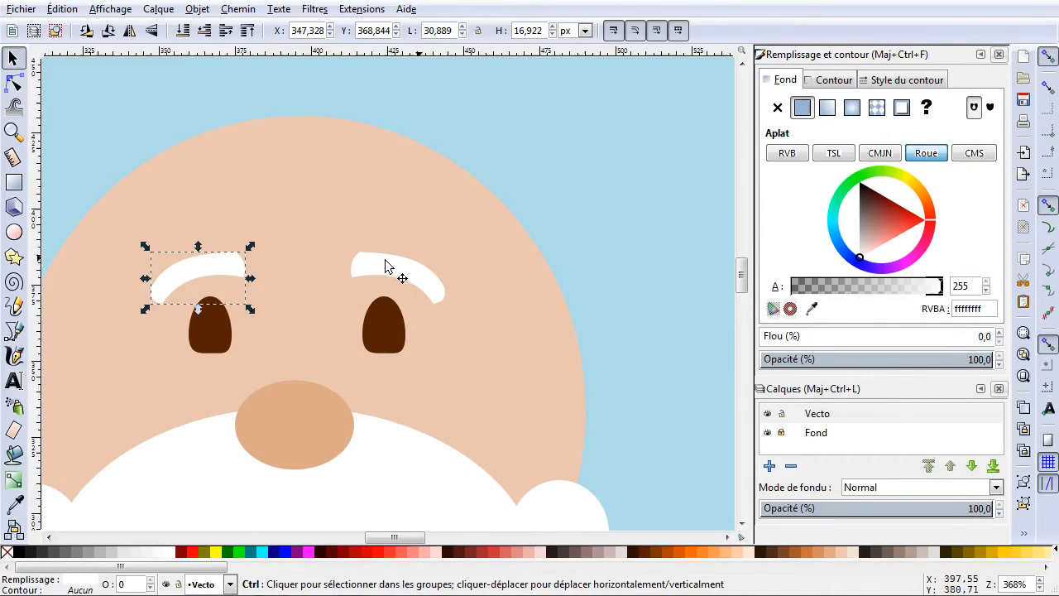
left_click(562, 215)
scroll(541, 272, "down", 1)
scroll(541, 278, "down", 2)
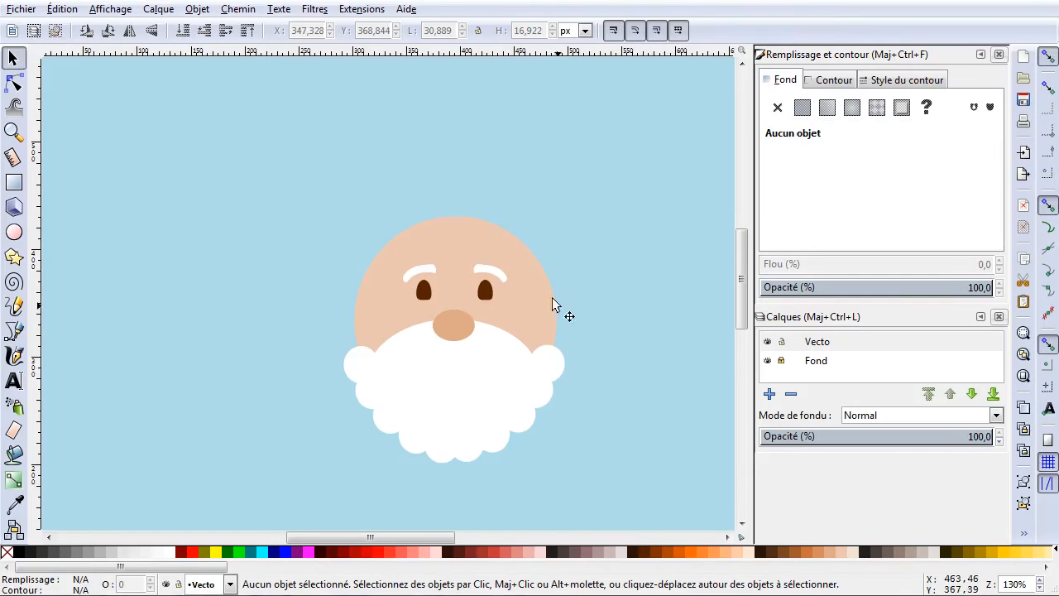
Convert the topmost white circle on the beard's right side into an editable path.
left_click(555, 366)
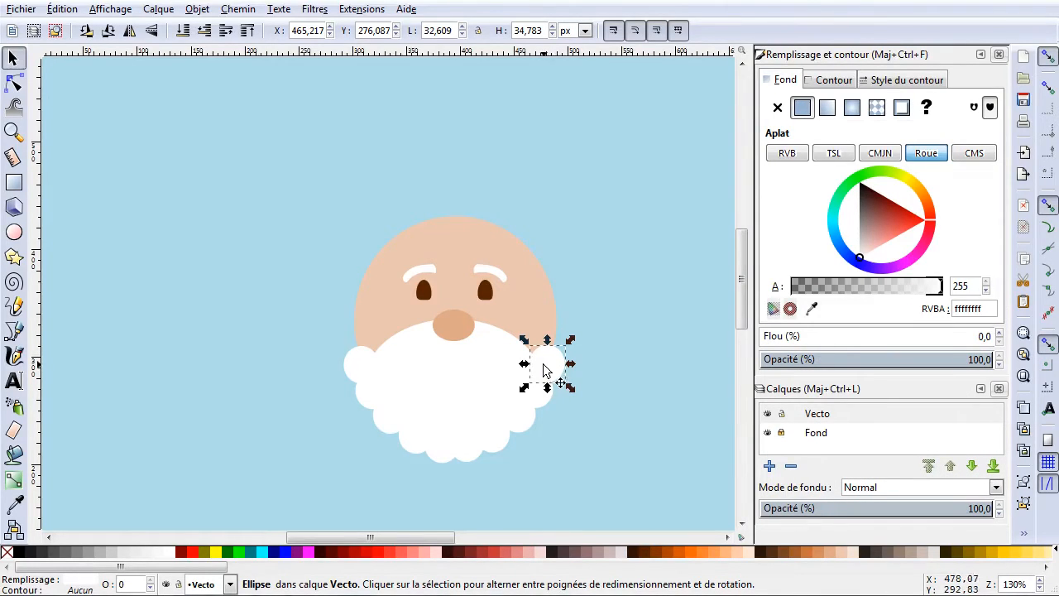
scroll(568, 374, "up", 3, "ctrl")
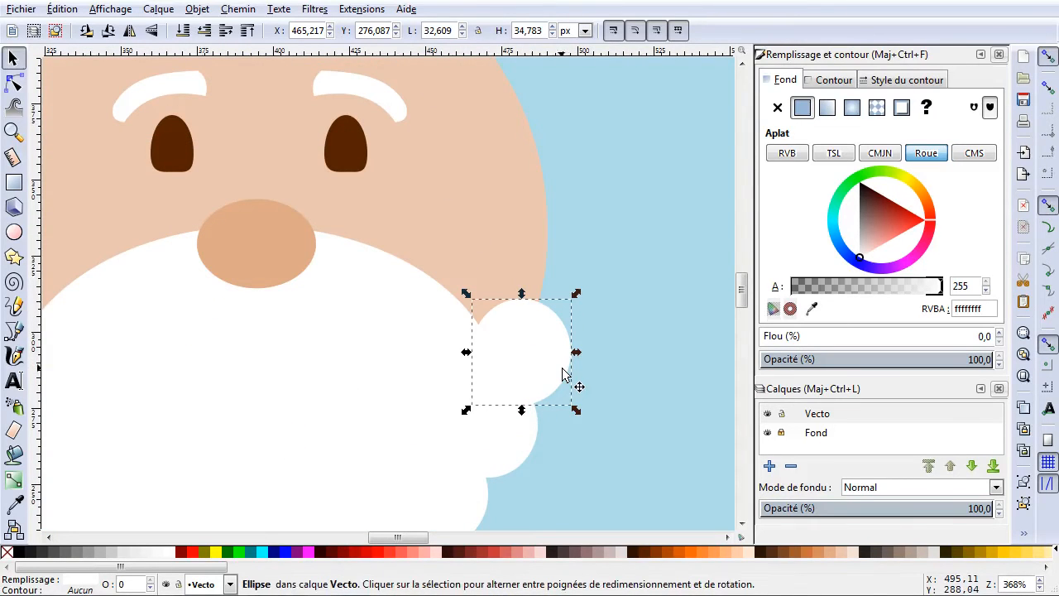
left_click(14, 83)
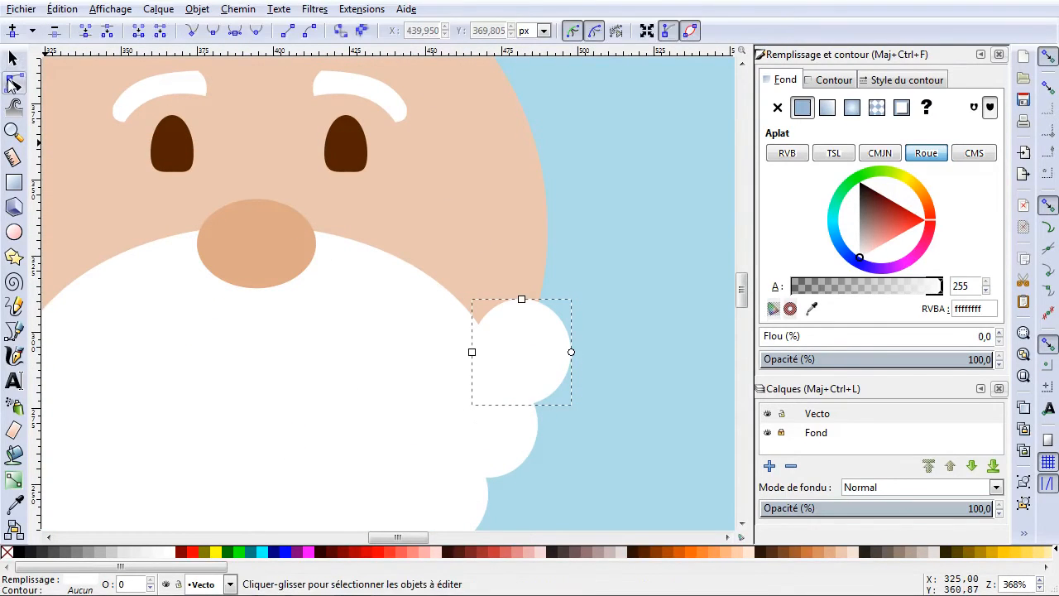
left_click(338, 30)
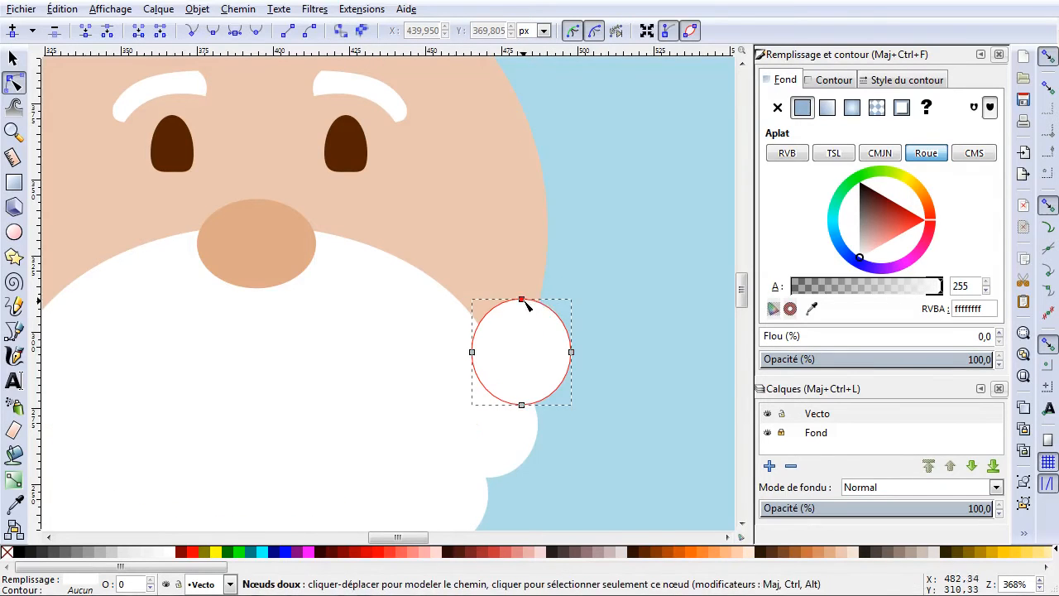
Pull the circle's top node up to about X 490, Y 348 px and bend its inner edge inward to form a sideburn.
left_click_drag(522, 300, 546, 187)
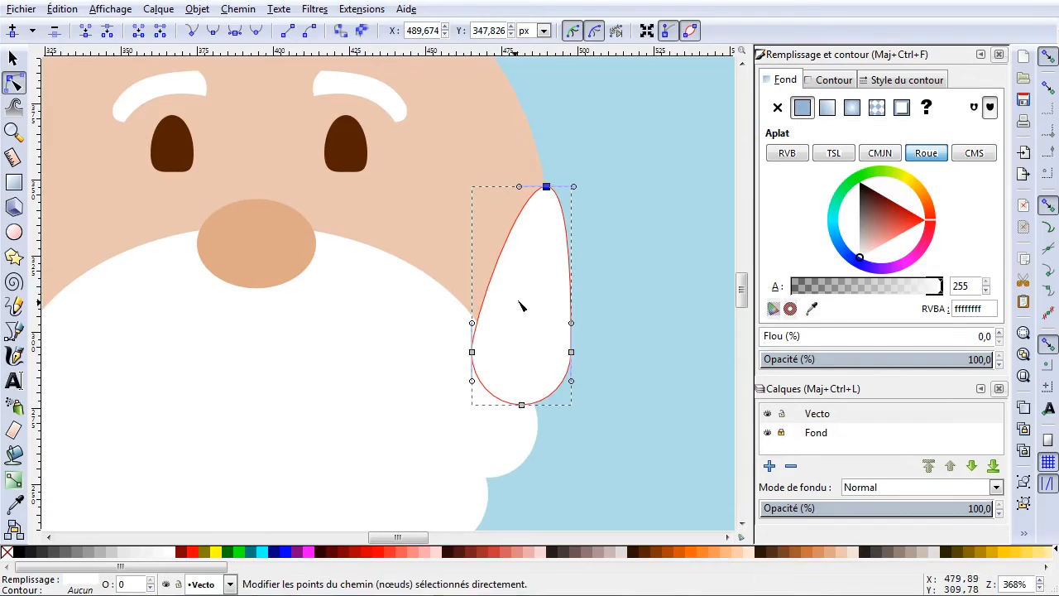
left_click_drag(489, 292, 515, 302)
left_click(640, 293)
left_click(640, 293)
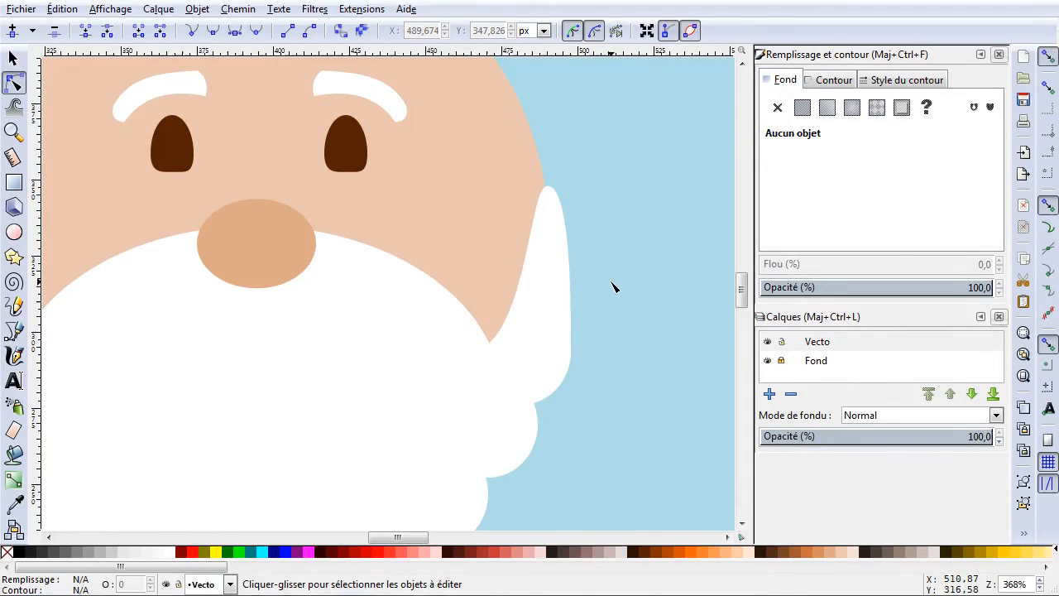
Reduce the large white beard ellipse's height to about 89.7 px and move it down to about Y 230 px.
scroll(612, 288, "down", 3, "ctrl")
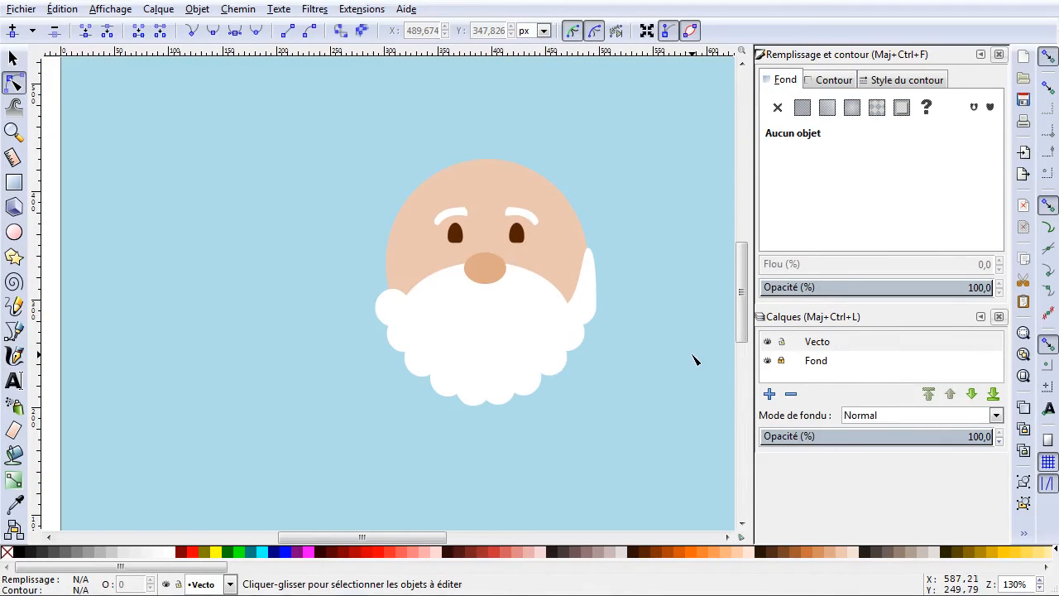
scroll(655, 358, "up", 1)
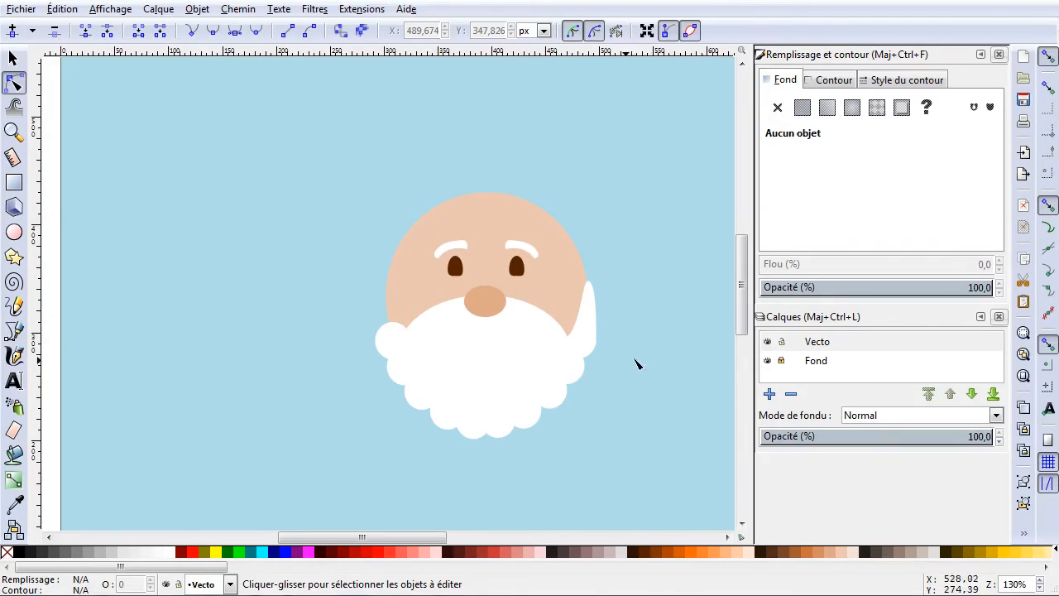
scroll(576, 361, "up", 3, "ctrl")
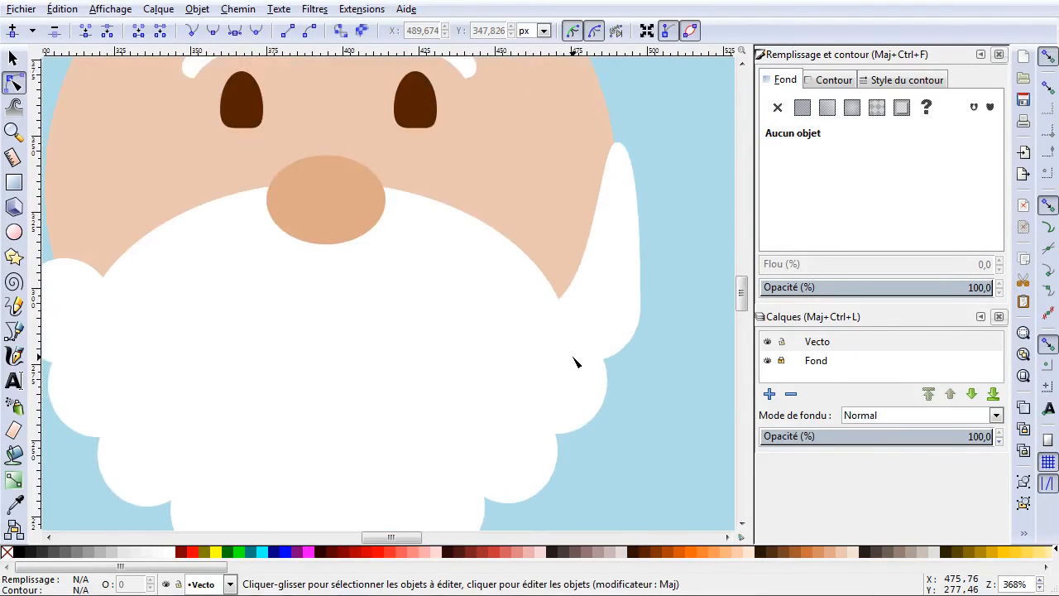
left_click(534, 265)
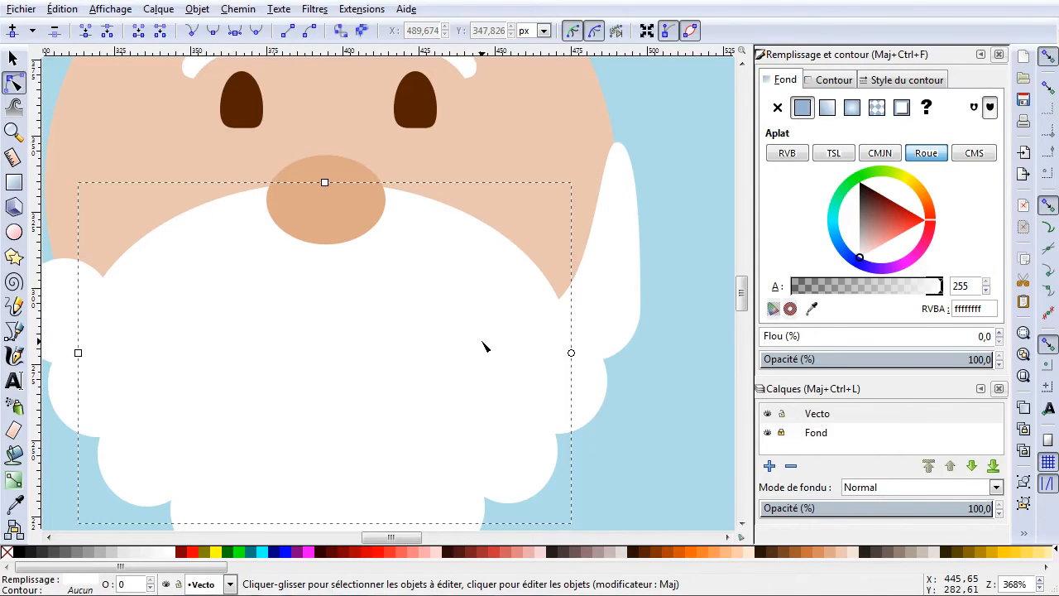
left_click_drag(328, 188, 327, 217)
left_click(12, 58)
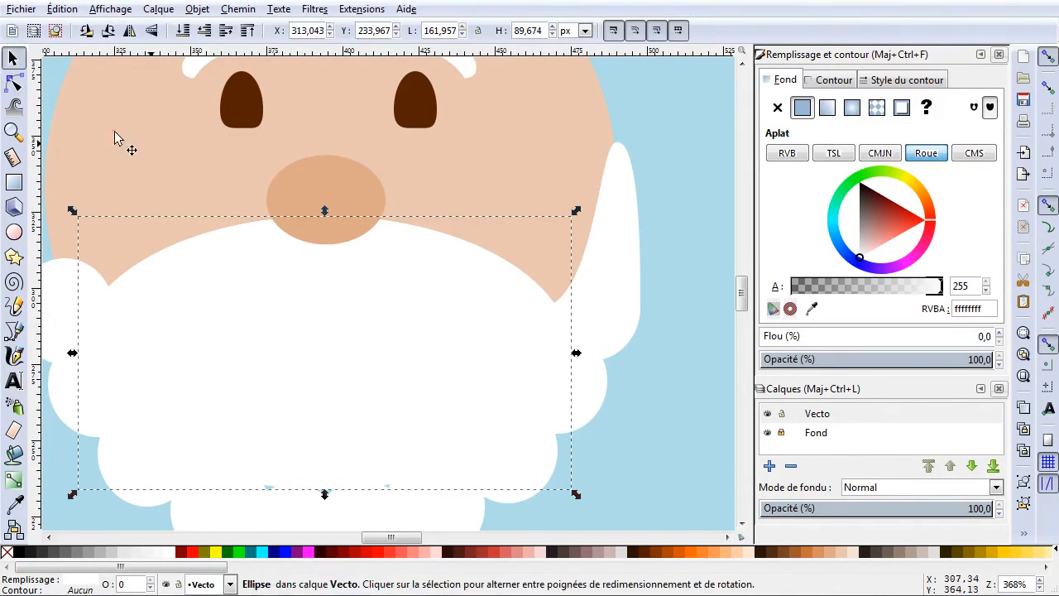
left_click_drag(315, 303, 320, 316)
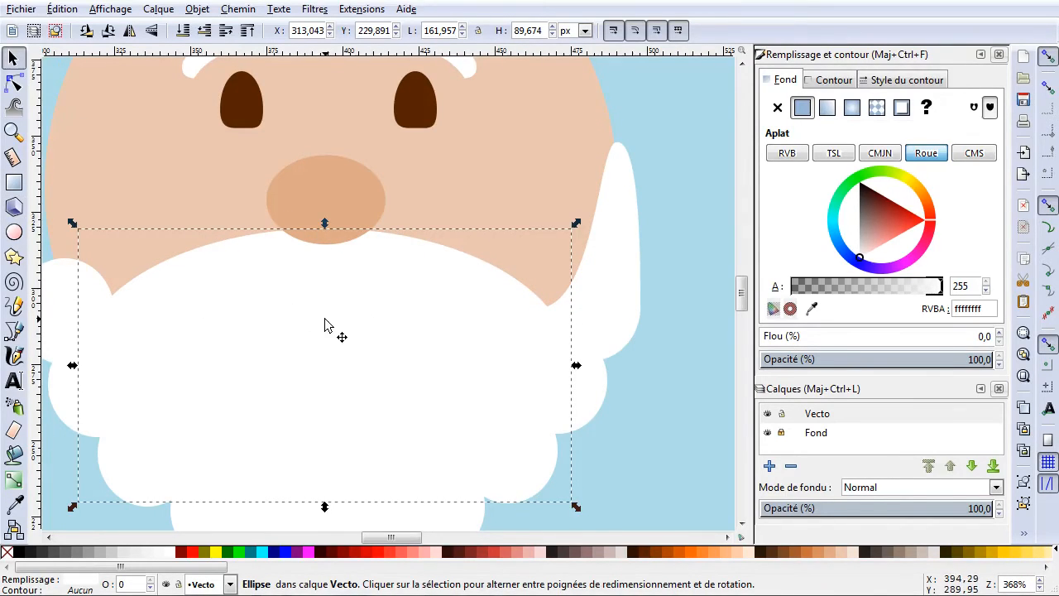
Place a reduced copy of the beard ellipse, about 90 × 41.6 px, behind the nose as a moustache at about X 350, Y 291 px.
key("Page_Up")
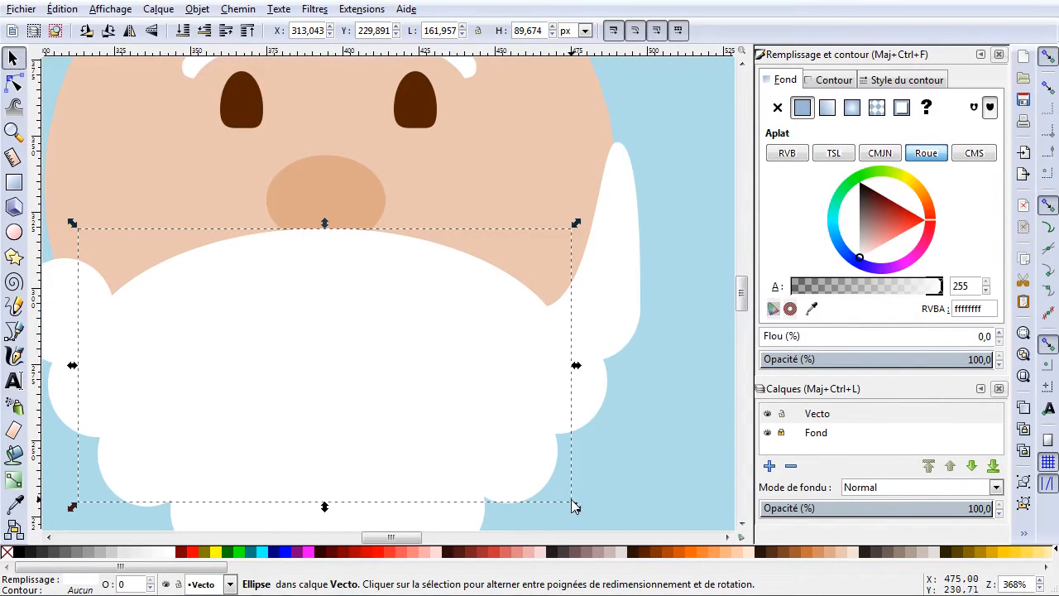
left_click_drag(576, 506, 356, 361)
left_click_drag(224, 283, 318, 225)
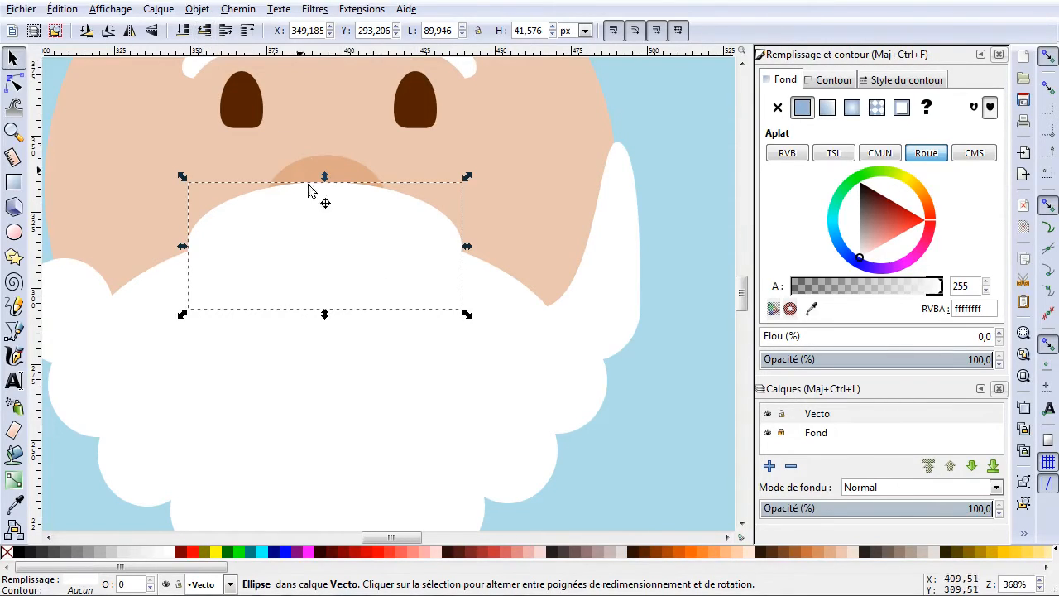
left_click(203, 31)
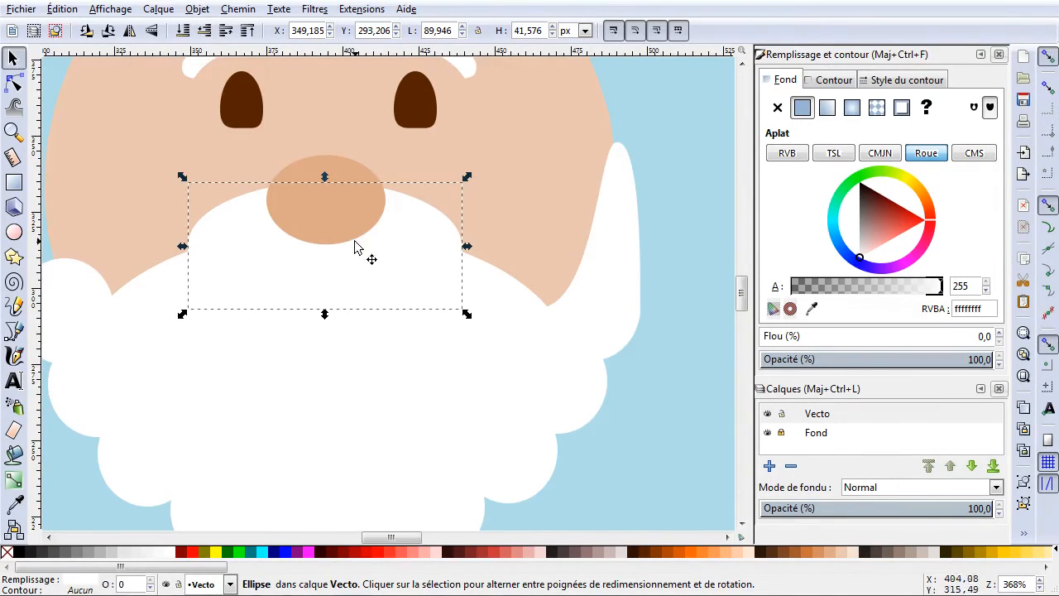
left_click_drag(339, 270, 342, 276)
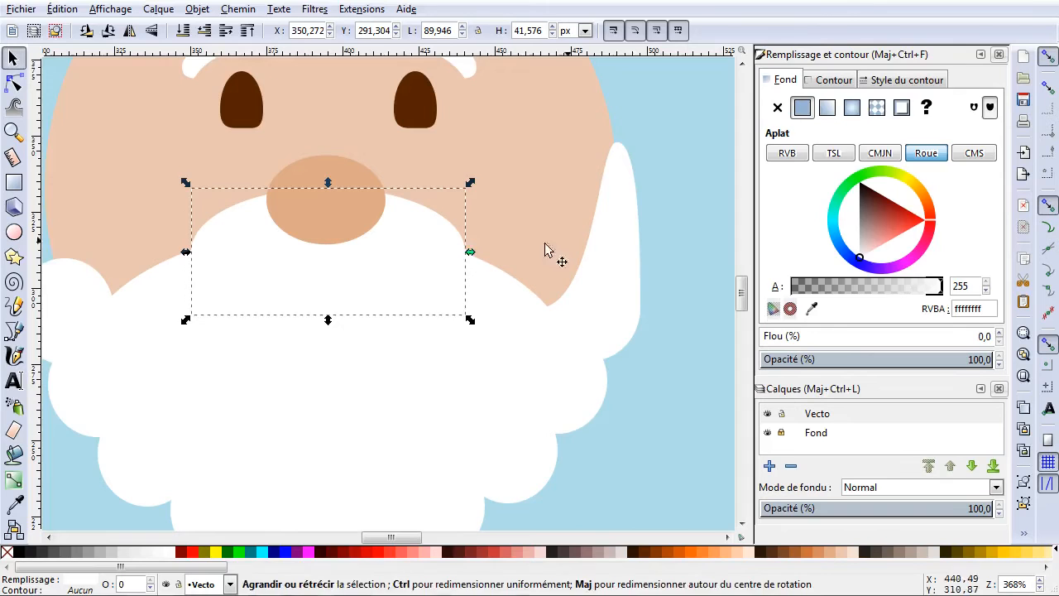
left_click(678, 177)
Replace the topmost circle on the beard's left side with a horizontally flipped copy of the sideburn, at about X 296, Y 276 px.
scroll(559, 279, "down", 1)
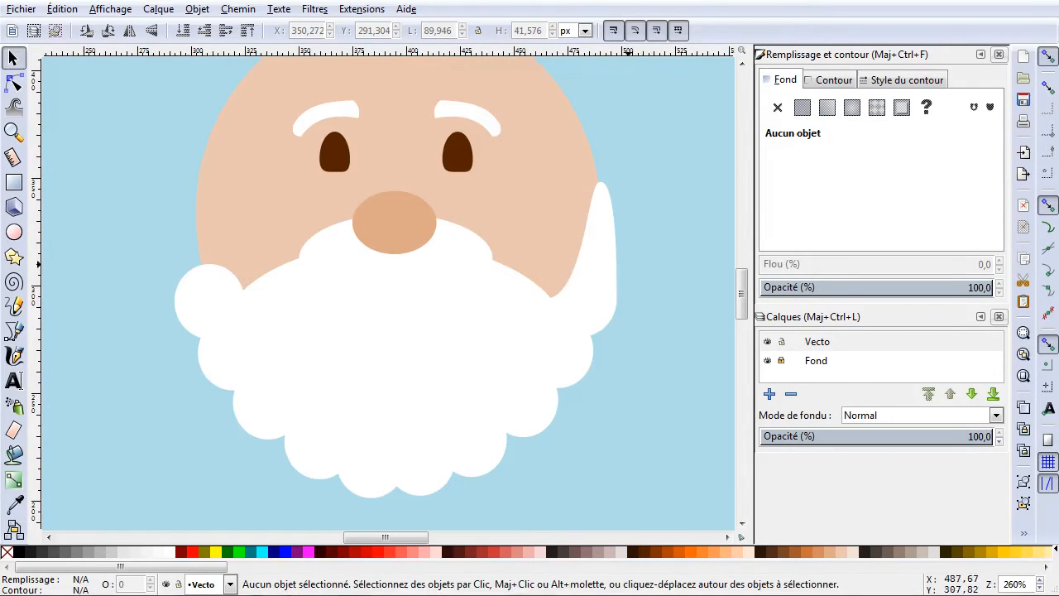
left_click(193, 303)
key("Delete")
left_click(601, 266)
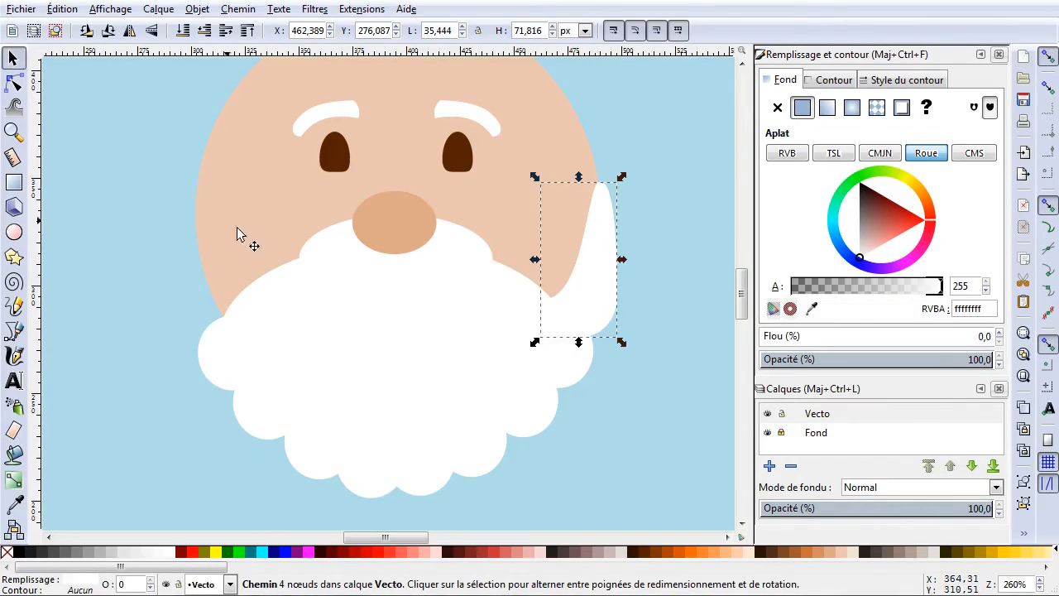
left_click(129, 36)
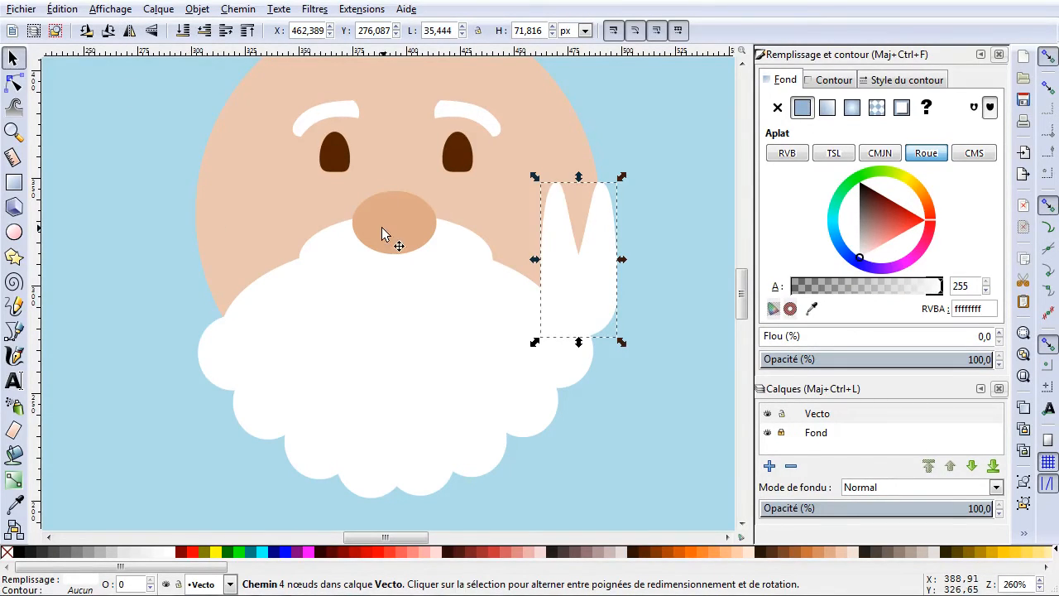
left_click_drag(574, 287, 205, 299)
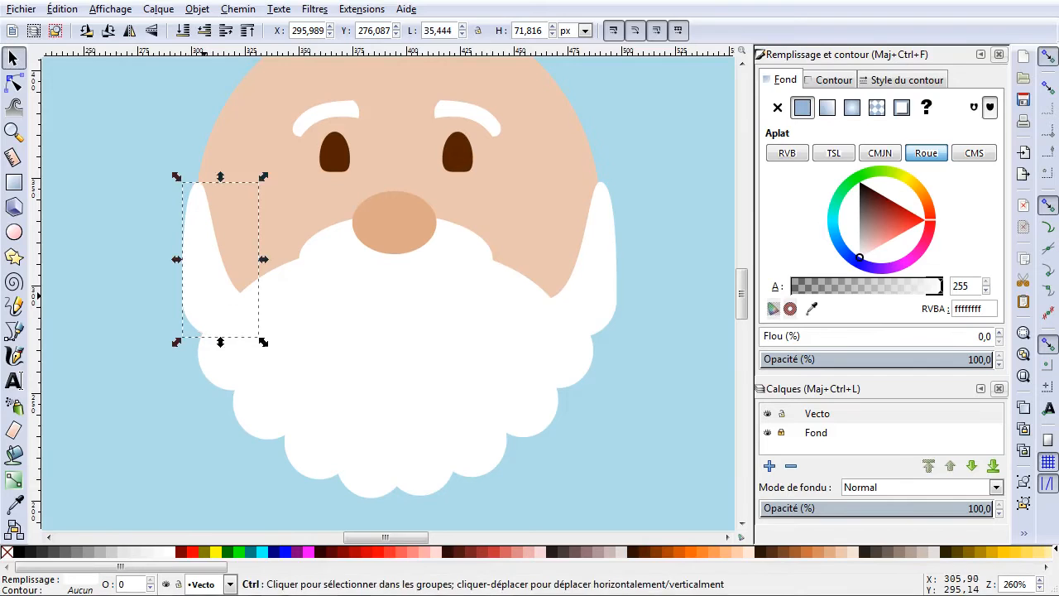
left_click(85, 281)
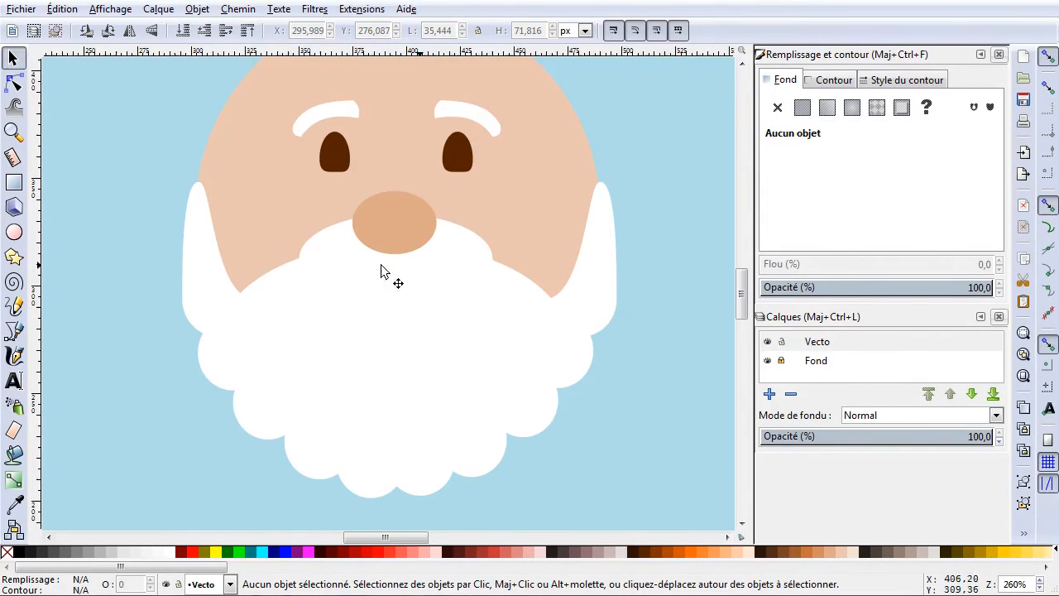
Draw a closed two-node smile curved downward, about 39.8 × 12 px, and place it on the beard below the nose.
scroll(530, 249, "down", 1)
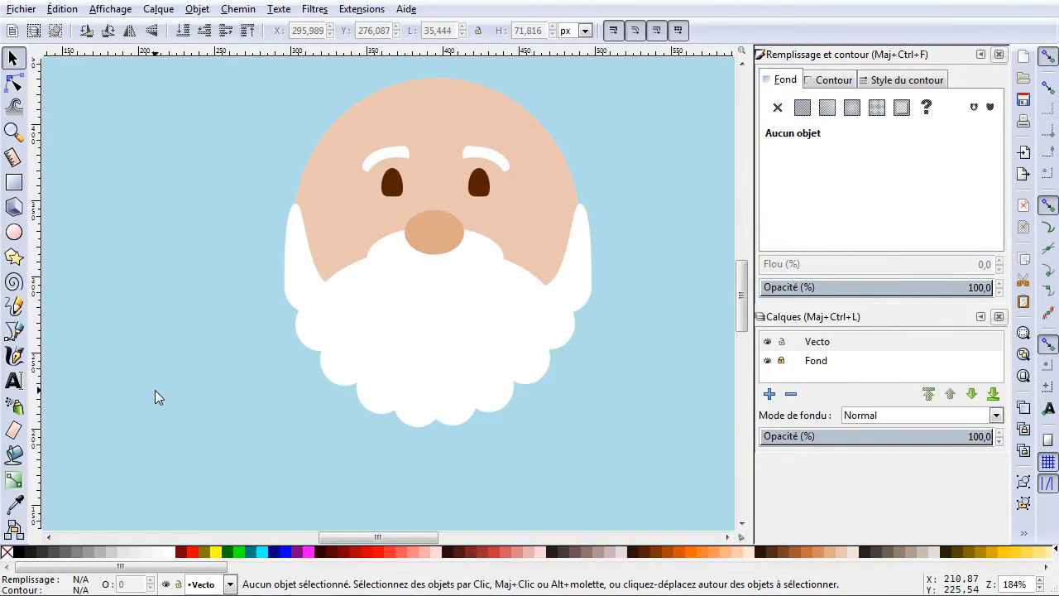
left_click(14, 332)
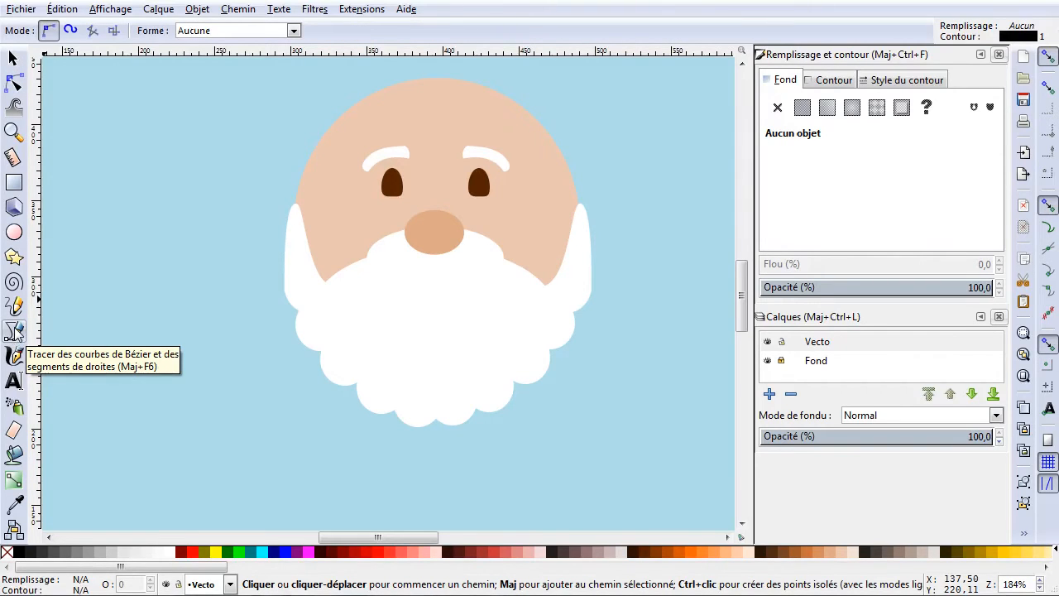
left_click(113, 320)
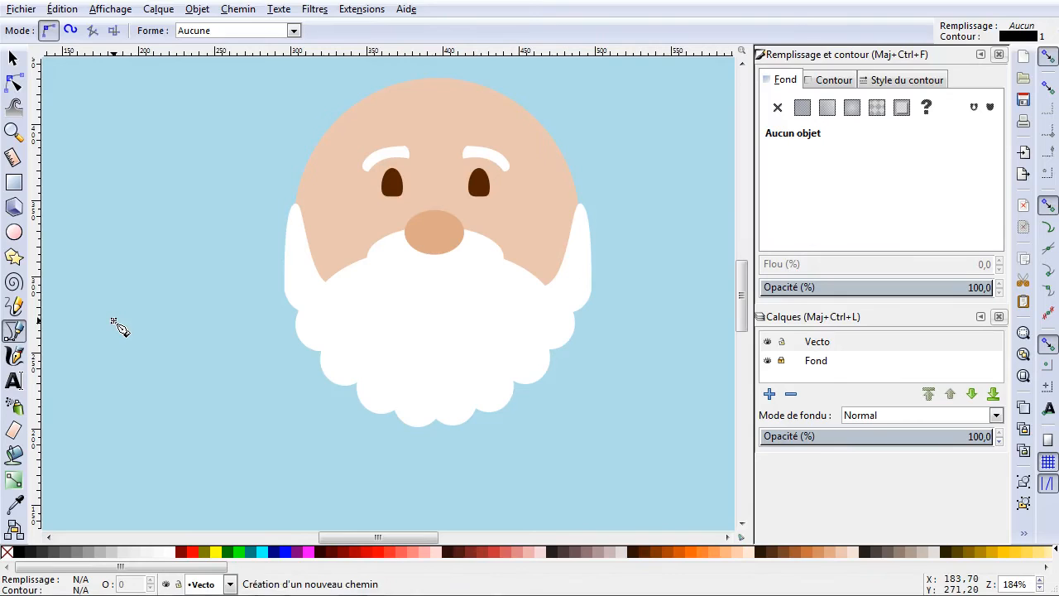
left_click(172, 319)
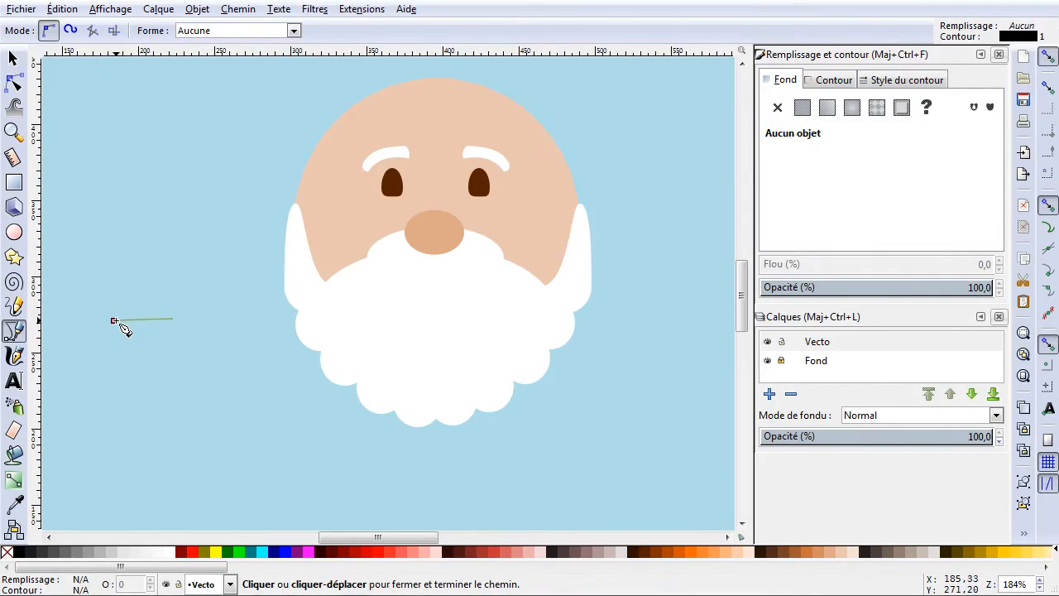
left_click(114, 321)
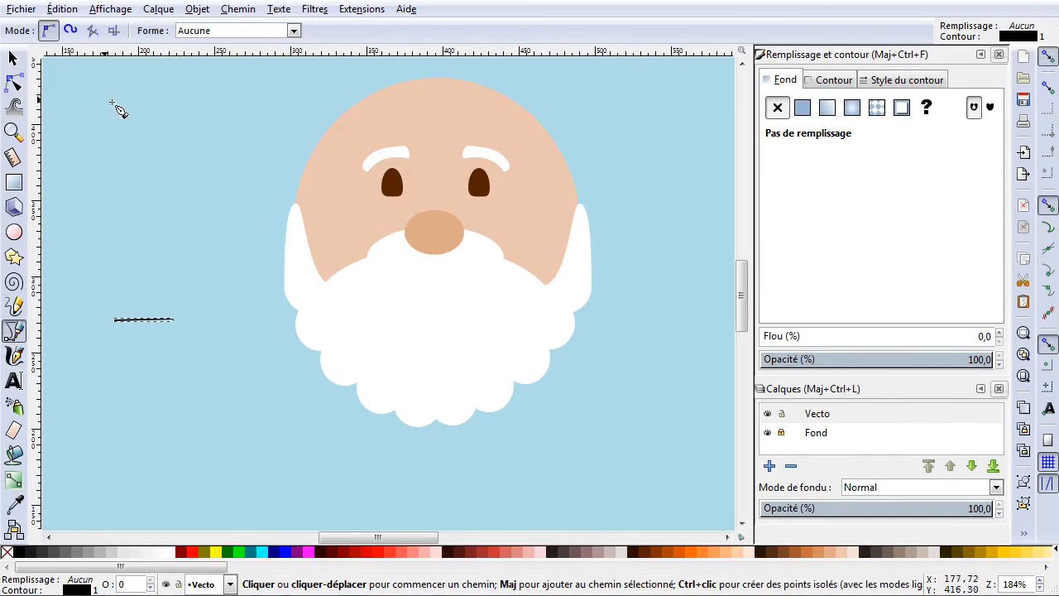
left_click(15, 84)
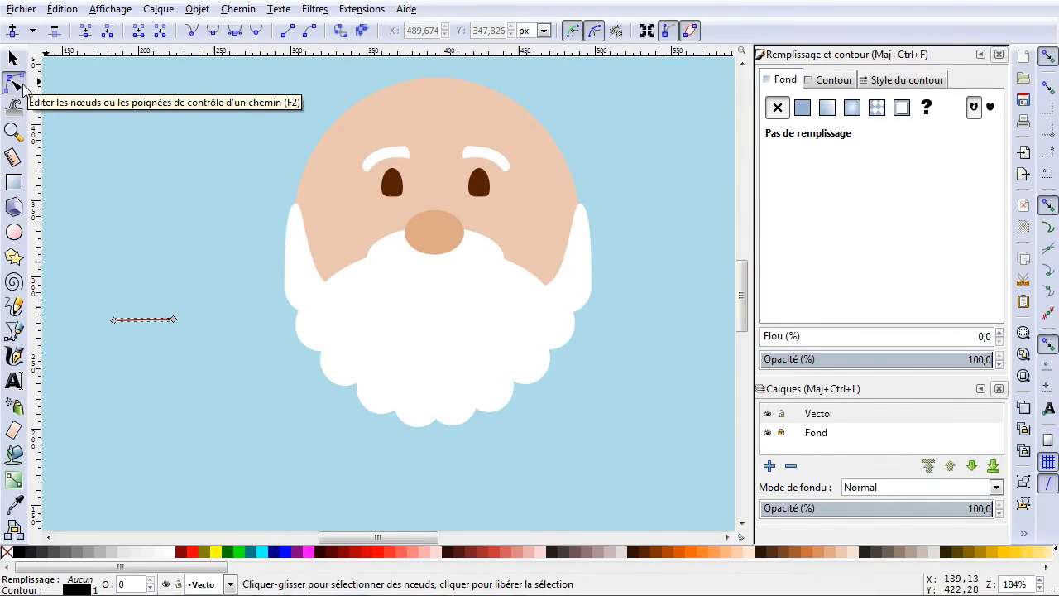
mouse_move(144, 320)
left_mouse_down()
mouse_move(148, 335)
mouse_move(138, 332)
left_mouse_up()
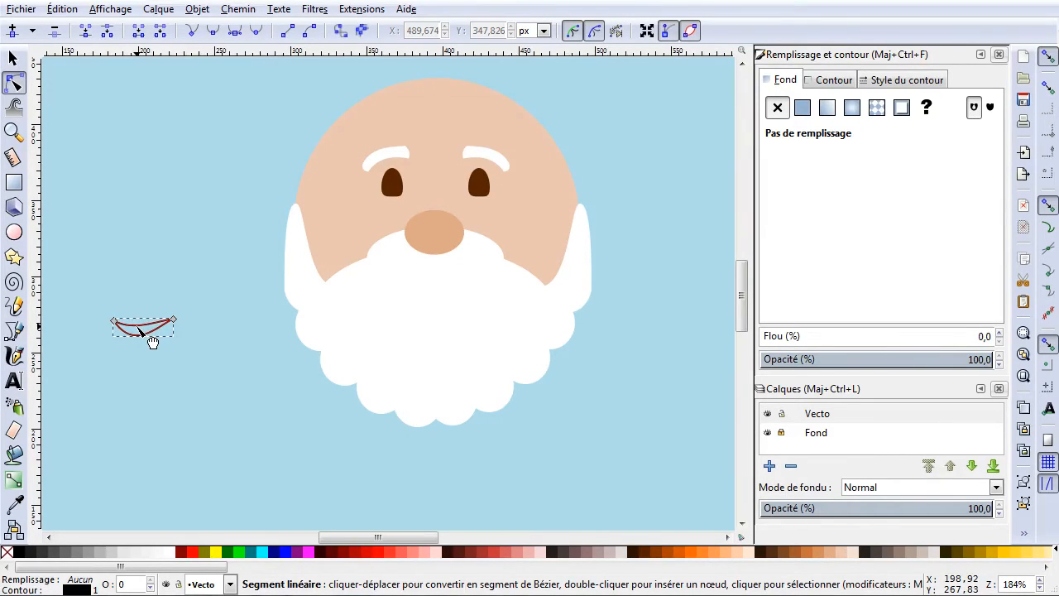
left_click(13, 58)
left_click_drag(135, 330, 429, 290)
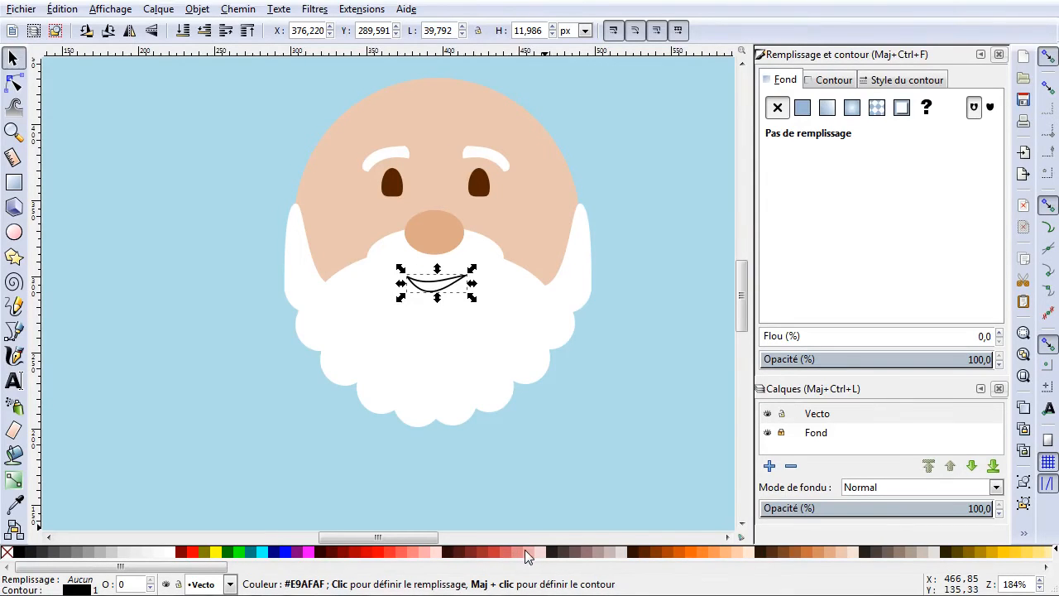
Fill the smile with pink de8787 and remove its outline.
left_click(520, 551)
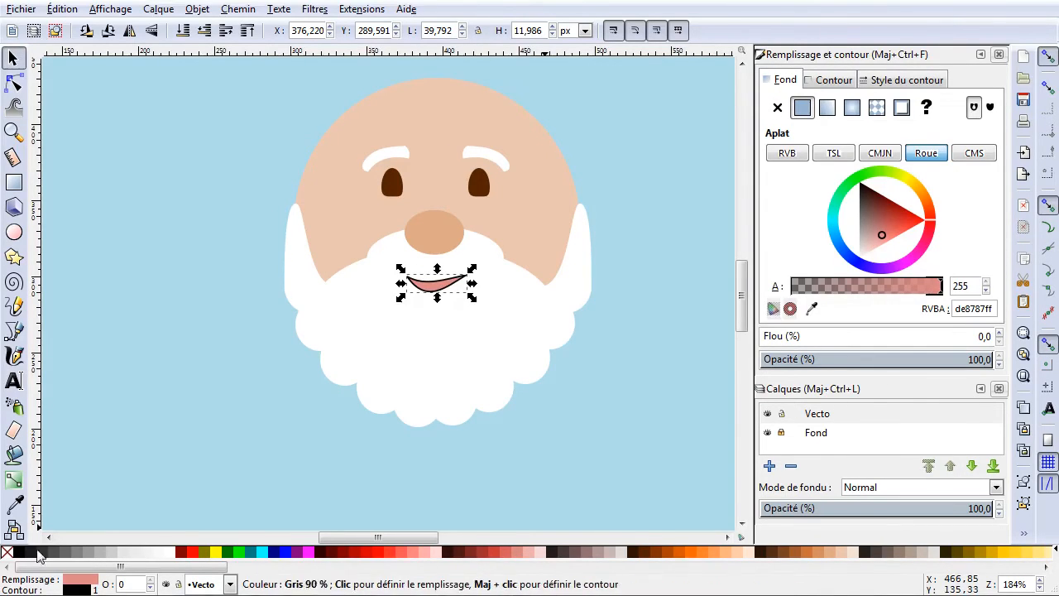
right_click(6, 552)
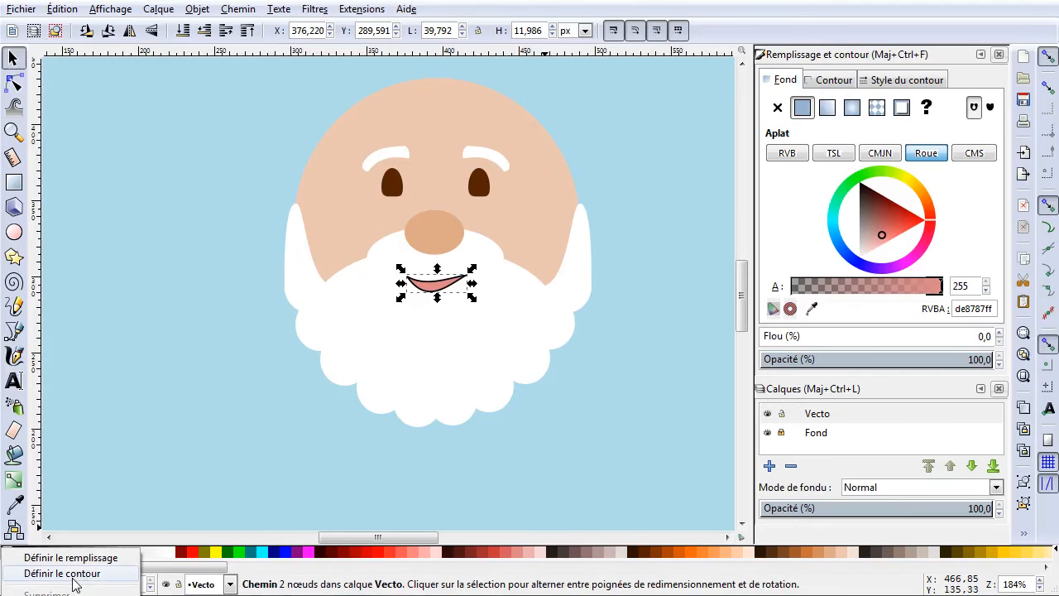
left_click(73, 574)
left_click_drag(438, 289, 438, 288)
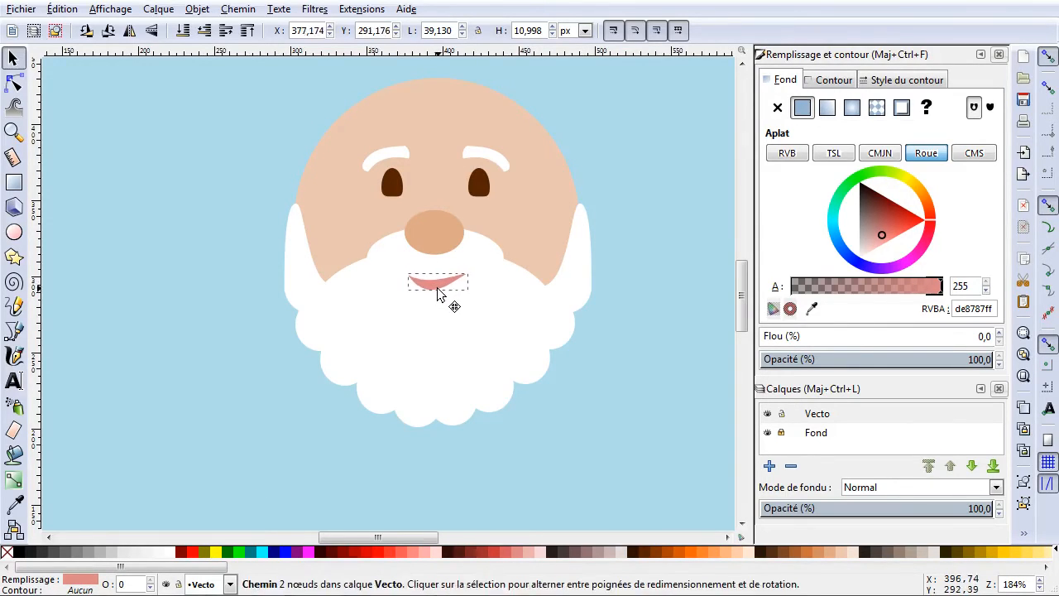
Set the smile's fill to dark brown 552200 and move it off the face to about X 194, Y 327 px.
left_click(712, 550)
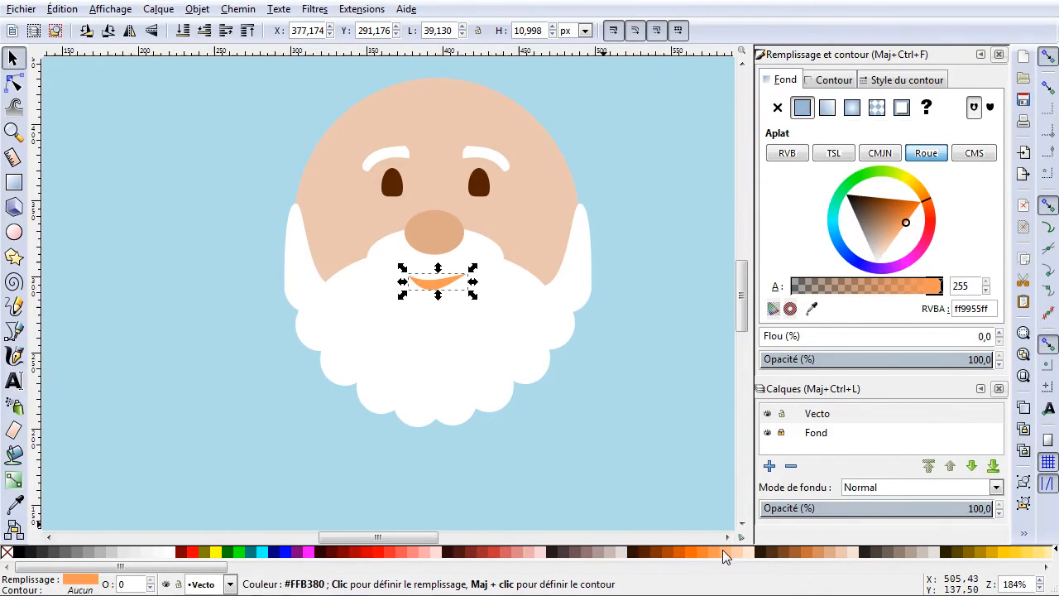
left_click(723, 550)
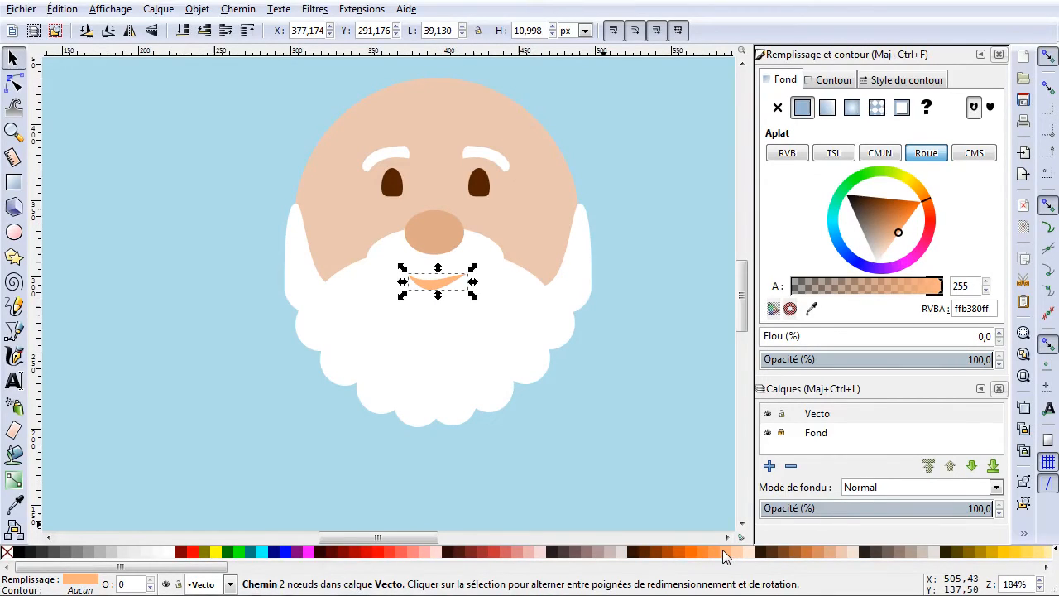
left_click(646, 552)
left_click(566, 442)
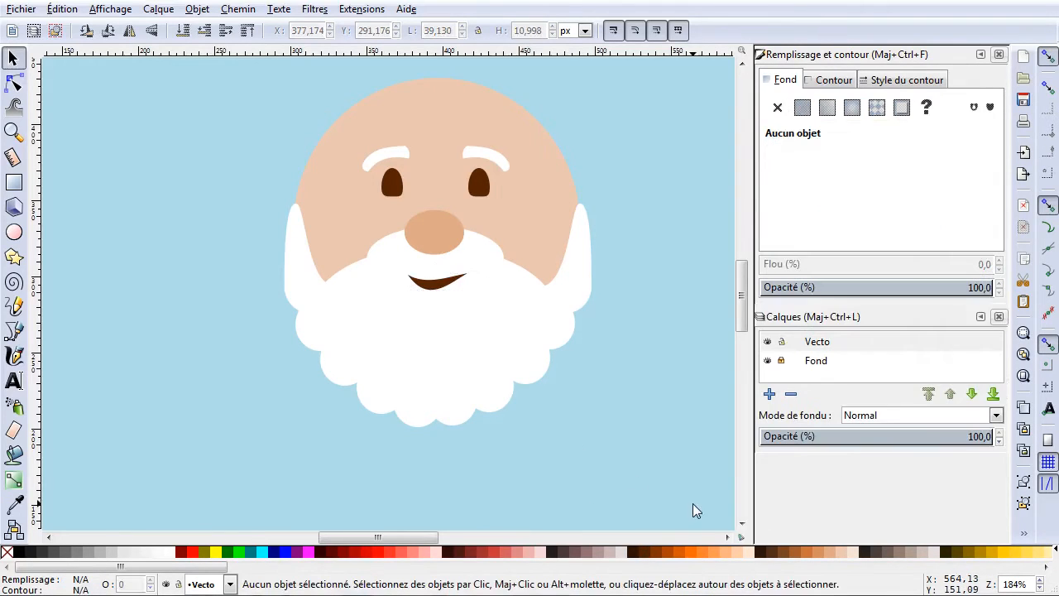
left_click(446, 284)
left_click_drag(456, 298, 173, 239)
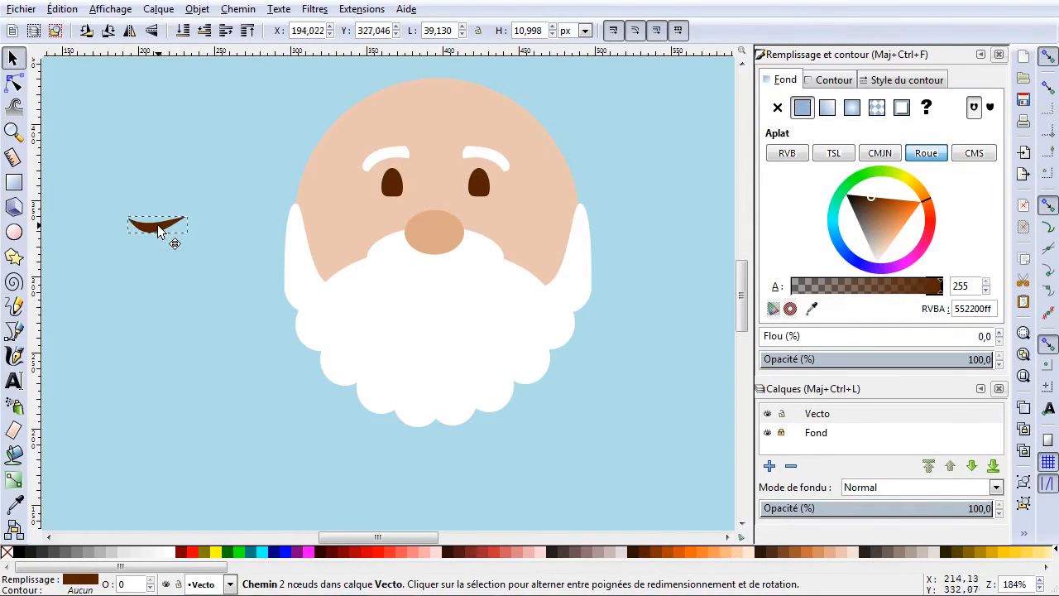
Draw a small closed triangle on the background below the smile and fill it with the smile's dark brown using the colour picker.
left_click(14, 333)
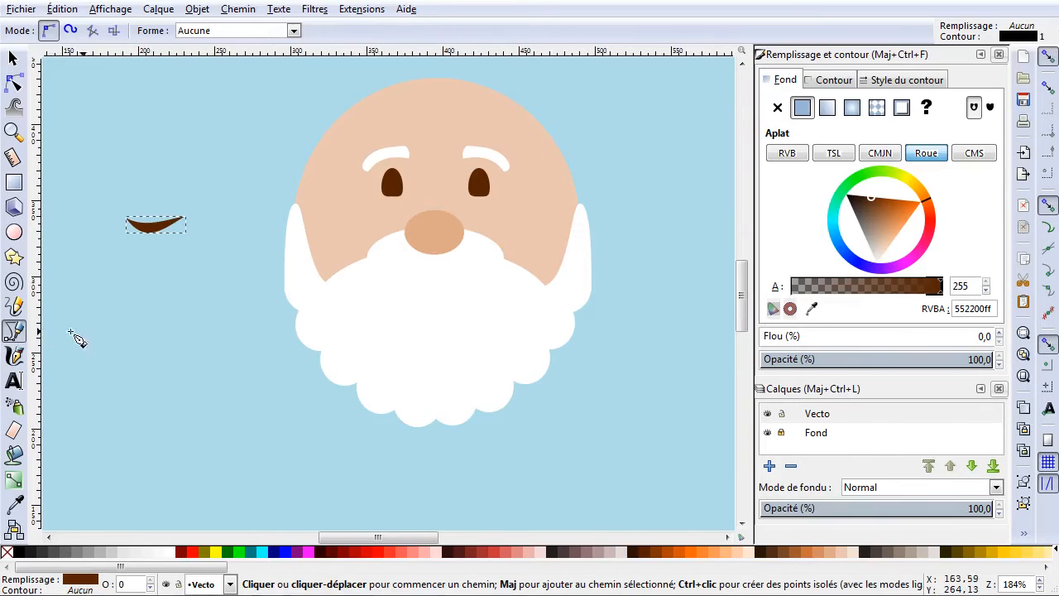
left_click(161, 312)
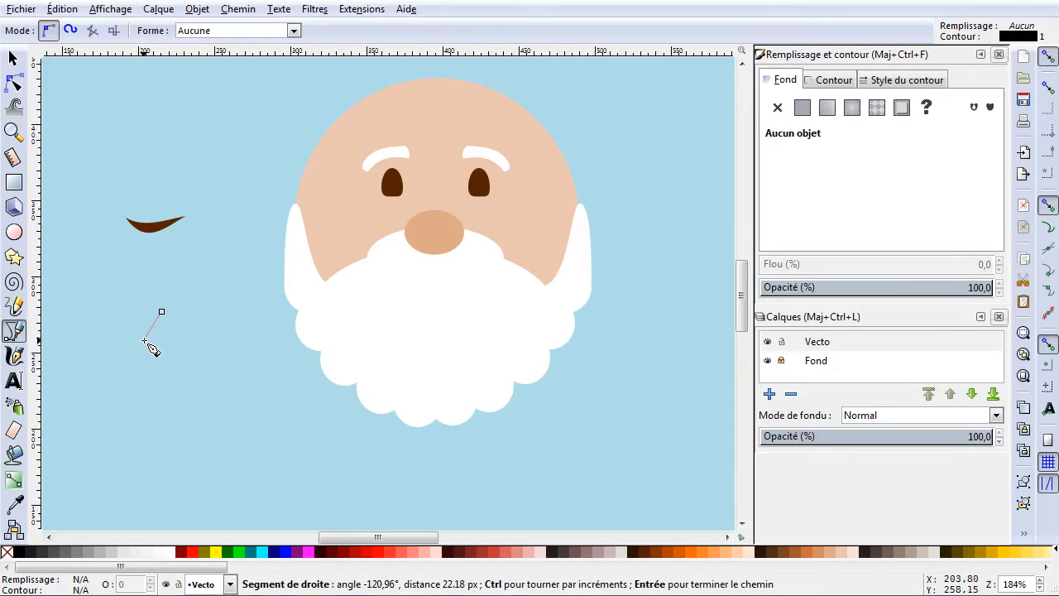
left_click(146, 333)
left_click(175, 326)
left_click(162, 313)
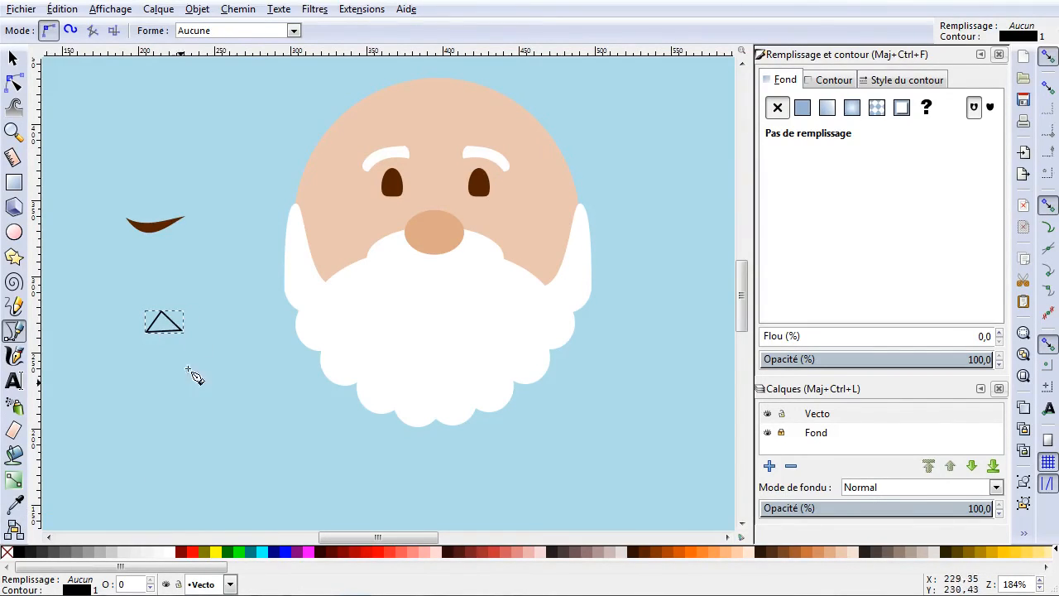
left_click(14, 504)
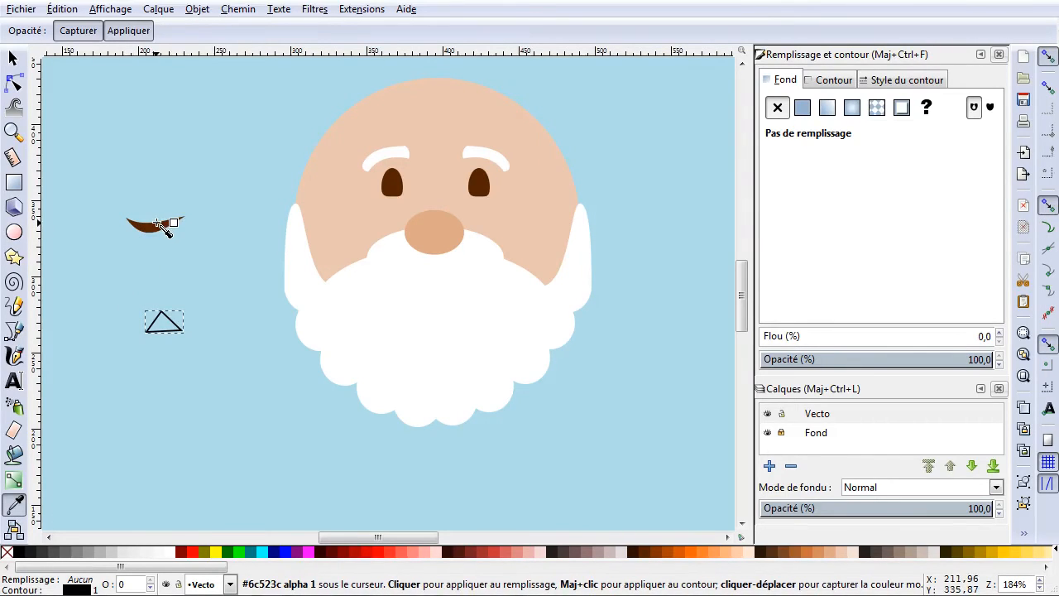
left_click(157, 227)
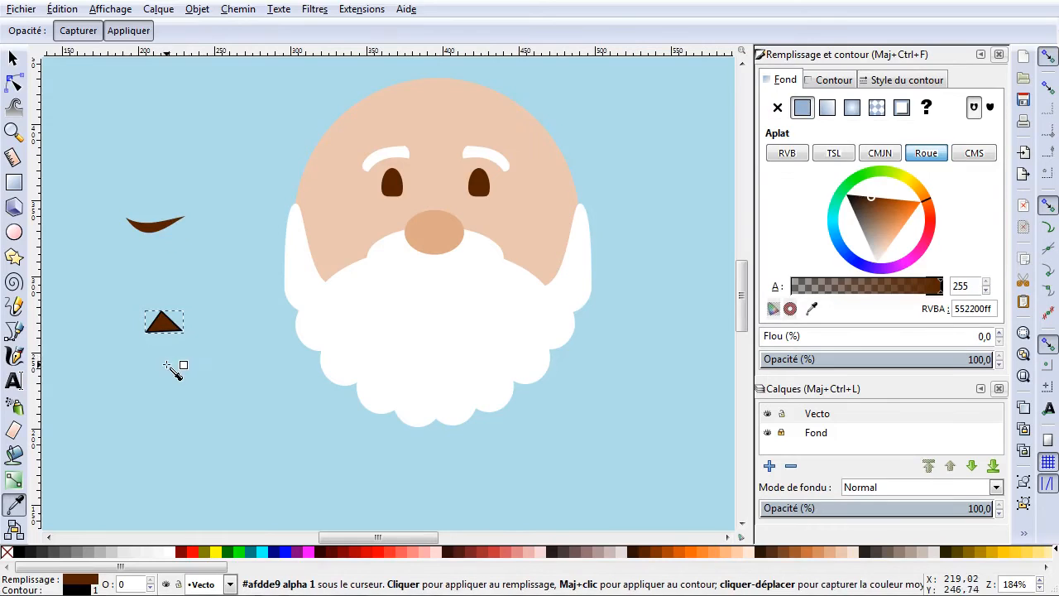
Remove the brown triangle's outline and curve its edges, bowing the base downward and the right side inward, to form a small mouth.
left_click(12, 58)
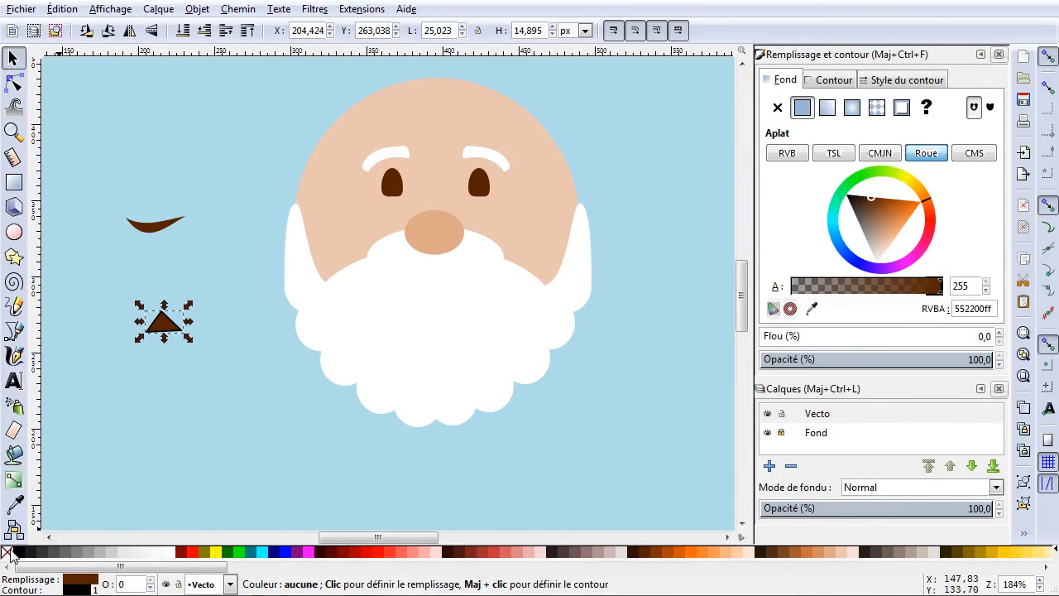
right_click(10, 555)
left_click(41, 574)
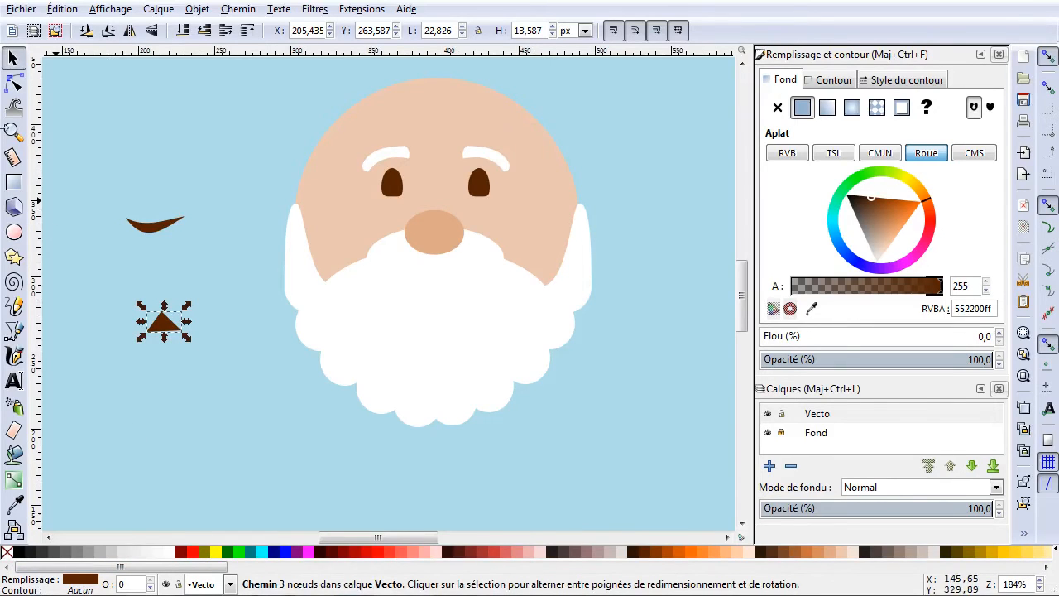
left_click(13, 83)
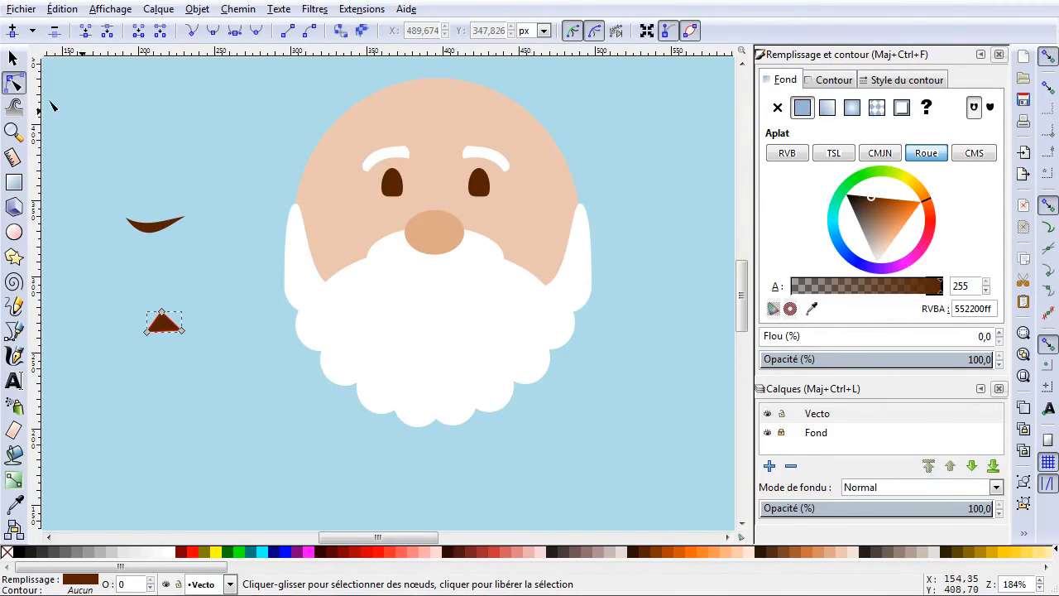
left_click_drag(178, 348, 175, 354)
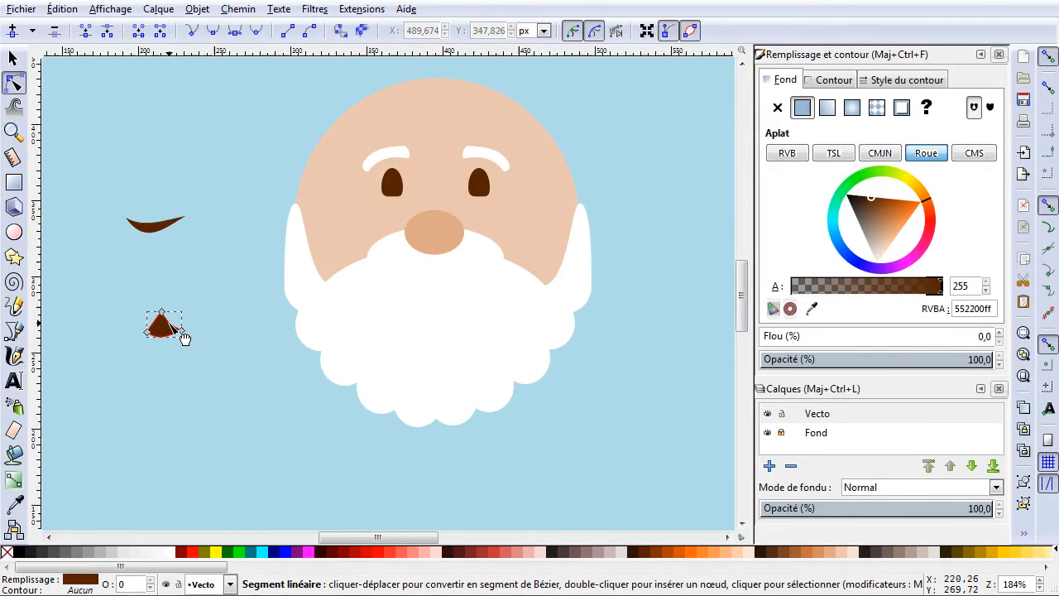
left_click_drag(172, 339, 174, 341)
Move the curved triangular mouth onto the beard just below the nose and nudge its left corner node outward.
left_click(13, 58)
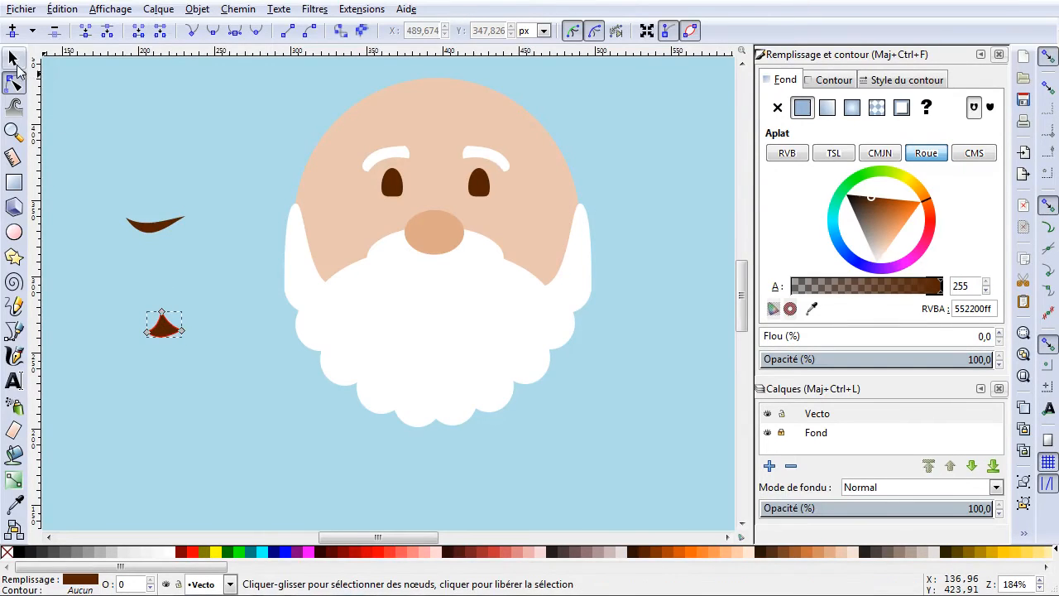
left_click(179, 324)
left_click_drag(166, 328, 442, 283)
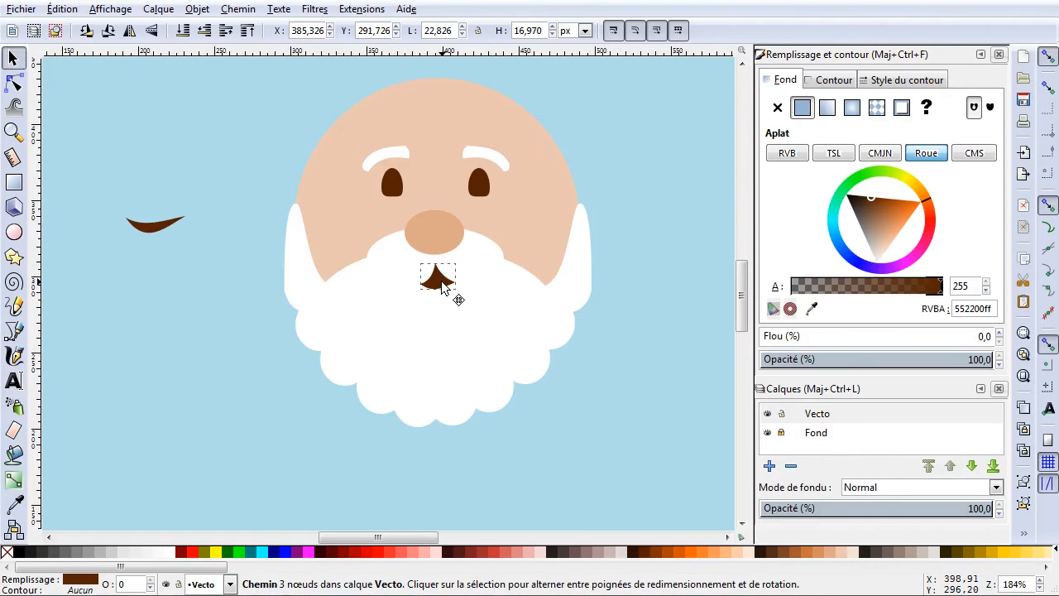
left_click(14, 83)
left_click_drag(420, 283, 423, 284)
left_click(224, 397)
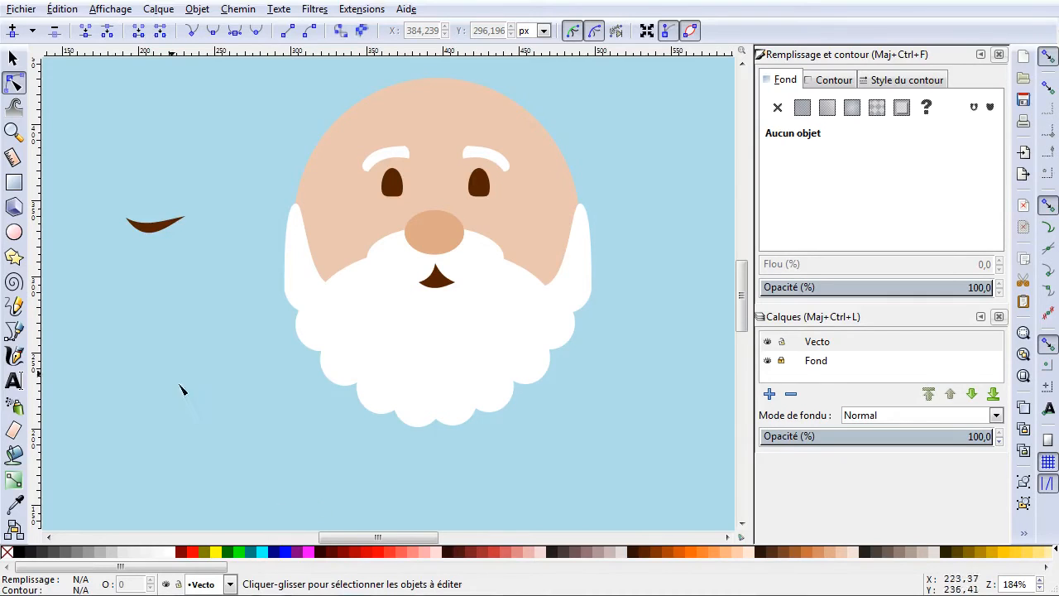
Move the smile farther from the face to about X 164, Y 318 px.
left_click(14, 58)
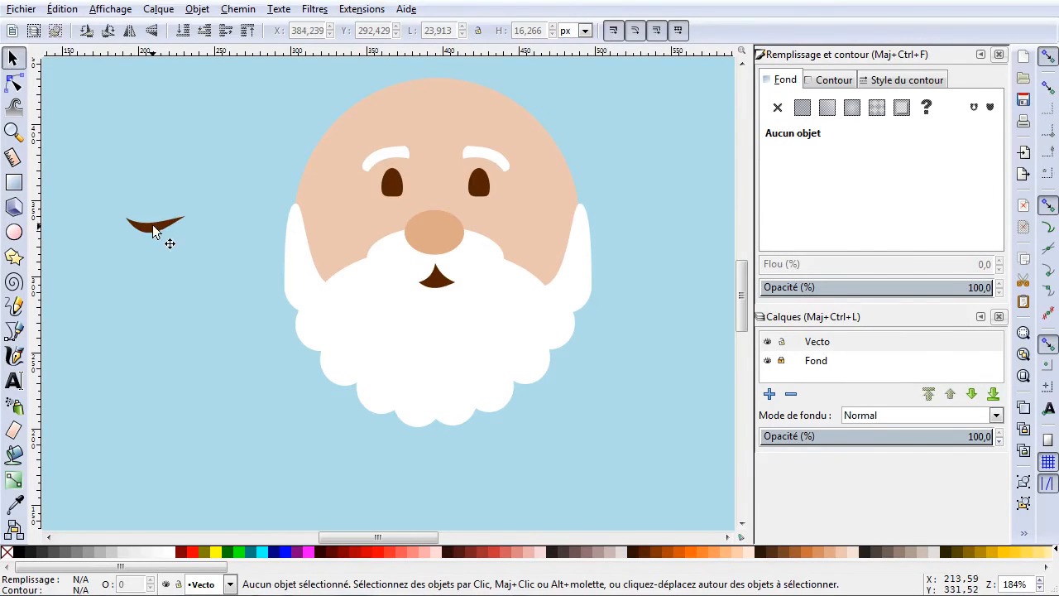
left_click(157, 236)
left_click_drag(155, 232, 114, 248)
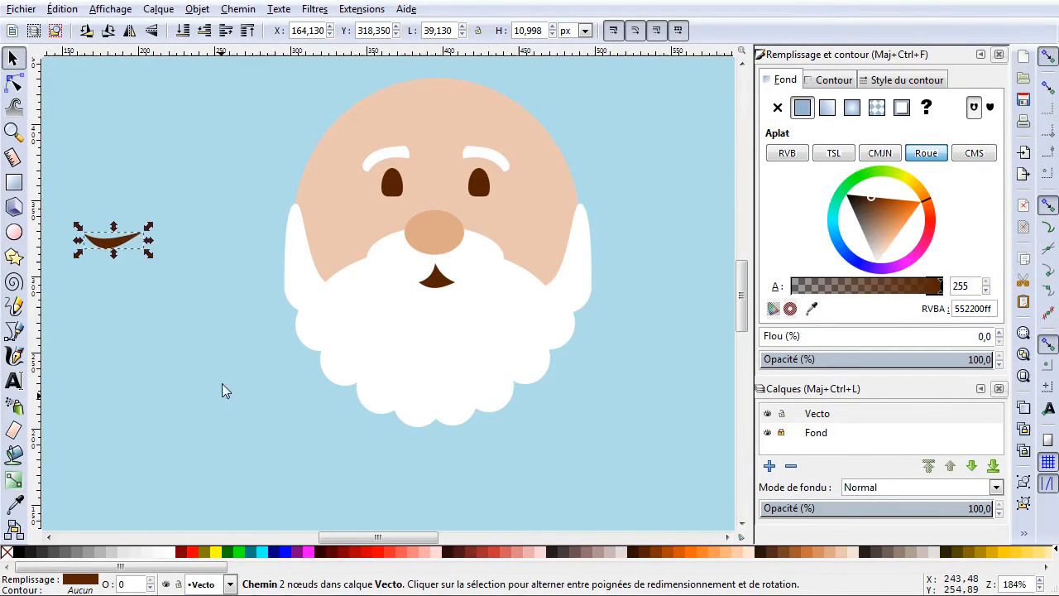
left_click(177, 412)
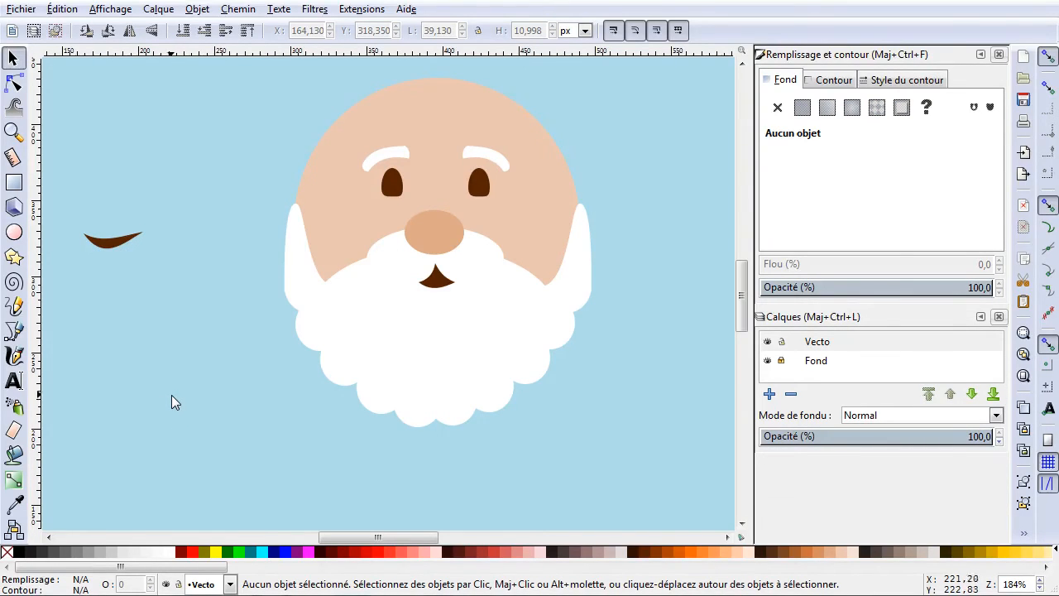
Draw a small dark brown ellipse about 7.6 × 8.7 px on the background between the smile and the head.
left_click(14, 233)
left_click_drag(186, 293, 197, 306)
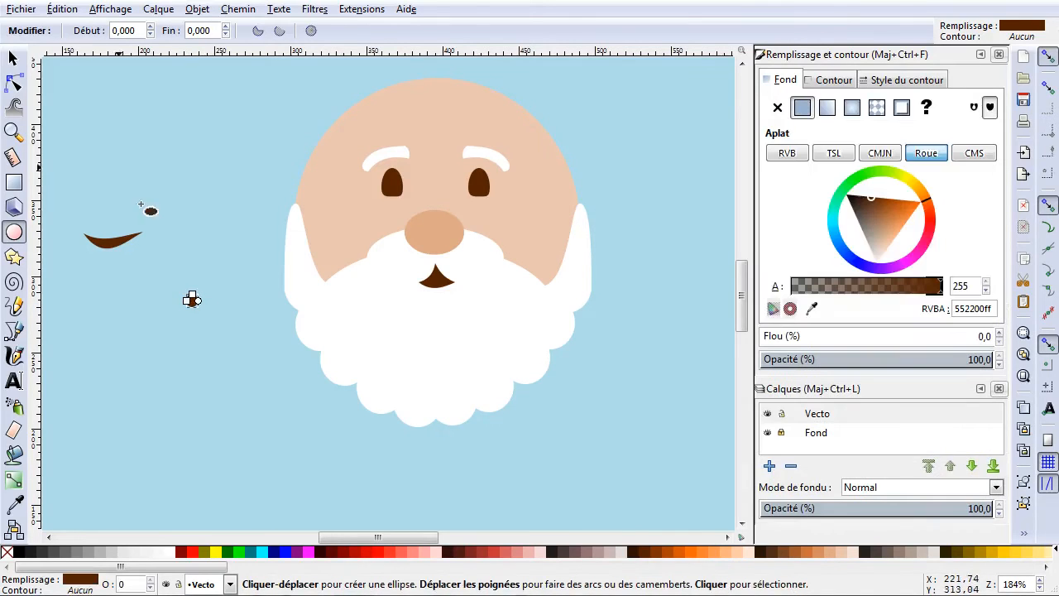
left_click(14, 58)
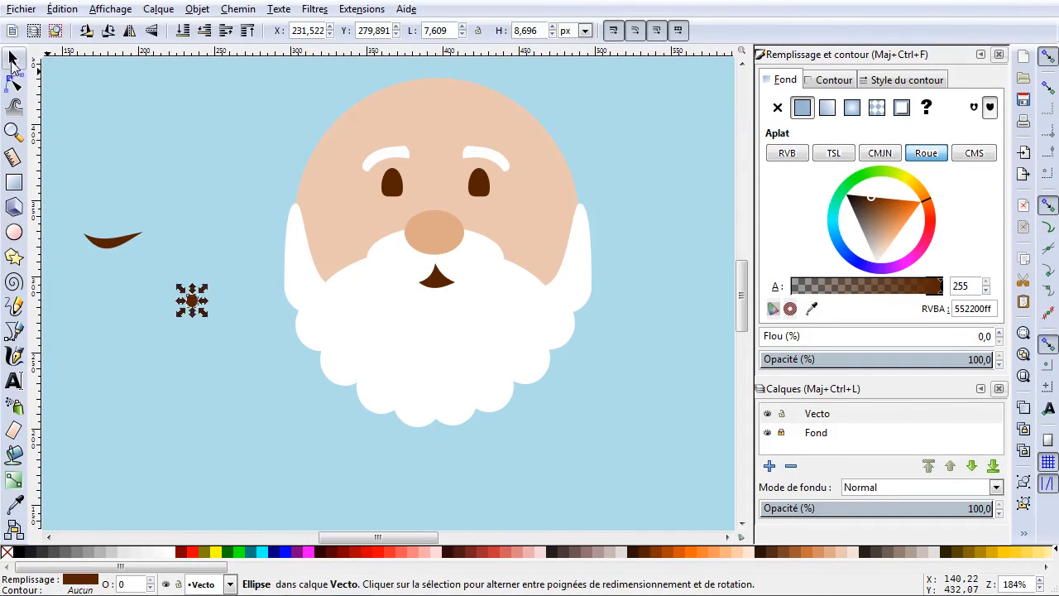
Replace the triangular mouth on the beard with the ellipse, enlarged to about 18.5 × 16.8 px, setting the triangle aside below the smile.
left_click_drag(438, 276, 112, 325)
left_click_drag(201, 300, 436, 286)
left_click(436, 289)
left_click(177, 374)
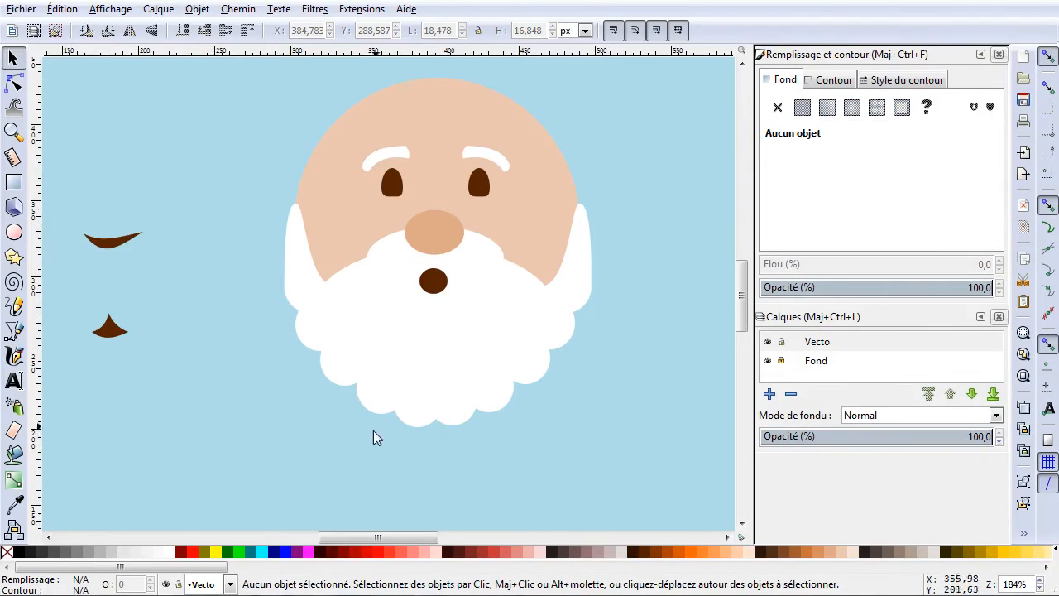
Move the round mouth off the face to just below the smile and put the triangular mouth back below the nose.
left_click_drag(430, 288, 113, 283)
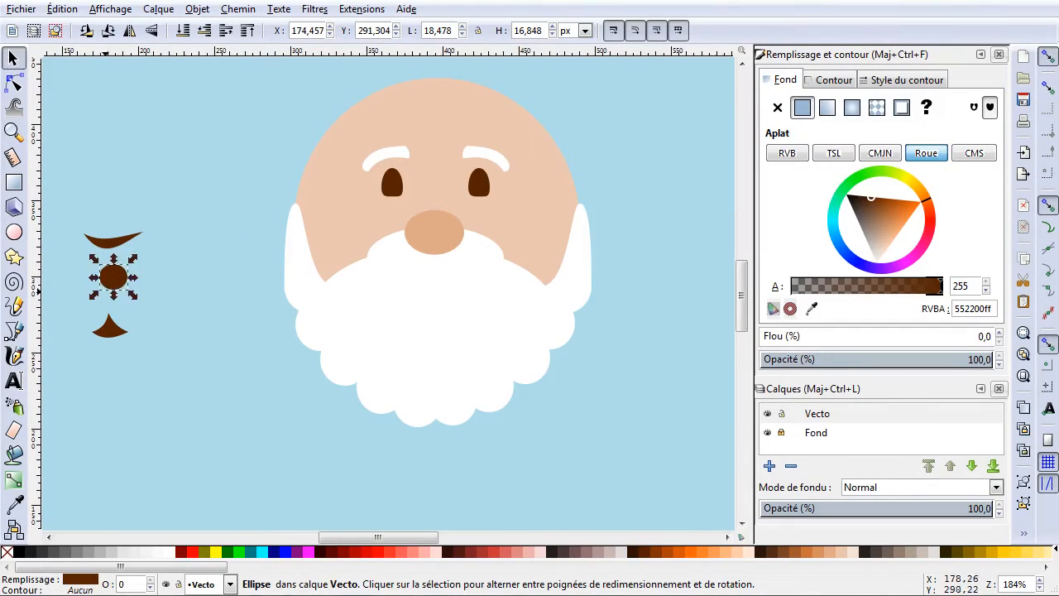
left_click(115, 335)
left_click_drag(115, 335, 447, 283)
left_click(445, 281)
left_click(202, 396)
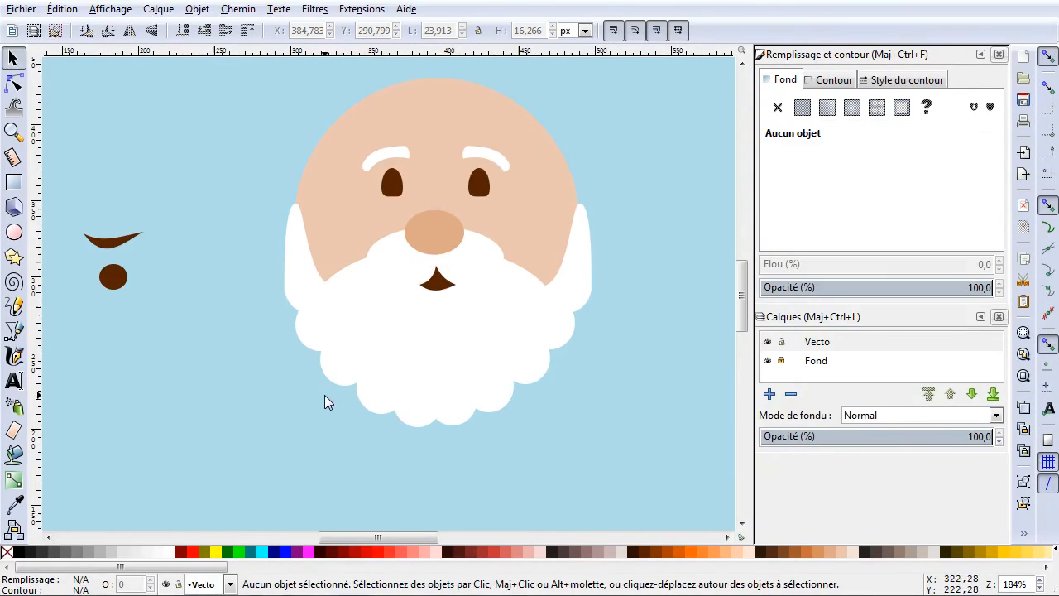
Draw a closed six-node straight-edged hat outline across the eyes, with a pointed tail extending past the right side of the head.
scroll(331, 397, "up", 1)
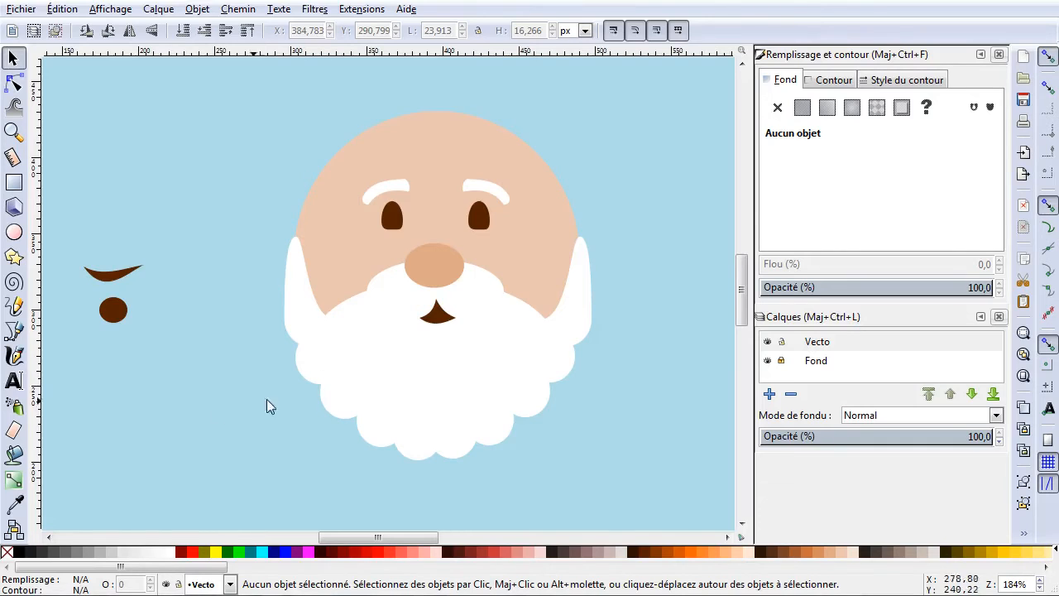
left_click(14, 331)
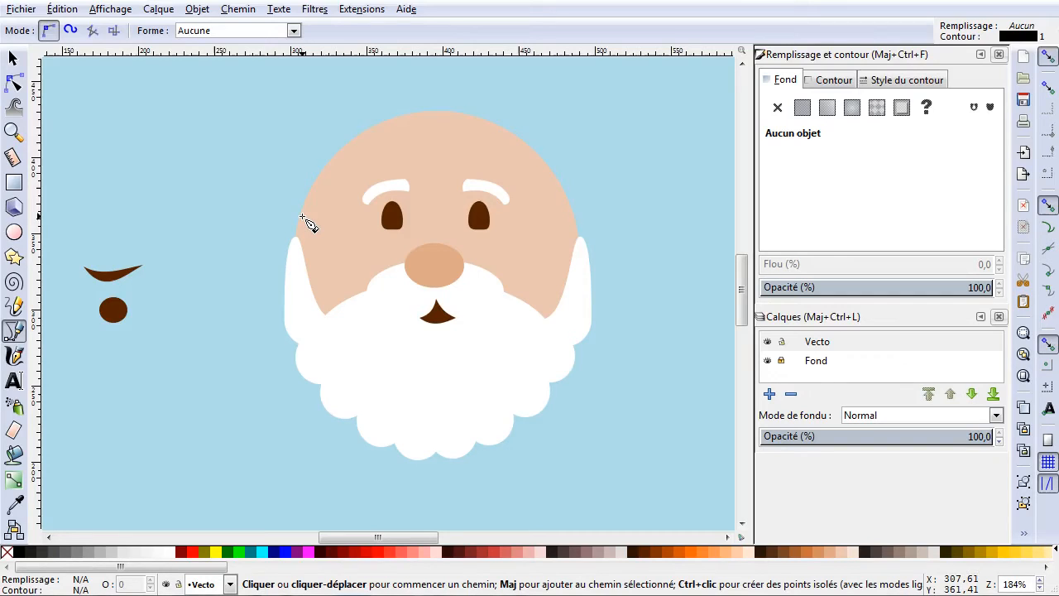
left_click(301, 216)
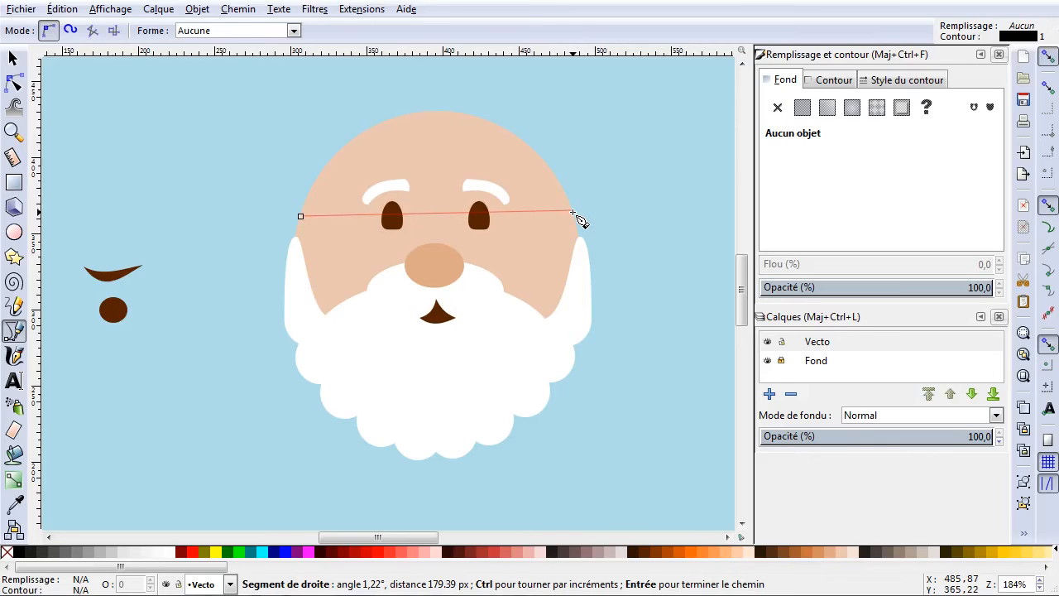
left_click(573, 213)
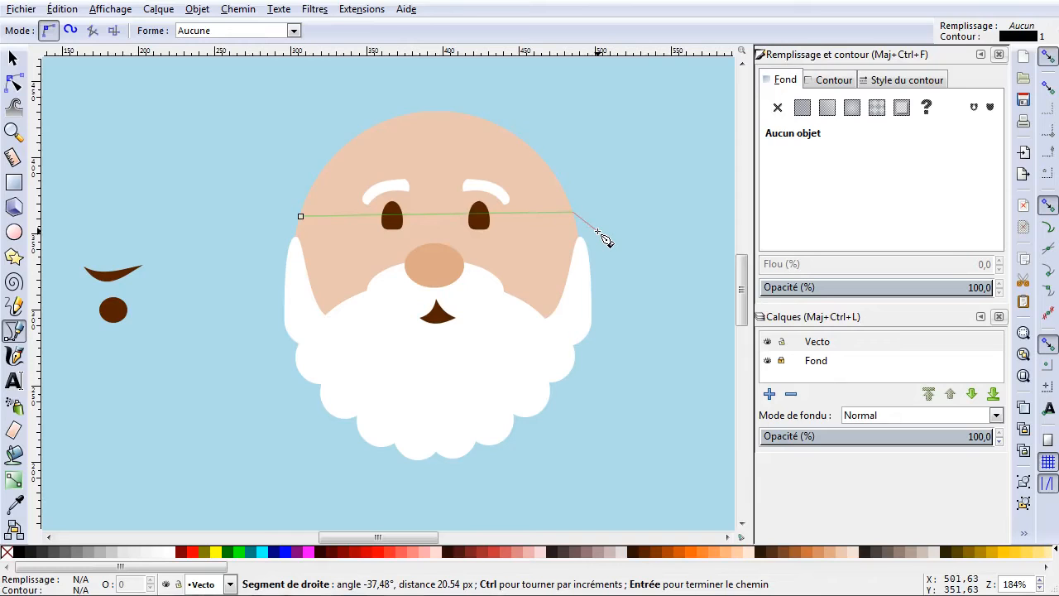
left_click(598, 231)
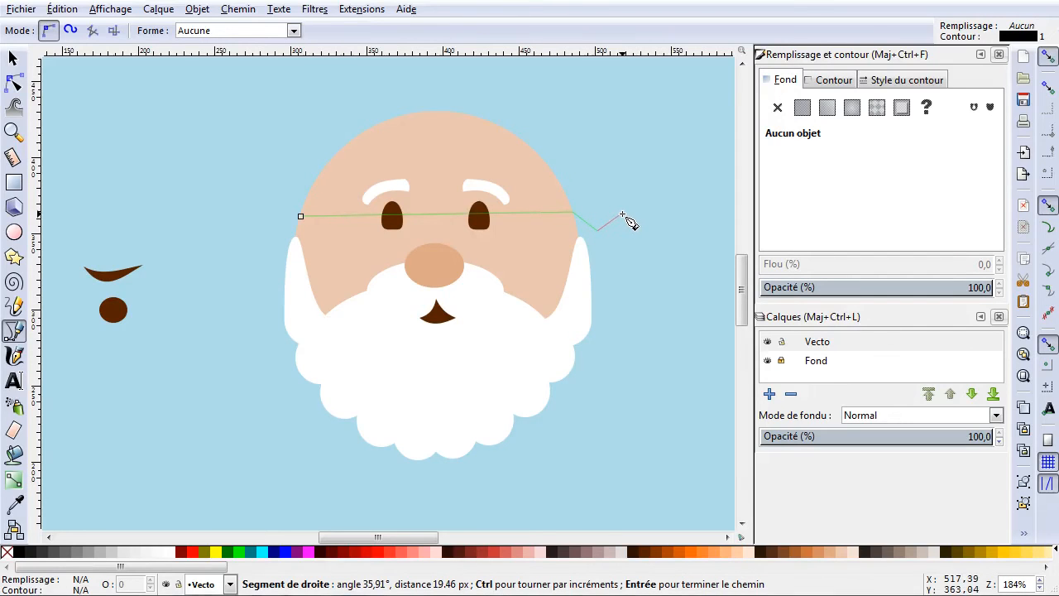
left_click(622, 216)
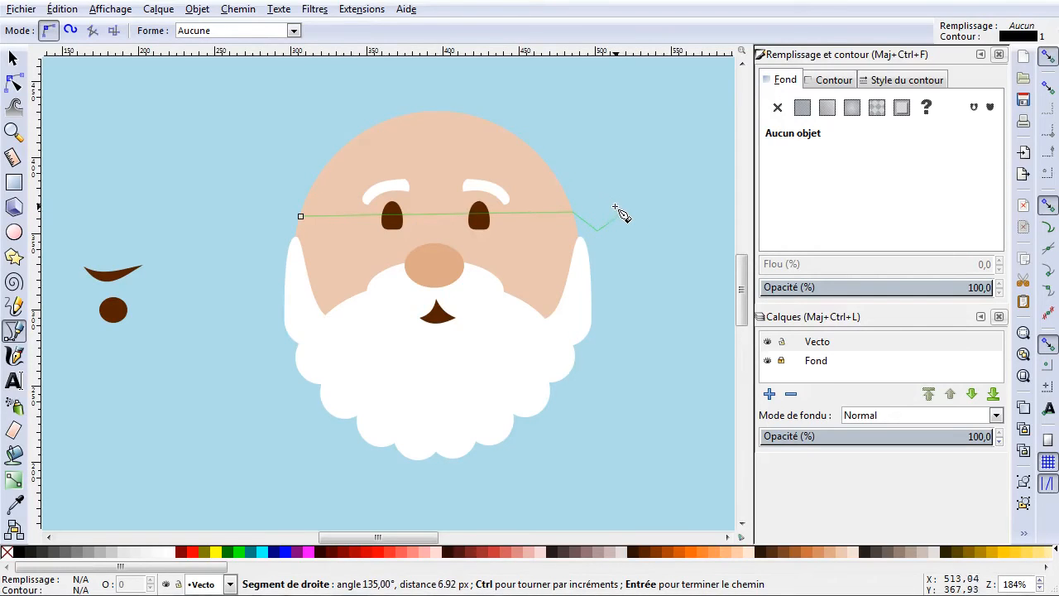
left_click(617, 206)
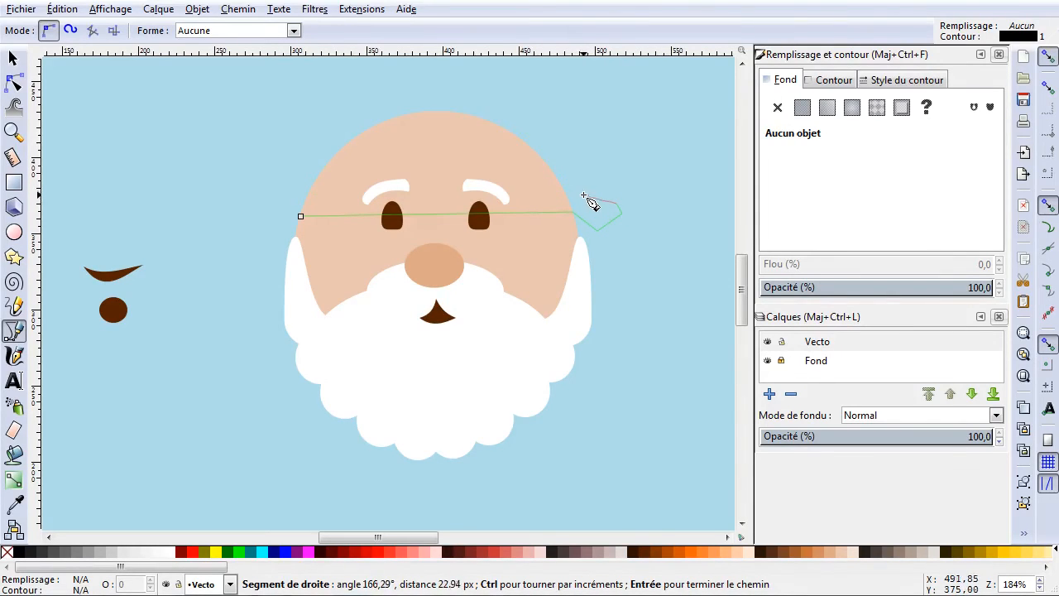
left_click(587, 197)
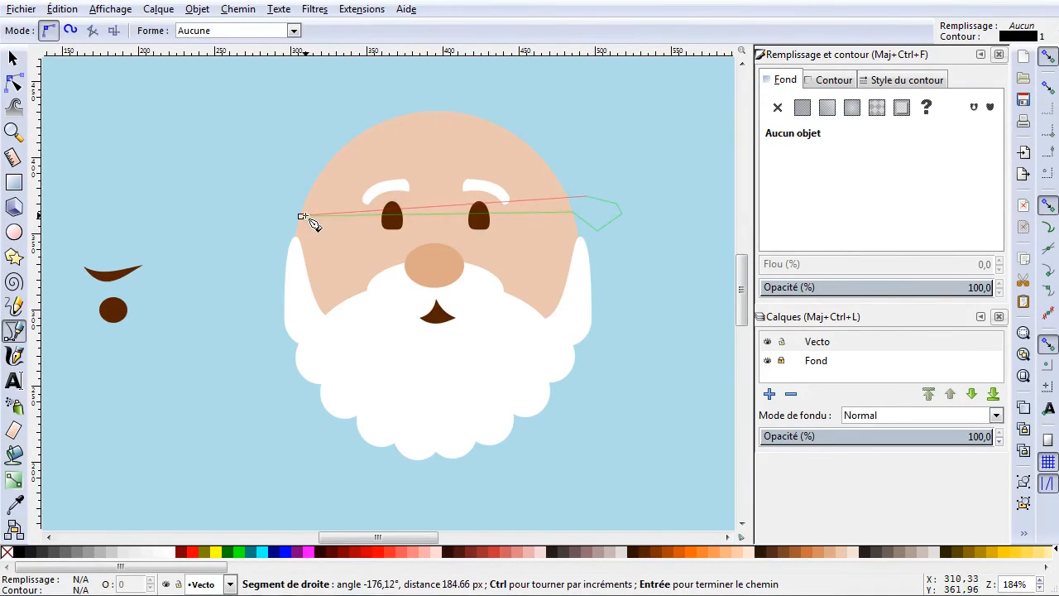
left_click(301, 217)
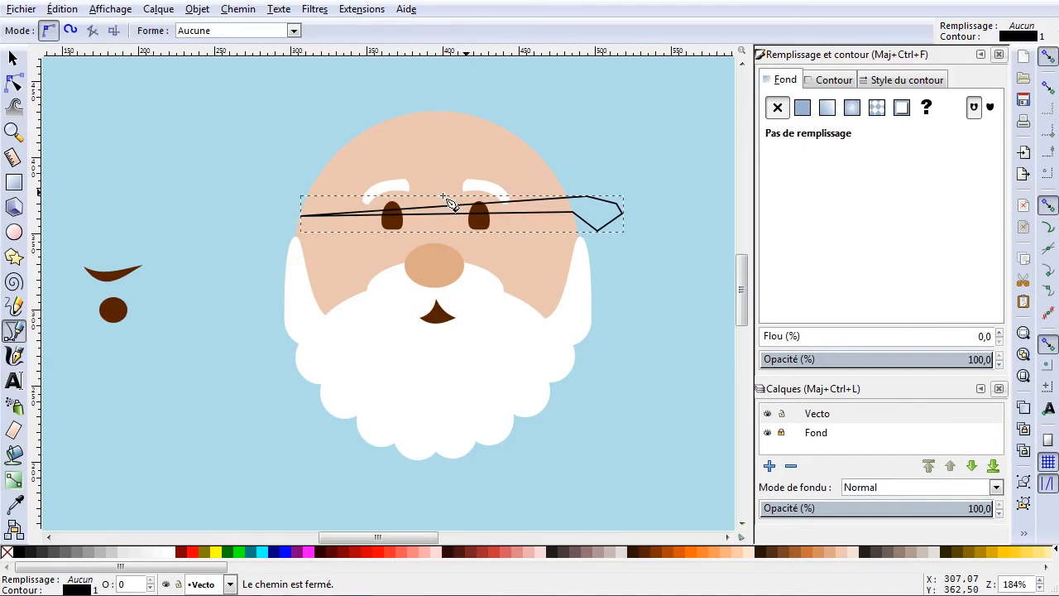
Curve the hat outline so its upper edge arches over the head, its tail is rounded and its lower edge crosses the forehead.
left_click(14, 83)
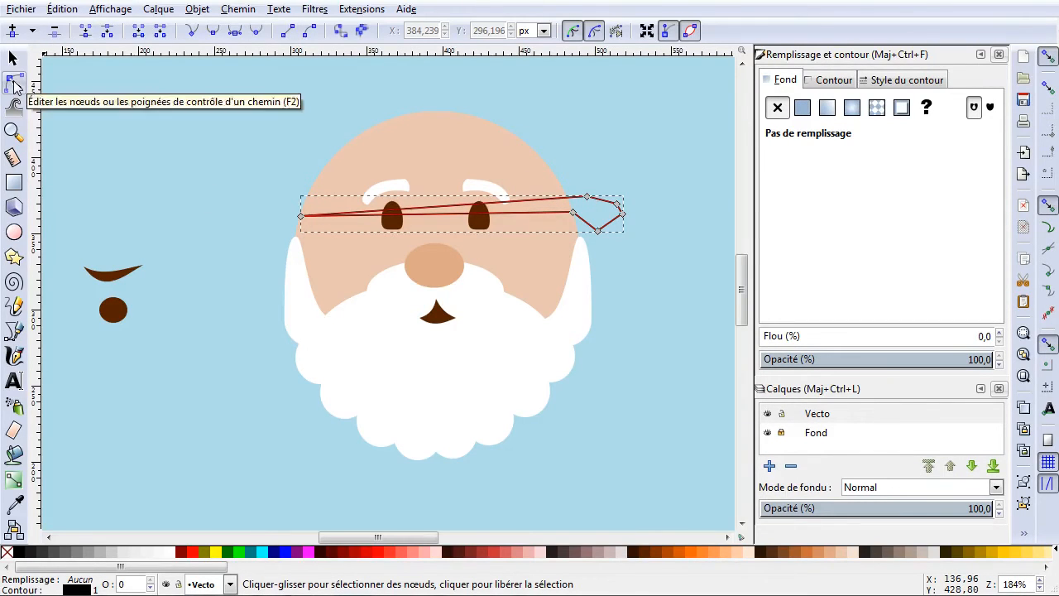
left_click_drag(529, 205, 473, 119)
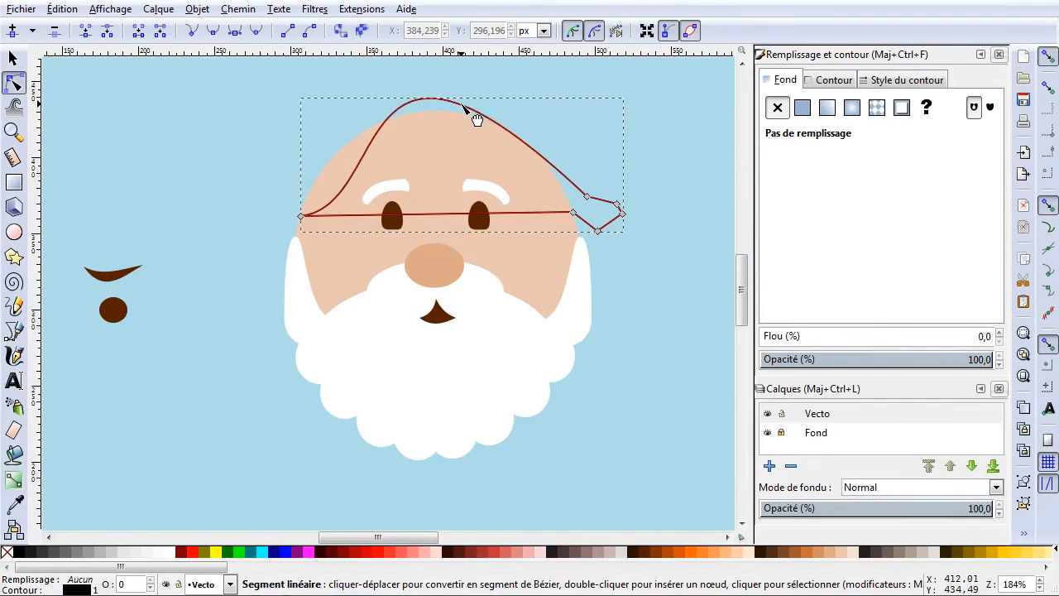
left_click_drag(342, 190, 315, 204)
mouse_move(499, 135)
left_mouse_down()
mouse_move(519, 118)
mouse_move(503, 119)
mouse_move(518, 130)
left_mouse_up()
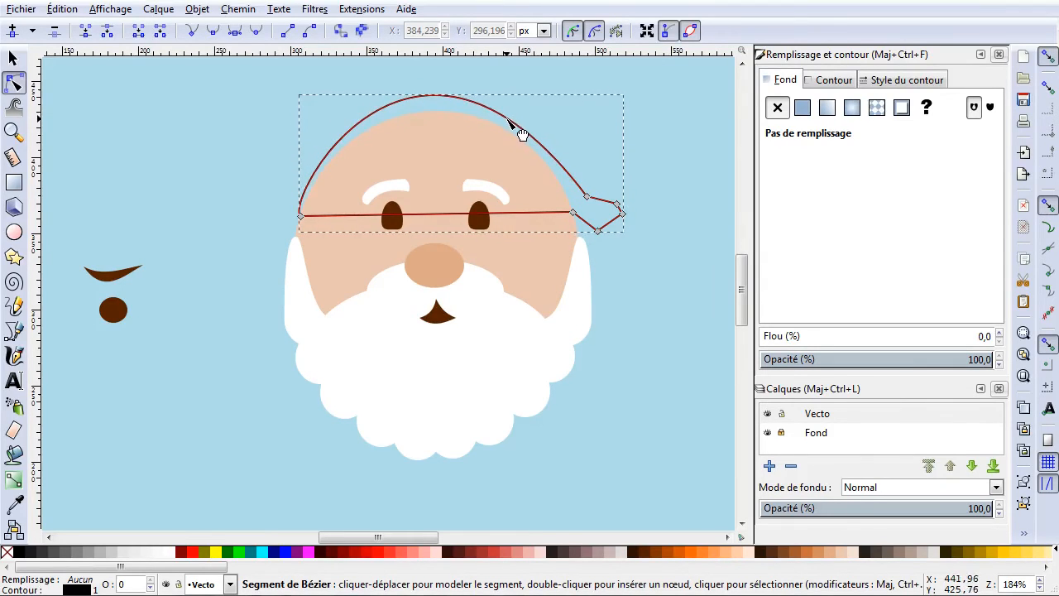
left_click_drag(616, 217, 599, 242)
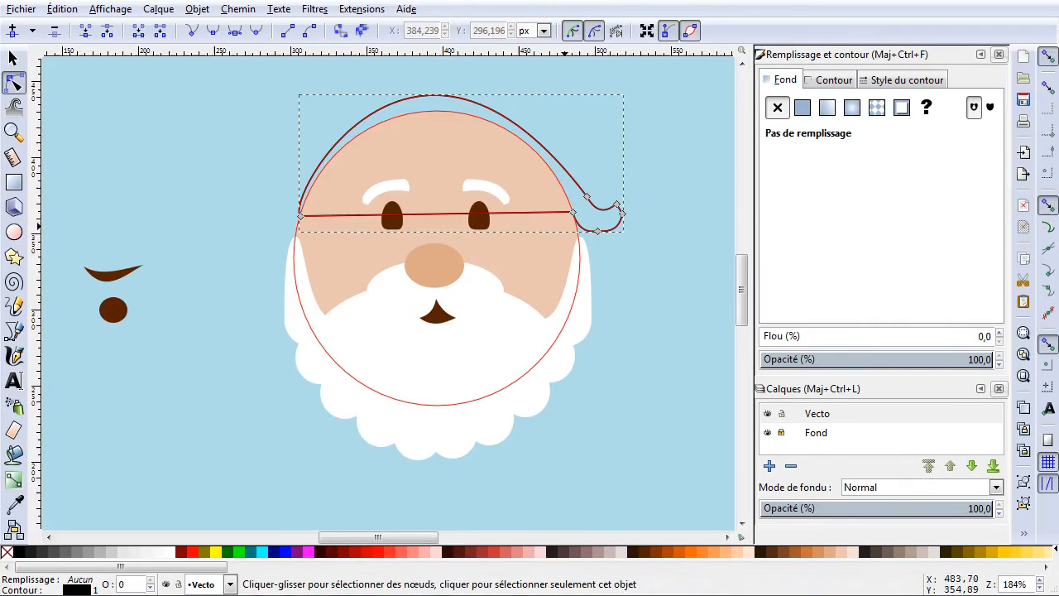
left_click_drag(441, 215, 439, 160)
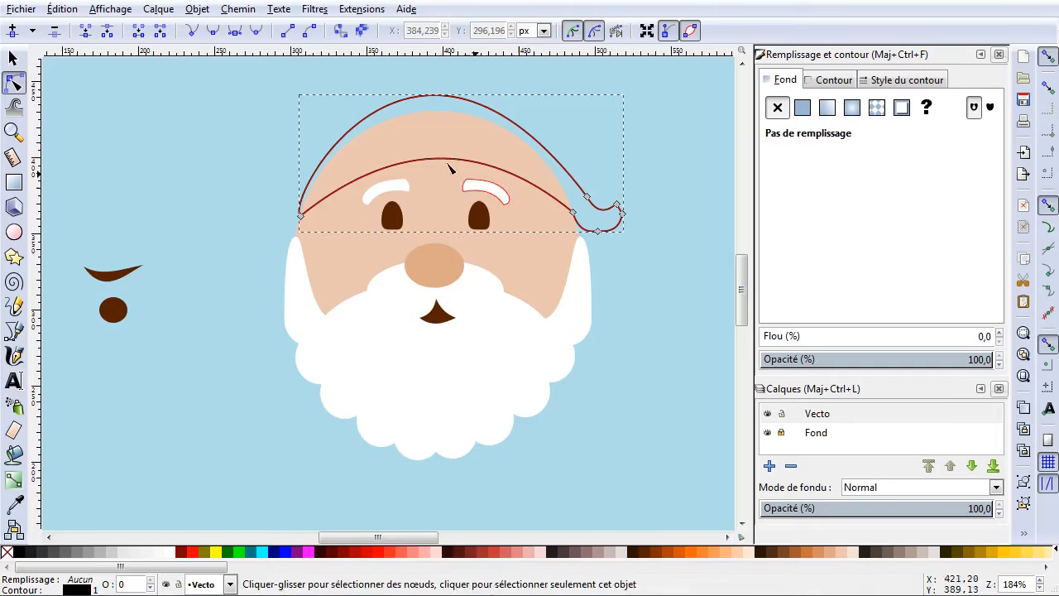
Lengthen the hat's tail to about X 529, Y 365 px, move its upper bend node to about X 498, Y 377 px and smooth the crown.
left_click(677, 257)
left_click(589, 201)
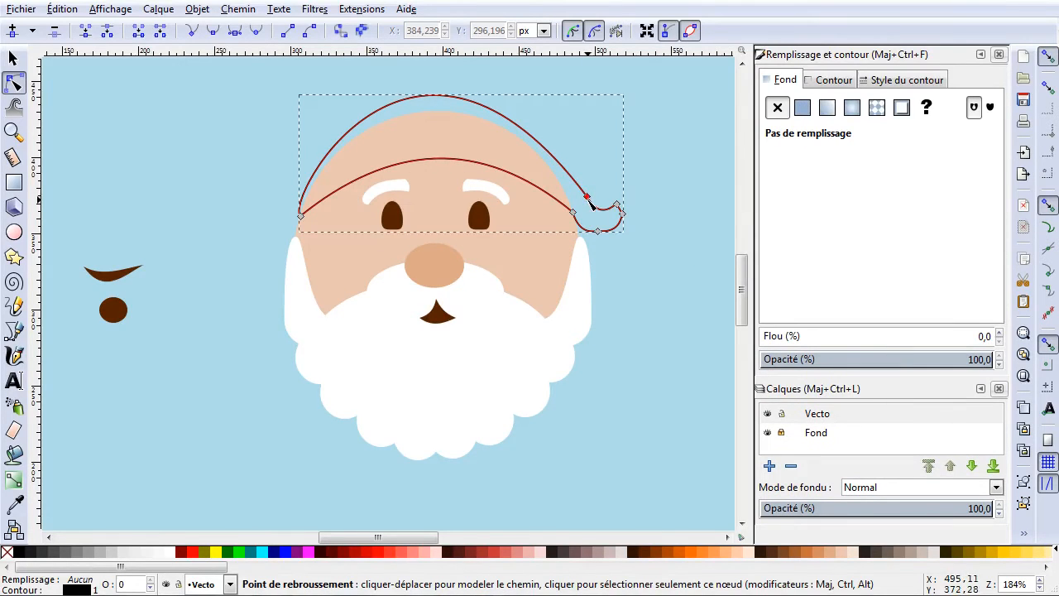
left_click_drag(589, 201, 588, 188)
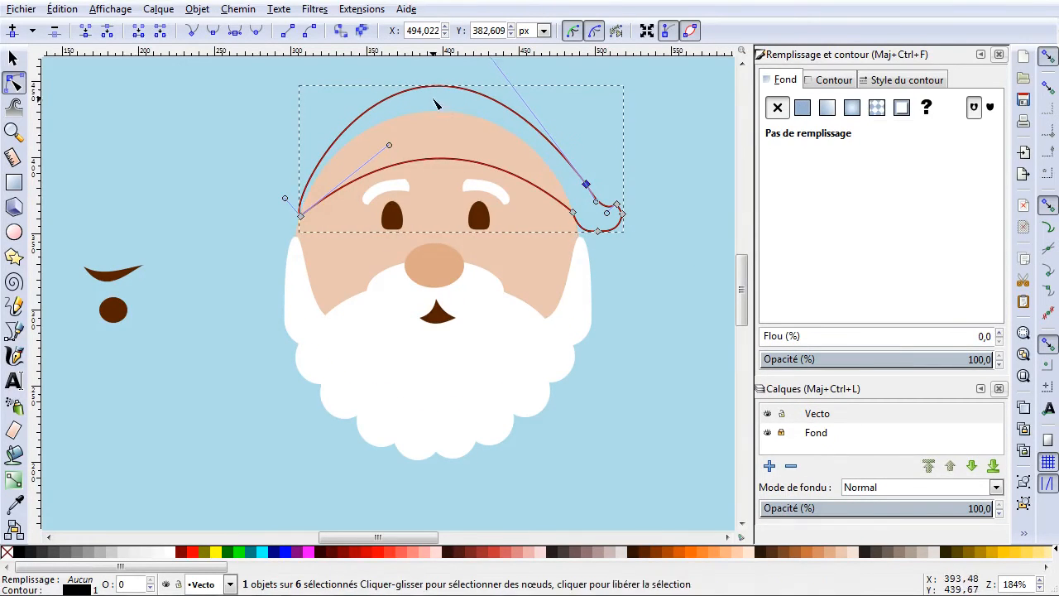
left_click_drag(453, 99, 447, 110)
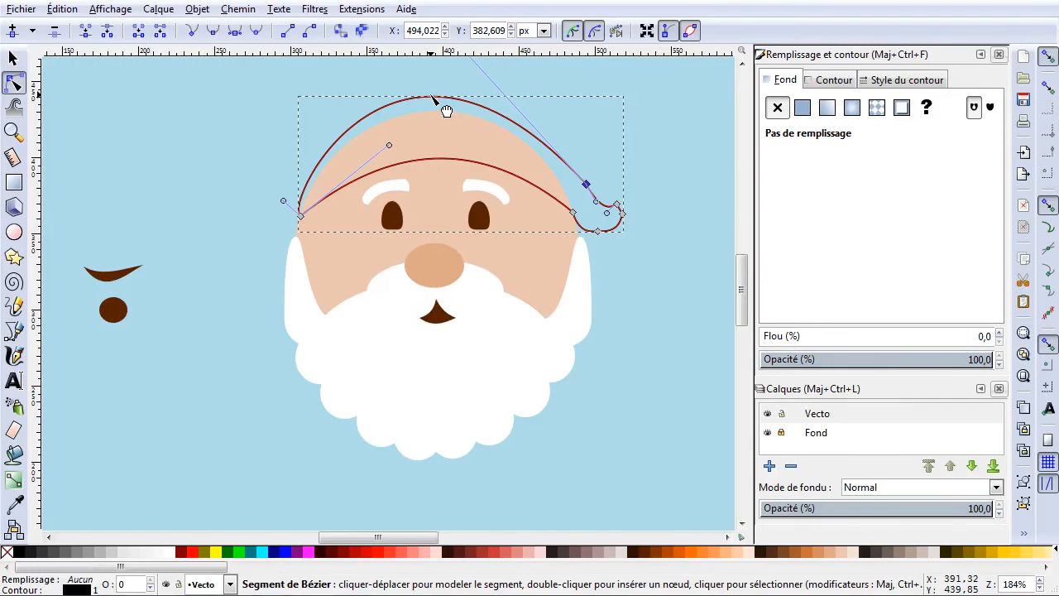
left_click_drag(617, 205, 640, 212)
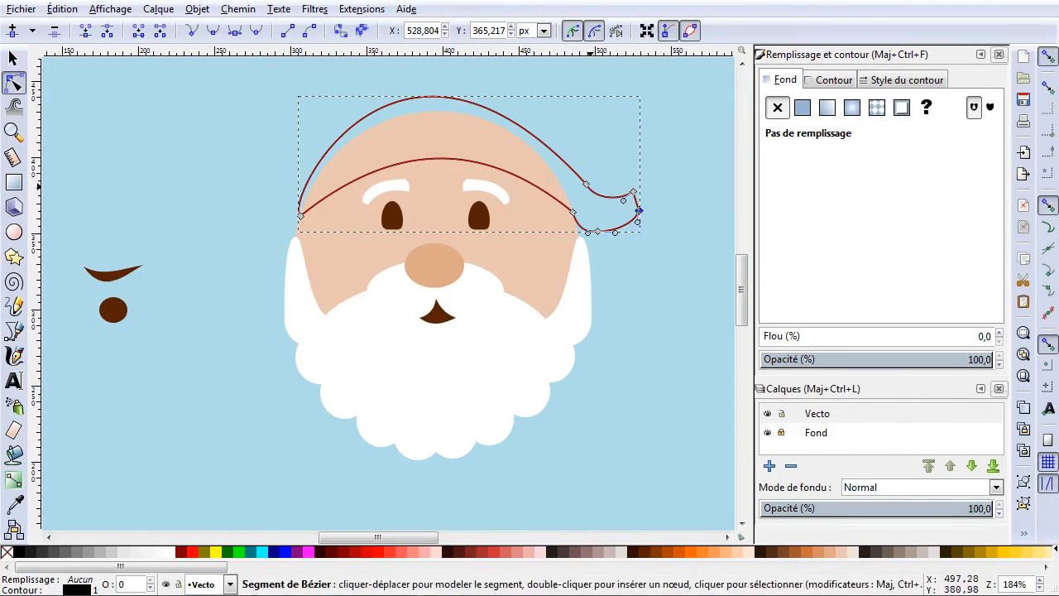
left_click_drag(588, 187, 593, 197)
left_click_drag(513, 129, 511, 122)
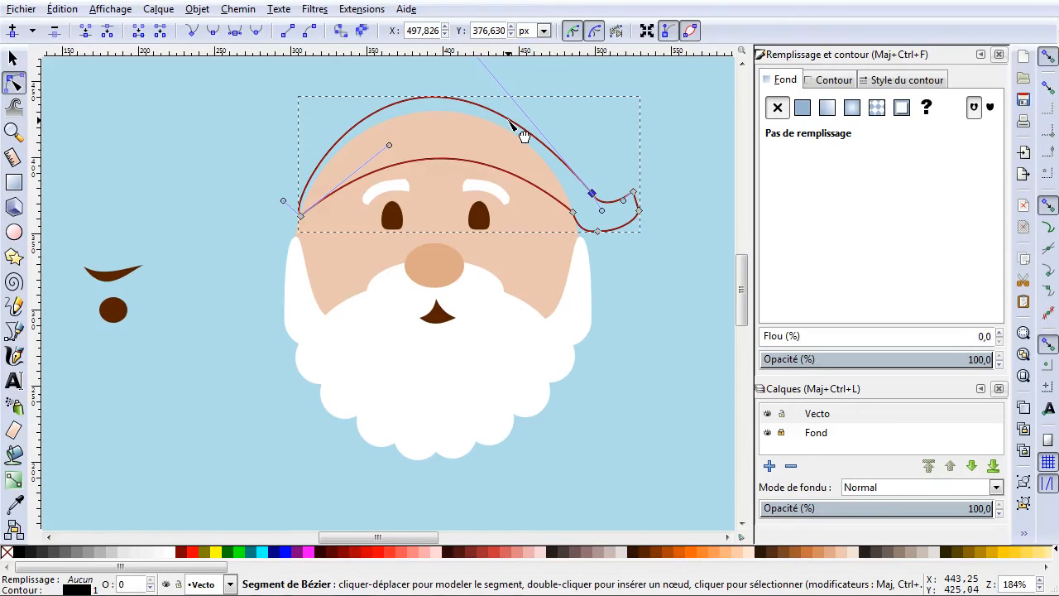
left_click(215, 248)
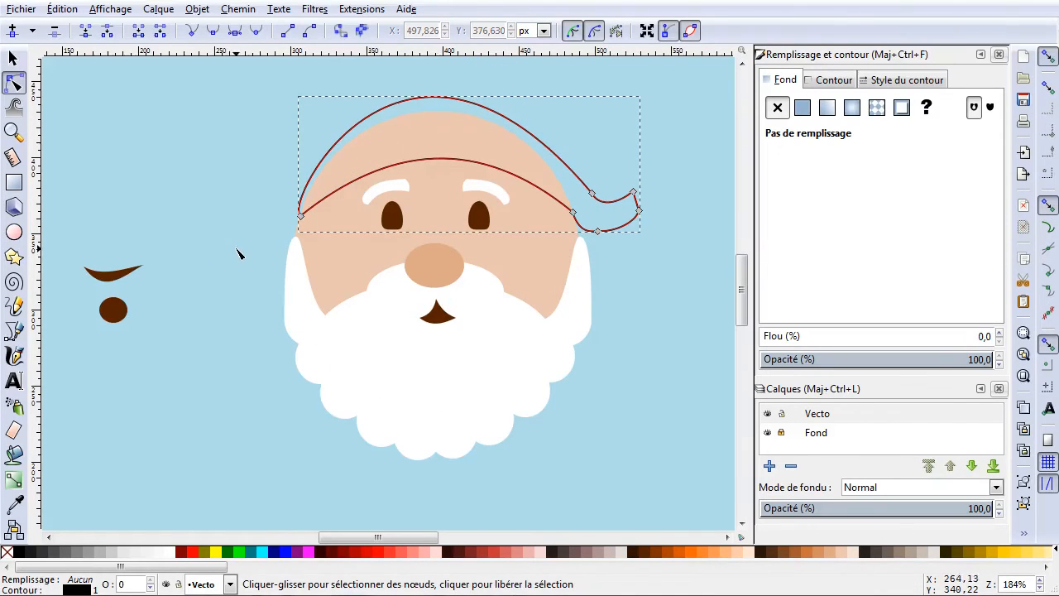
Fill the hat shape with red d40000 and remove its outline stroke.
left_click(366, 552)
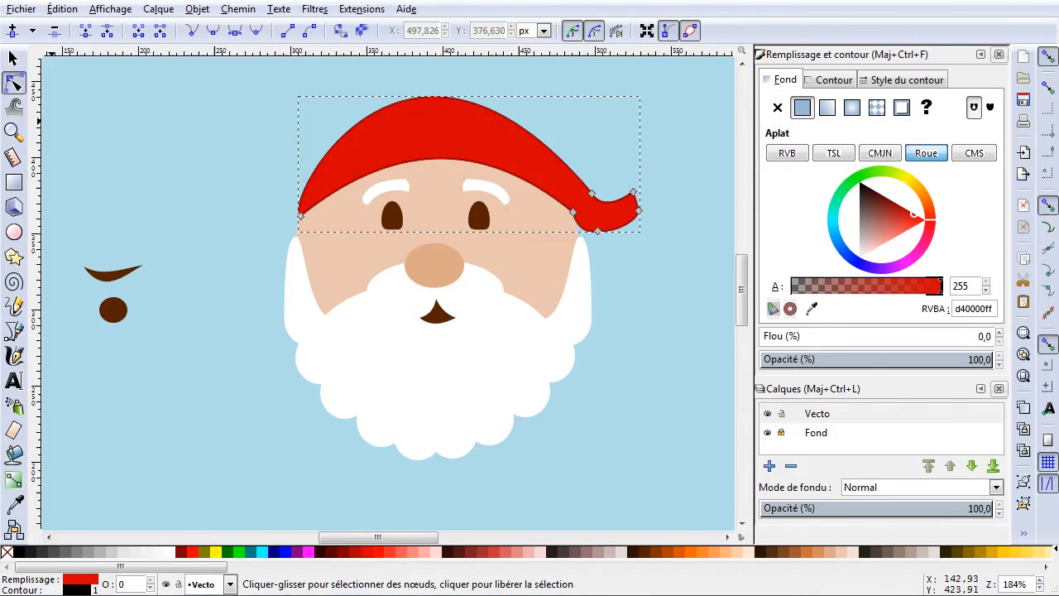
left_click(13, 58)
left_click(172, 145)
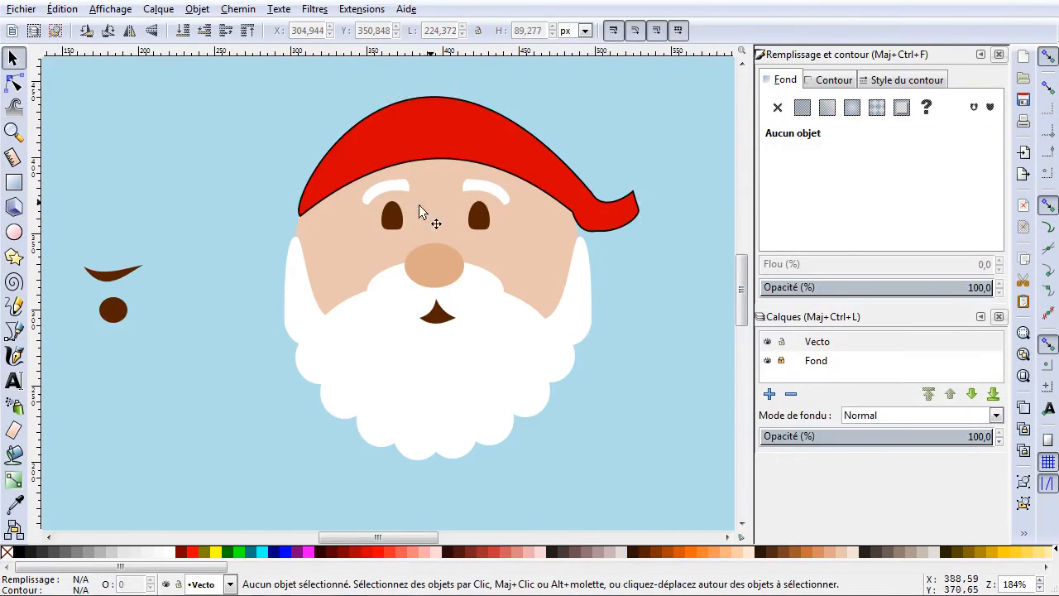
left_click(456, 127)
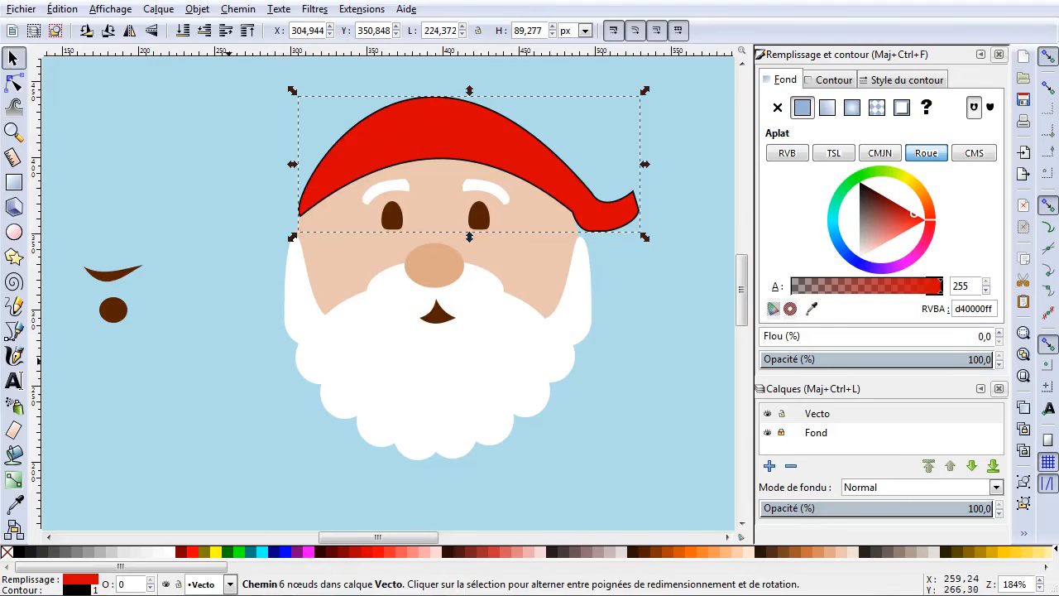
right_click(6, 554)
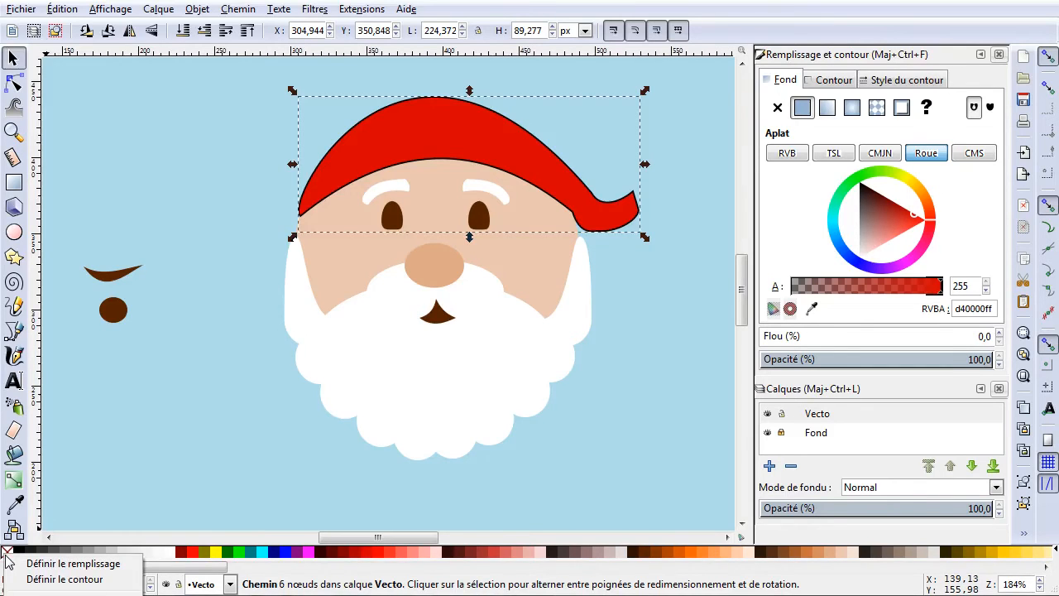
left_click(38, 580)
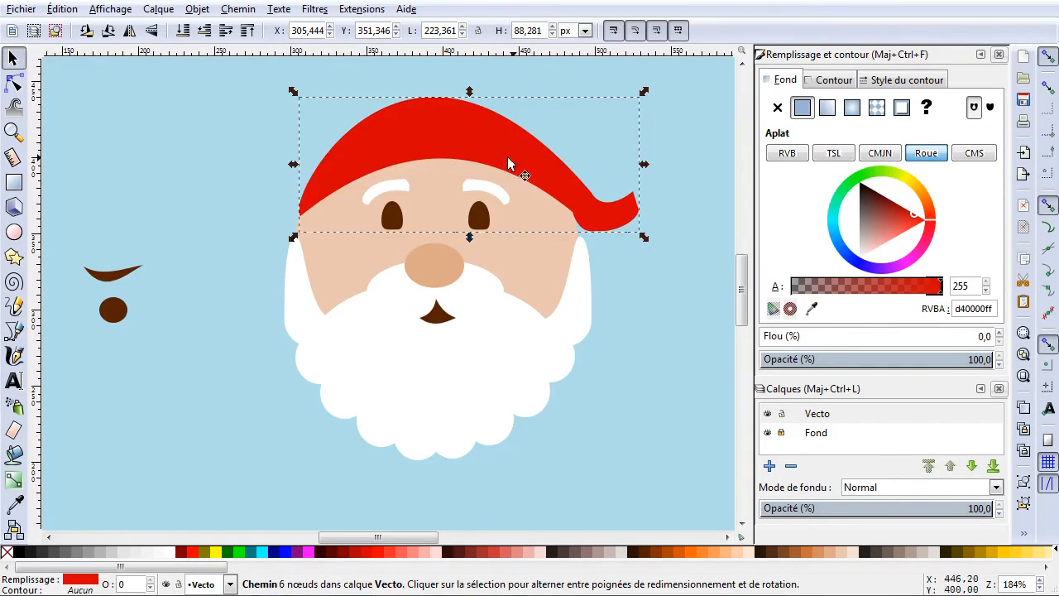
left_click(657, 384)
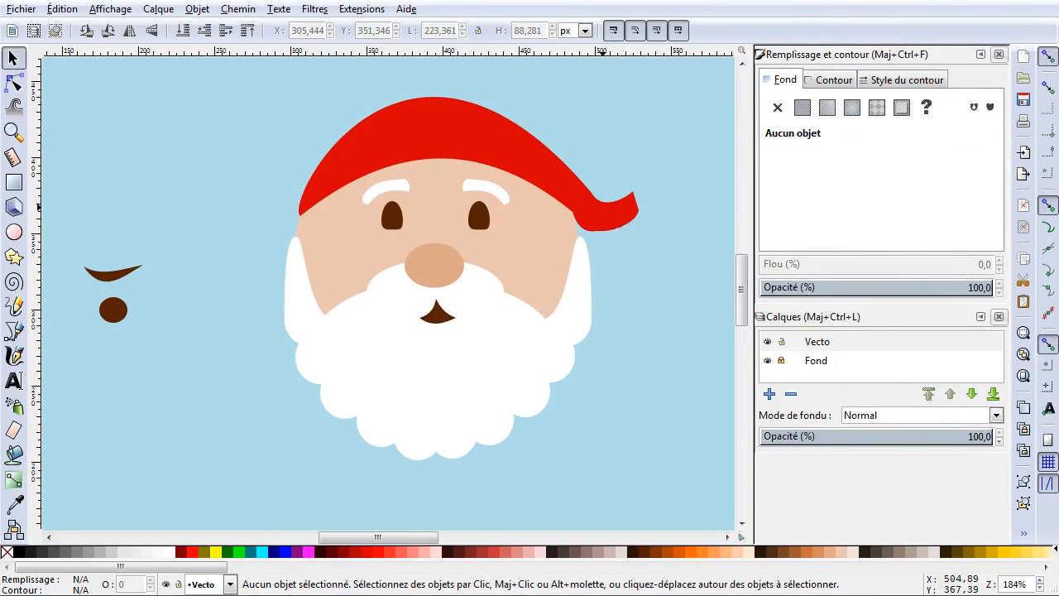
Move the upper bend node of the hat's tail to about X 501, Y 378 px and reshape the crown into a fuller, rounder arch.
left_click(607, 214)
left_click(14, 83)
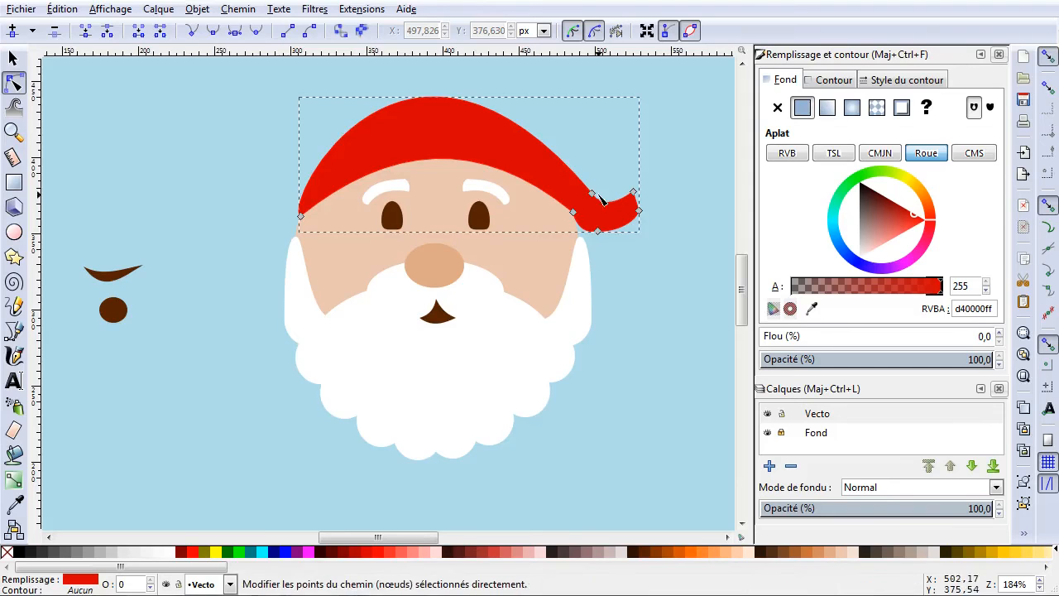
left_click_drag(593, 194, 596, 191)
left_click_drag(555, 143, 561, 140)
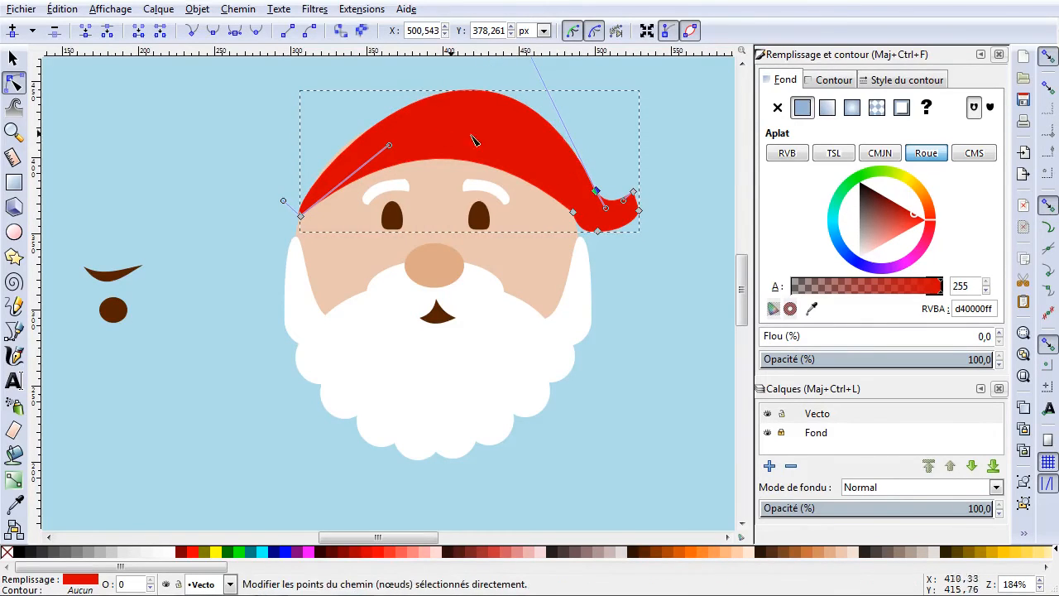
mouse_move(371, 129)
left_mouse_down()
mouse_move(348, 129)
mouse_move(374, 135)
left_mouse_up()
left_click_drag(464, 94, 463, 108)
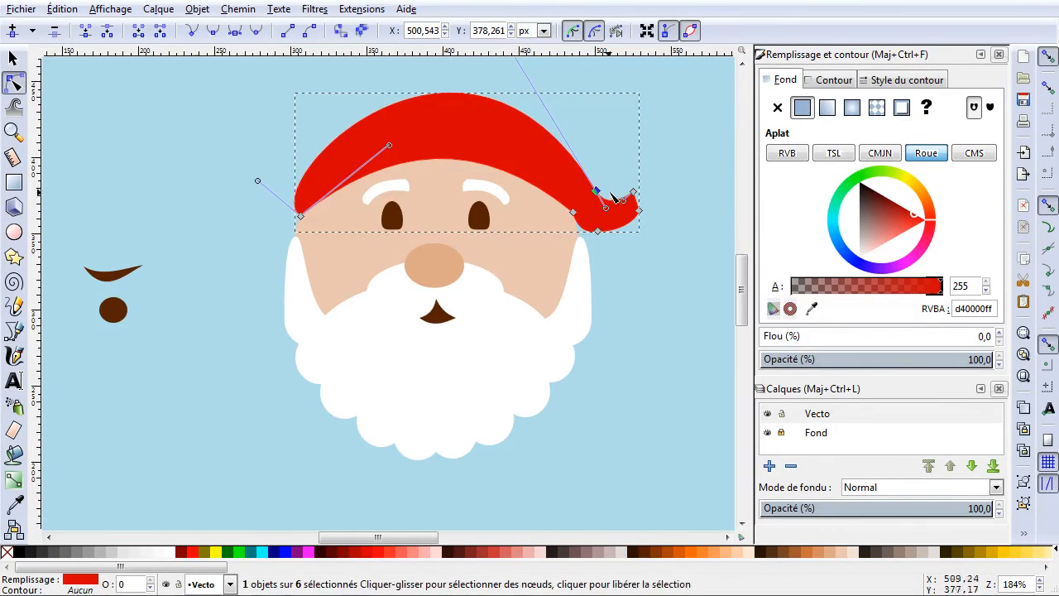
Delete the node on the underside of the hat's tail so one smooth curve forms its lower edge.
left_click_drag(600, 234, 612, 230)
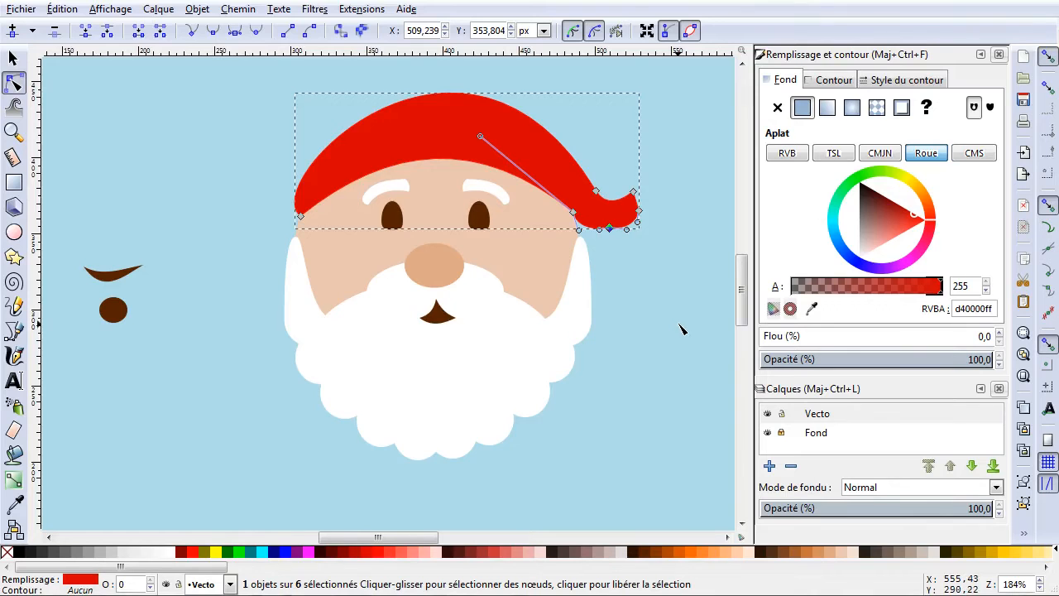
key("Delete")
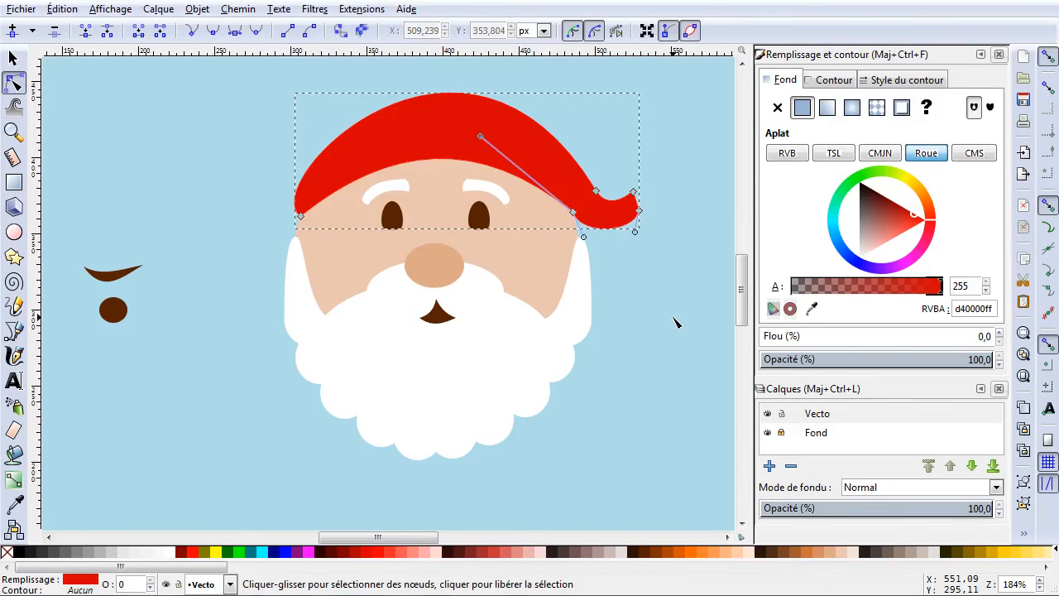
left_click(645, 282)
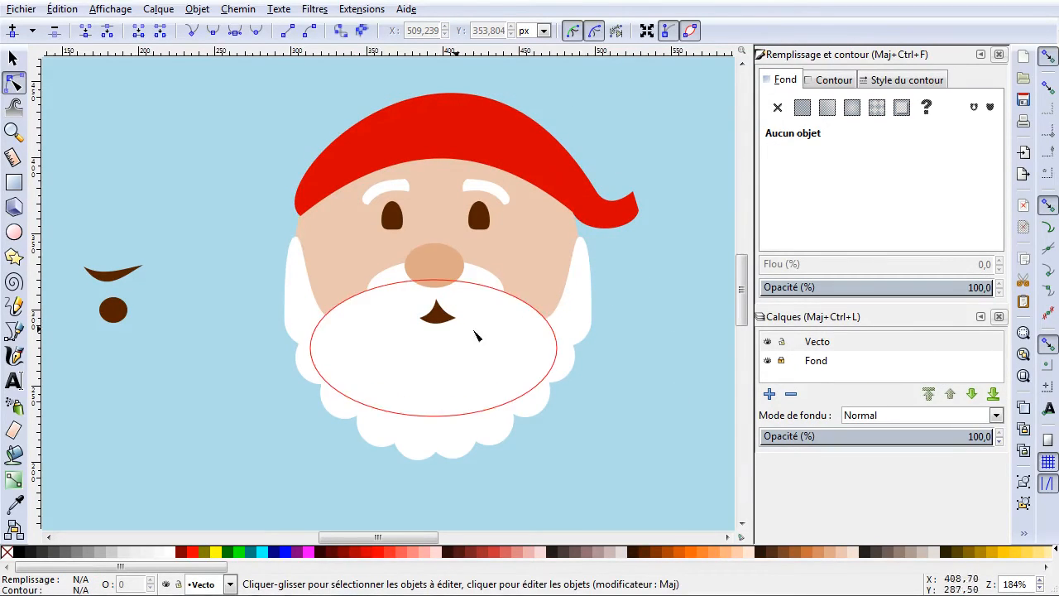
left_click(319, 164)
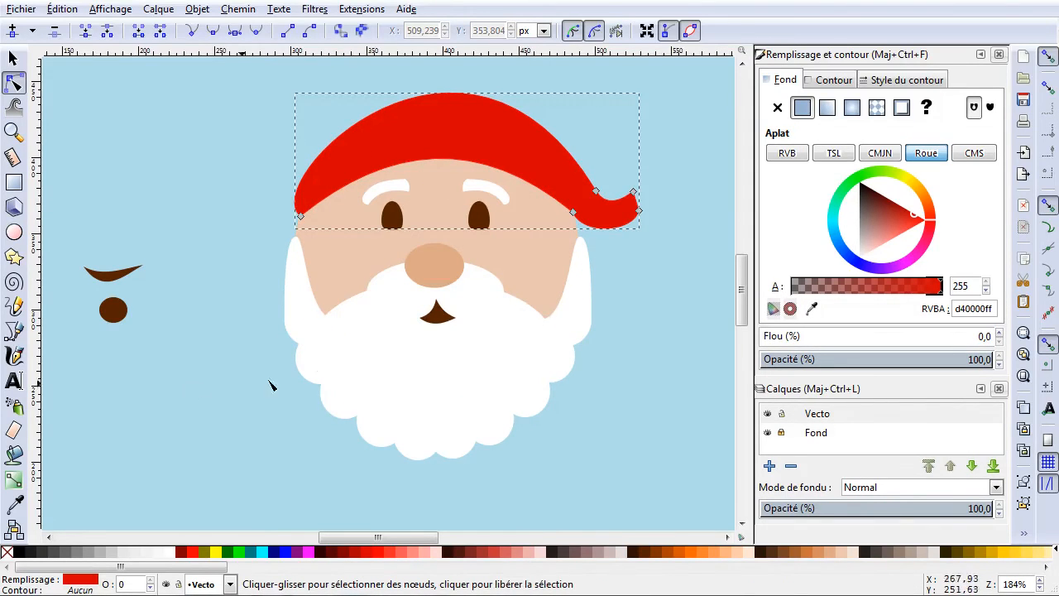
left_click(12, 333)
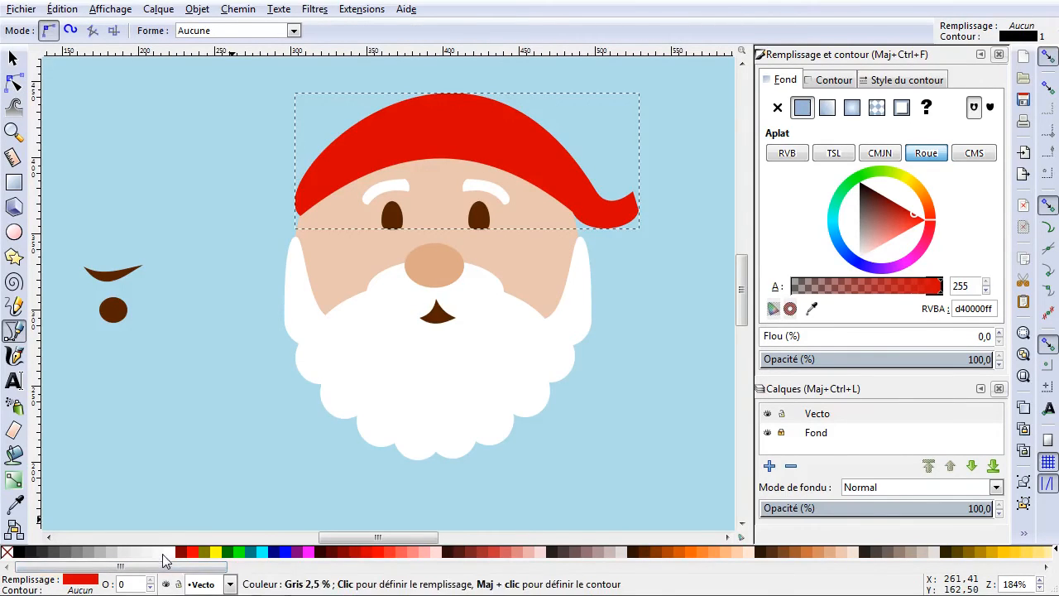
left_click(172, 553)
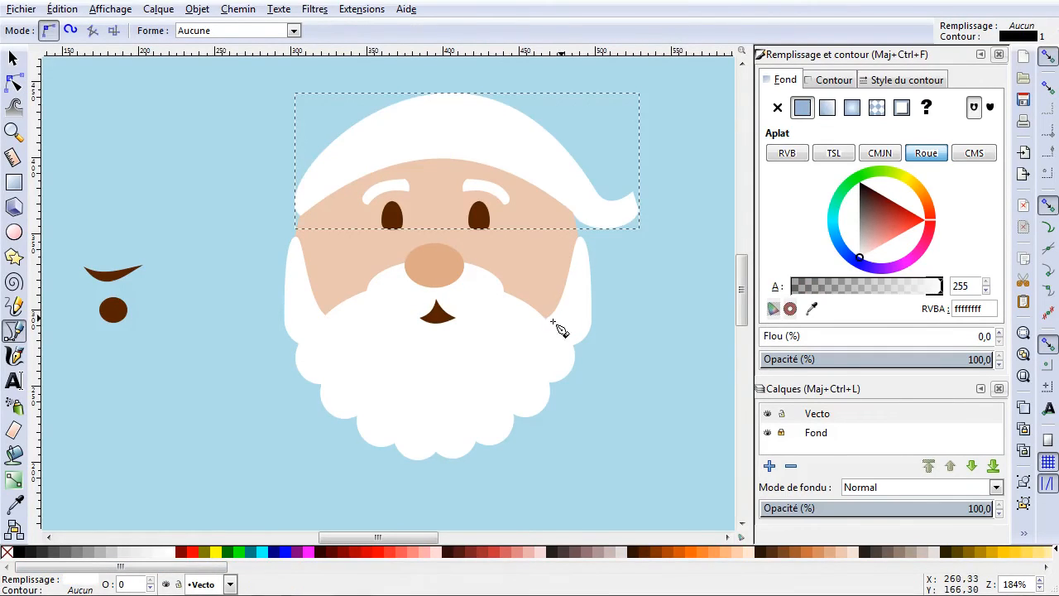
left_click(55, 9)
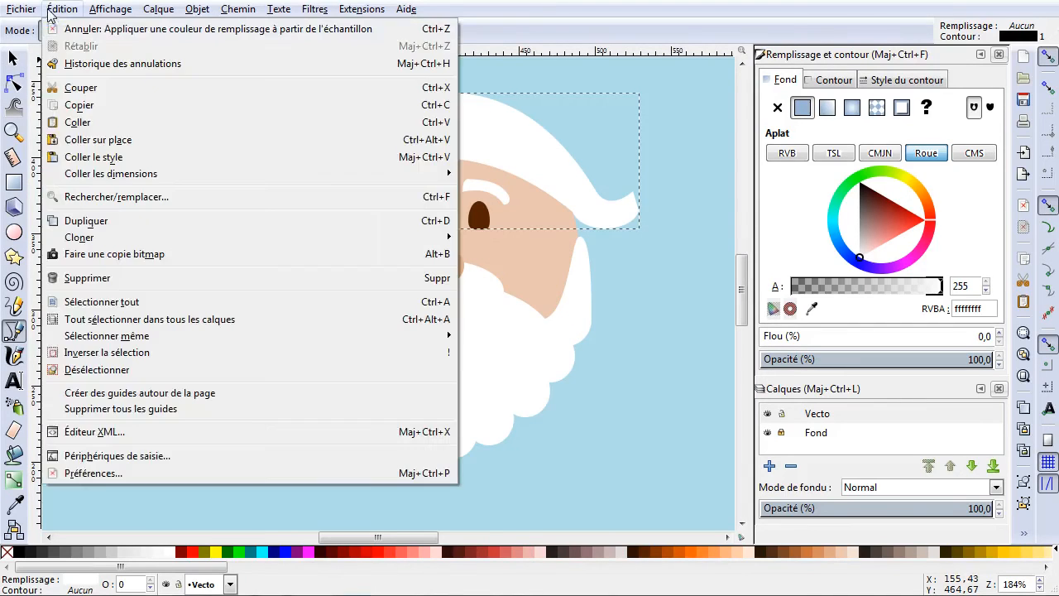
left_click(60, 35)
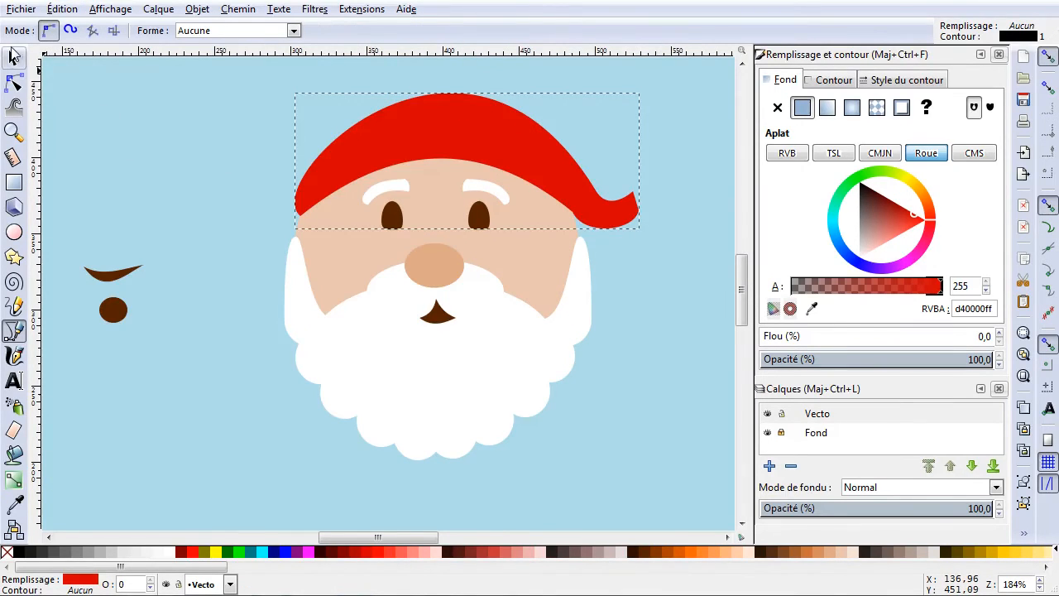
left_click(13, 55)
left_click(226, 102)
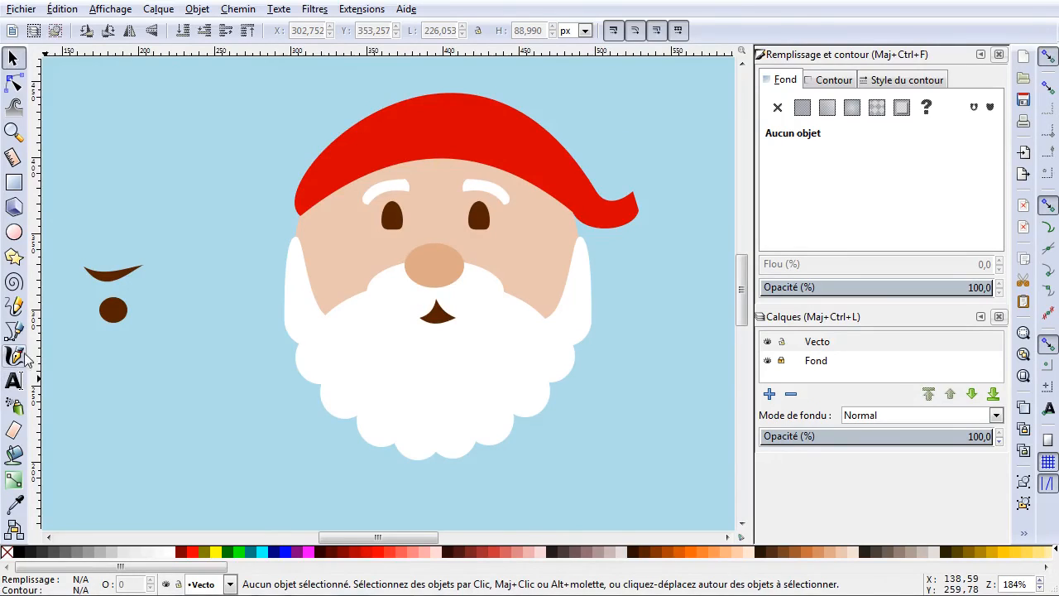
Draw a closed four-node band about 188 px wide across the eyes, between the tops of the sideburns and the hat's lower corners.
left_click(14, 331)
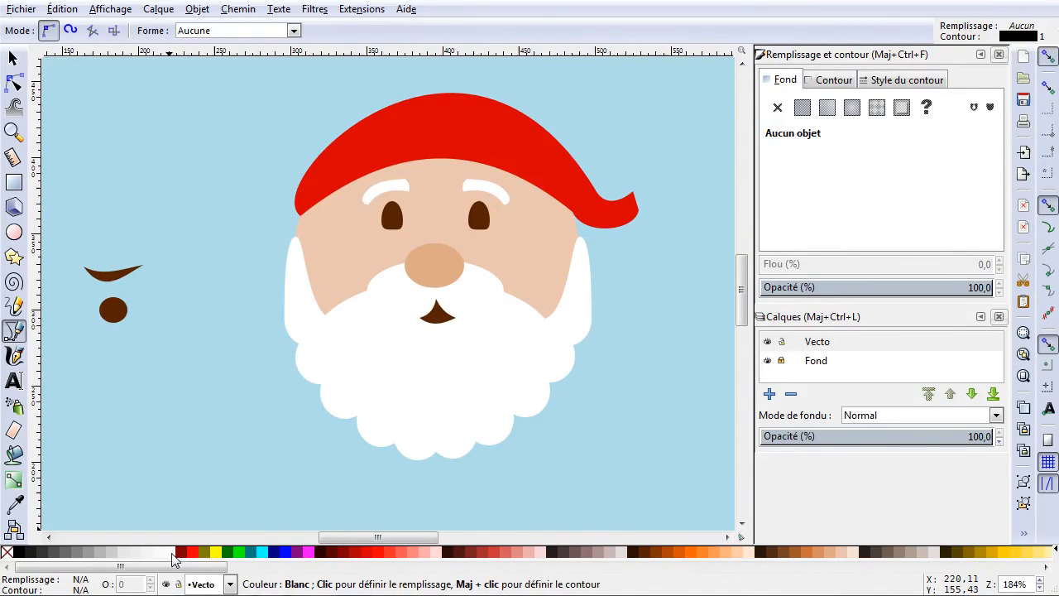
left_click(295, 239)
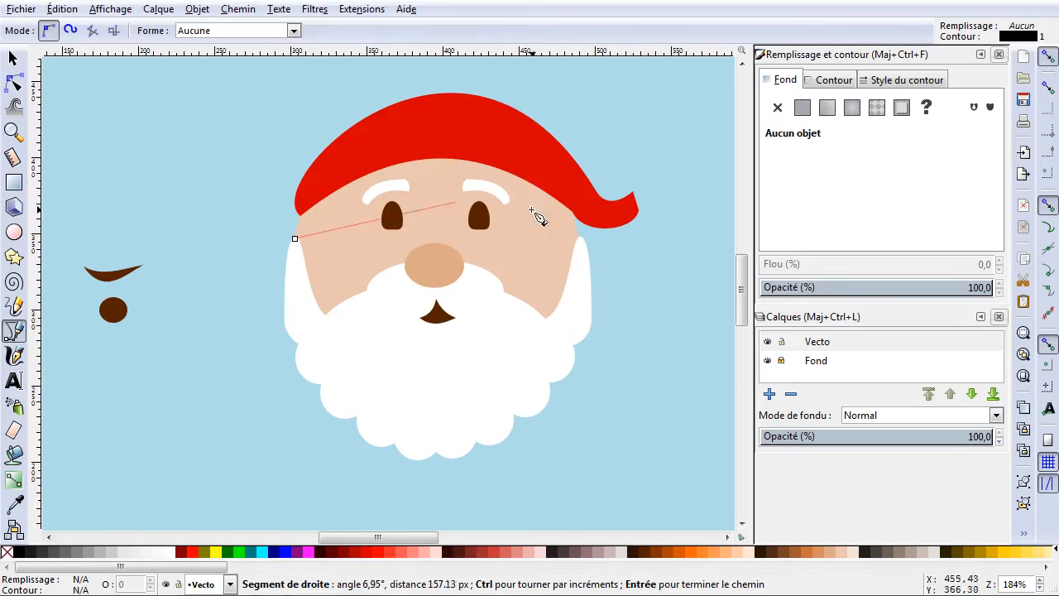
left_click(581, 236)
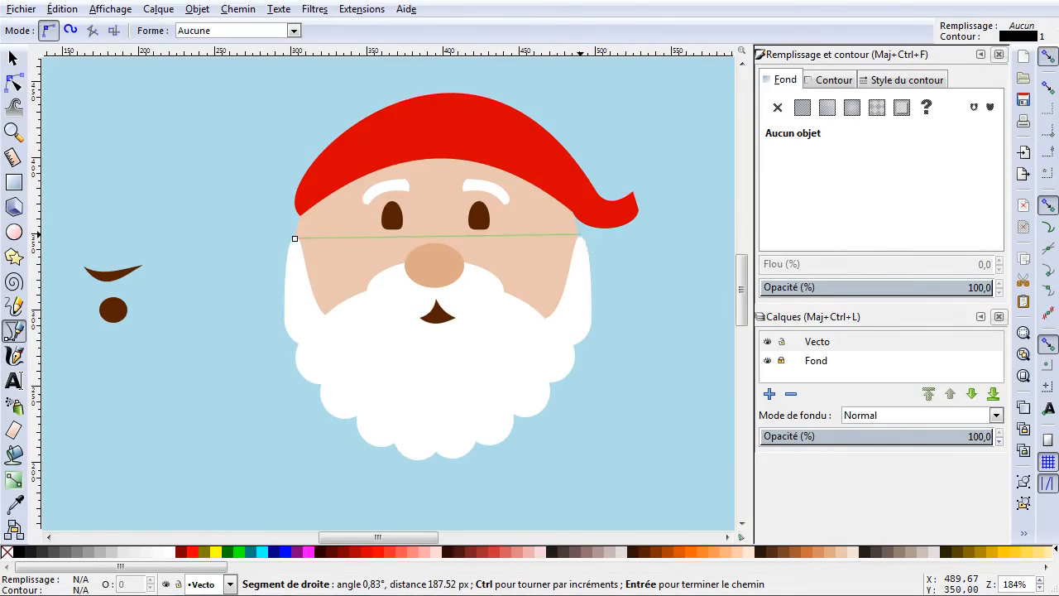
left_click(578, 207)
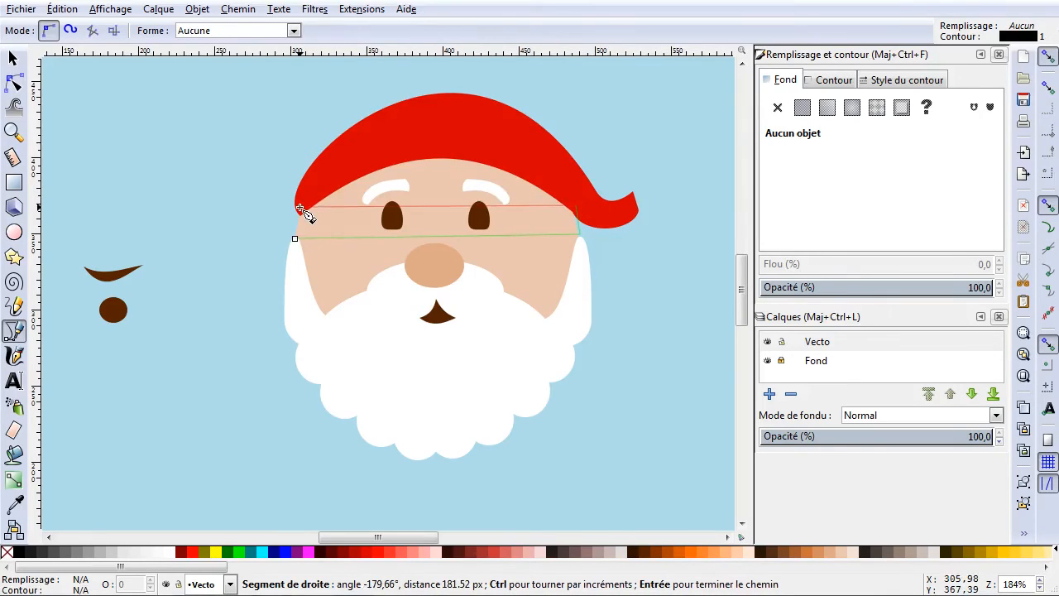
left_click(299, 207)
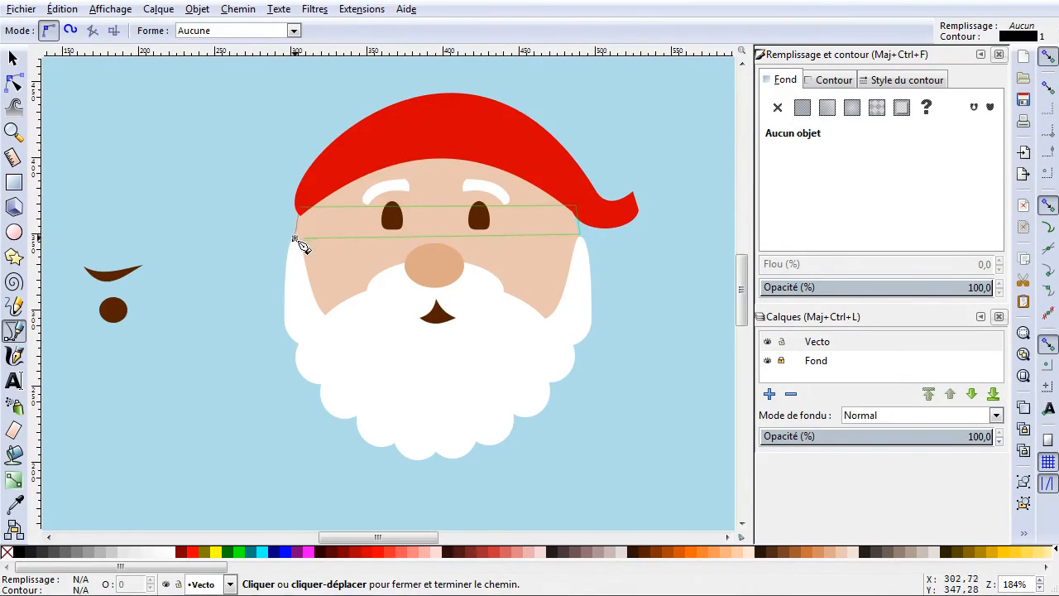
left_click(296, 239)
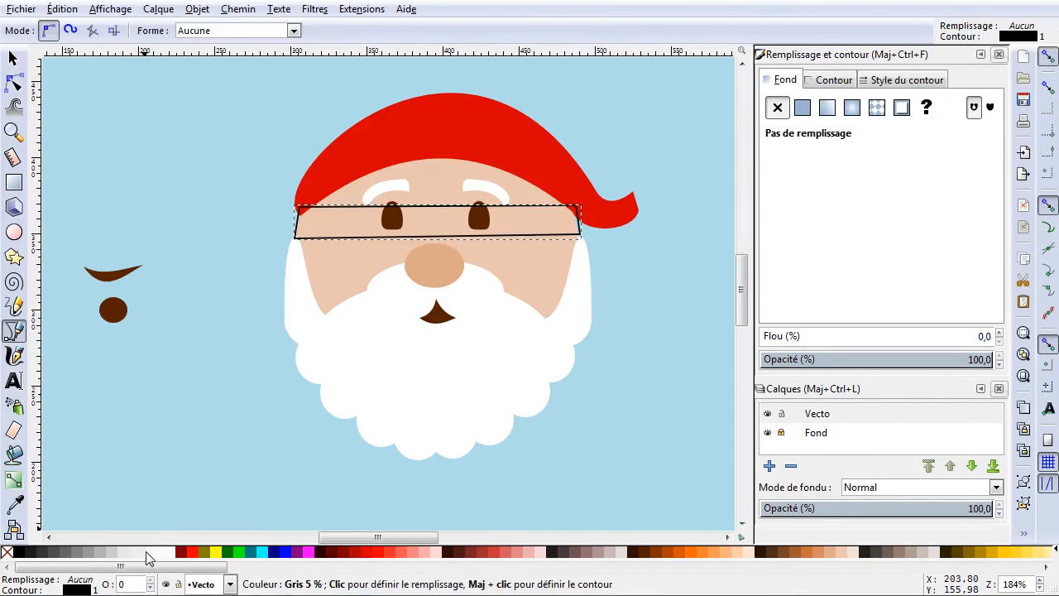
Fill the band across the eyes with white and remove its outline stroke.
left_click(174, 554)
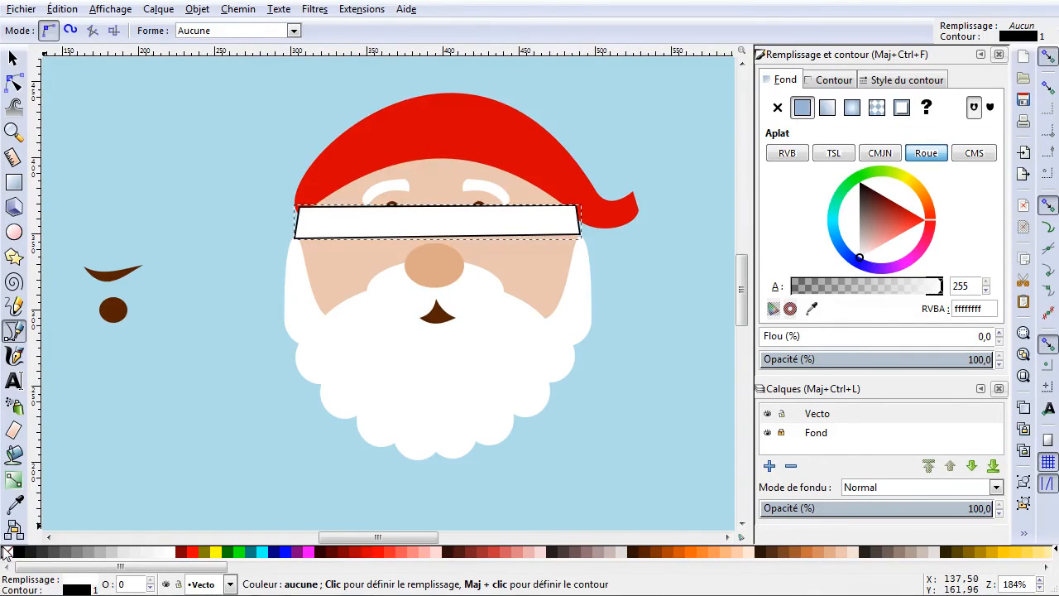
right_click(6, 552)
left_click(52, 572)
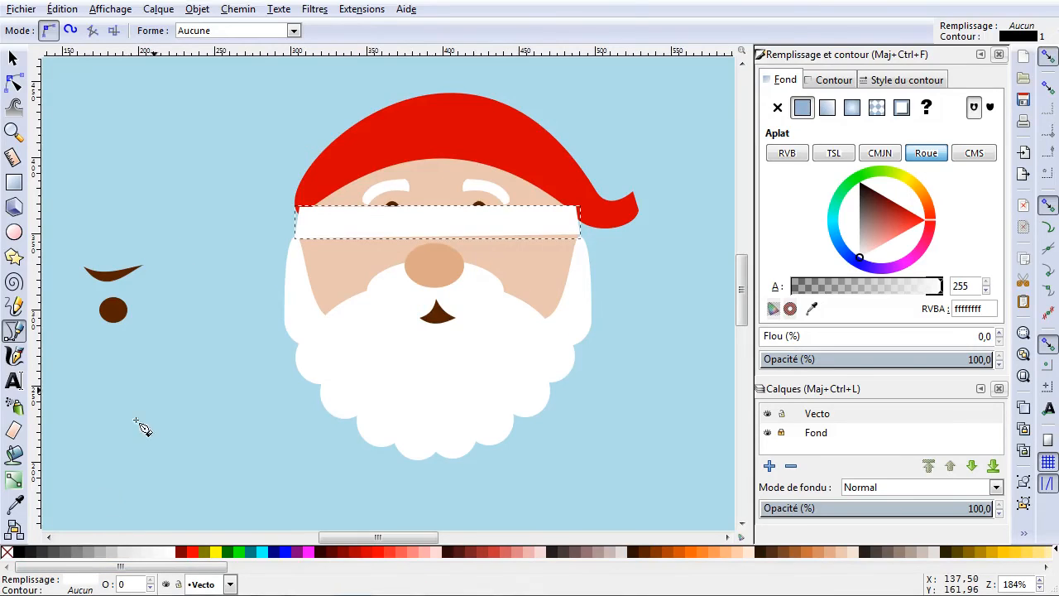
Bend the white band's upper and lower edges into arches that follow the hat's lower edge above the eyebrows.
left_click(14, 85)
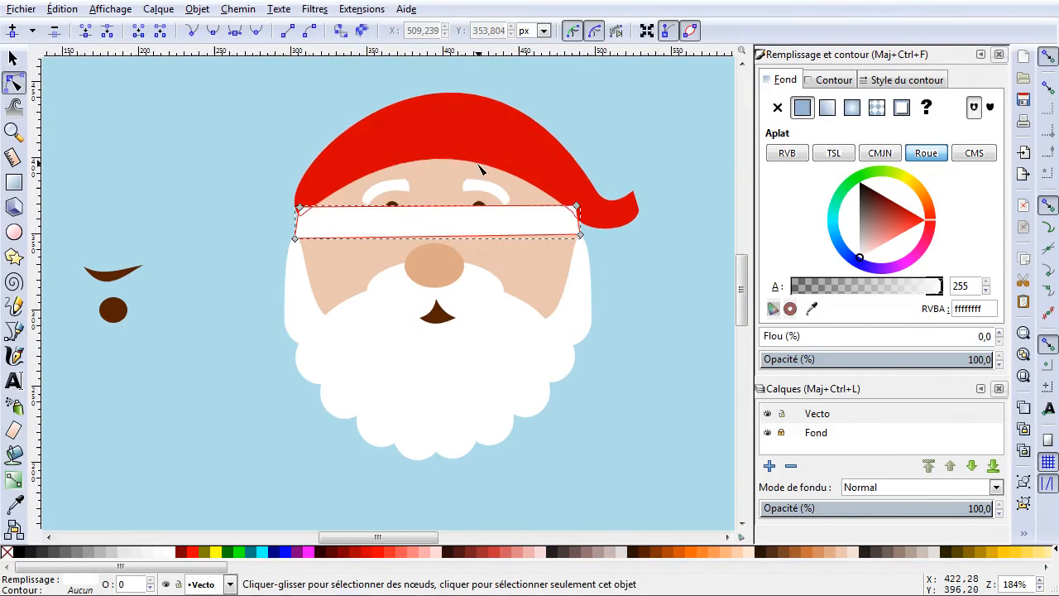
left_click_drag(432, 208, 450, 154)
left_click_drag(436, 241, 449, 172)
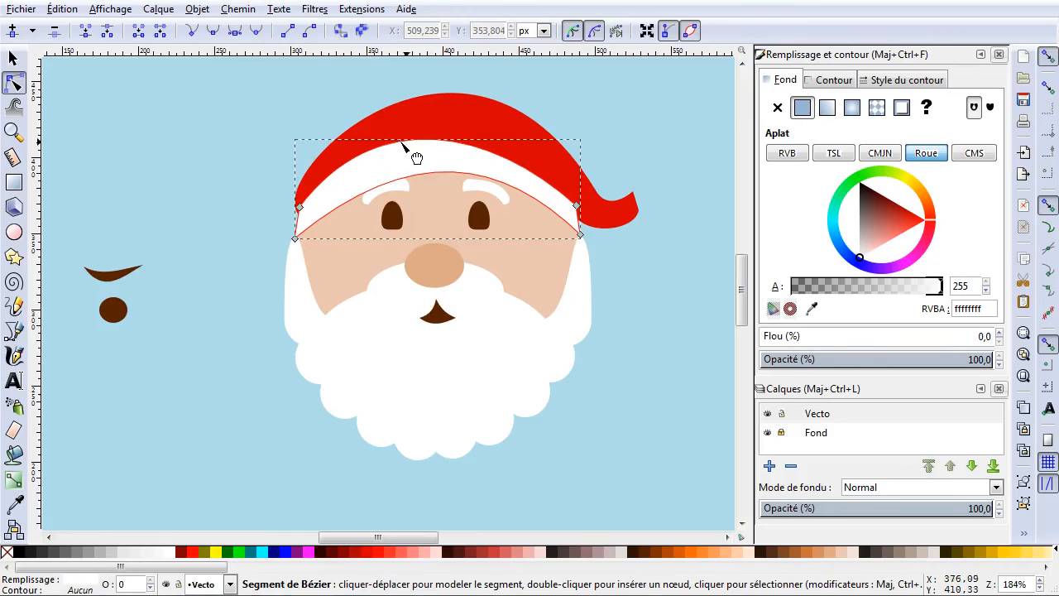
left_click_drag(506, 159, 521, 158)
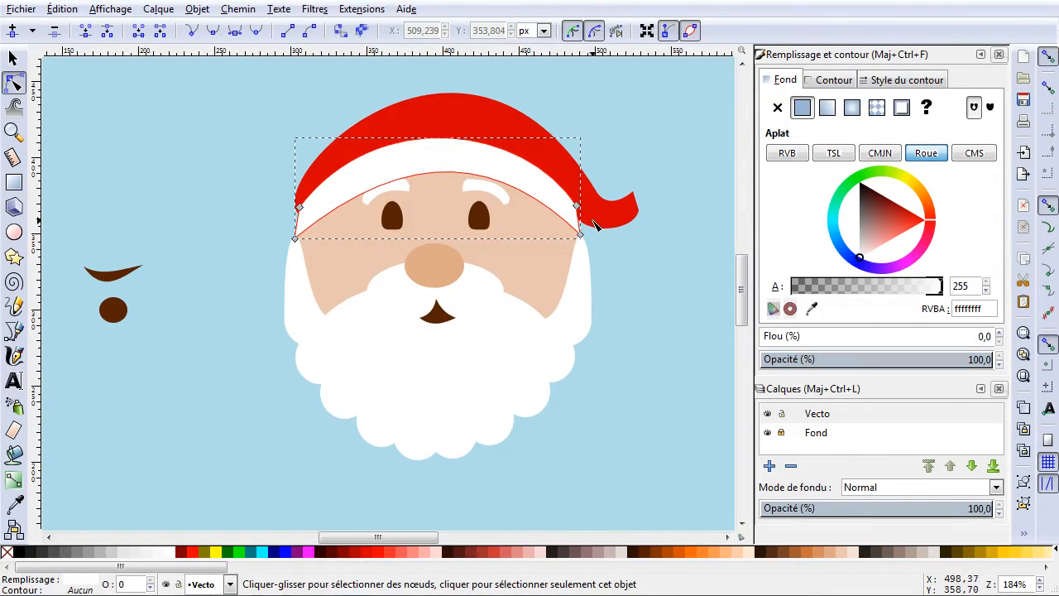
Move the band's lower right corner to about X 489, Y 347 px on the sideburn and bulge that end outward.
scroll(594, 225, "up", 4)
left_click_drag(536, 278, 531, 289)
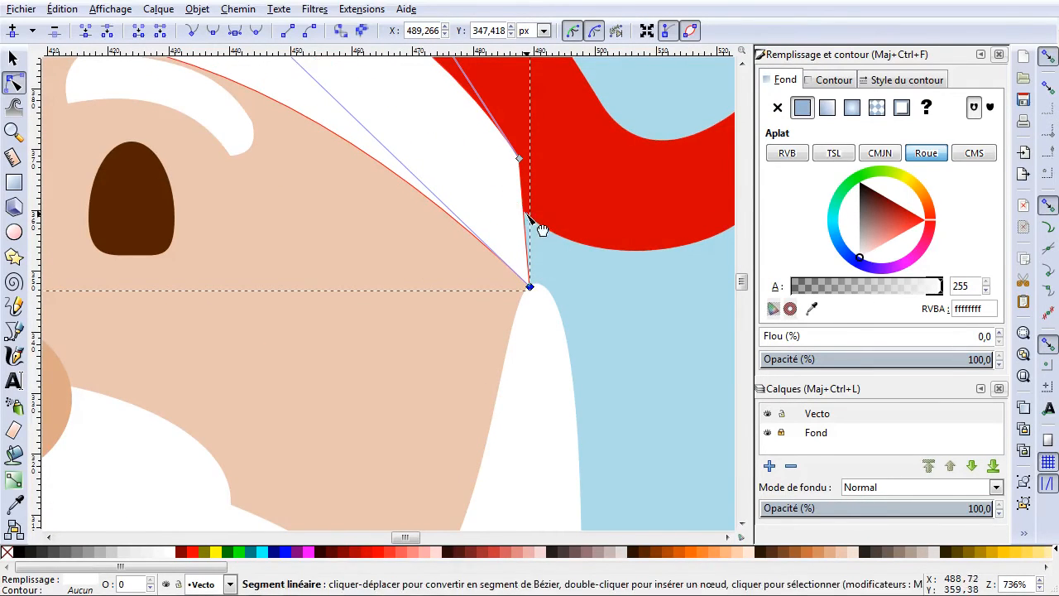
left_click_drag(537, 227, 543, 224)
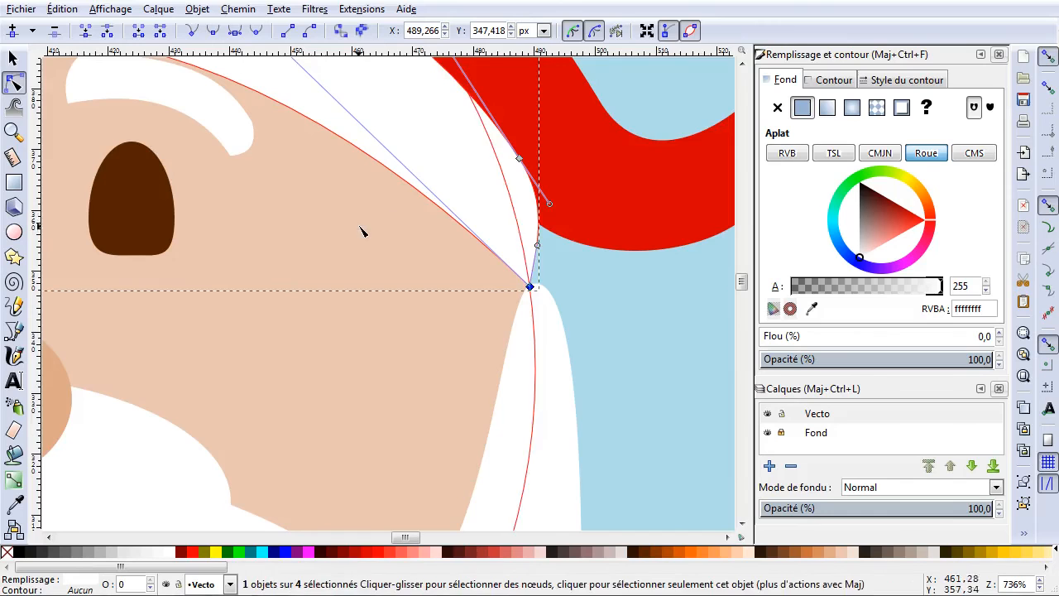
Bulge the band's left end outward and move its lower corner to about X 303, Y 348 px on the sideburn.
scroll(374, 236, "left", 2)
scroll(374, 236, "left", 10)
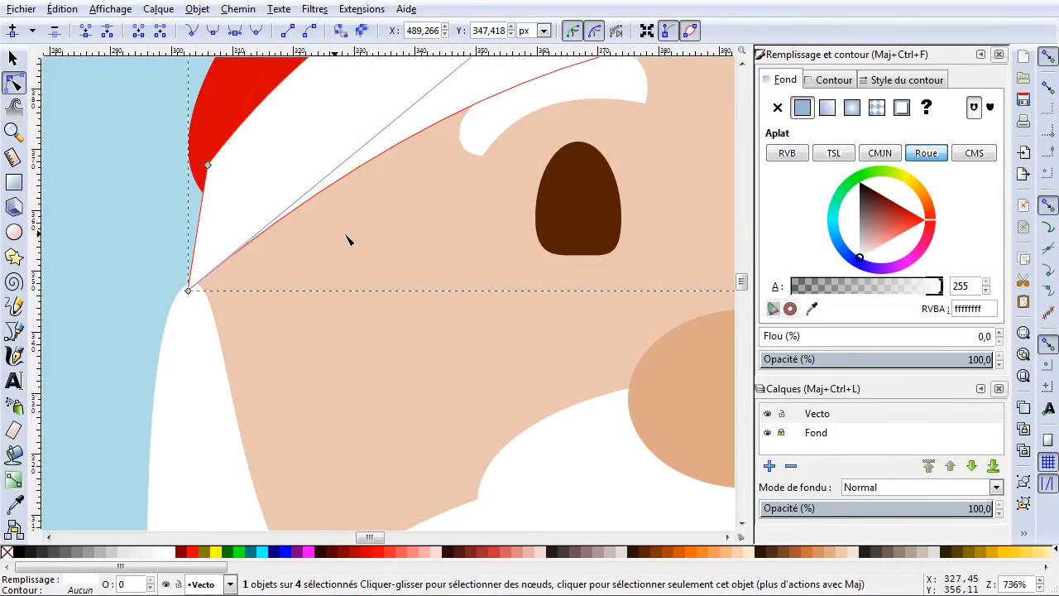
left_click_drag(214, 241, 195, 252)
left_click_drag(189, 292, 189, 287)
scroll(277, 253, "down", 2)
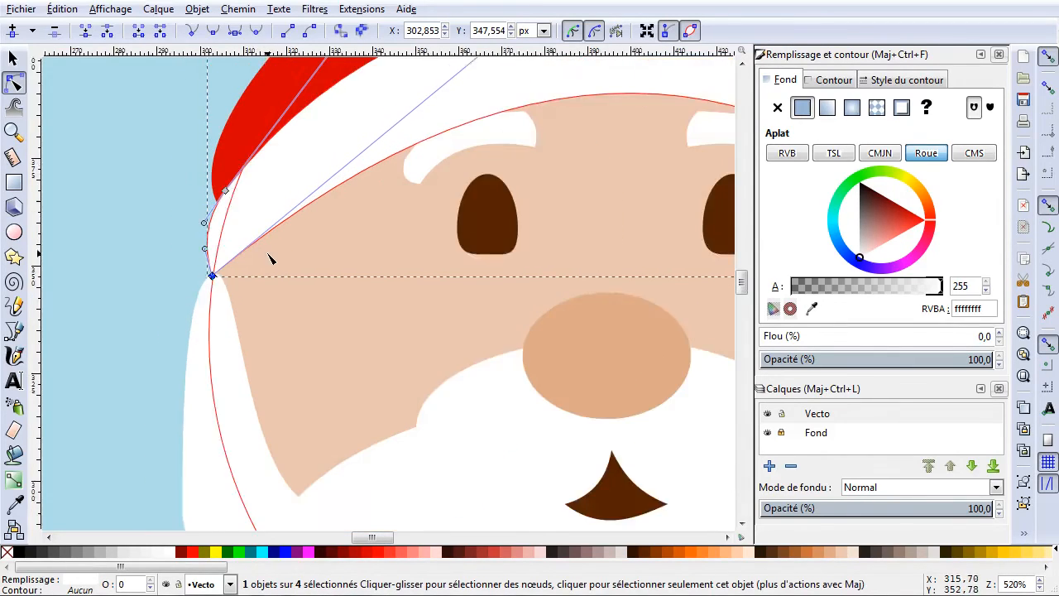
left_click(136, 225)
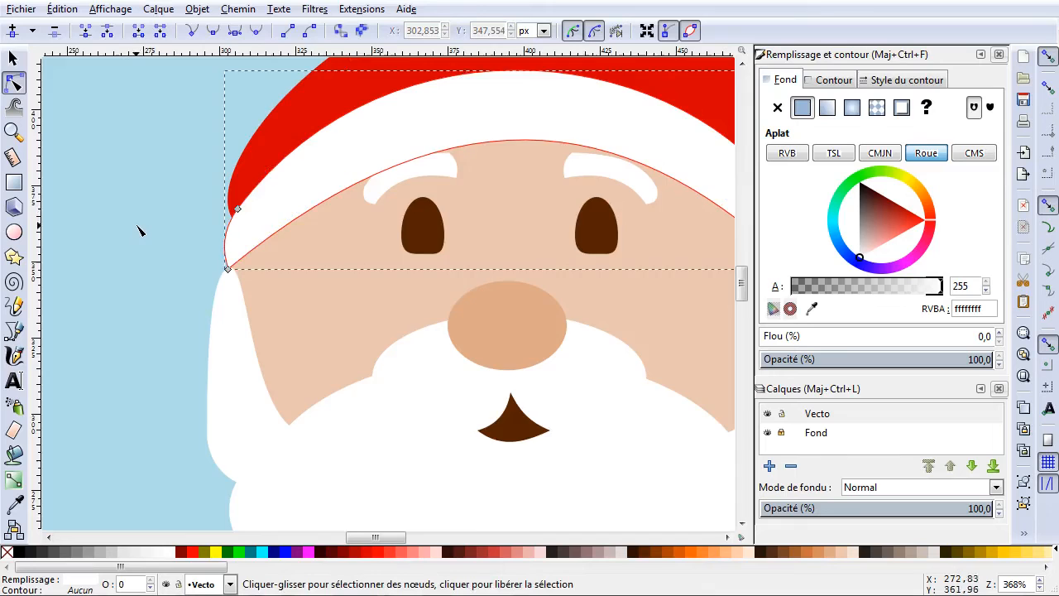
scroll(139, 238, "down", 2)
scroll(147, 237, "up", 3)
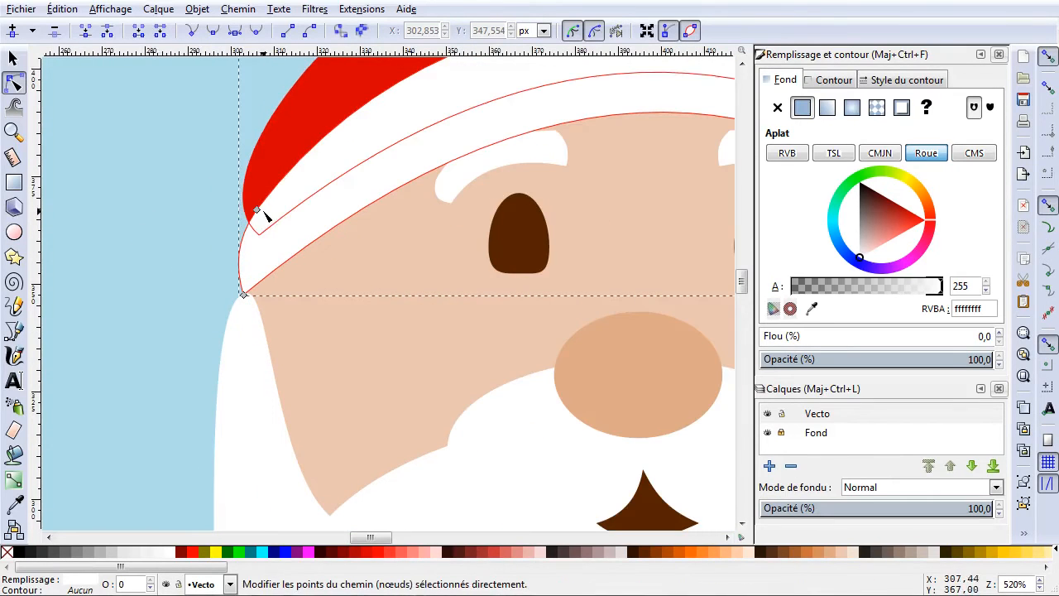
Move the white band's upper corners onto the hat's edges, at about X 304, Y 370 px and X 489, Y 368 px.
left_click_drag(256, 214, 249, 202)
scroll(425, 224, "left", 6)
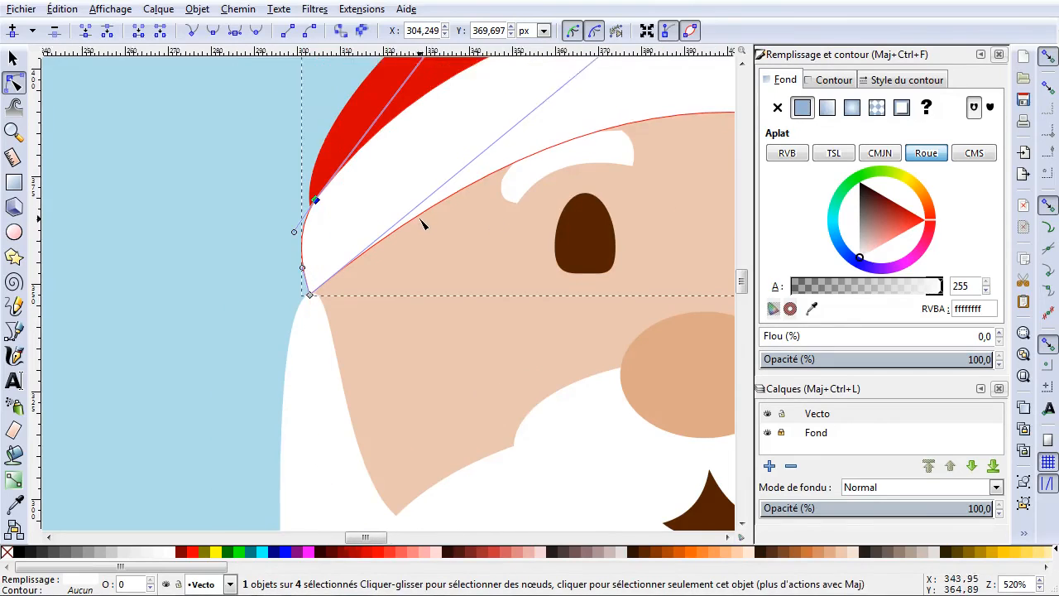
scroll(406, 239, "right", 7)
scroll(406, 244, "right", 8)
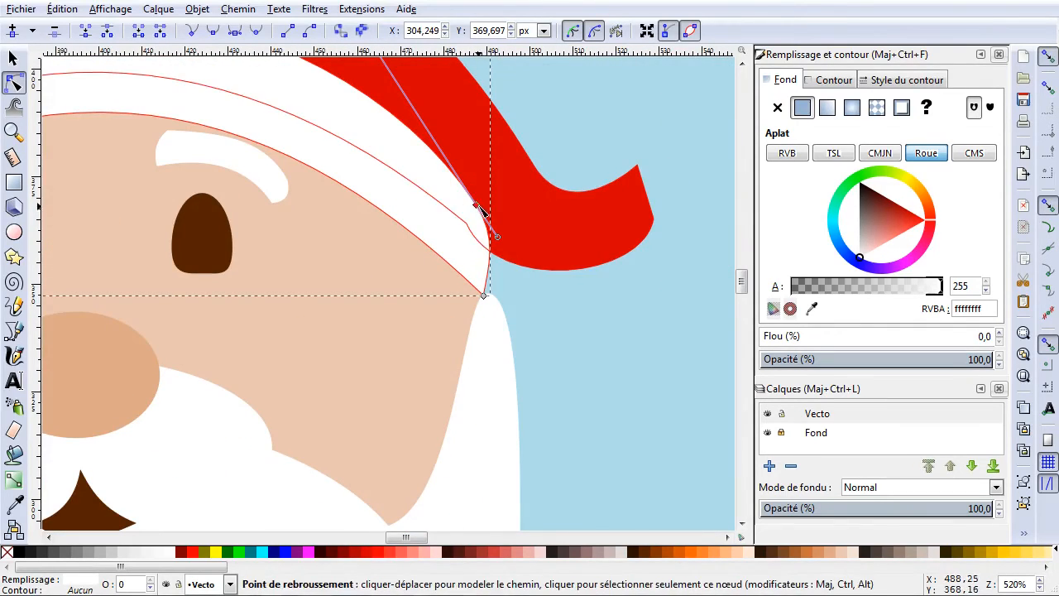
left_click_drag(483, 211, 489, 212)
left_click(568, 328)
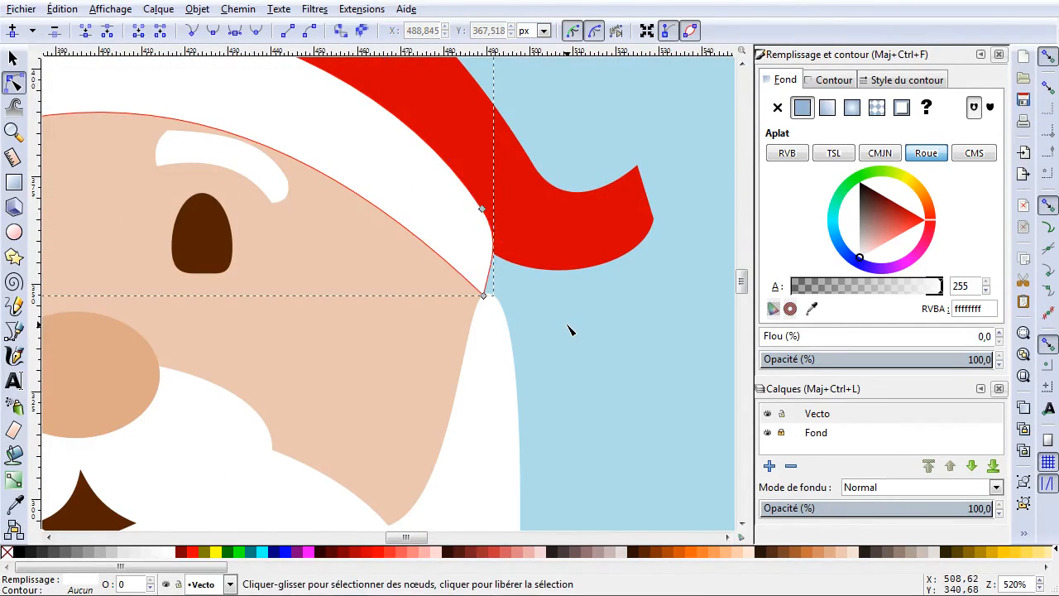
scroll(551, 327, "down", 3)
left_click(624, 348)
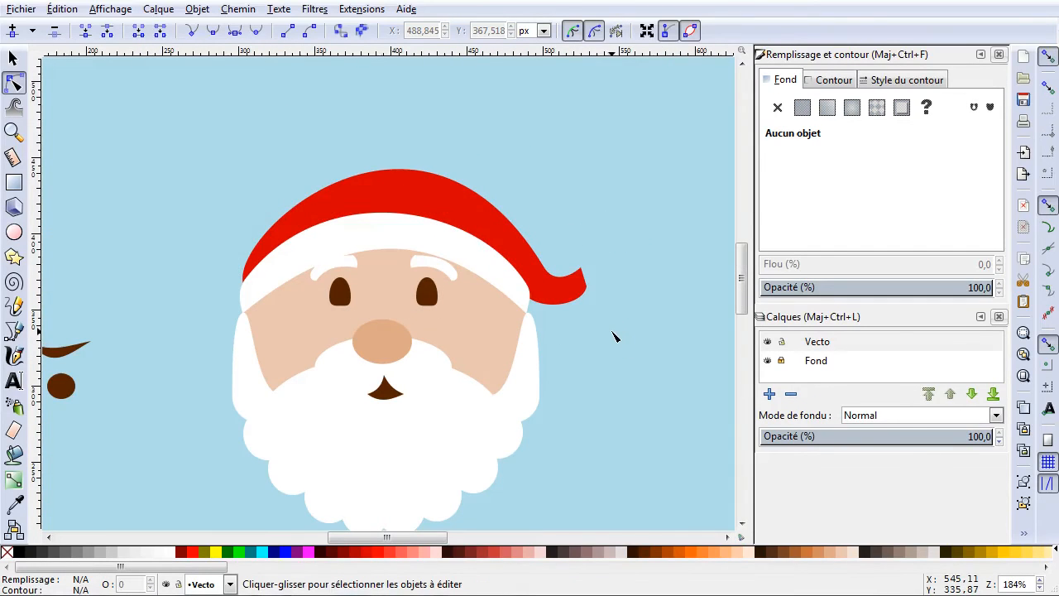
Bend the red hat's upper curve upward to make the crown taller above the white brim.
left_click(422, 199)
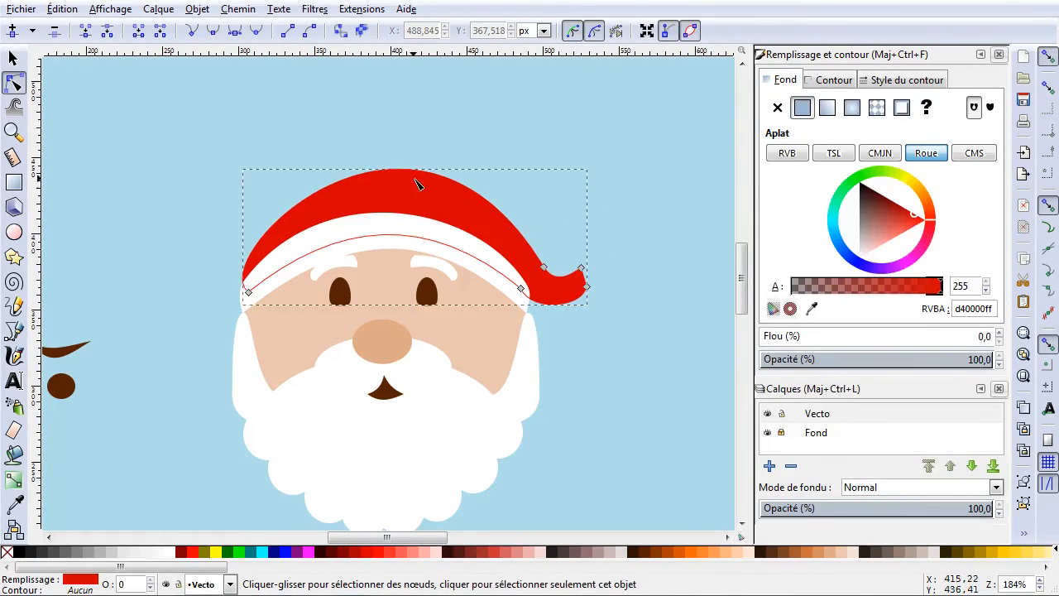
left_click_drag(417, 188, 409, 166)
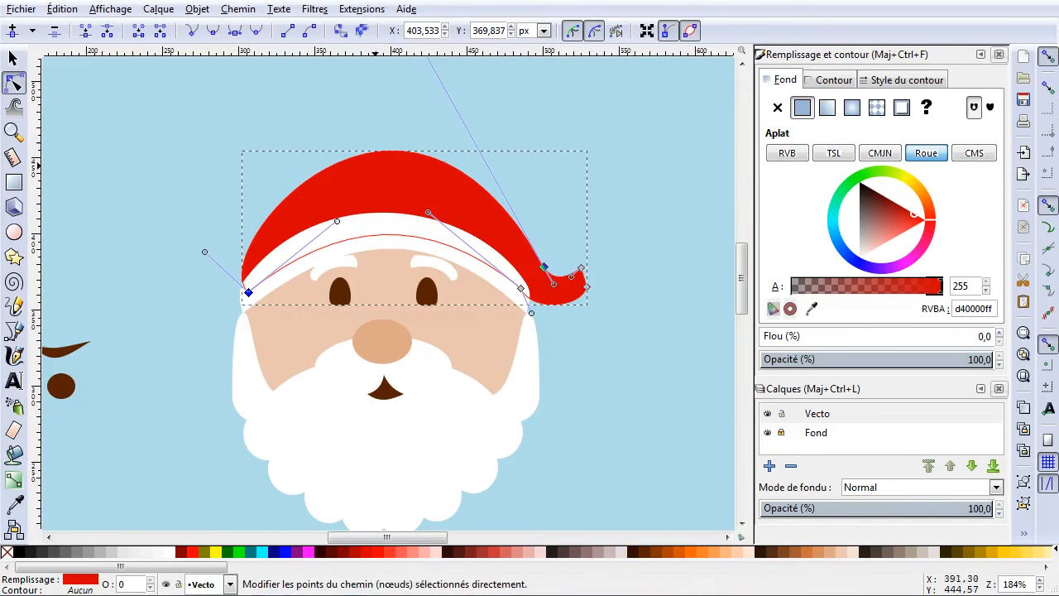
left_click(197, 257)
left_click(654, 325)
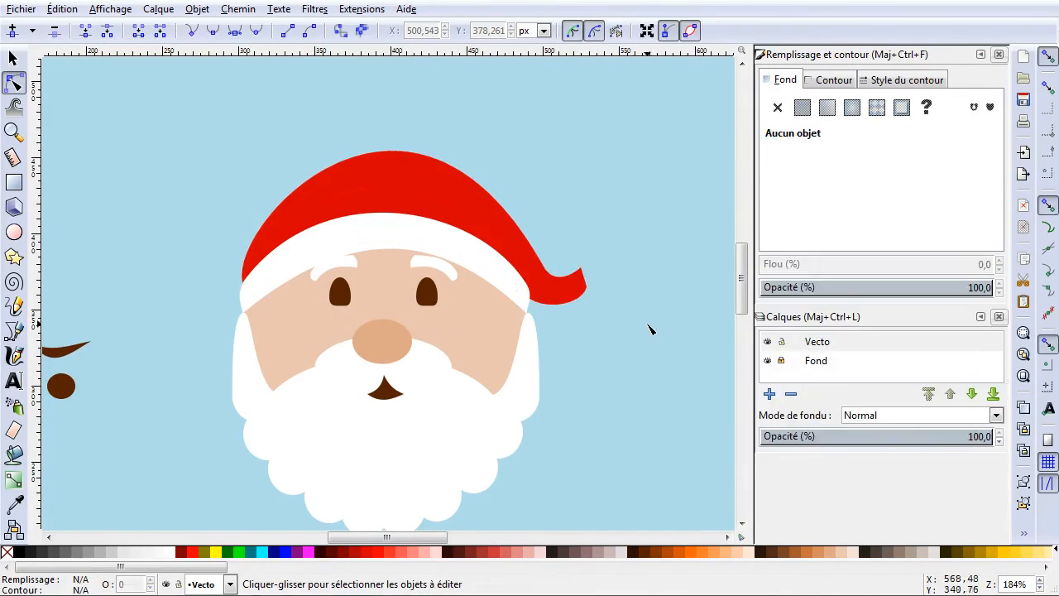
Move the white brim slightly up, to about X 302, Y 351 px.
left_click(368, 246)
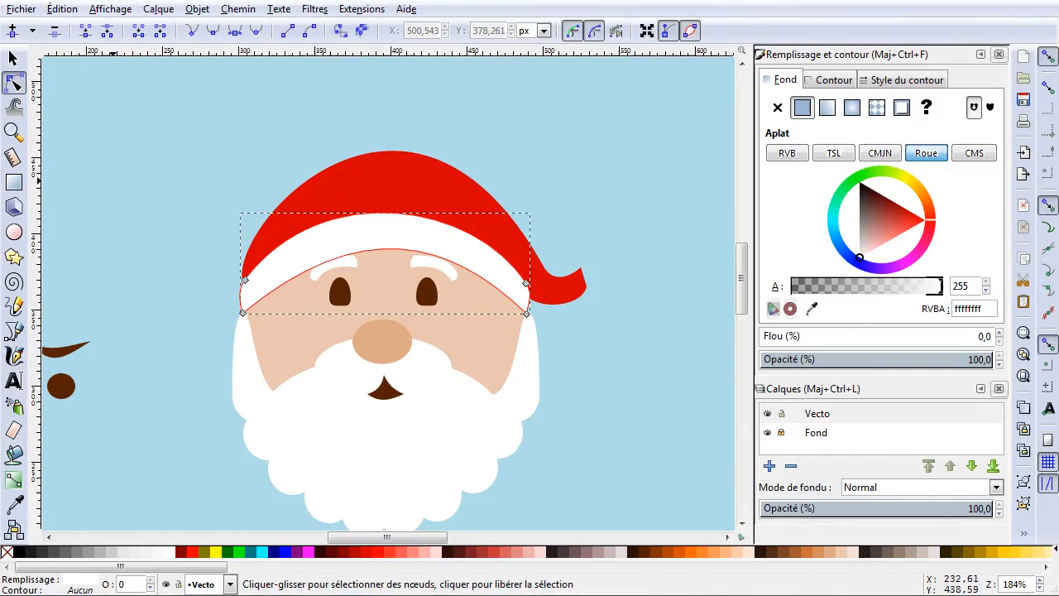
left_click(13, 58)
left_click_drag(301, 242, 301, 238)
left_click(631, 159)
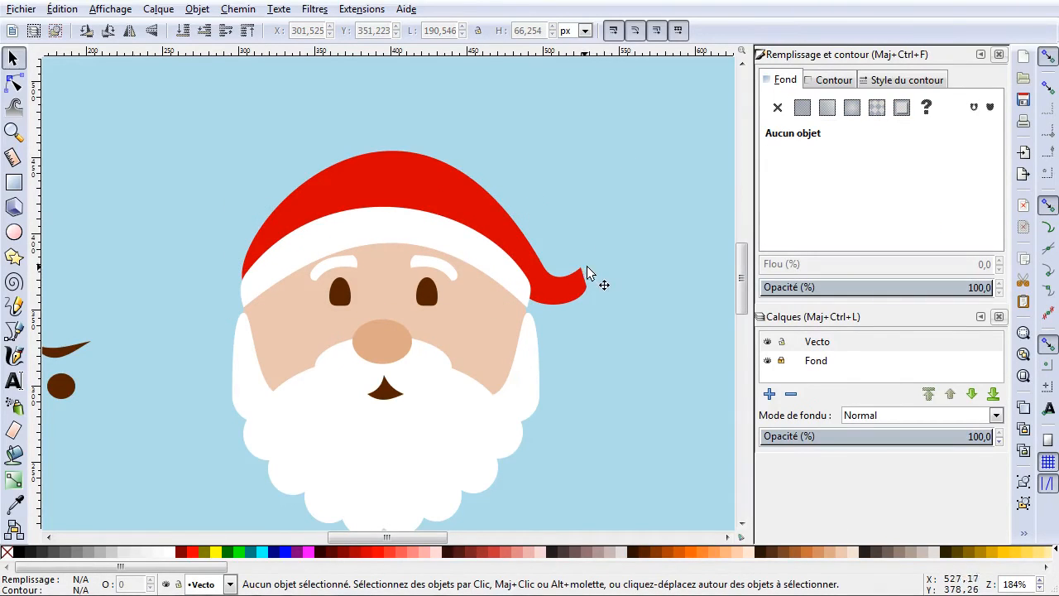
Draw a white pompom ellipse about 40 by 42 px over the tip of the red hat.
left_click(15, 234)
left_click_drag(620, 201, 605, 307)
left_click(14, 59)
left_click(613, 353)
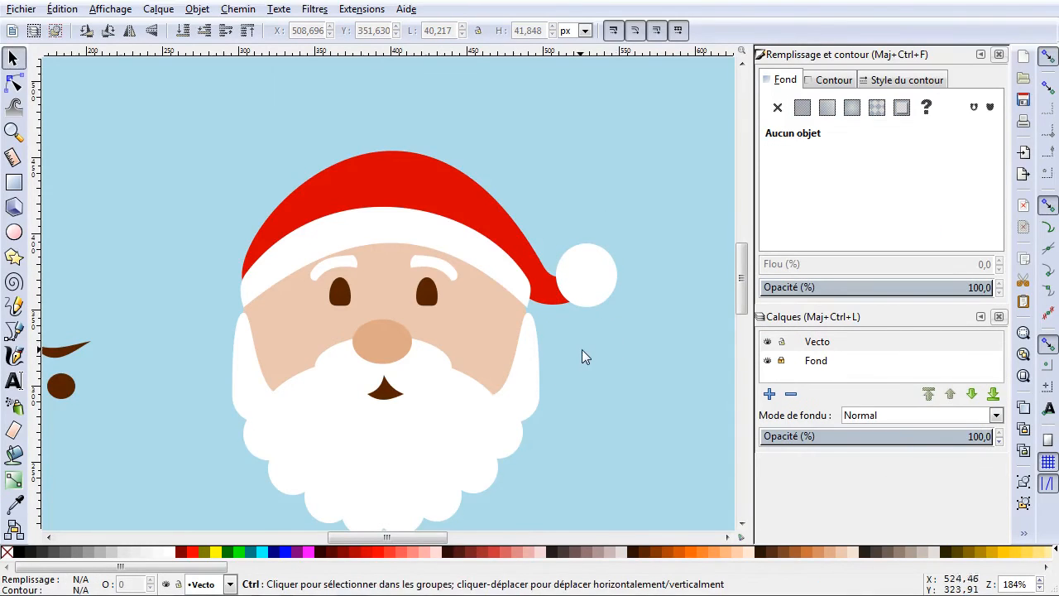
Group all the objects of the Santa head, leaving the two spare mouths out of the group.
scroll(590, 352, "down", 2)
left_click_drag(364, 247, 642, 469)
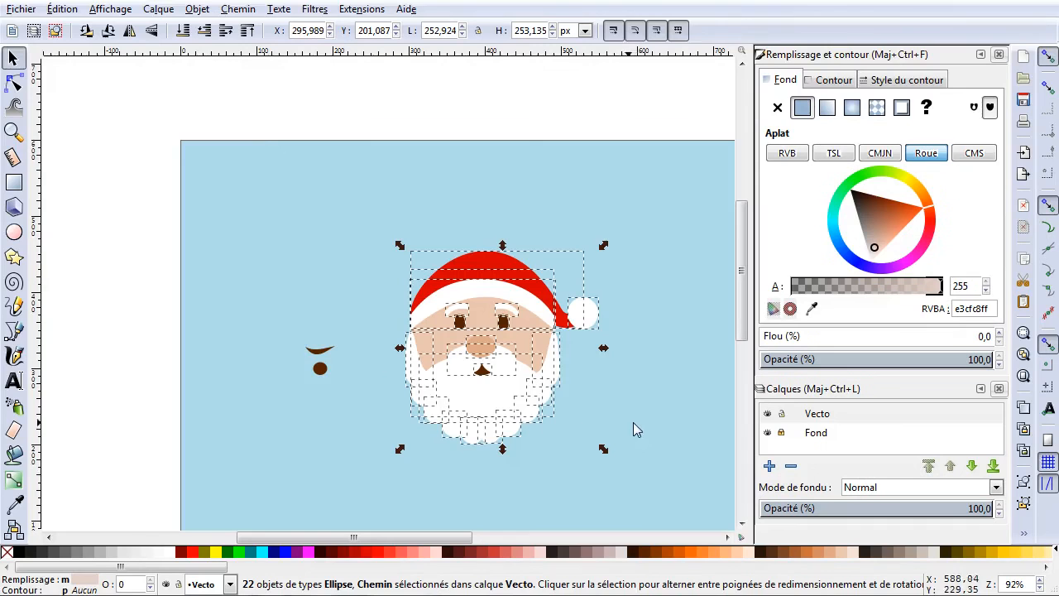
right_click(509, 395)
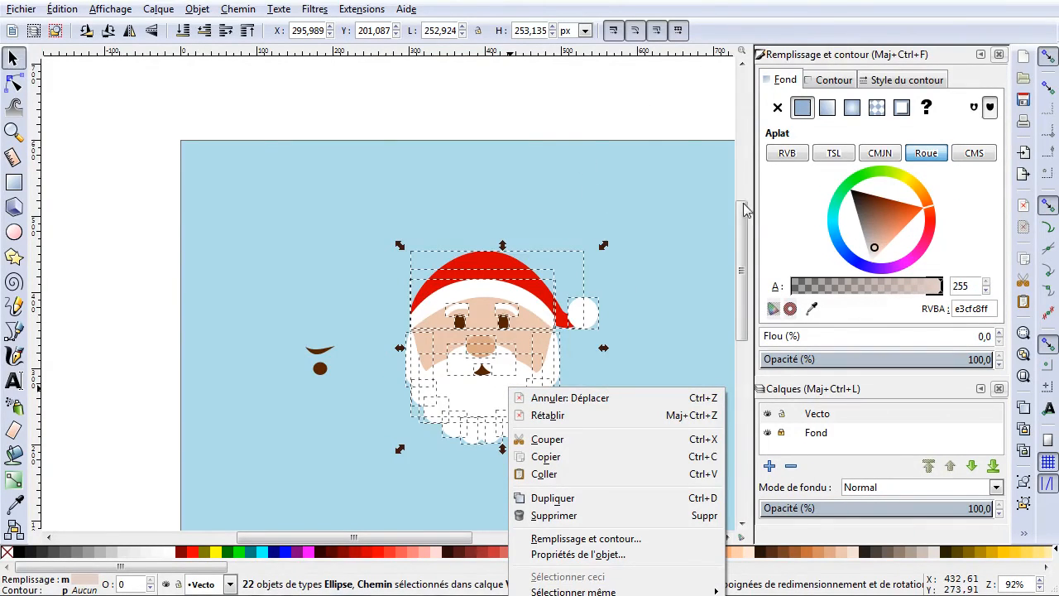
left_click(745, 253)
left_click_drag(745, 209, 739, 248)
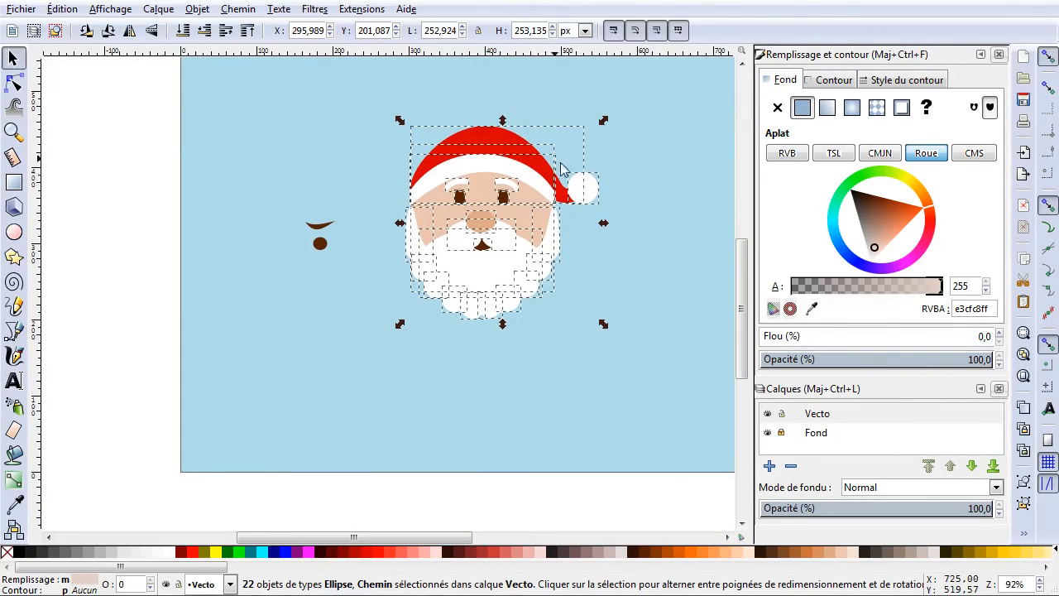
right_click(462, 149)
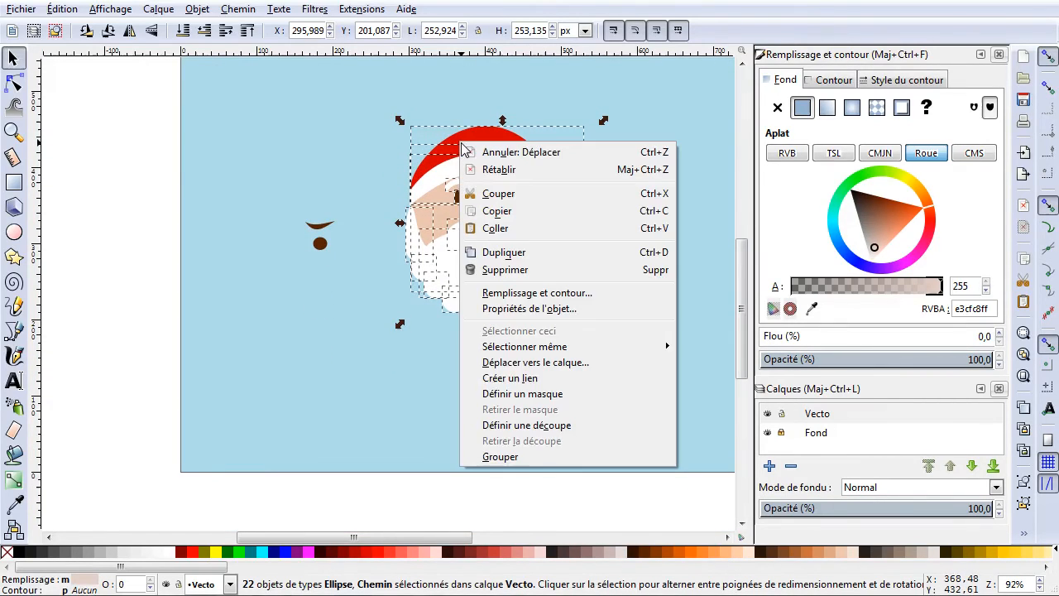
left_click(501, 457)
Move the two spare mouths off the page and reposition the grouped head at about X 163, Y 226 px.
left_click_drag(494, 191, 526, 178)
left_click_drag(267, 172, 90, 244)
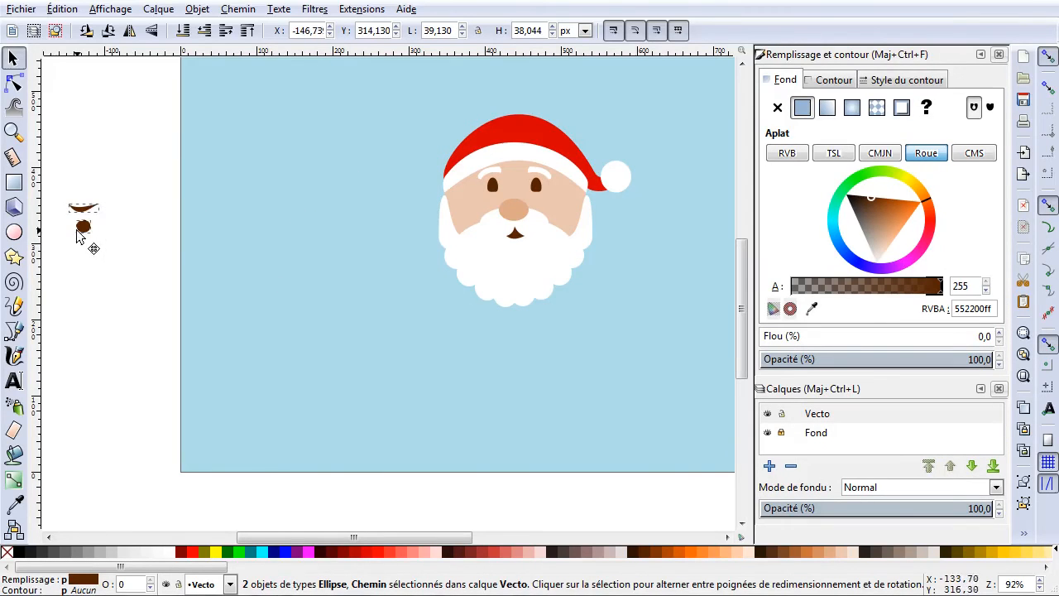
left_click(219, 274)
left_click(520, 183)
left_click_drag(520, 184, 349, 194)
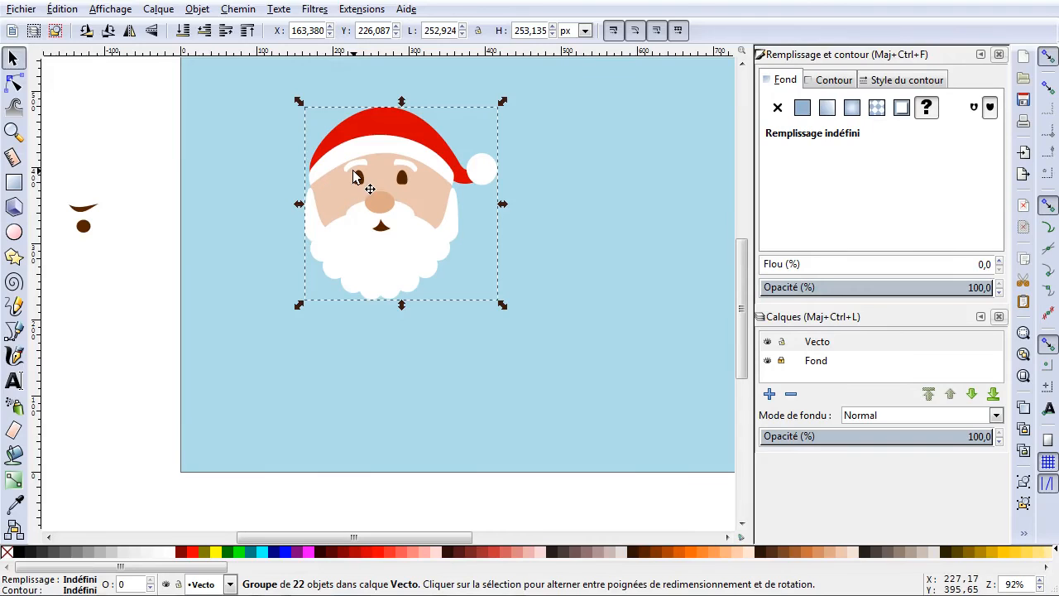
Select the mouth, nose, face, brim and hat individually inside the group without ungrouping it.
key("Escape")
left_click(382, 228, "ctrl")
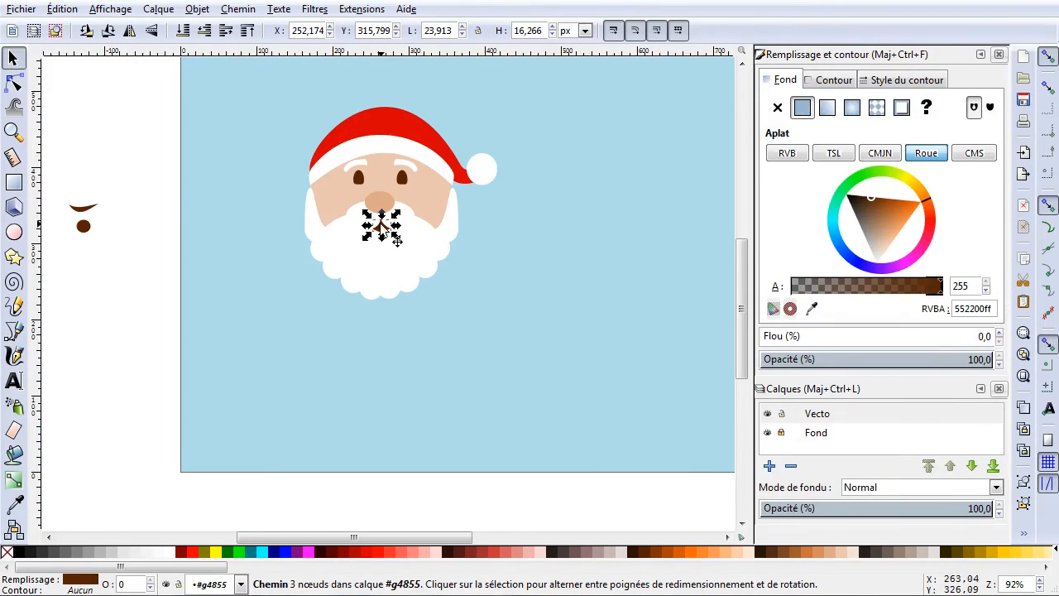
left_click(386, 203, "ctrl")
left_click(426, 199, "ctrl")
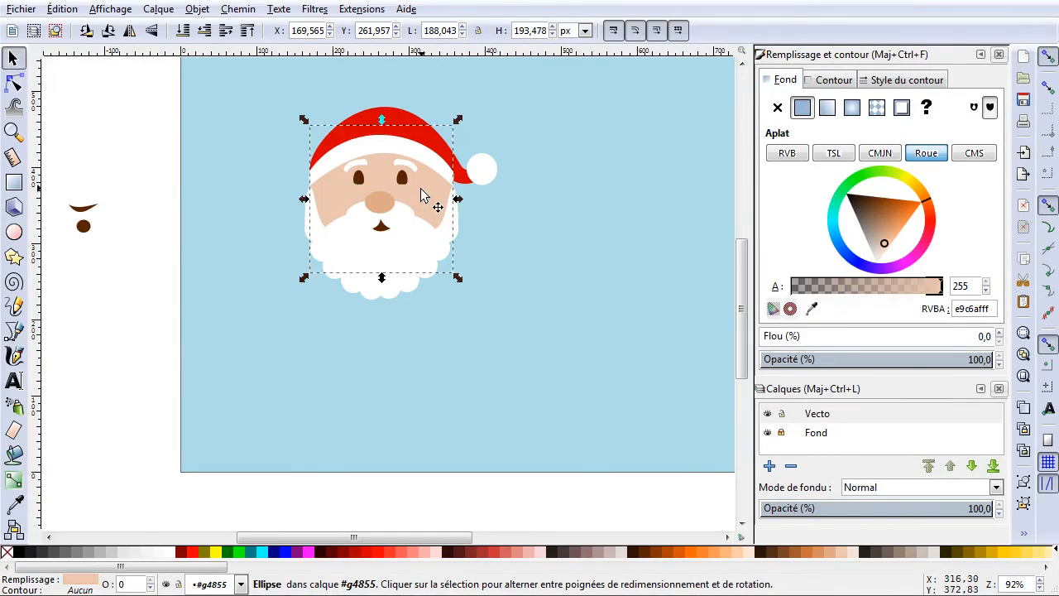
left_click(404, 148, "ctrl")
left_click(405, 133, "ctrl")
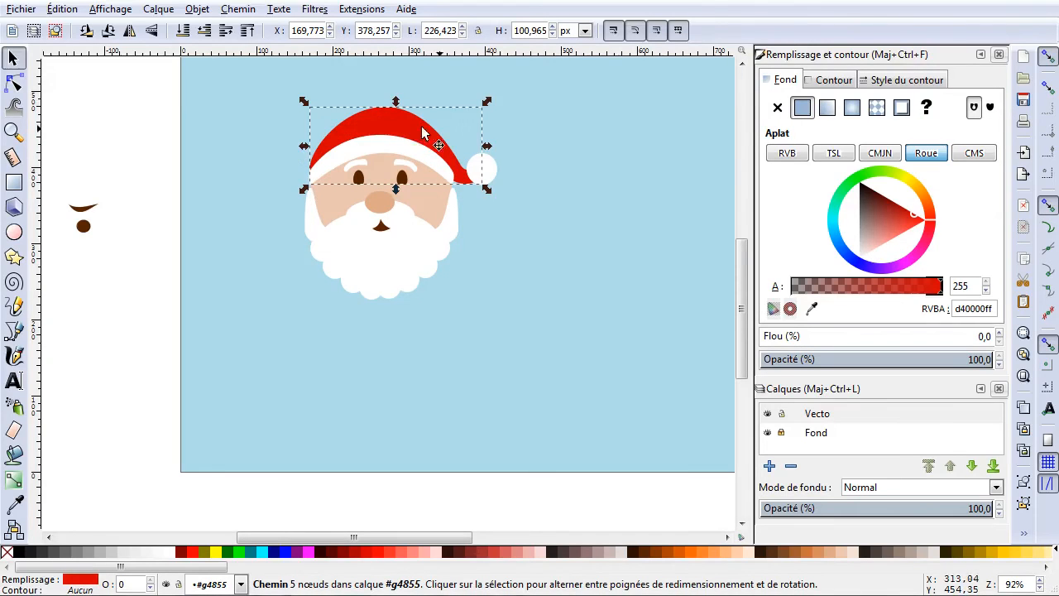
key("Escape")
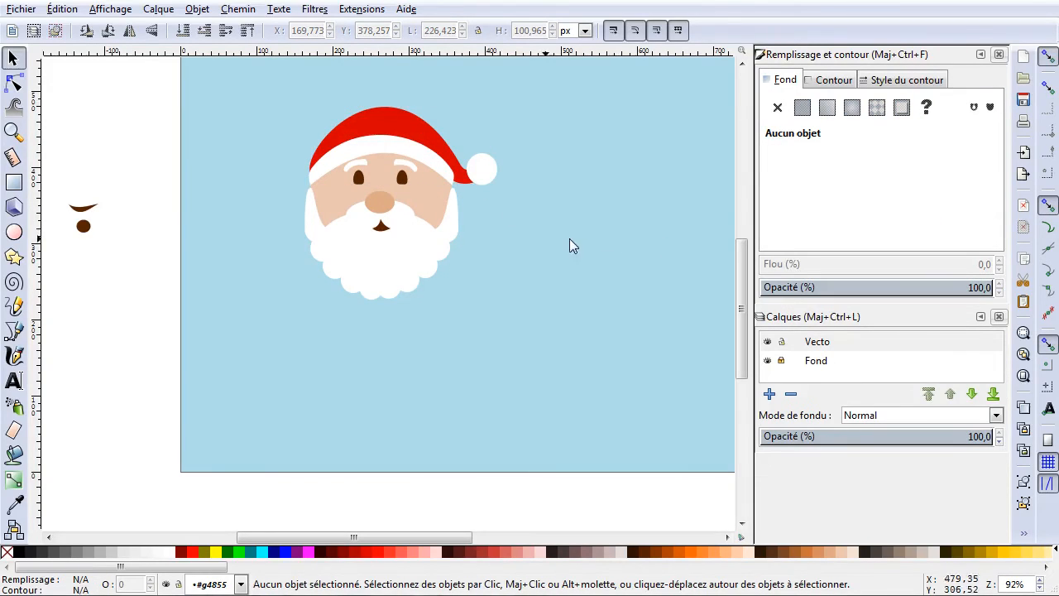
left_click(383, 175, "ctrl")
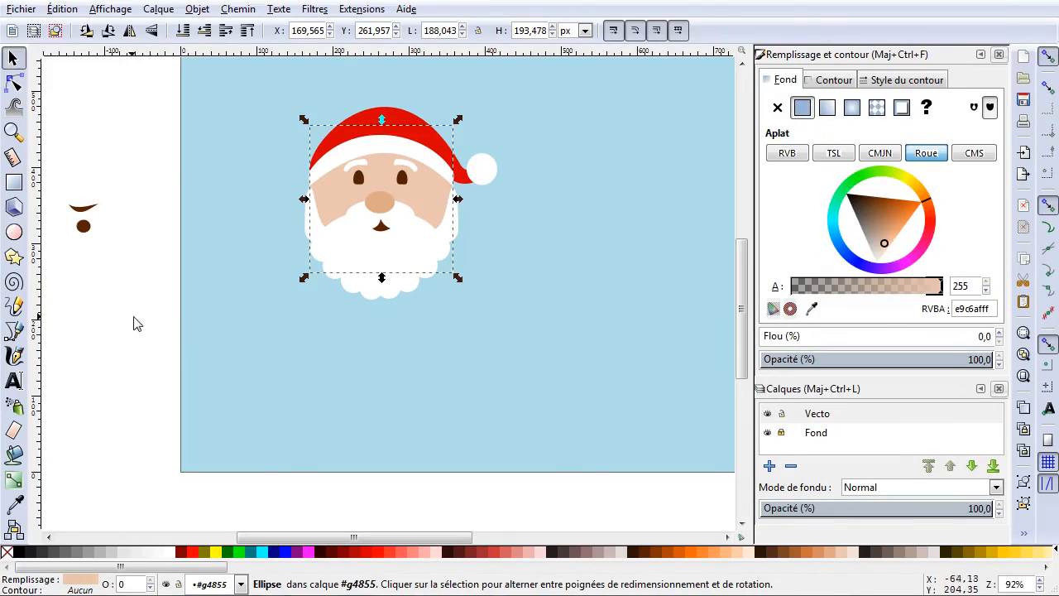
left_click(129, 322)
Move the grouped head to about X 220, Y 215 px.
left_click_drag(355, 194, 398, 203)
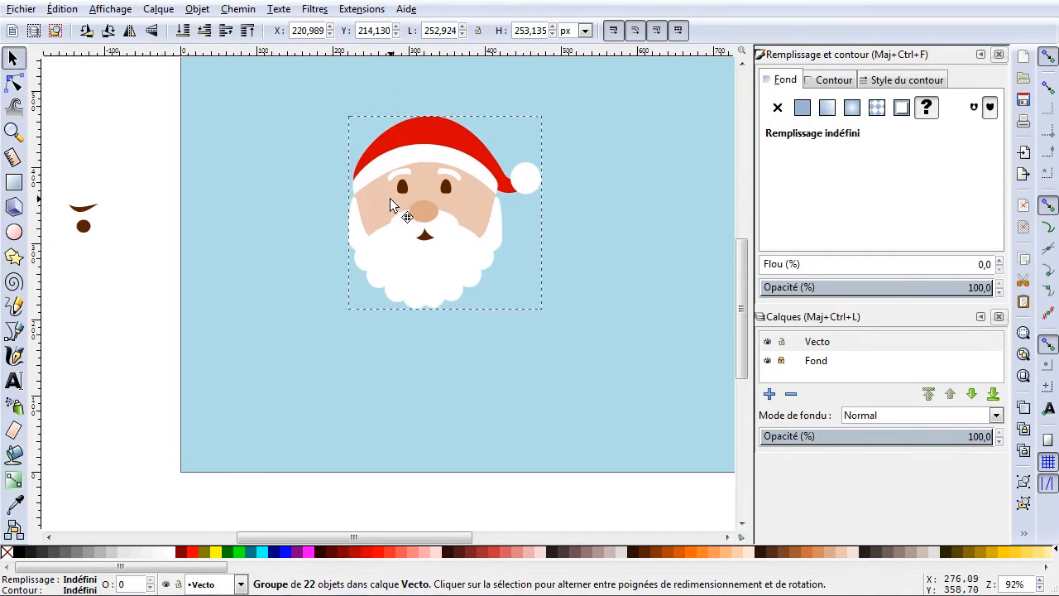
left_click(17, 85)
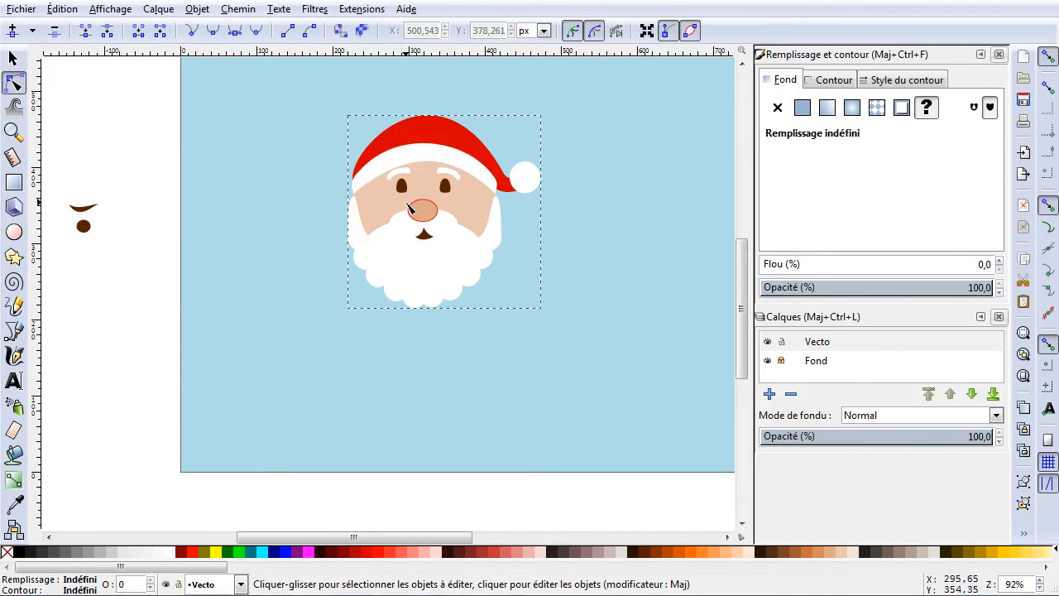
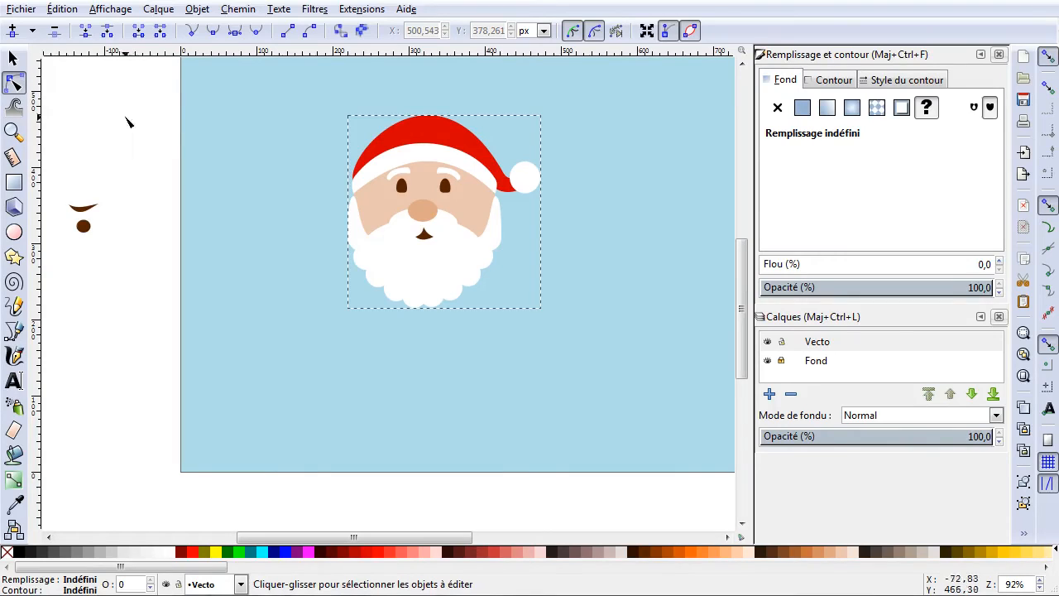
left_click(106, 157)
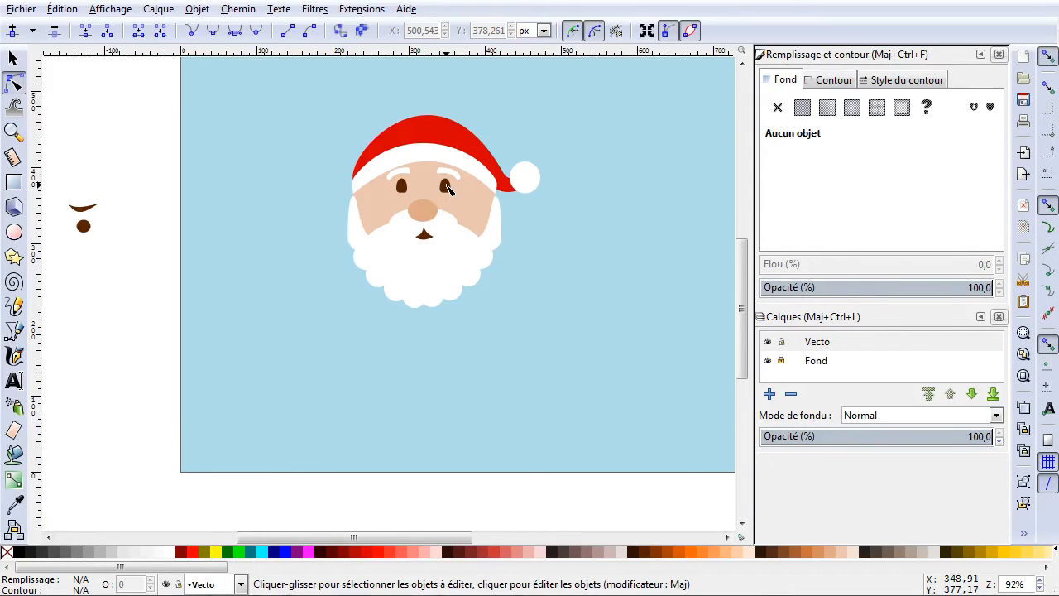
Move both eyes together slightly down inside the group, to about X 283, Y 363 px.
scroll(448, 184, "up", 4)
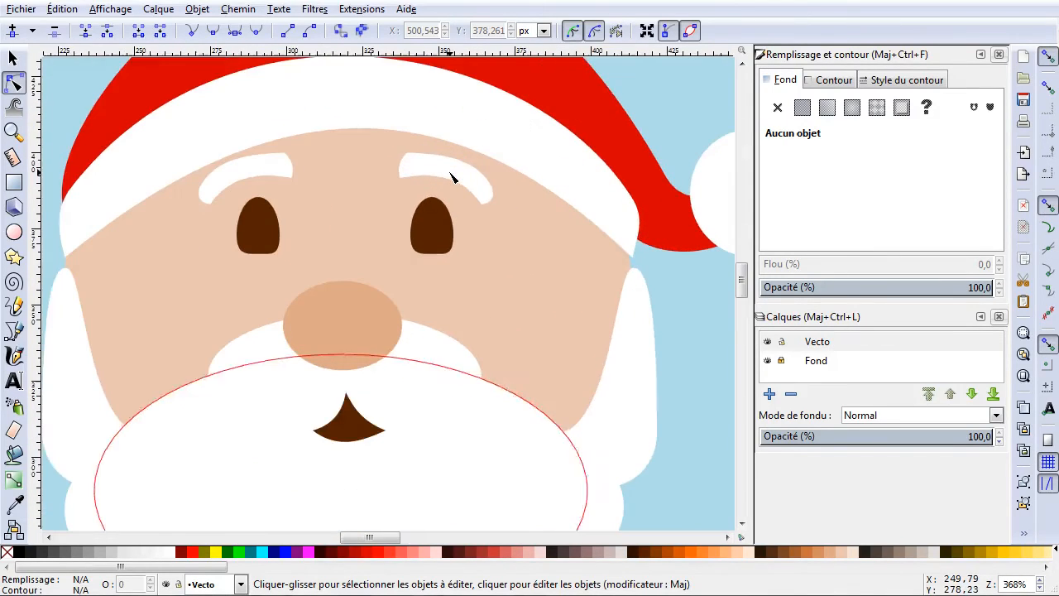
left_click(13, 58)
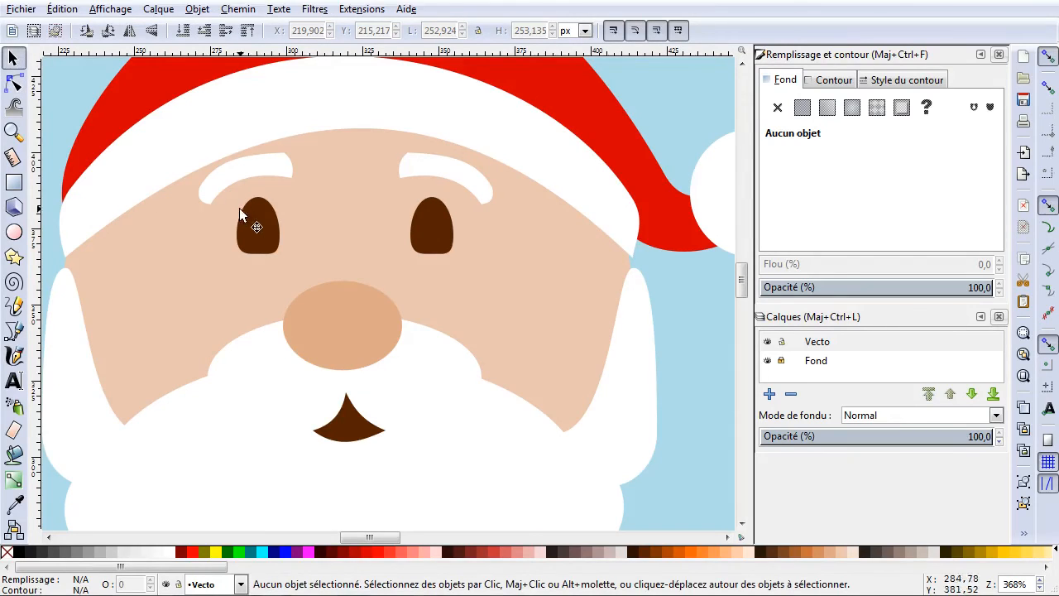
left_click(260, 237)
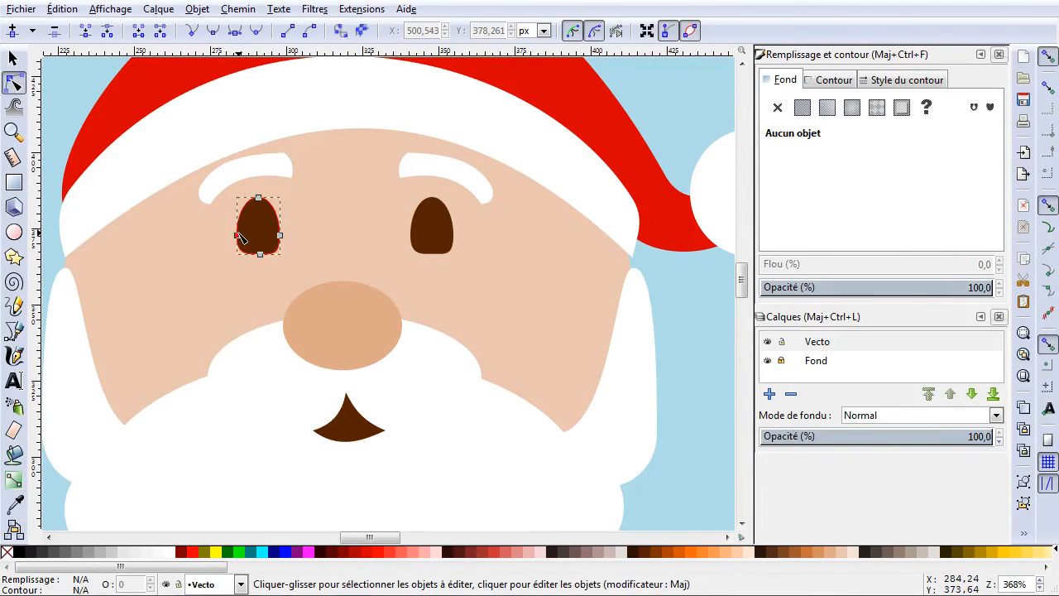
left_click(418, 235, "shift")
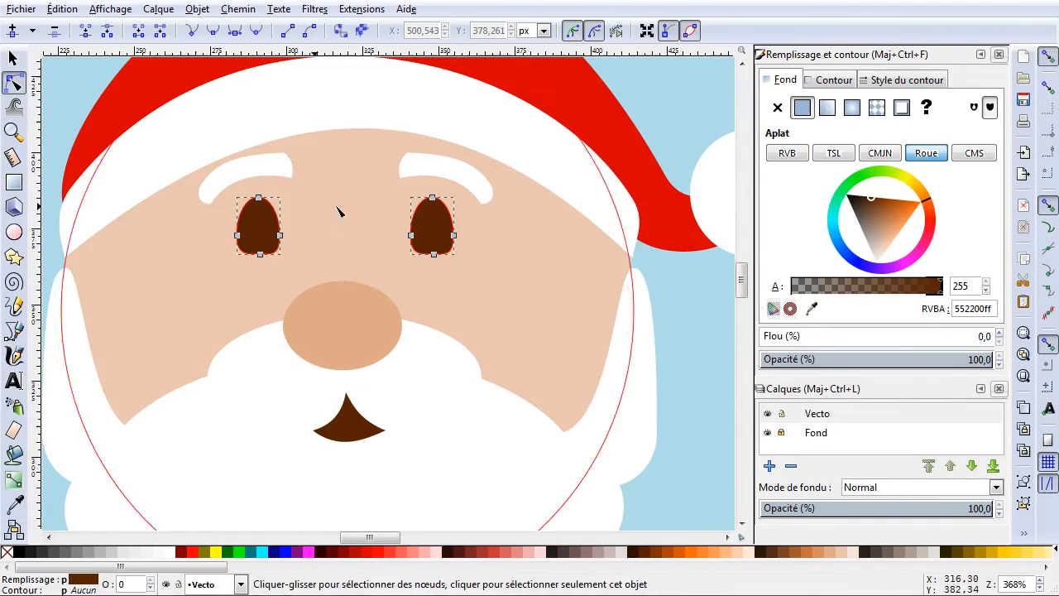
left_click(14, 58)
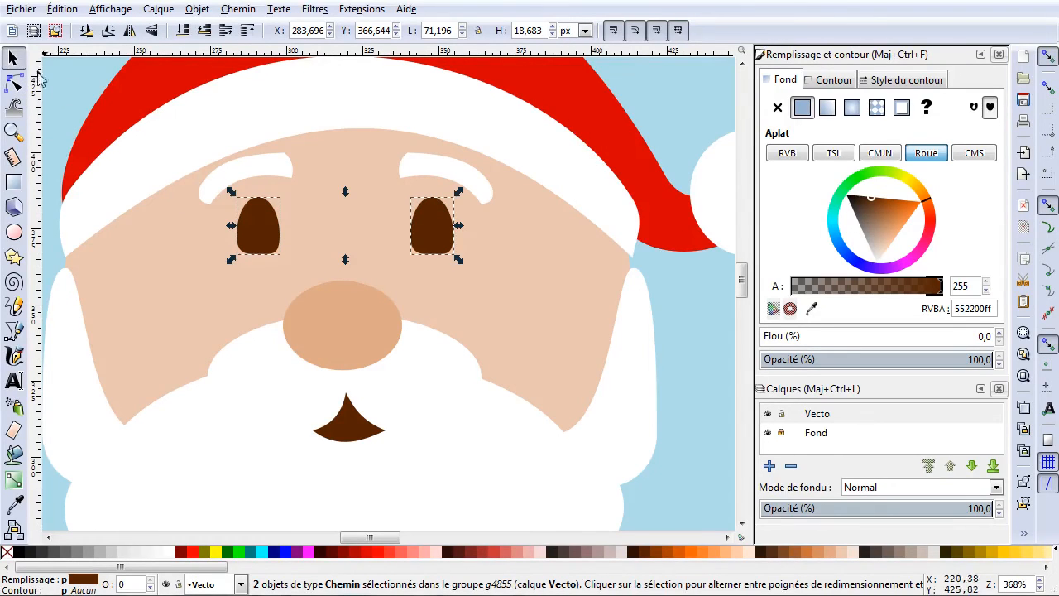
left_click_drag(248, 229, 248, 243)
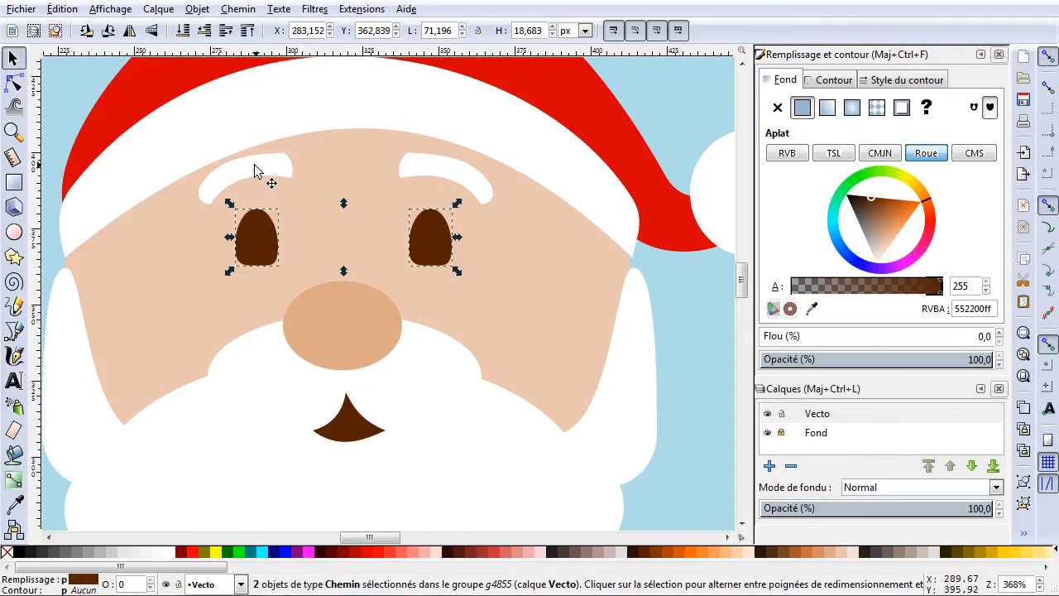
Move both eyebrows together slightly down inside the group, to about X 271, Y 381 px.
left_click(254, 164)
left_click(14, 83)
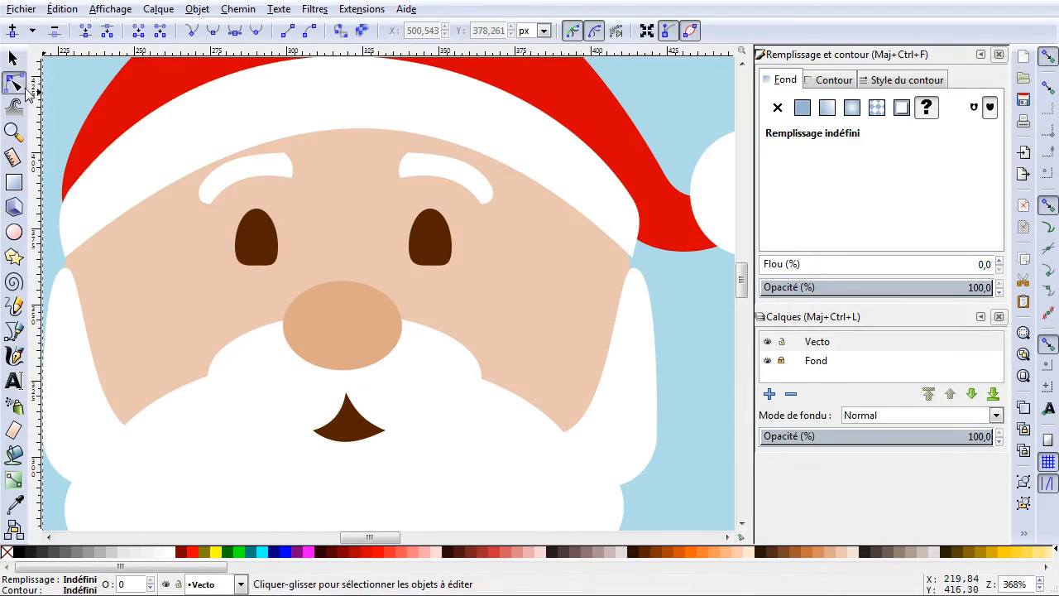
left_click(240, 174)
left_click(418, 170, "shift")
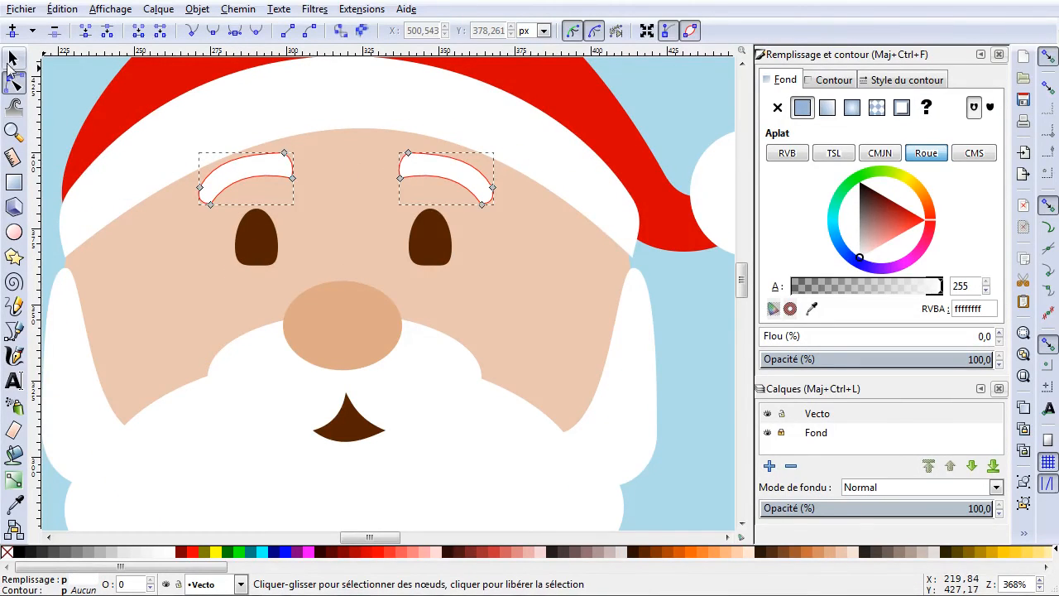
left_click(13, 58)
left_click_drag(249, 159, 248, 169)
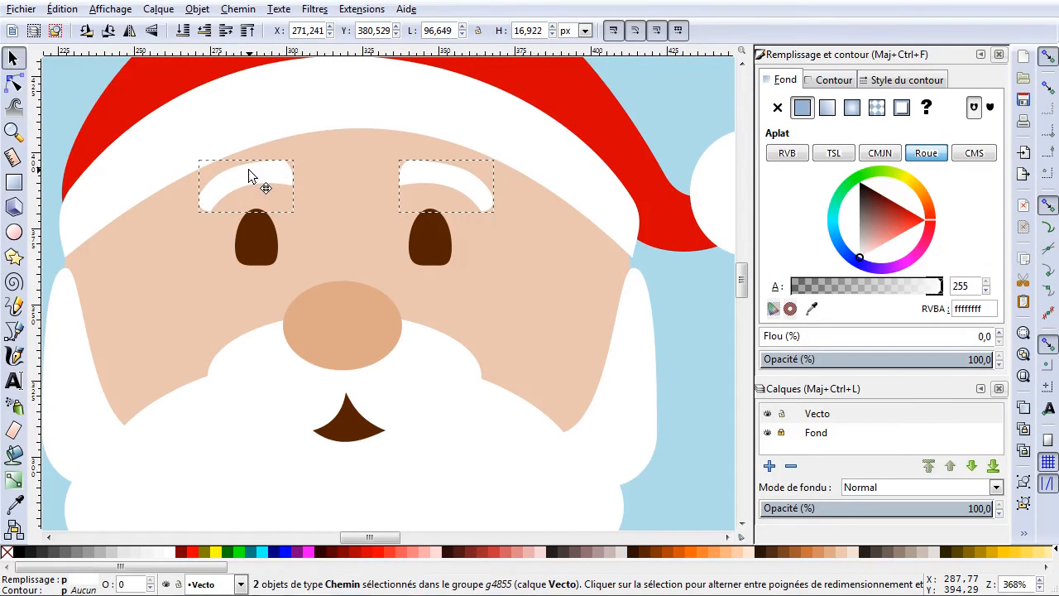
left_click(60, 95)
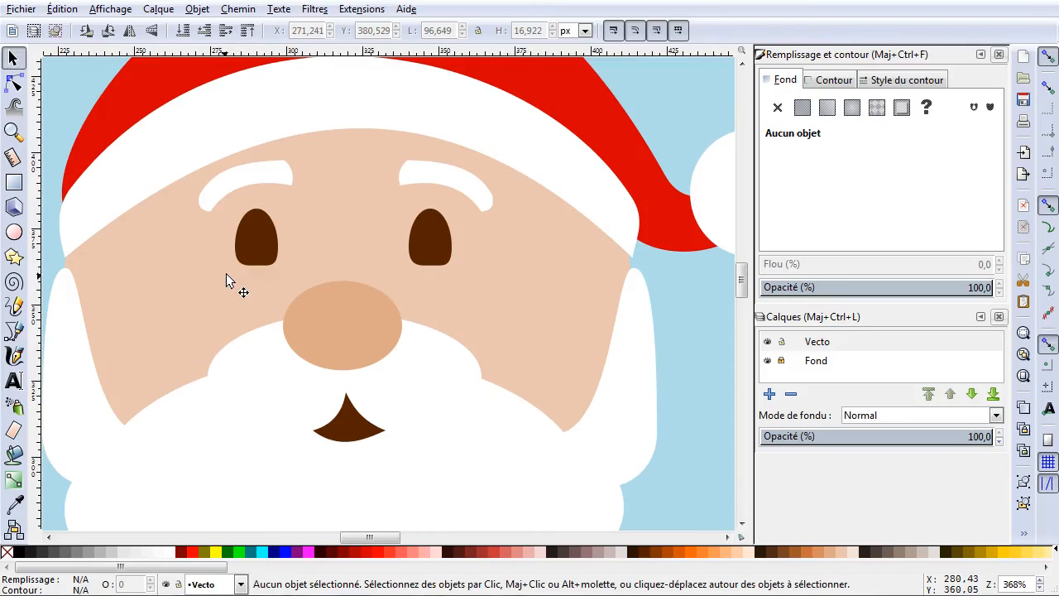
left_click(14, 233)
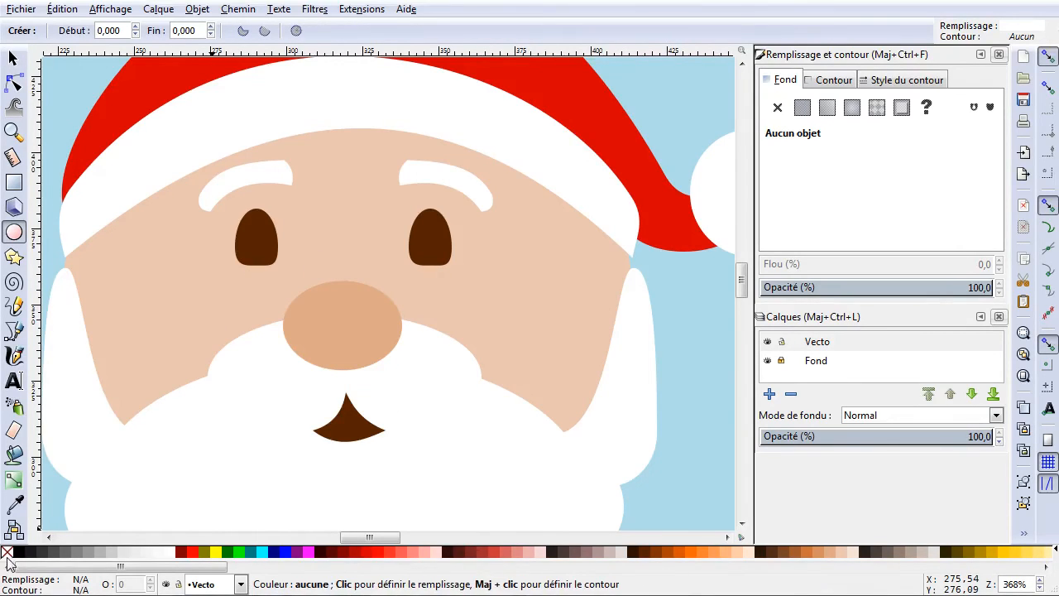
left_click(20, 554)
left_click_drag(544, 296, 440, 256)
left_click(14, 59)
left_click(420, 252)
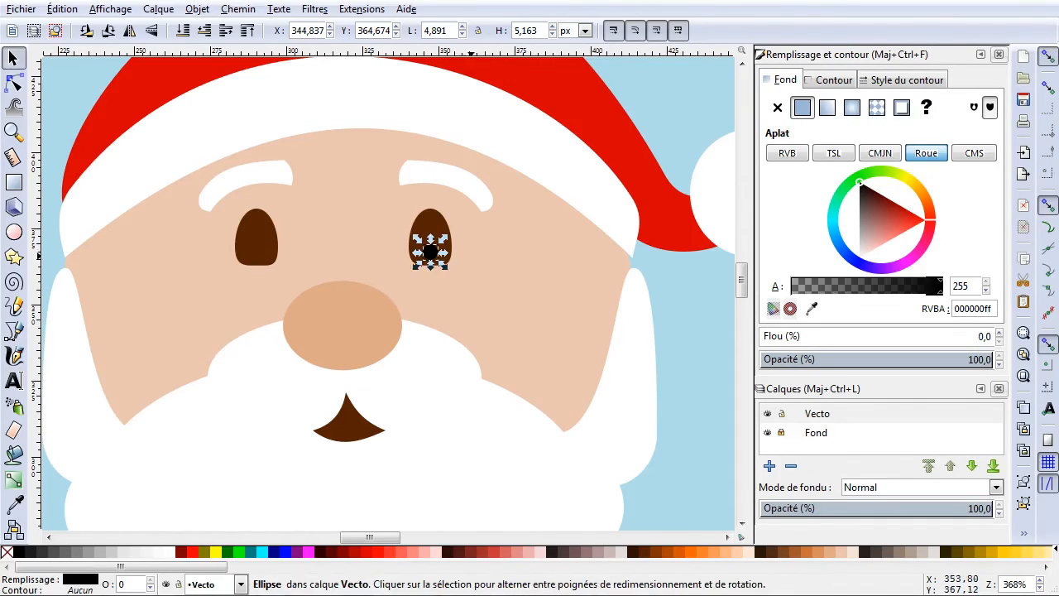
left_click(671, 321)
left_click(428, 245)
key("Escape")
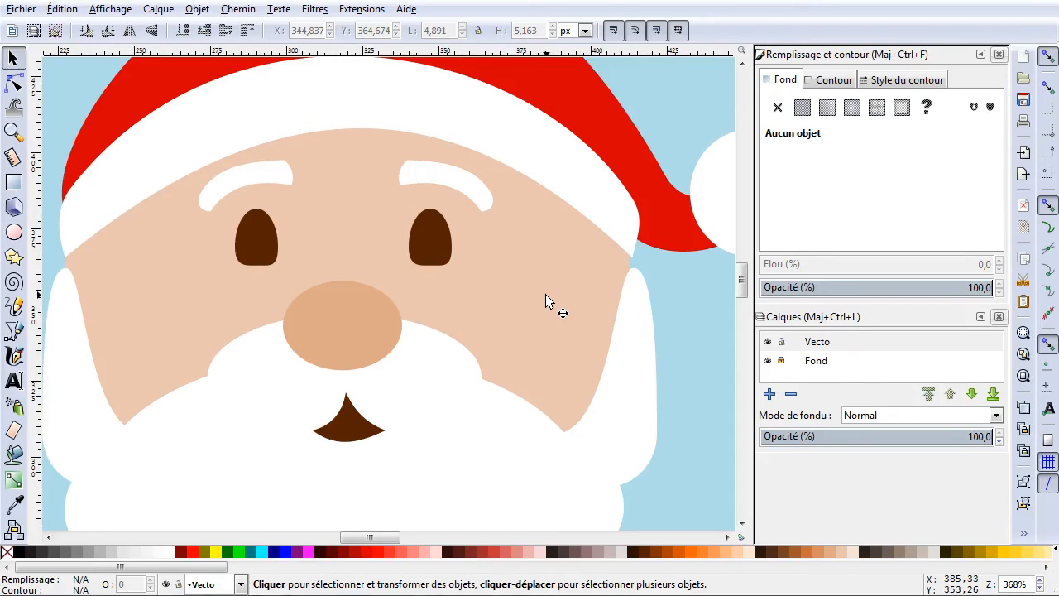
Draw a cheek ellipse about 31.5 by 13.3 px, fill it with pink e9afaf and place it beside the nose under the right-hand eye.
left_click(14, 233)
left_click_drag(501, 286, 597, 325)
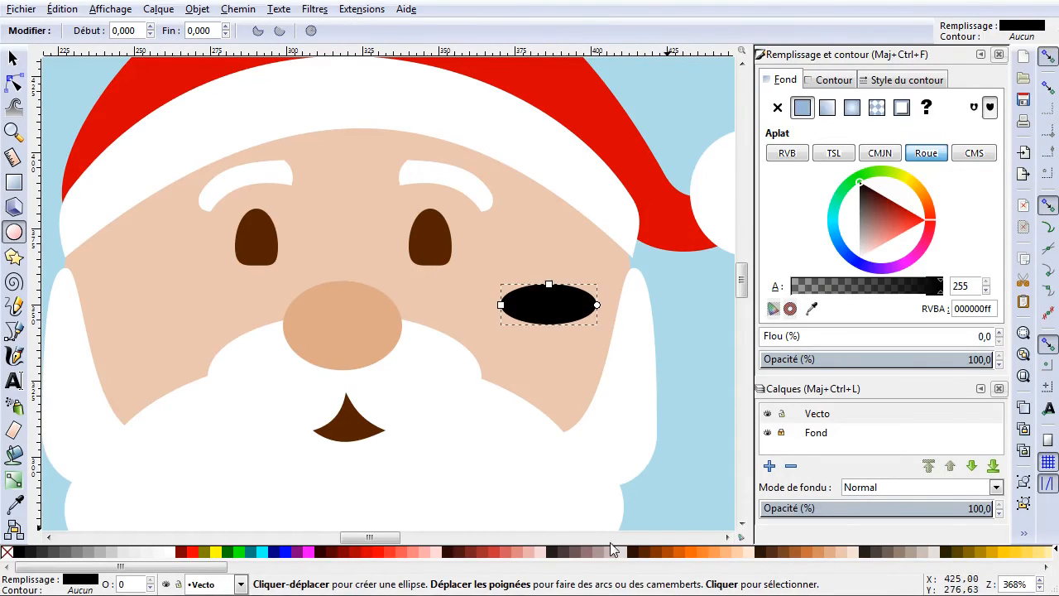
left_click(534, 552)
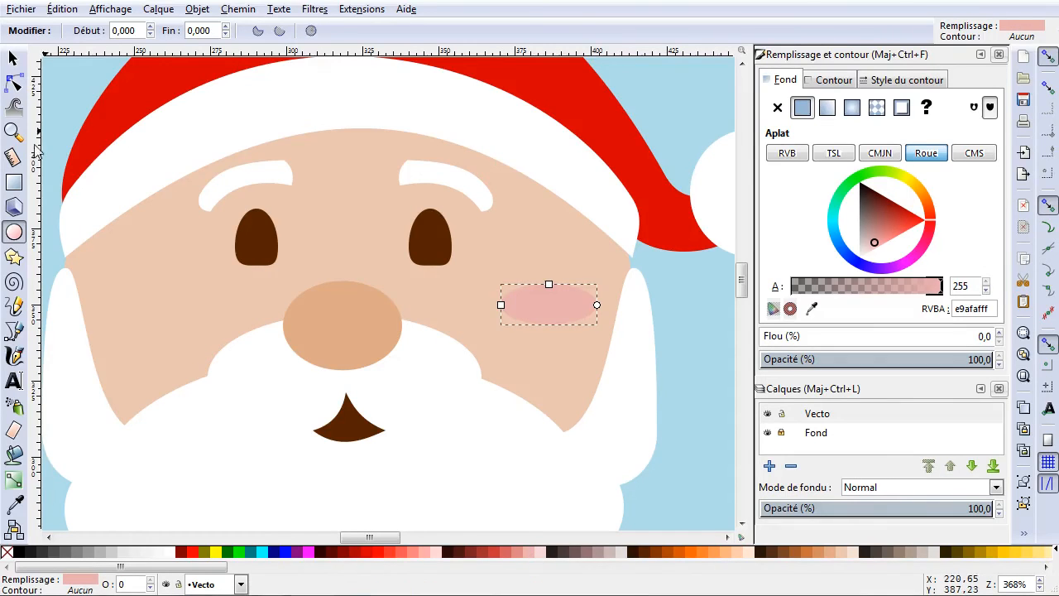
left_click(13, 58)
left_click_drag(547, 306, 469, 342)
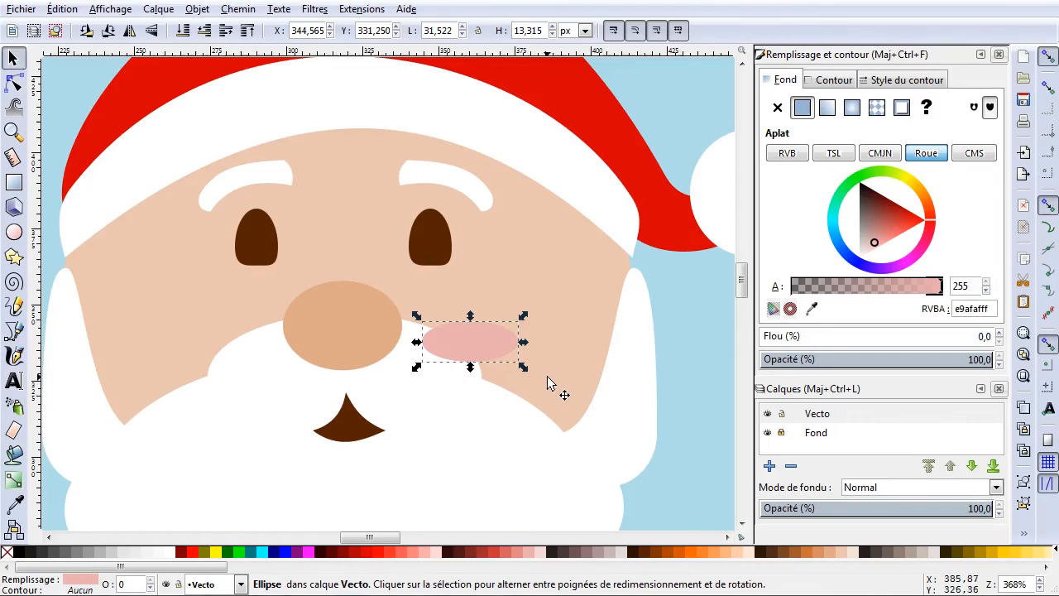
Duplicate the pink cheek ellipse onto the other side of the nose and select both cheeks.
key("ctrl+d")
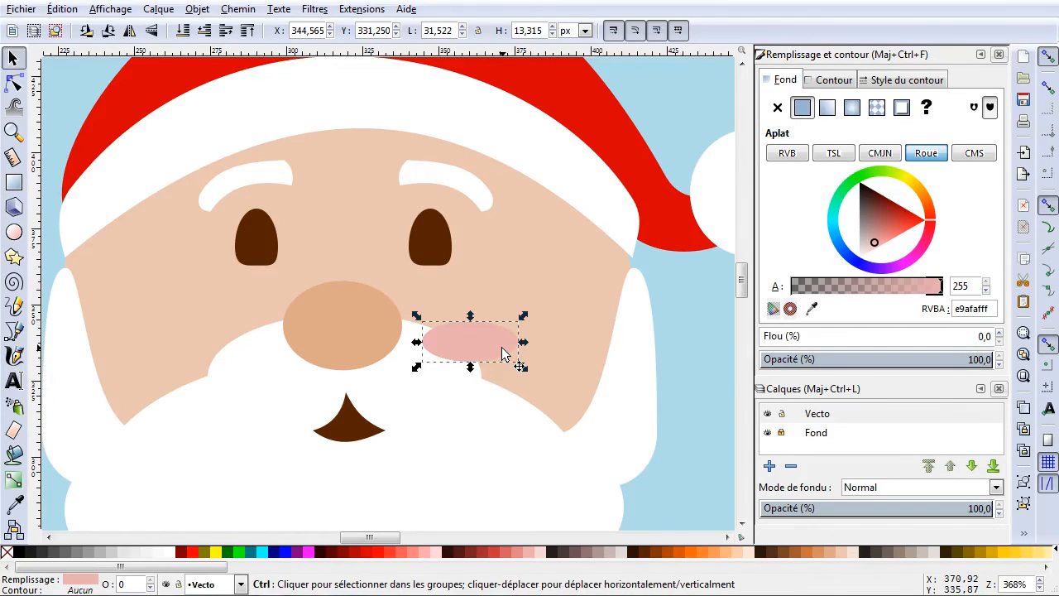
left_click_drag(501, 347, 231, 346)
left_click(461, 342, "shift")
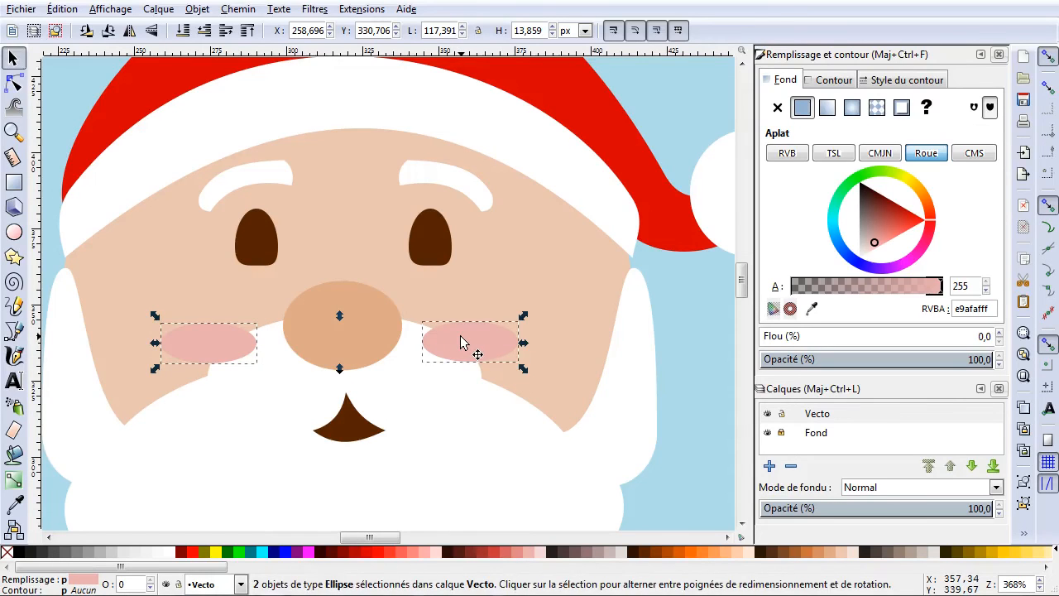
Ungroup the Santa head.
left_click(520, 369)
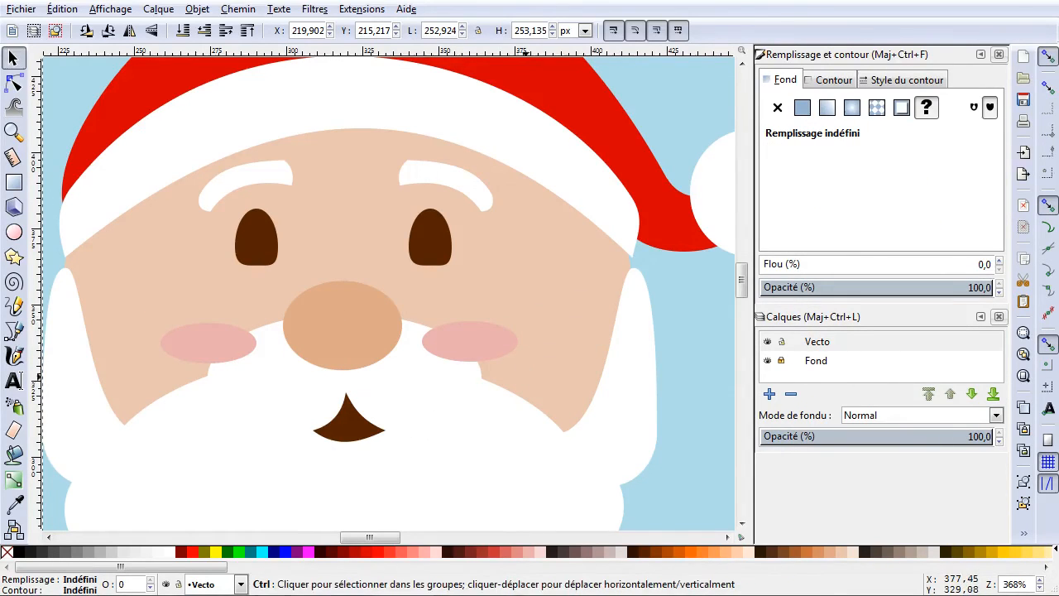
scroll(538, 364, "down", 2)
right_click(499, 182)
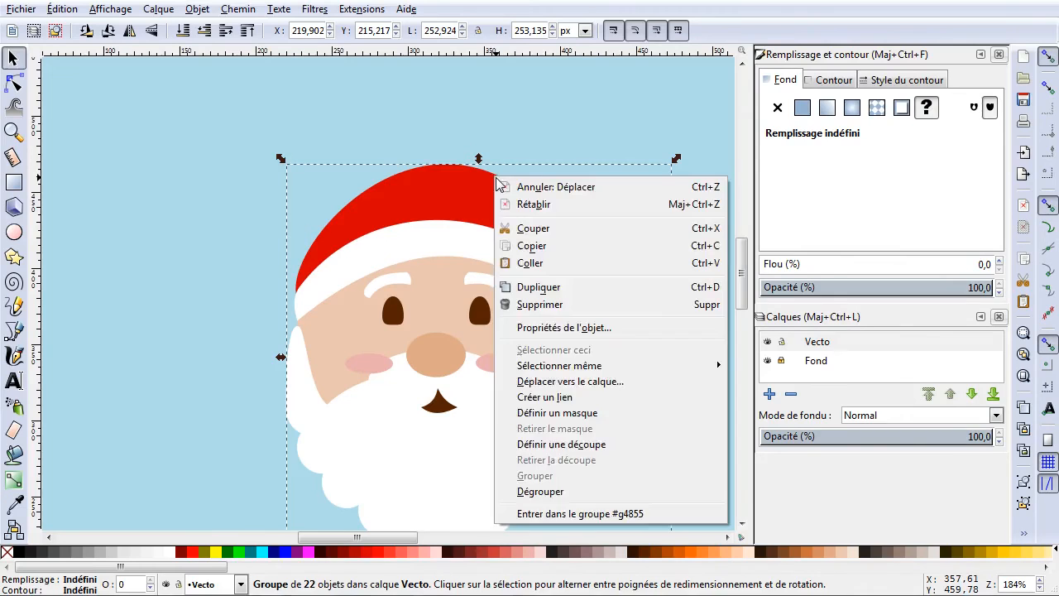
left_click(553, 492)
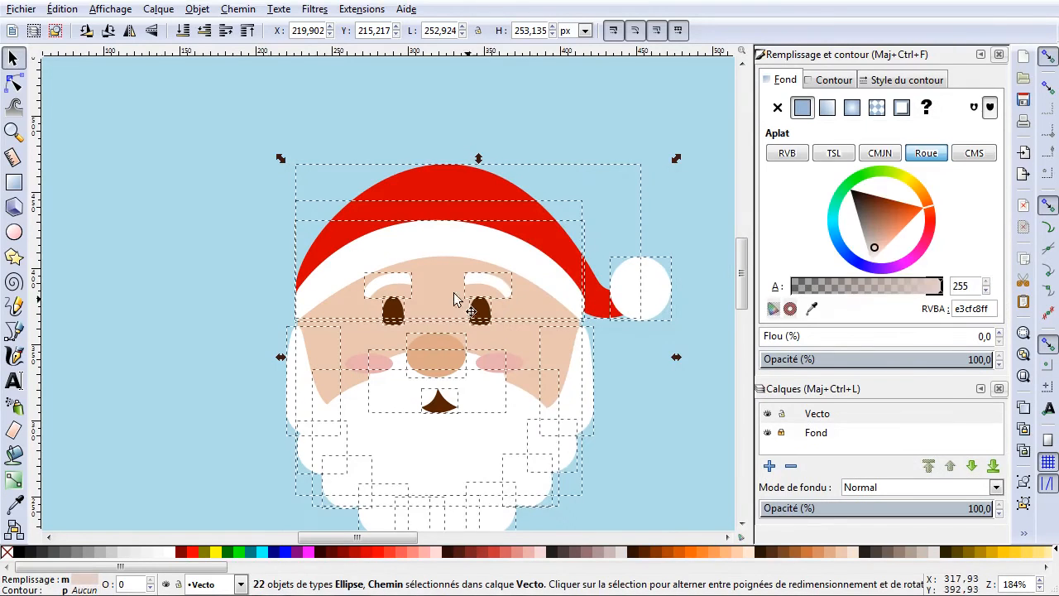
Blur both cheek ellipses by 4.6 % and lower them in the stacking order behind the moustache.
left_click(204, 340)
left_click(362, 367)
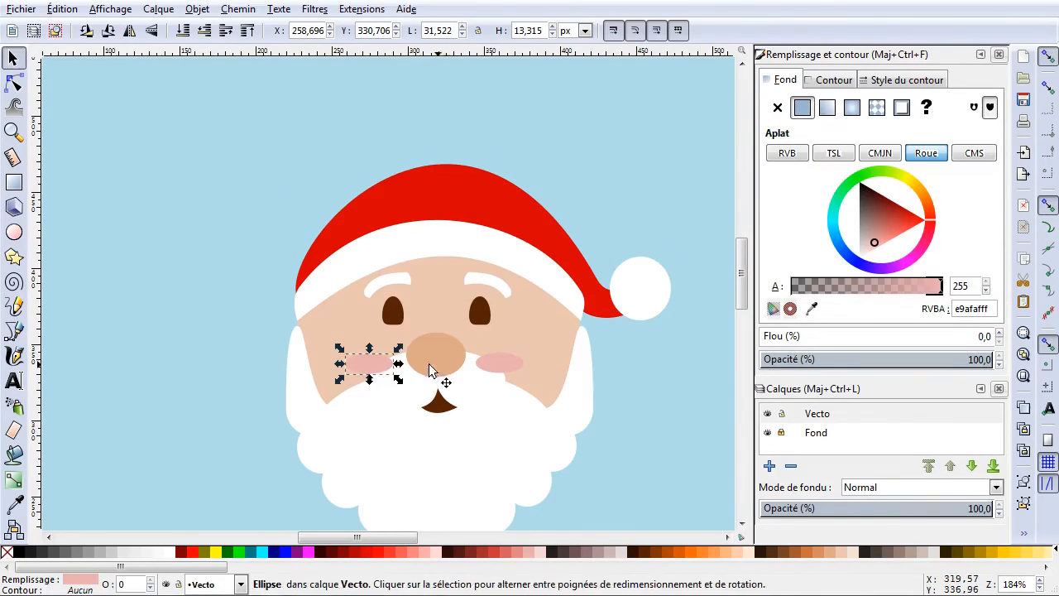
left_click(499, 361, "shift")
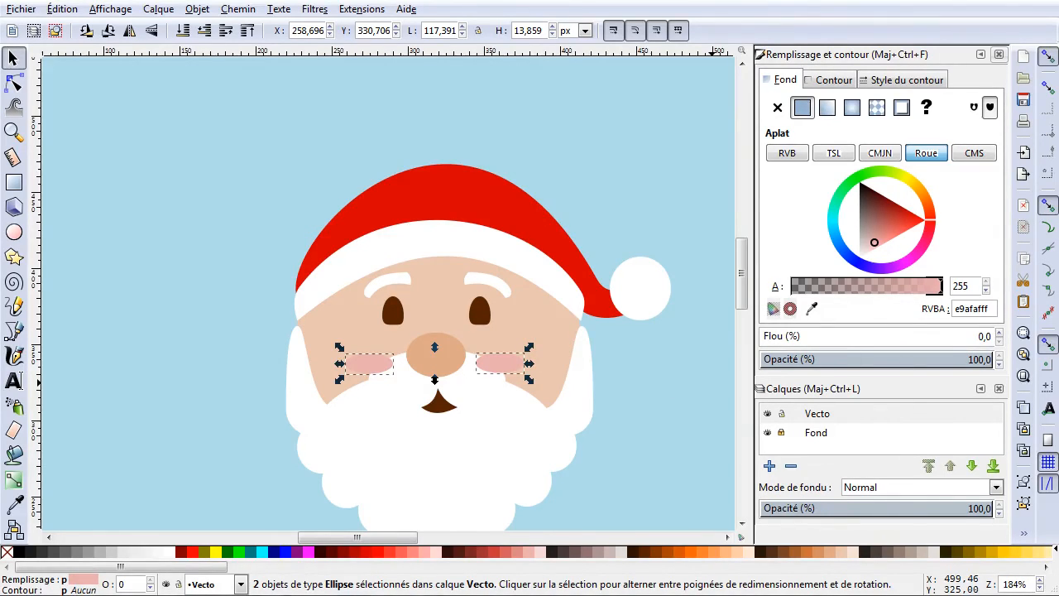
left_click_drag(767, 337, 773, 336)
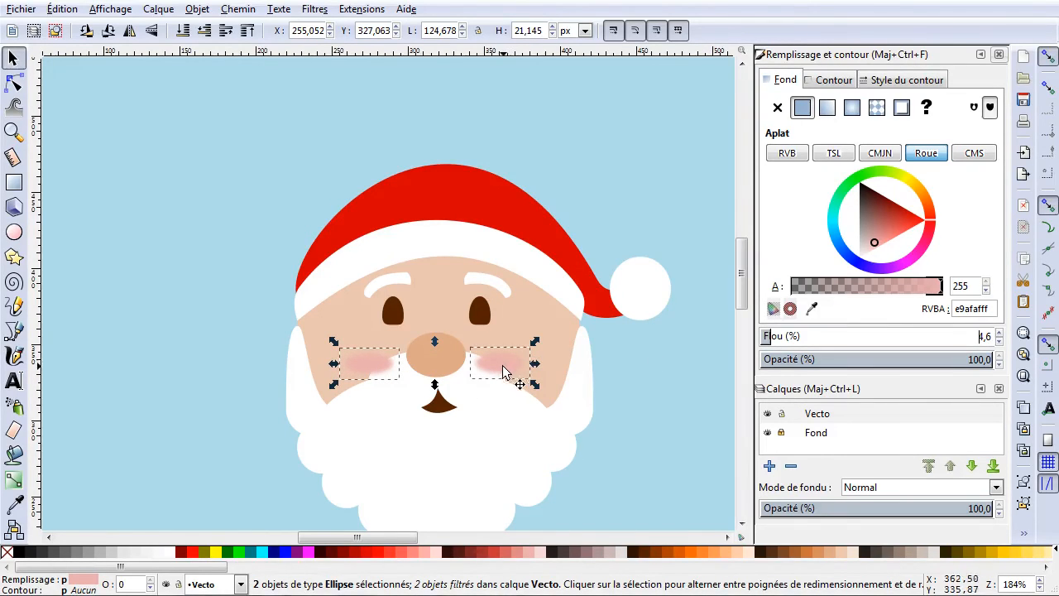
left_click(203, 31)
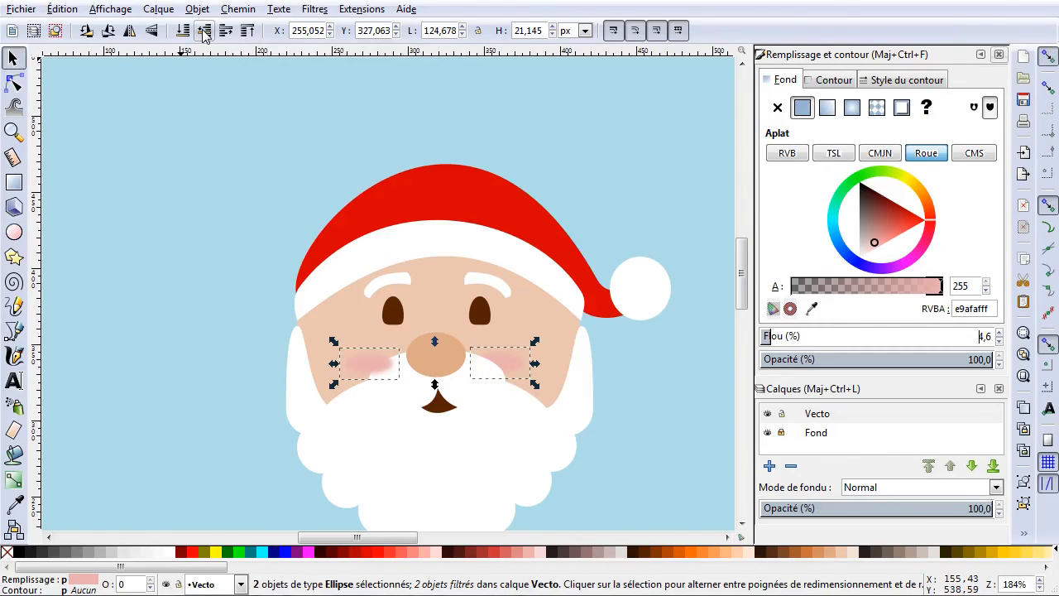
left_click(204, 32)
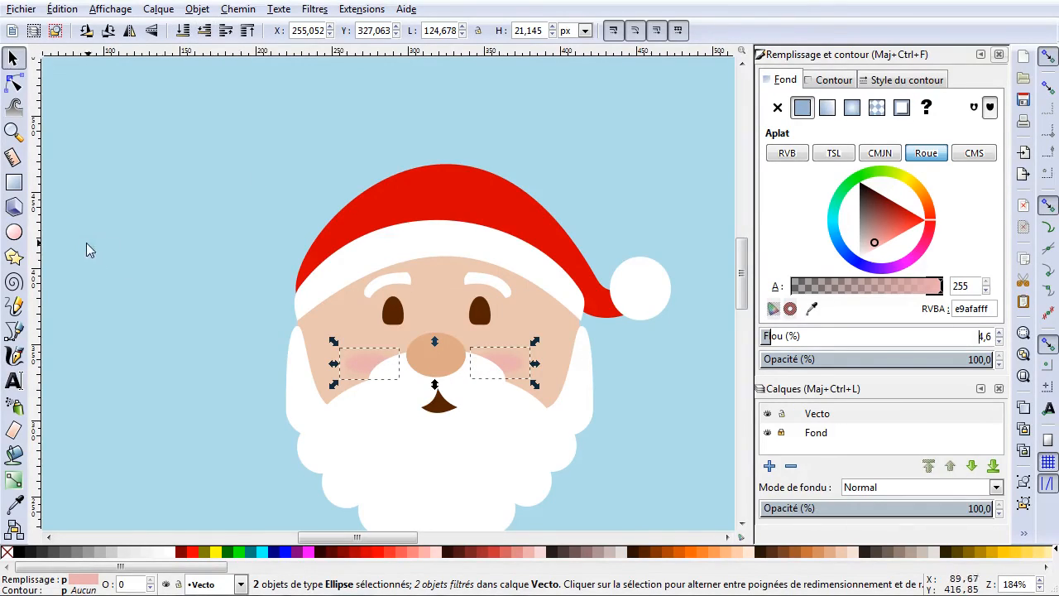
left_click(161, 248)
Reposition both cheeks together to about X 258, Y 325 px and stretch them to an overall height of about 27.8 px.
left_click(504, 360)
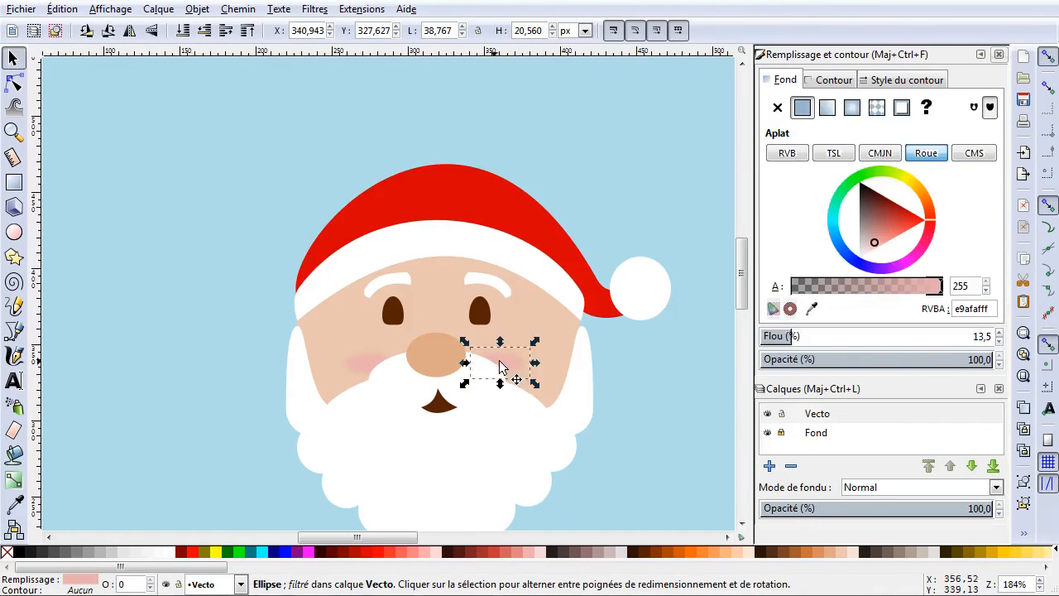
left_click(367, 364, "shift")
left_click_drag(365, 364, 371, 359)
left_click(233, 359)
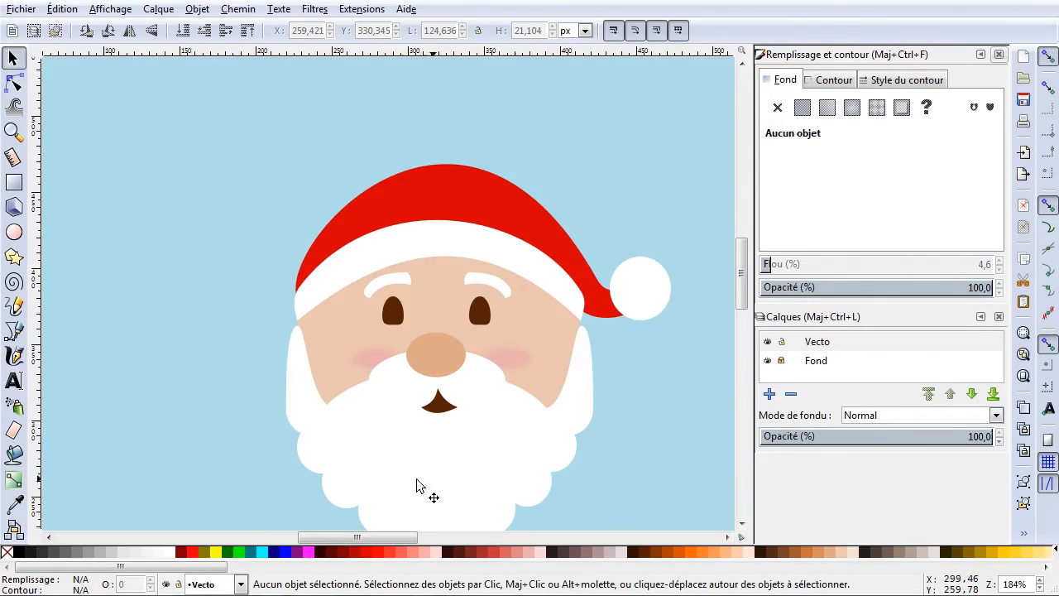
left_click(516, 360)
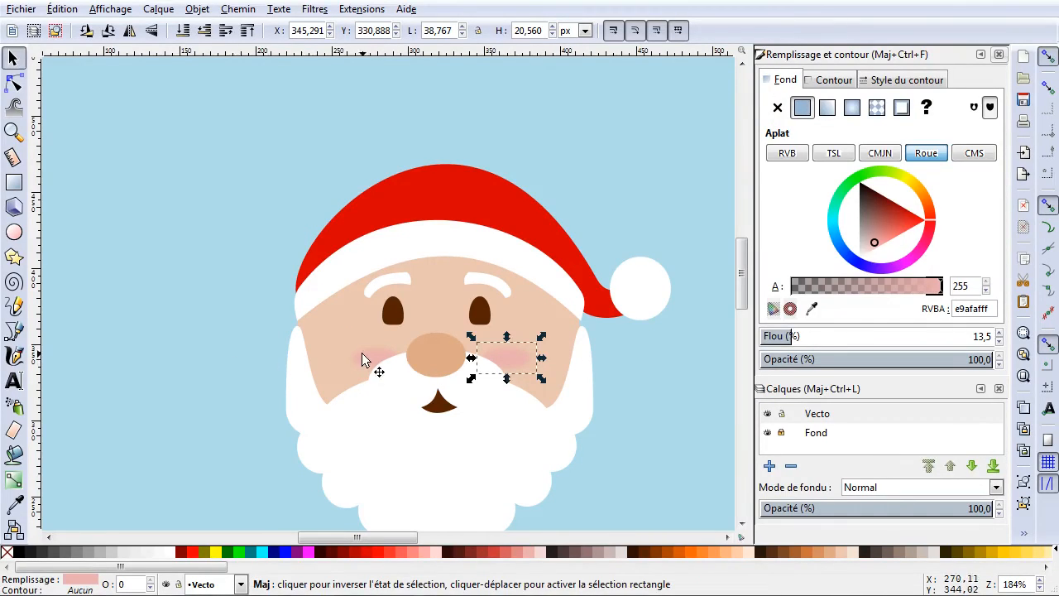
left_click(363, 354, "shift")
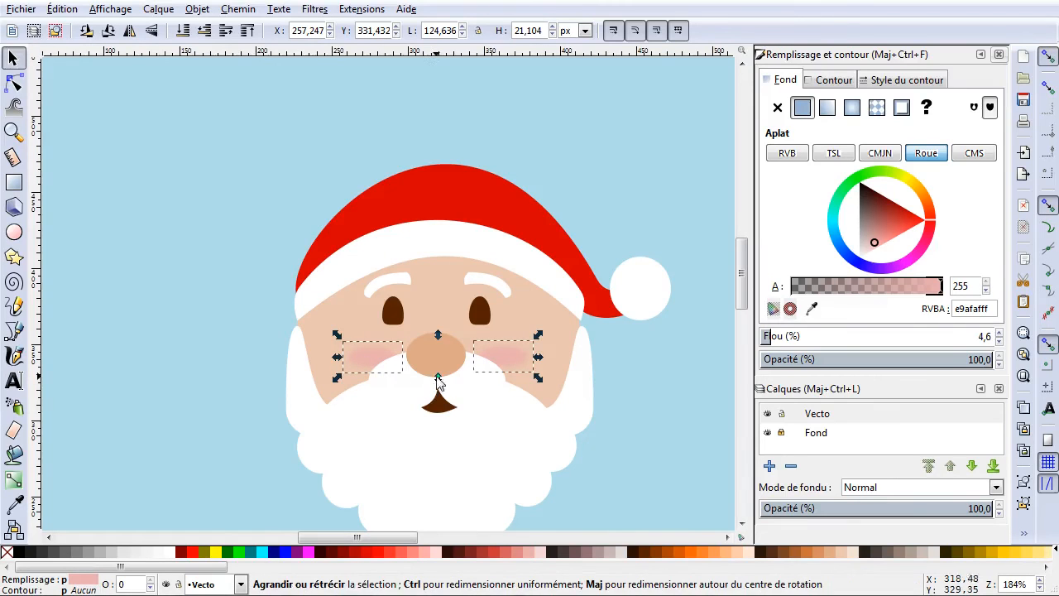
left_click_drag(439, 379, 439, 387)
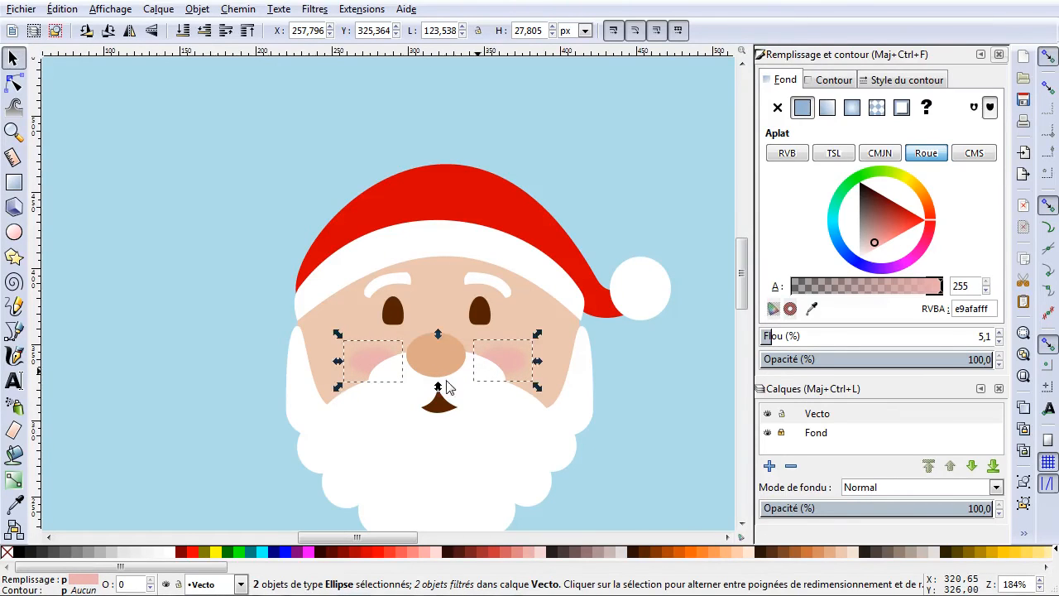
left_click_drag(509, 360, 509, 361)
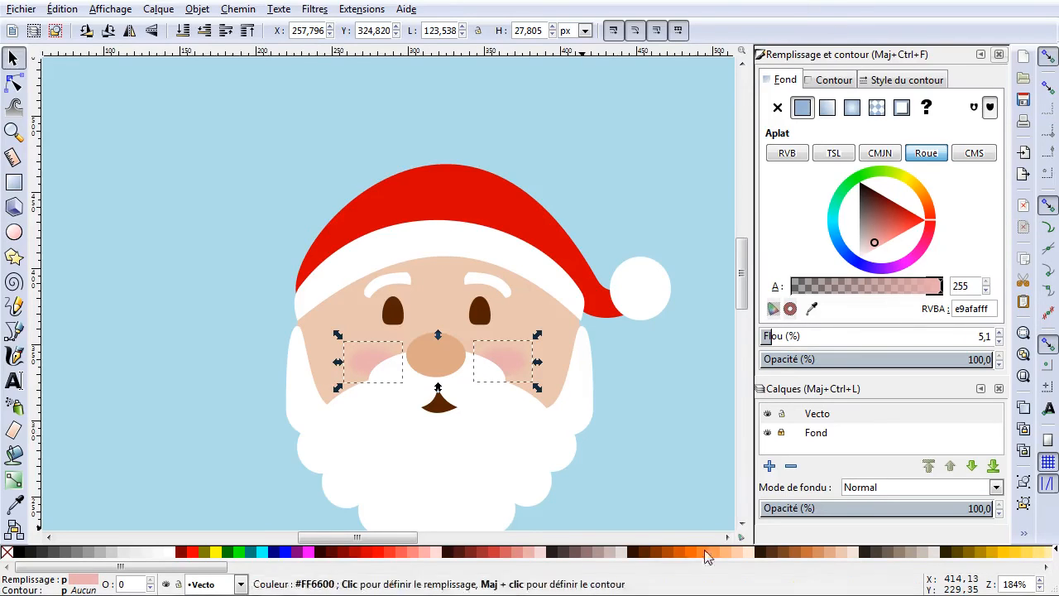
Try the fill colours ffccaa, e9c6af and deaa87 on both cheeks.
left_click(729, 552)
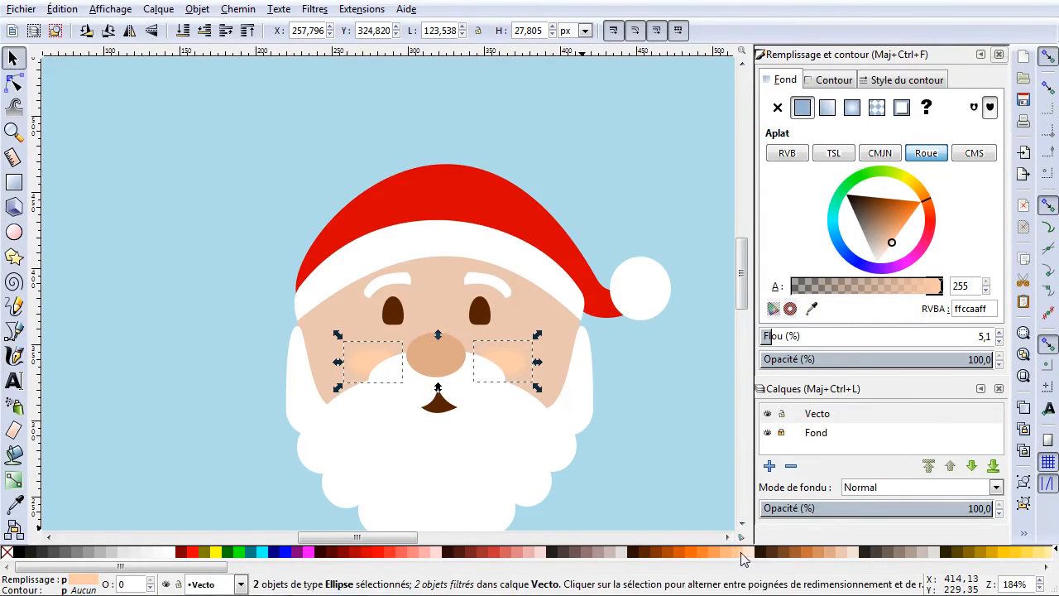
left_click(840, 555)
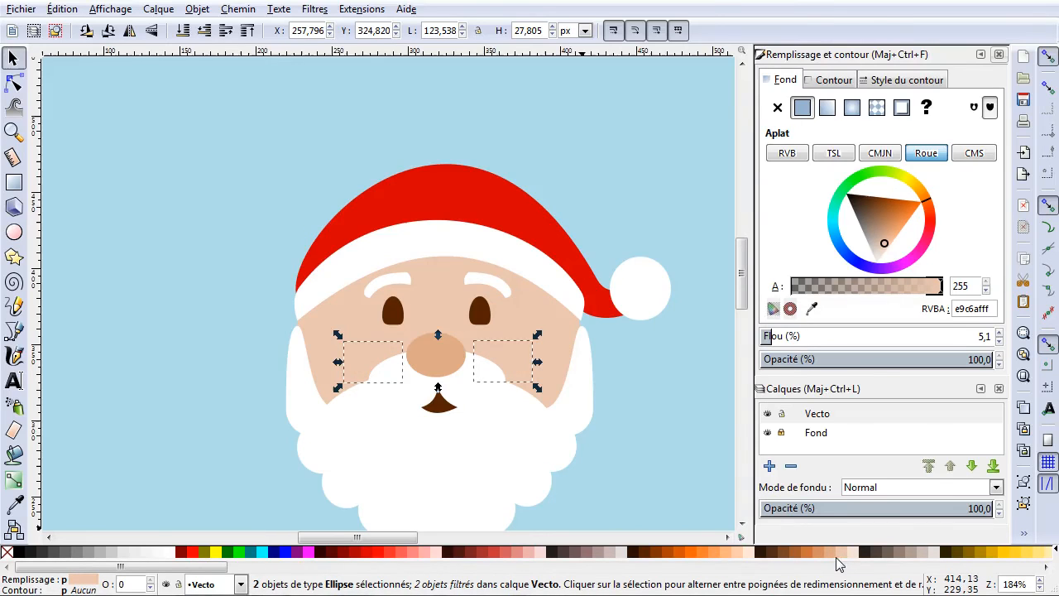
left_click(828, 553)
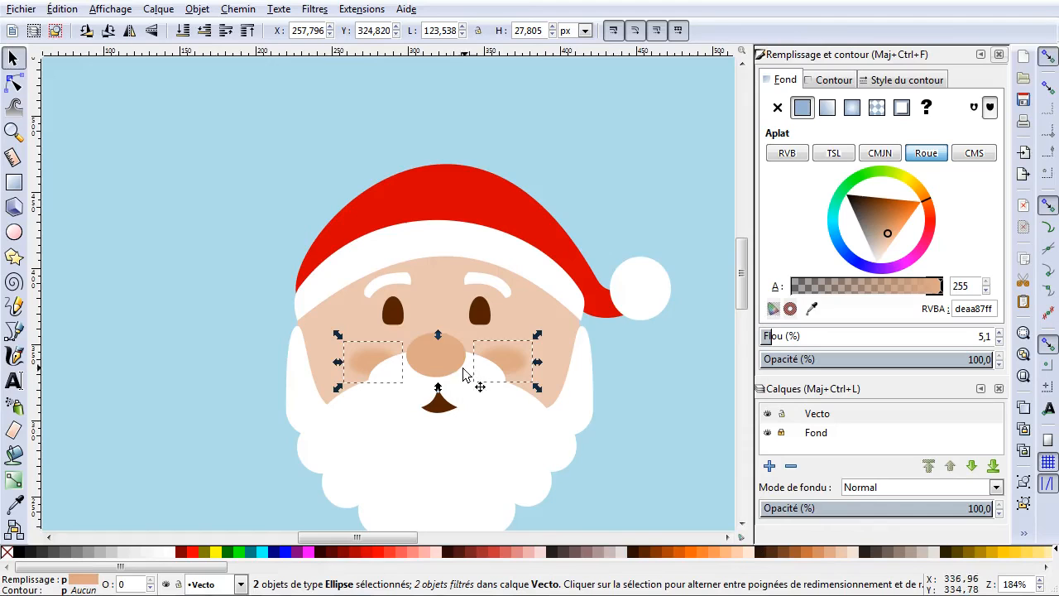
Test blur values of 0 and 4.6 % on both cheeks away from the face, and delete the cheeks.
left_click_drag(517, 369, 559, 124)
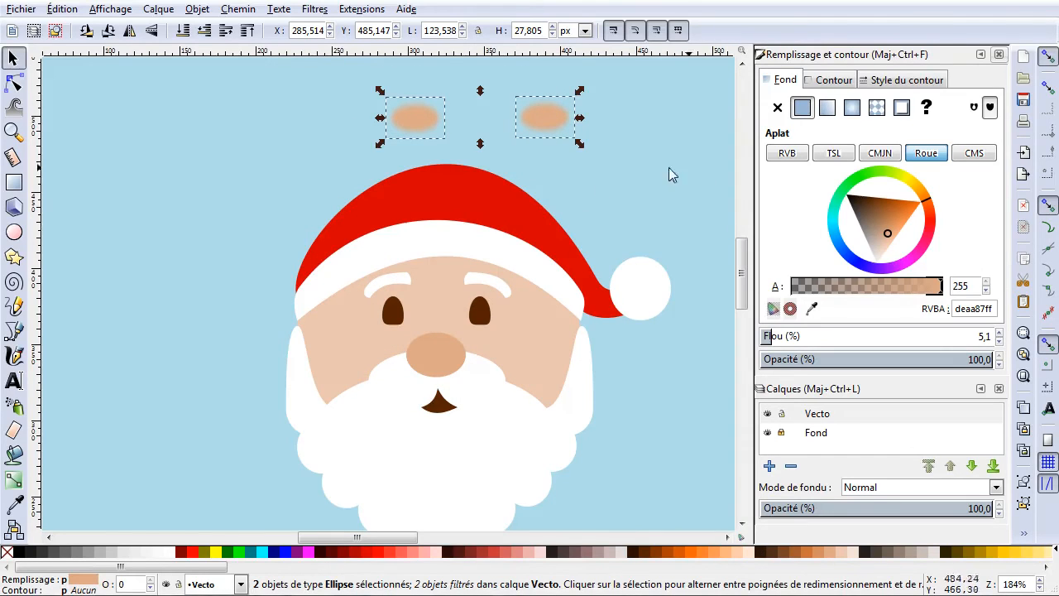
left_click_drag(778, 336, 749, 341)
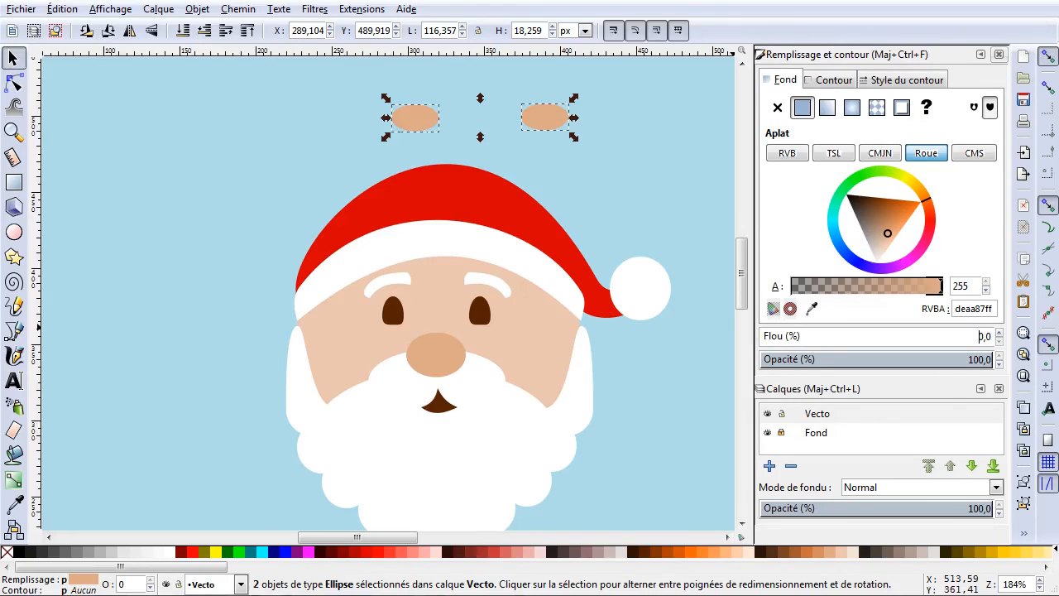
mouse_move(783, 340)
left_mouse_down()
mouse_move(871, 340)
mouse_move(765, 336)
left_mouse_up()
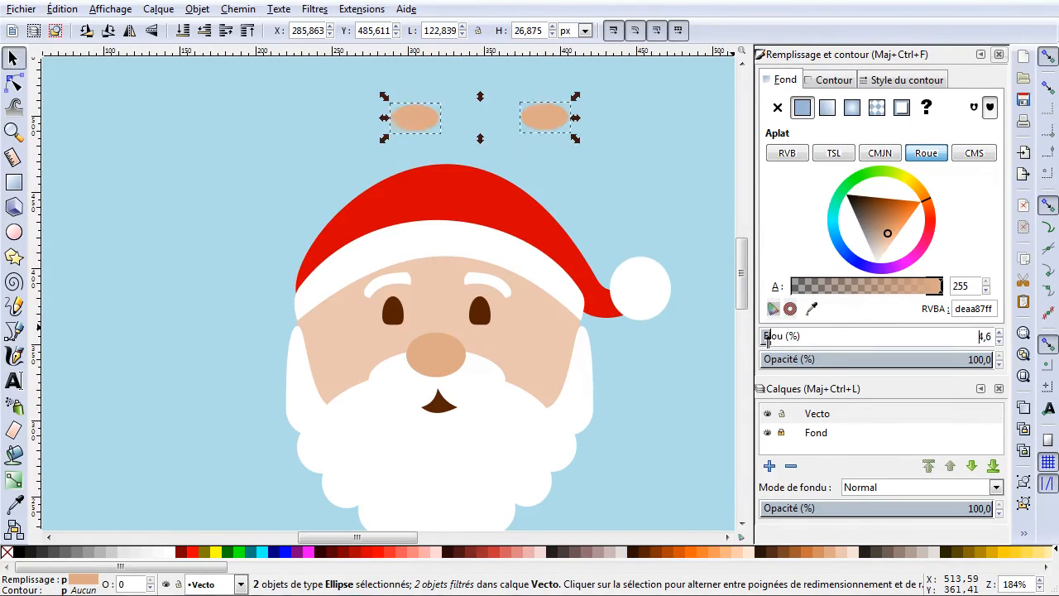
left_click_drag(527, 134, 334, 145)
key("Delete")
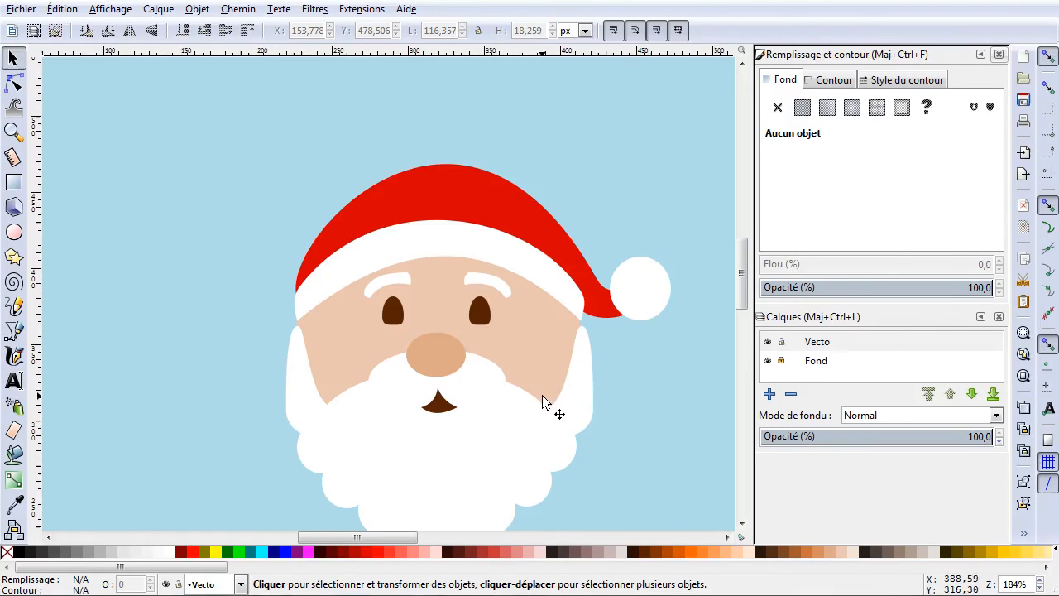
Group all the parts of the Santa head, leaving out the spare mouths beside the page.
scroll(485, 406, "down", 2)
left_click_drag(344, 256, 638, 515)
scroll(527, 315, "down", 3)
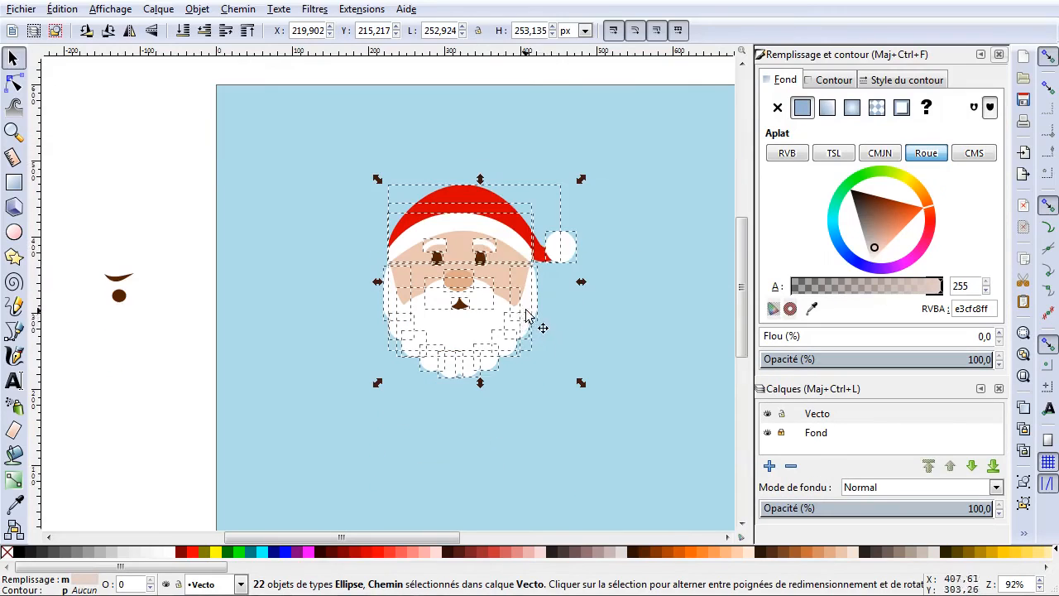
right_click(456, 190)
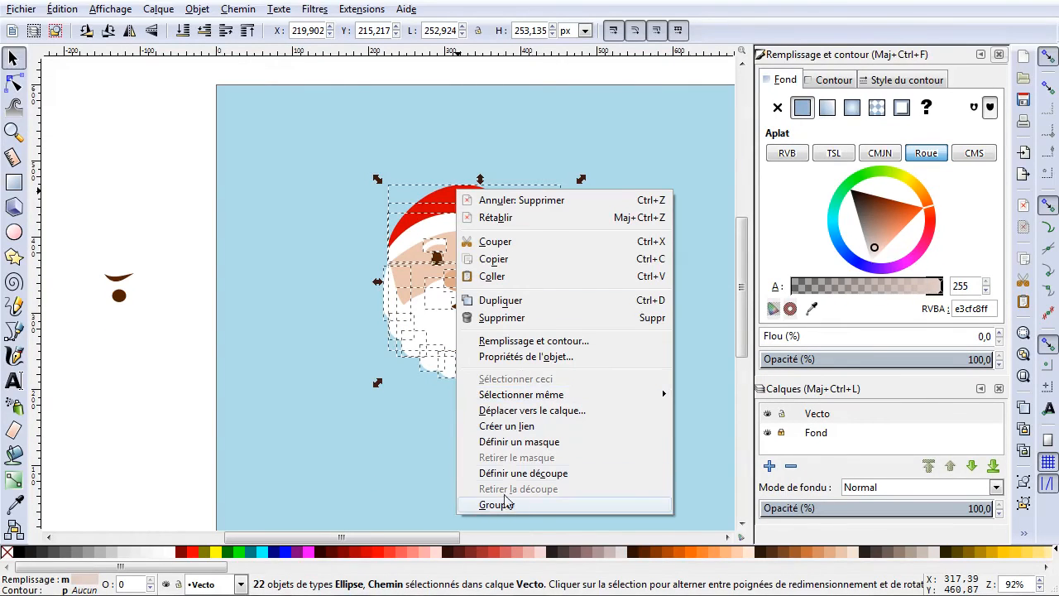
left_click(510, 506)
left_click(640, 388)
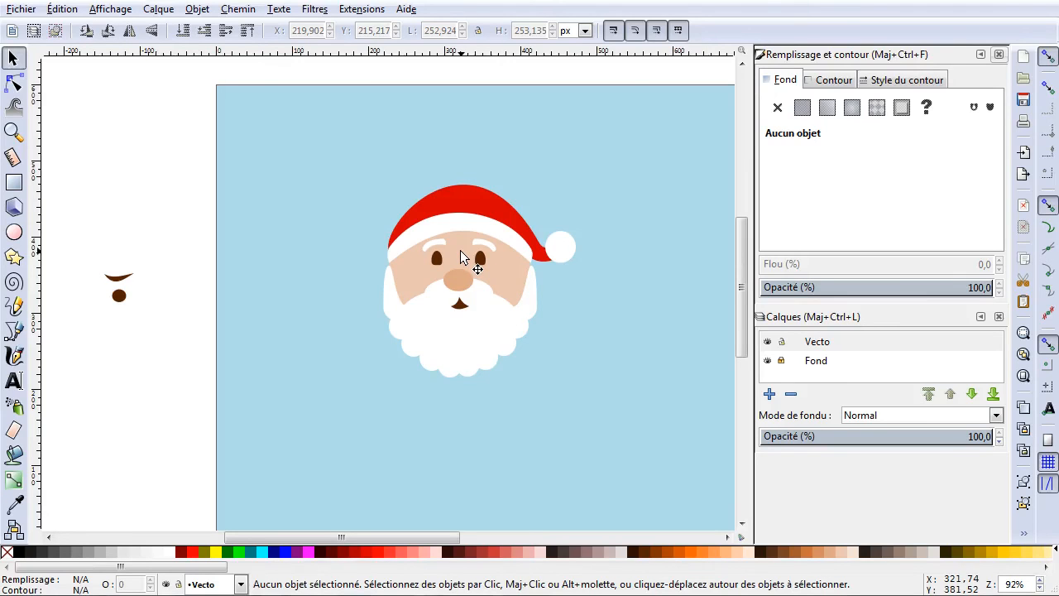
Draw a five-cornered polygon with 0.120 rounding over the page's upper-left corner and convert it to a star with spoke ratio 0.489.
left_click(14, 257)
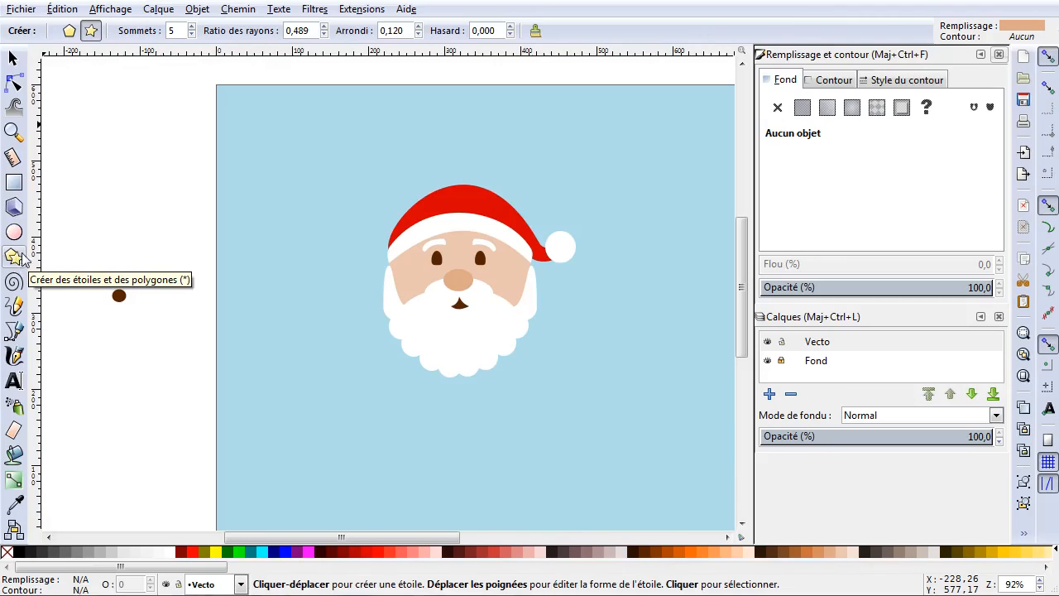
left_click(68, 33)
left_click_drag(215, 148, 273, 186)
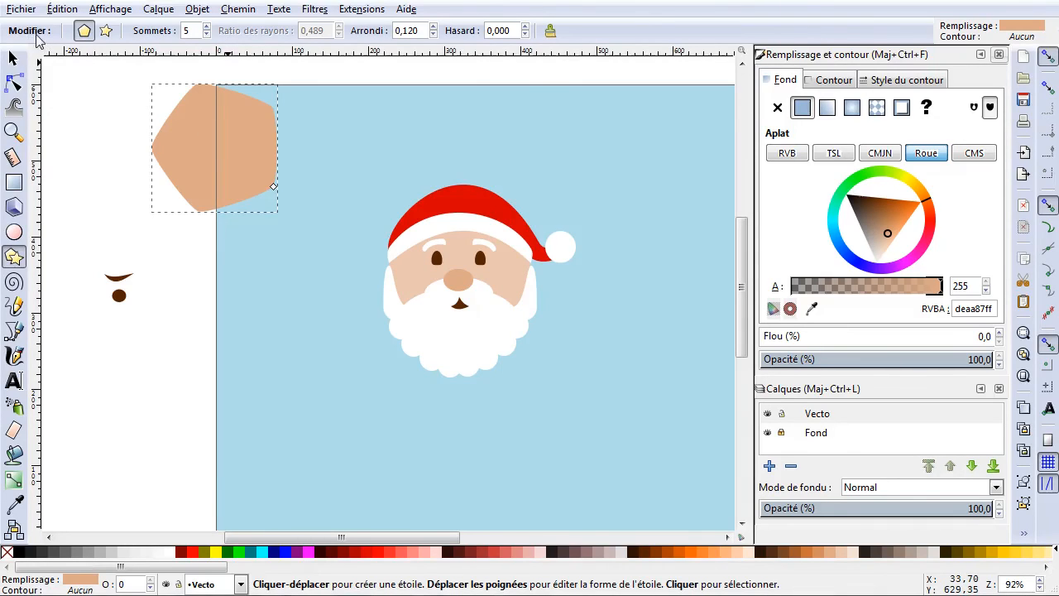
left_click(105, 32)
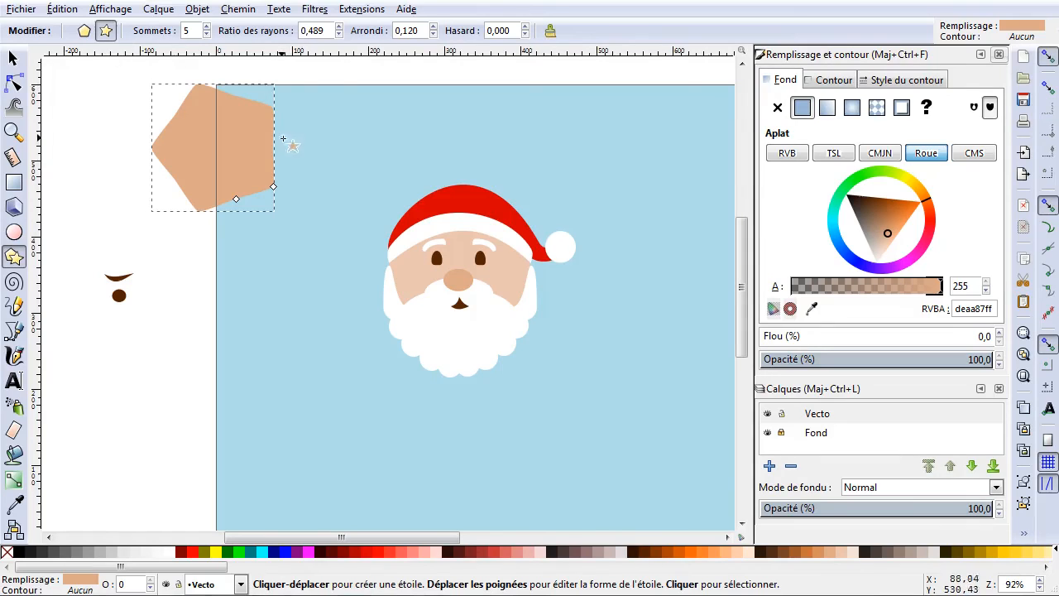
Replace the large polygon with a small five-pointed star about 66 px wide, filled red d40000, and place it above the hat's upper-left side.
key("Delete")
left_click_drag(269, 146, 289, 161)
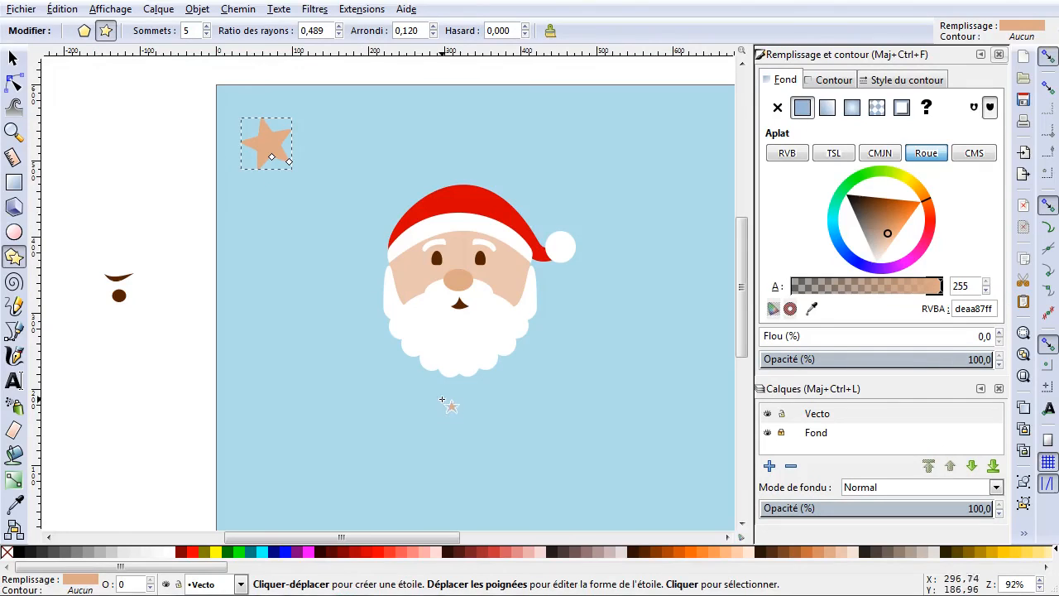
left_click(371, 553)
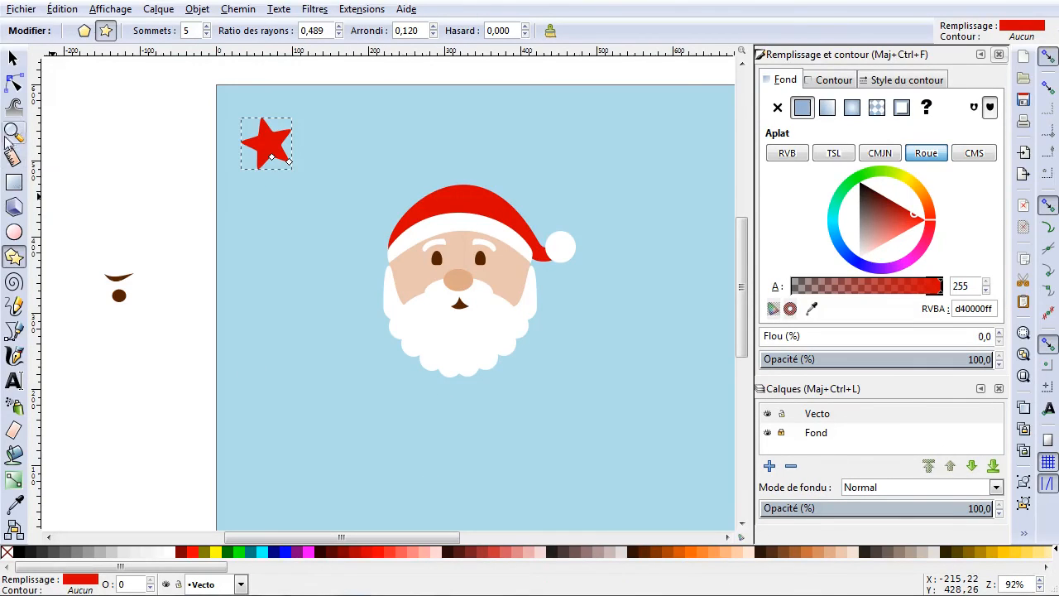
left_click(14, 58)
left_click_drag(259, 147, 342, 165)
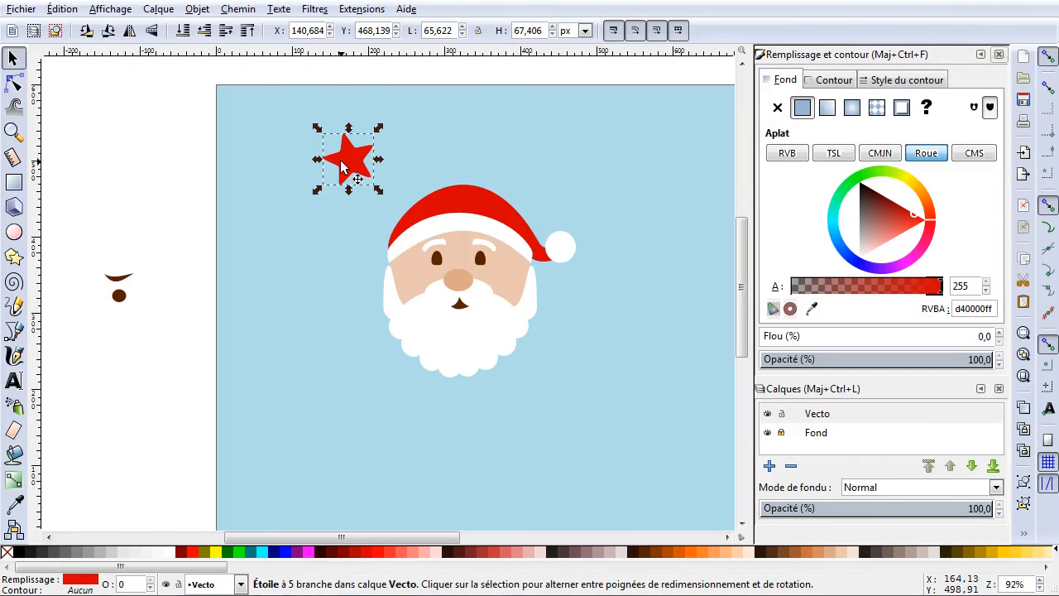
Duplicate the red star into two white stars, a full-size one right of the beard and one about 42 px wide left of it.
key("ctrl+d")
left_click_drag(357, 175, 315, 331)
left_click(166, 552)
key("ctrl+d")
left_click_drag(343, 294, 326, 313)
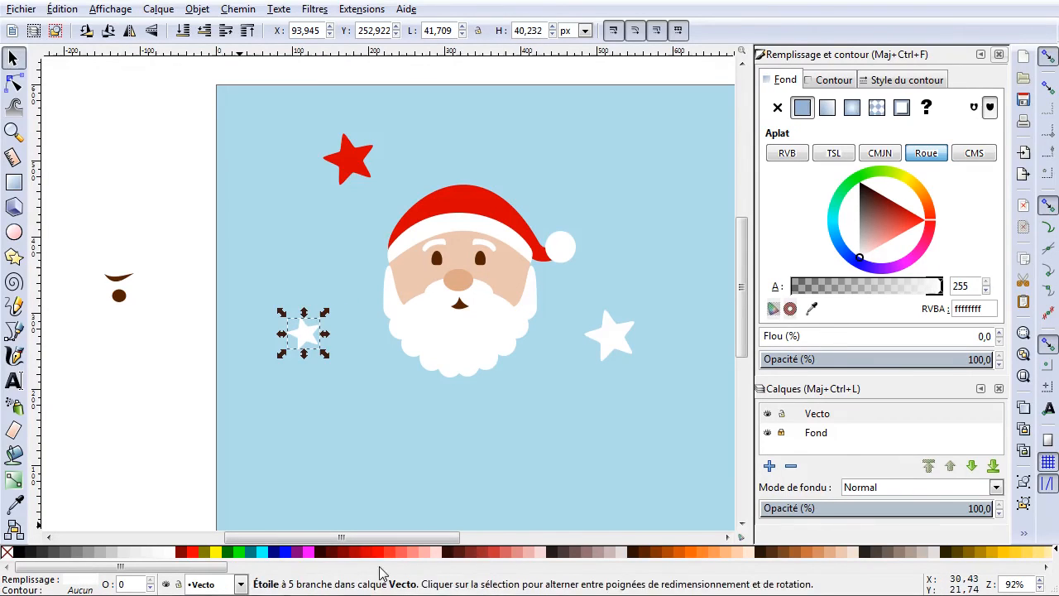
Move the small star left of the beard slightly up and right, and fill it with the hat's red d40000.
left_click(358, 552)
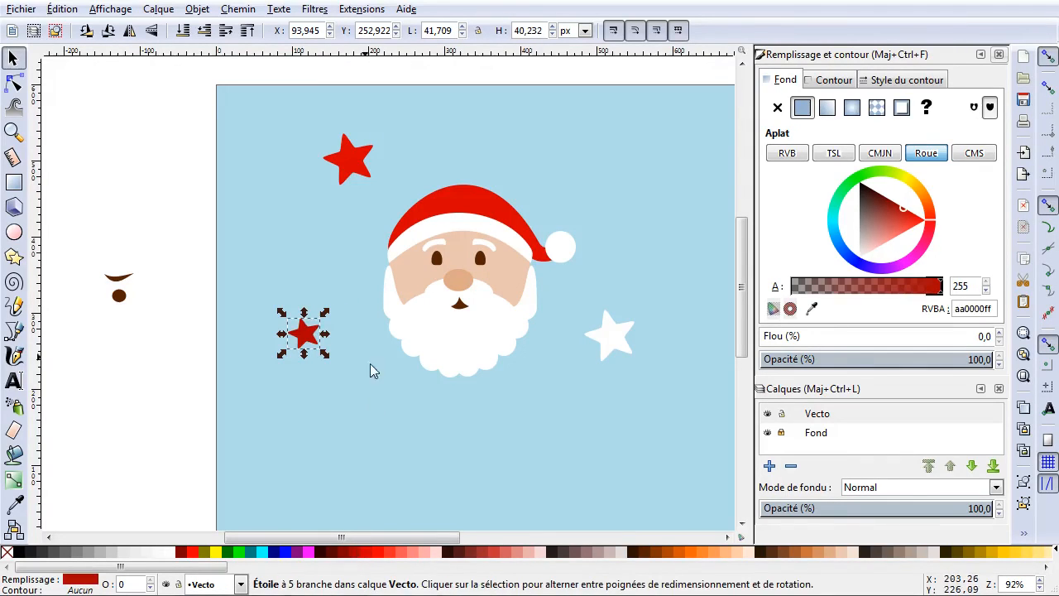
left_click_drag(314, 340, 326, 326)
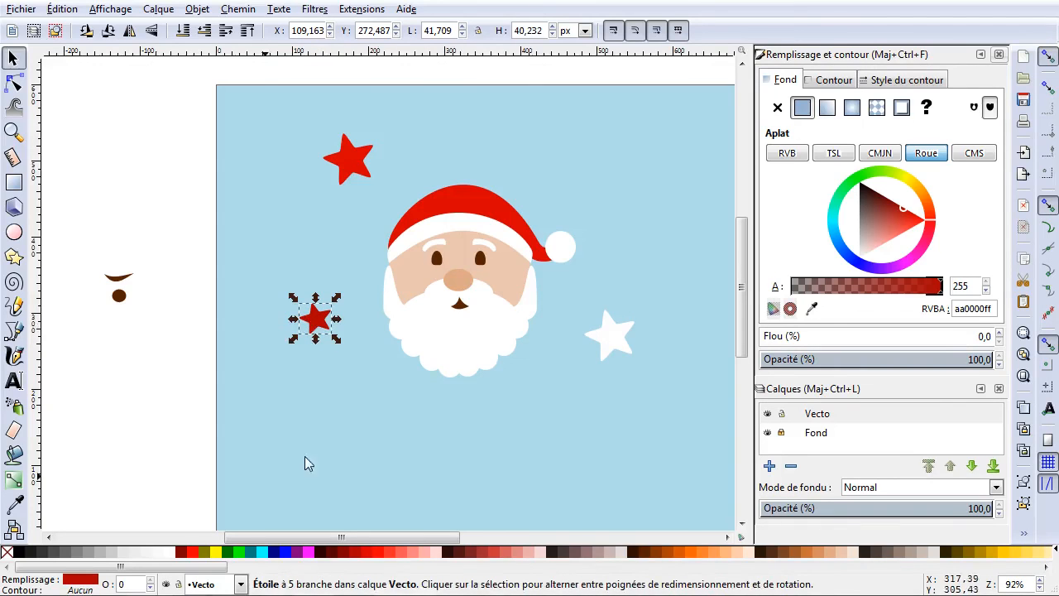
left_click(14, 504)
left_click(453, 205)
left_click(13, 63)
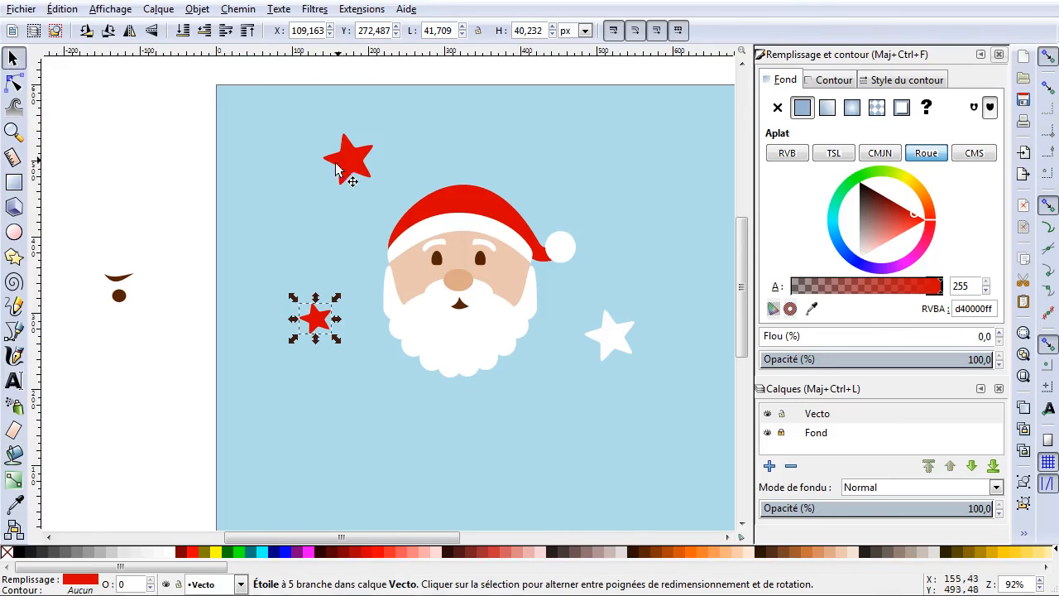
Match the upper-left star's fill to the hat's red and shift the star slightly down and left.
left_click(348, 170)
left_click(13, 505)
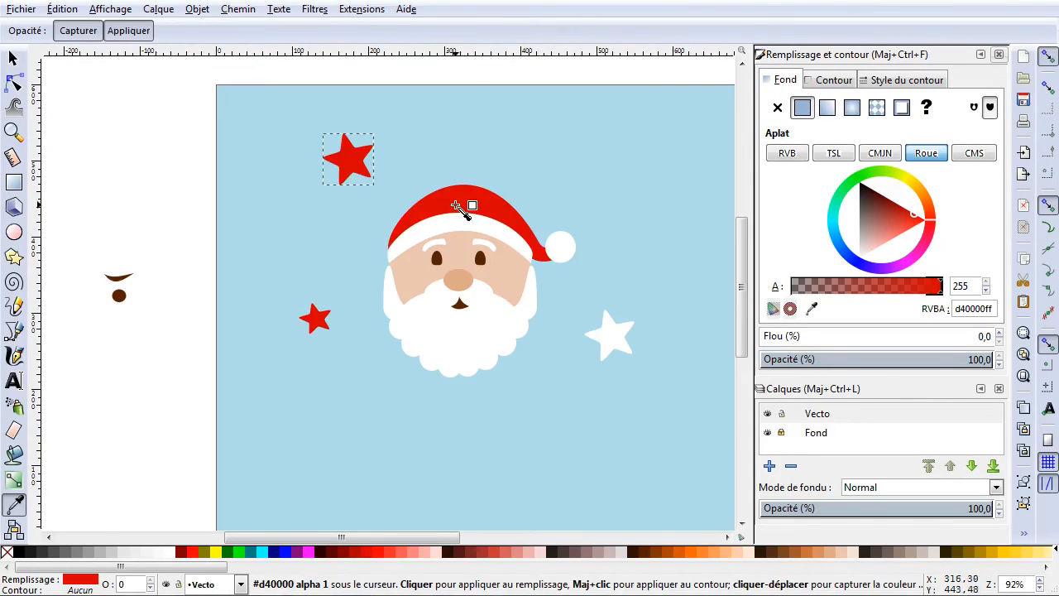
left_click(13, 59)
left_click_drag(341, 169, 327, 176)
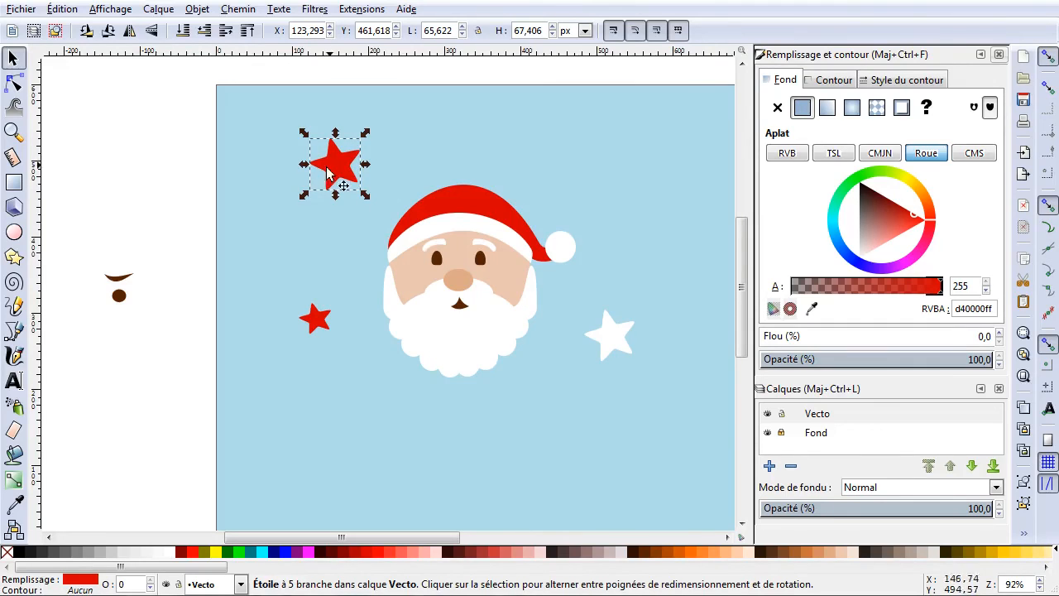
Add two white star copies, a full-size one left of the hat and one about 43 px wide above and right of the hat.
key("ctrl+d")
left_click_drag(609, 337, 279, 229)
left_click(279, 229)
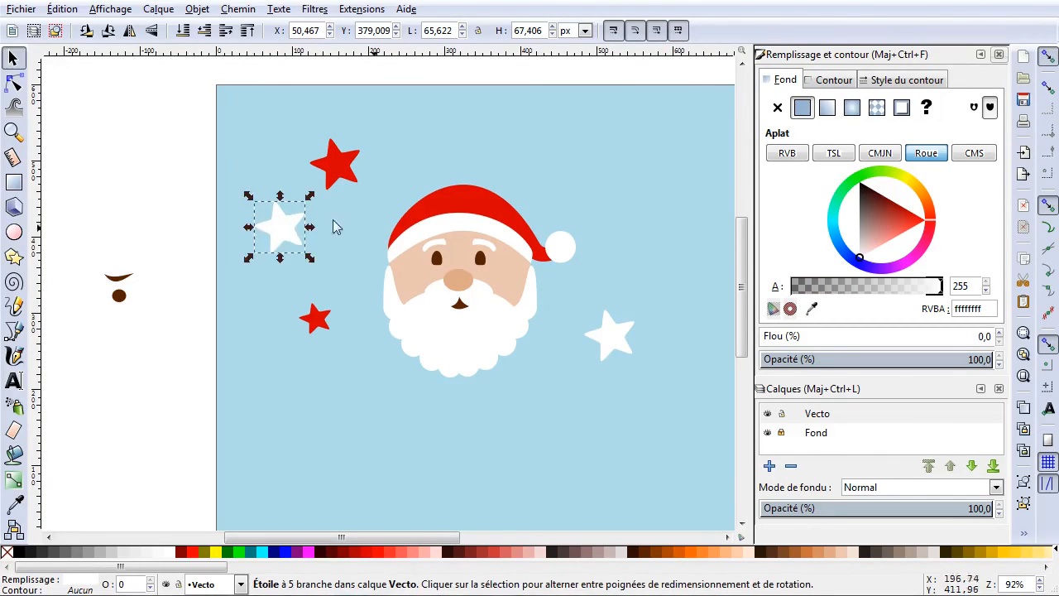
left_click(612, 335)
key("ctrl+d")
left_click_drag(615, 334, 624, 144)
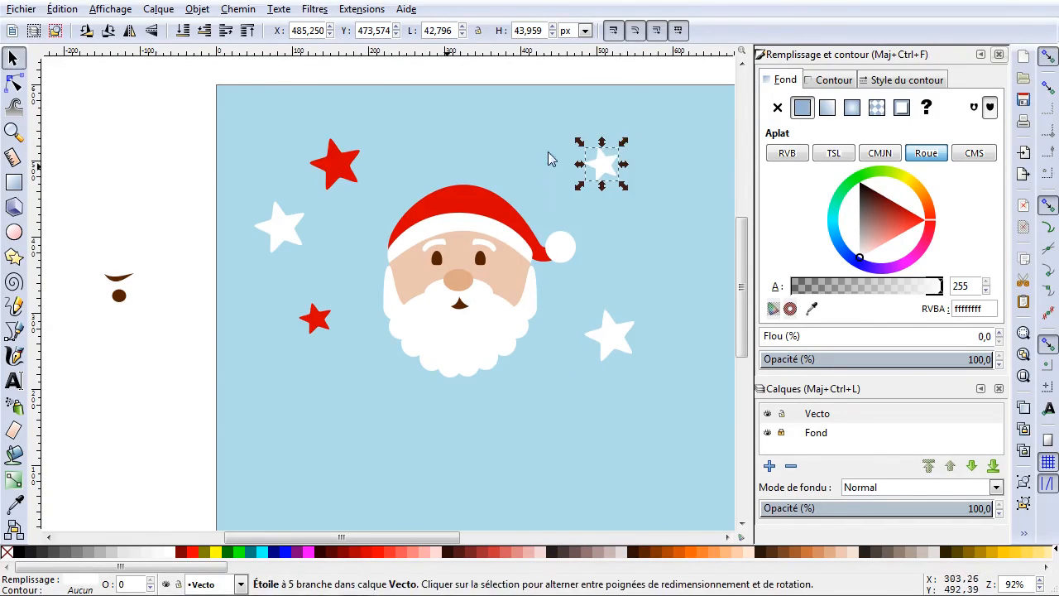
Duplicate the large red star and place the copy to the right of the hat's pompom.
left_click(341, 166)
key("ctrl+d")
left_click_drag(341, 165, 642, 241)
Reposition the small white star, the three red stars and the lower-right white star to spread them evenly around the Santa head.
left_click(589, 168)
left_click_drag(589, 168, 545, 133)
left_click(368, 142)
left_click(368, 143)
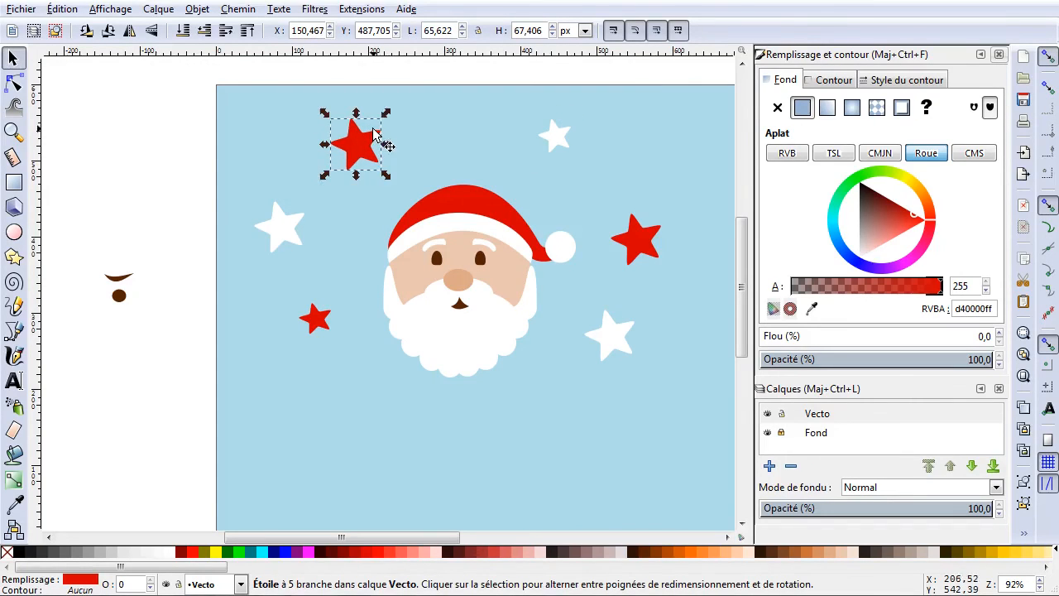
left_click(331, 363)
left_click(331, 364)
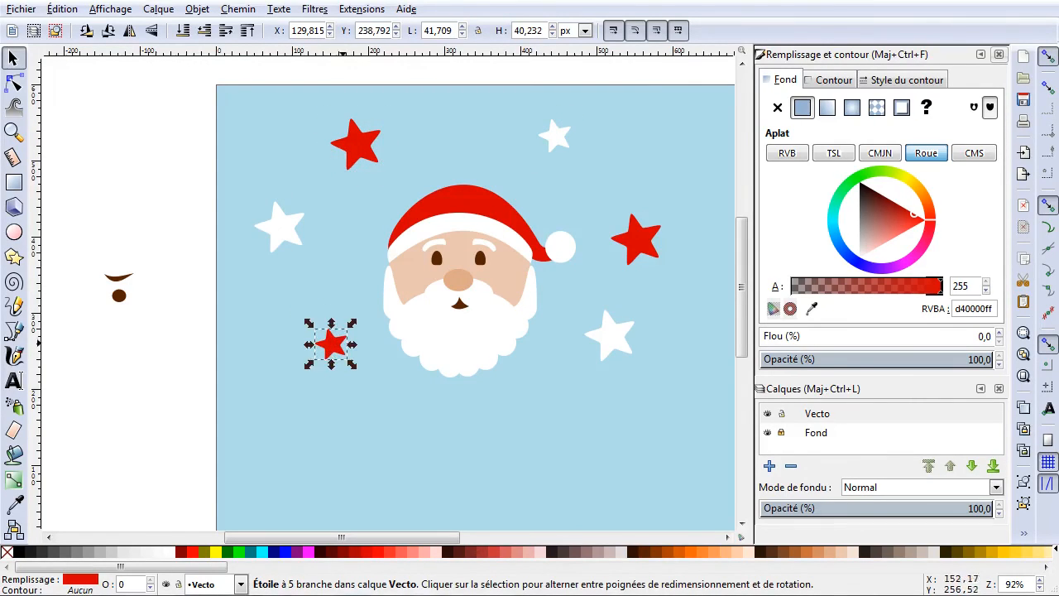
left_click_drag(651, 243, 664, 231)
left_click_drag(600, 340, 614, 367)
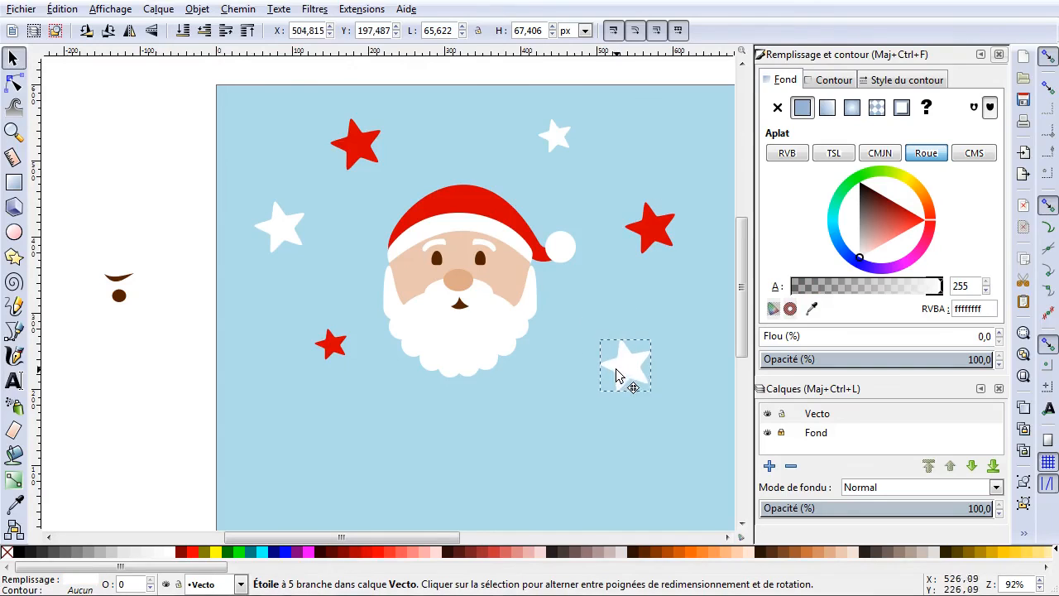
Rotate the upper-left red star, the lower-right white star and the small white star slightly clockwise about their centres.
left_click(348, 153)
left_click(352, 158)
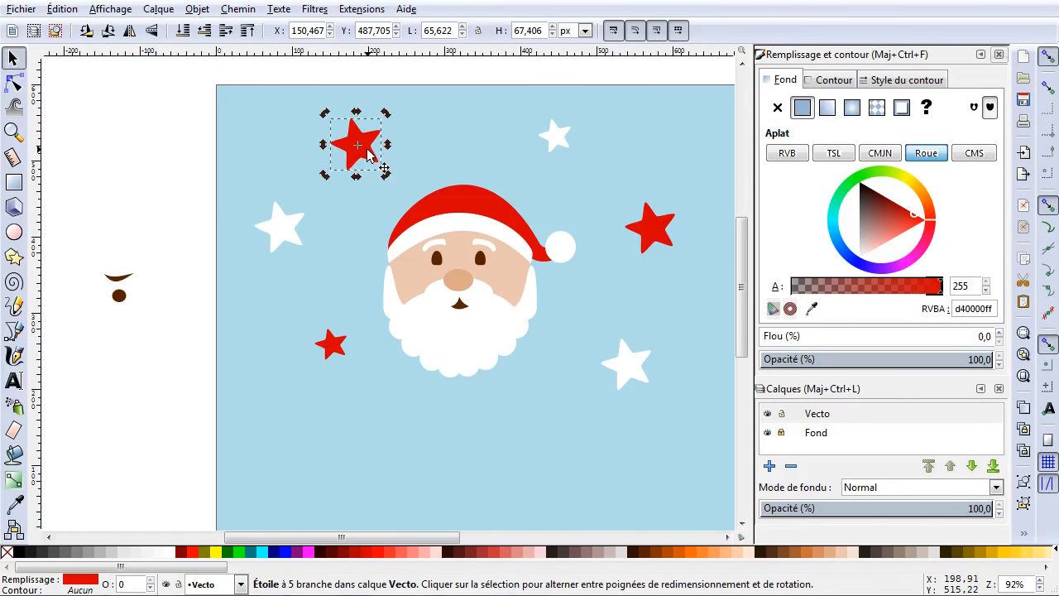
left_click_drag(386, 176, 362, 200)
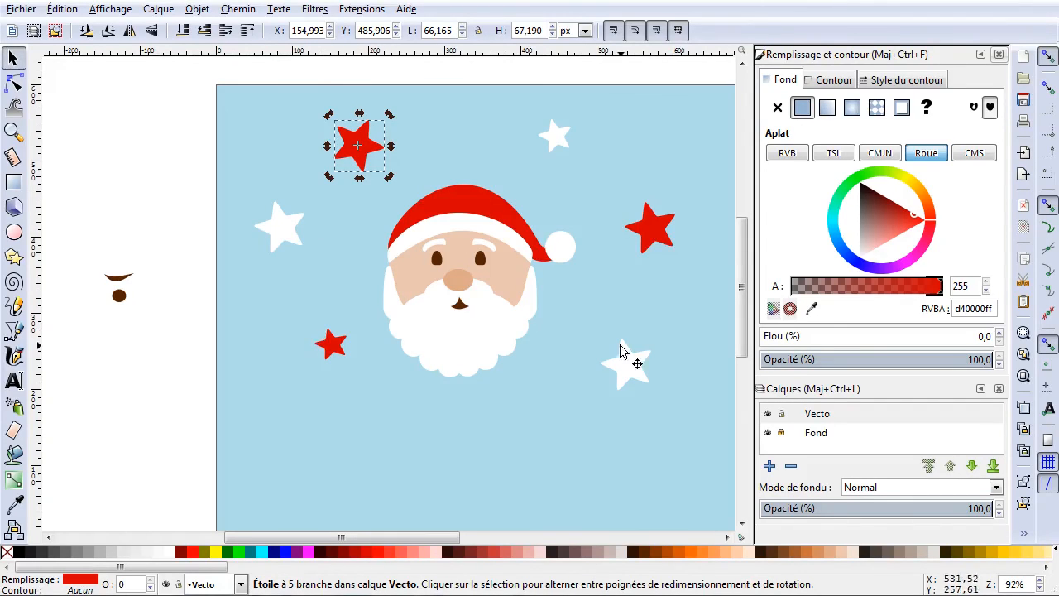
left_click(628, 379)
left_click(627, 391)
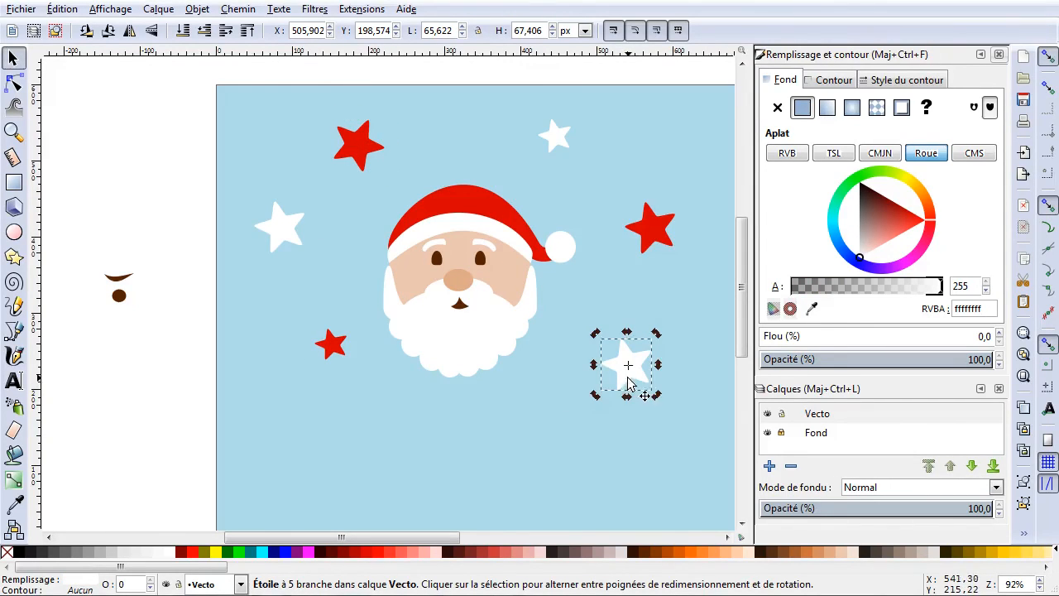
left_click_drag(654, 398, 633, 409)
left_click(554, 151)
left_click(555, 152)
left_click_drag(576, 158, 564, 163)
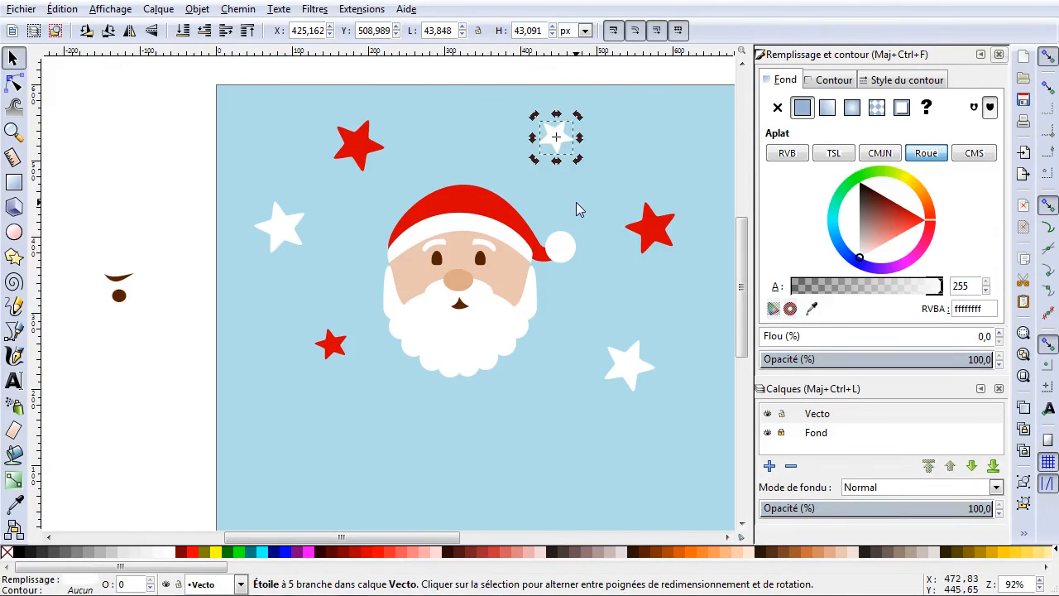
left_click(577, 203)
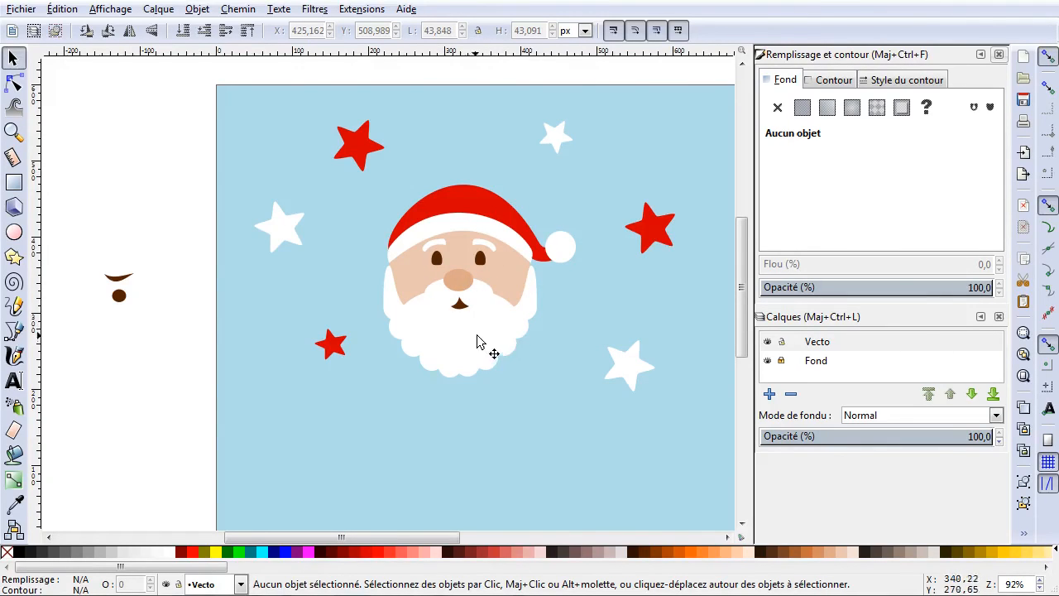
scroll(452, 328, "down", 2)
scroll(465, 324, "up", 1)
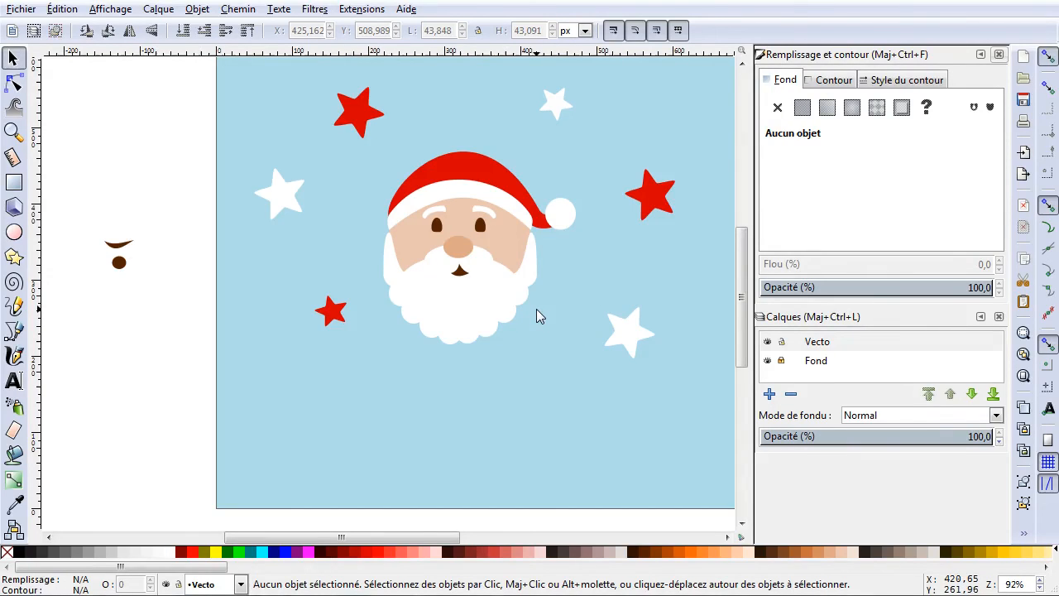
scroll(550, 358, "up", 1)
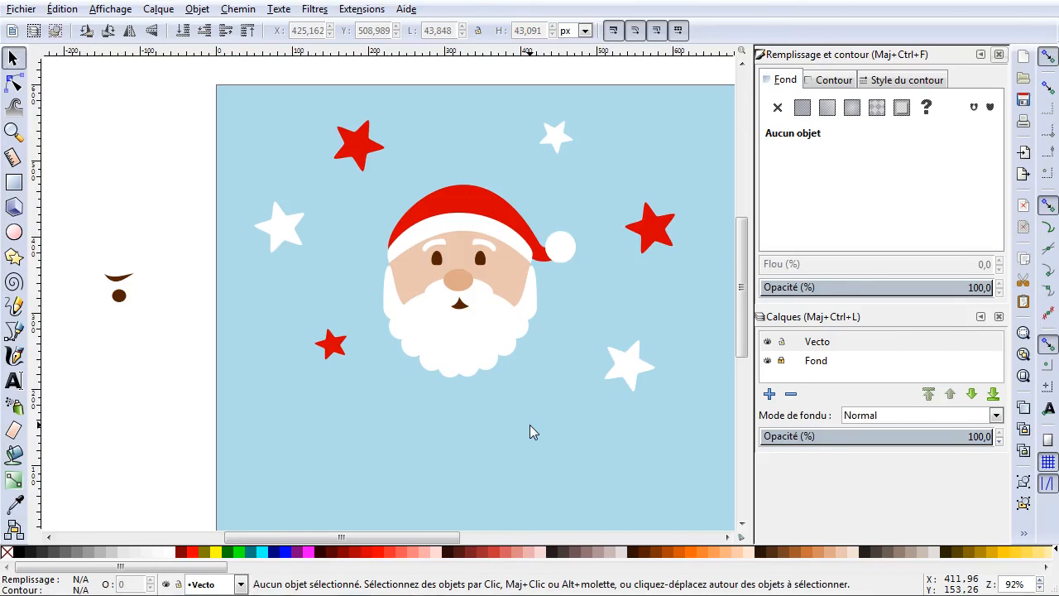
left_click_drag(394, 538, 434, 544)
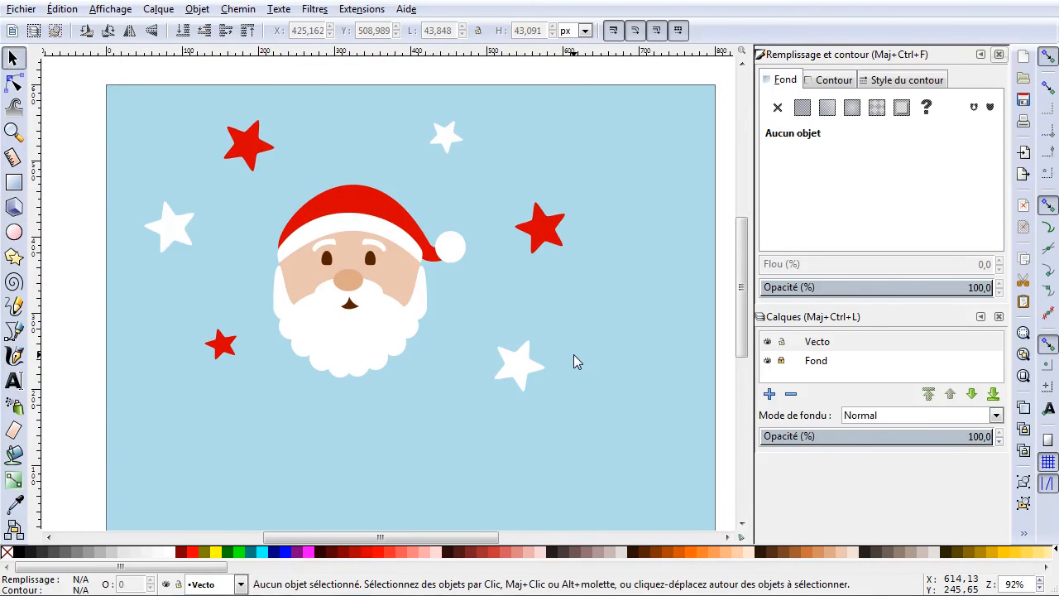